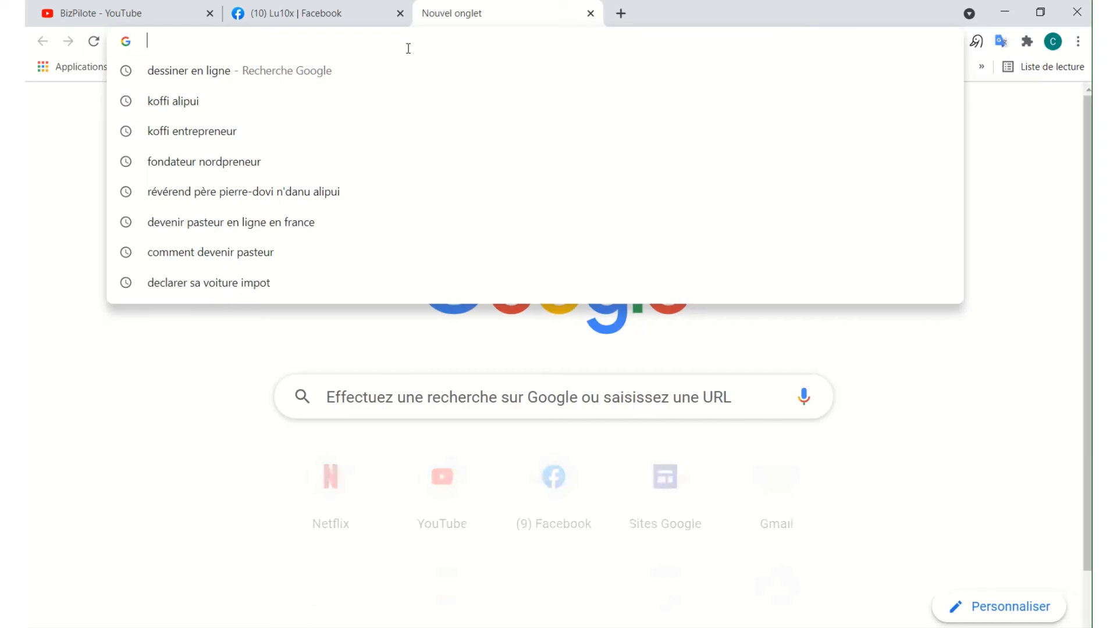
# Search Google for "freepik" and open the French Freepik website from the results.
pyautogui.write('F')
pyautogui.press('BackSpace')
pyautogui.press('BackSpace')
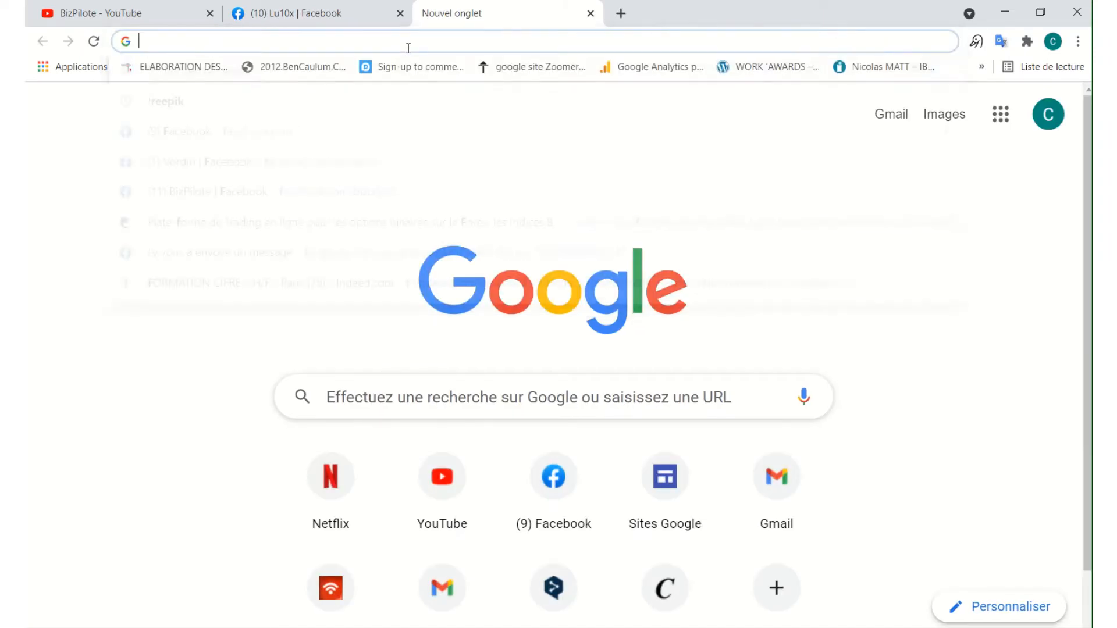
pyautogui.write('freepik')
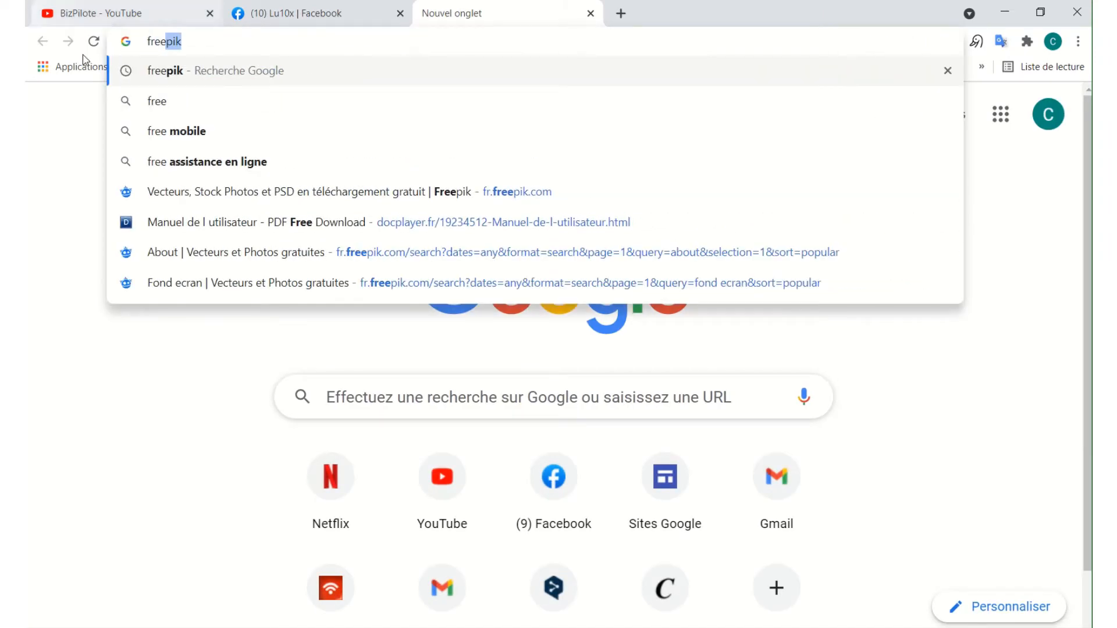
pyautogui.click(199, 70)
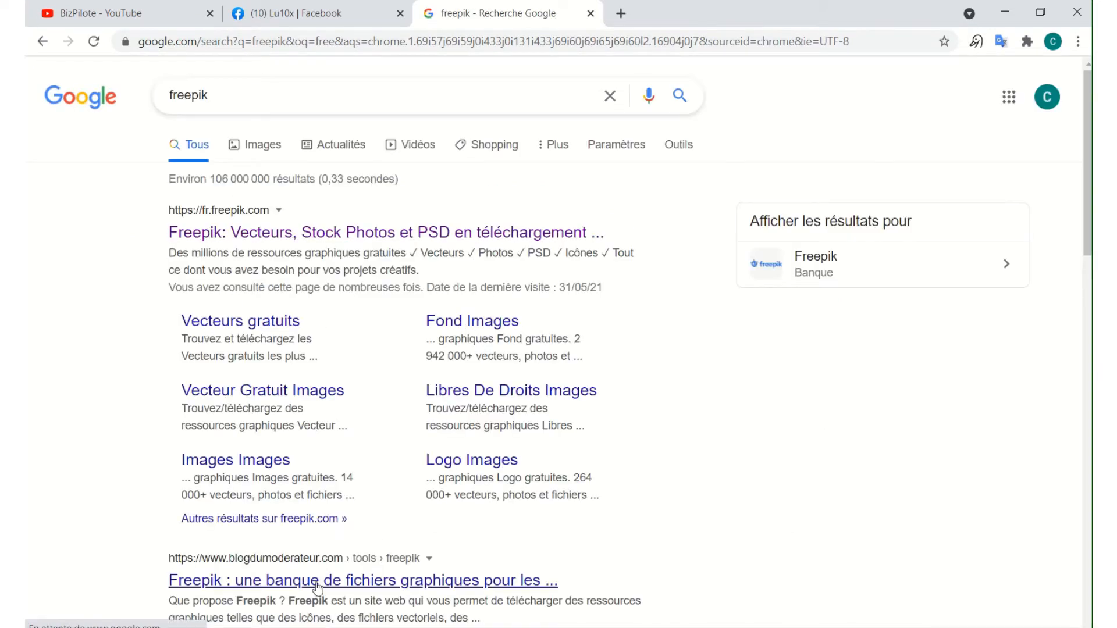
pyautogui.scroll(-7, 285, 481)
pyautogui.scroll(7, 264, 454)
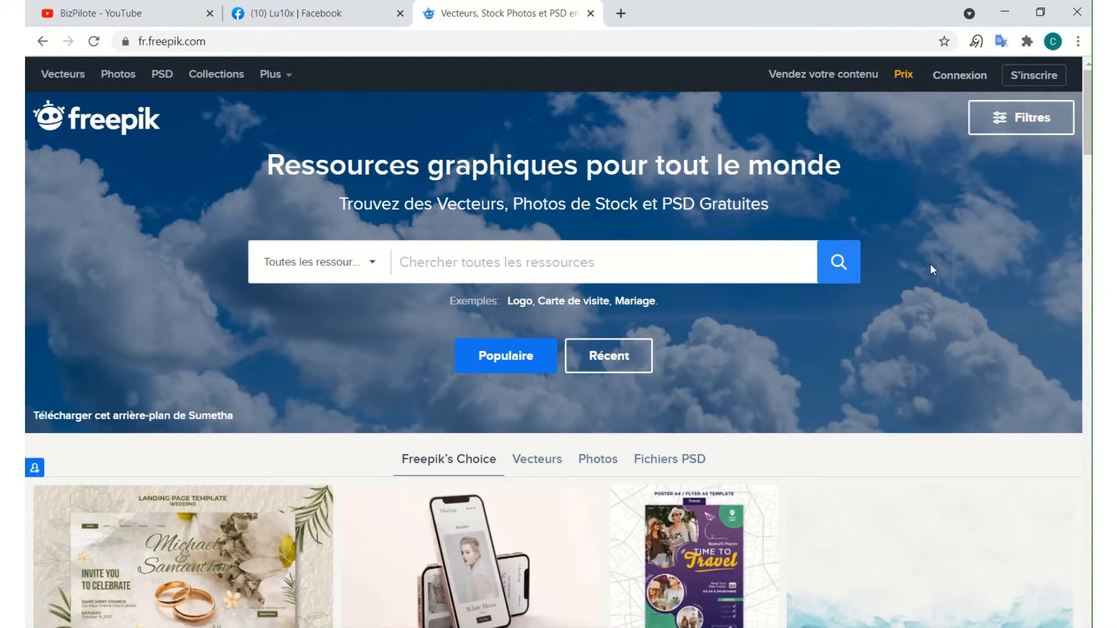
# Filter the Freepik resources to the Photos category with the Gratuit licence, and close the filters.
pyautogui.scroll(-2, 812, 252)
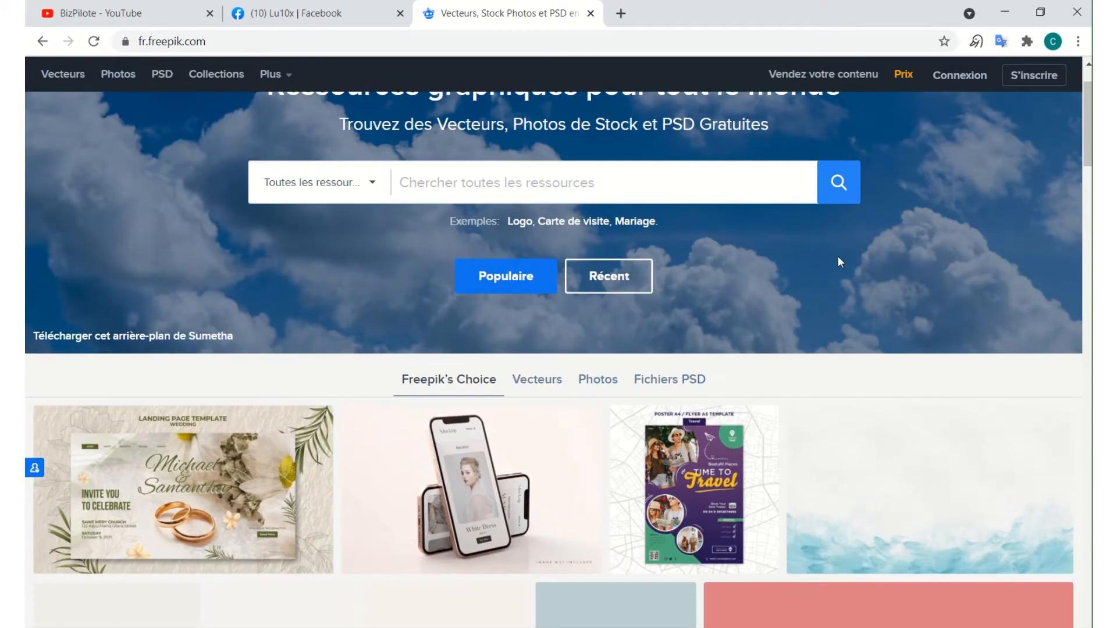
pyautogui.scroll(2, 837, 256)
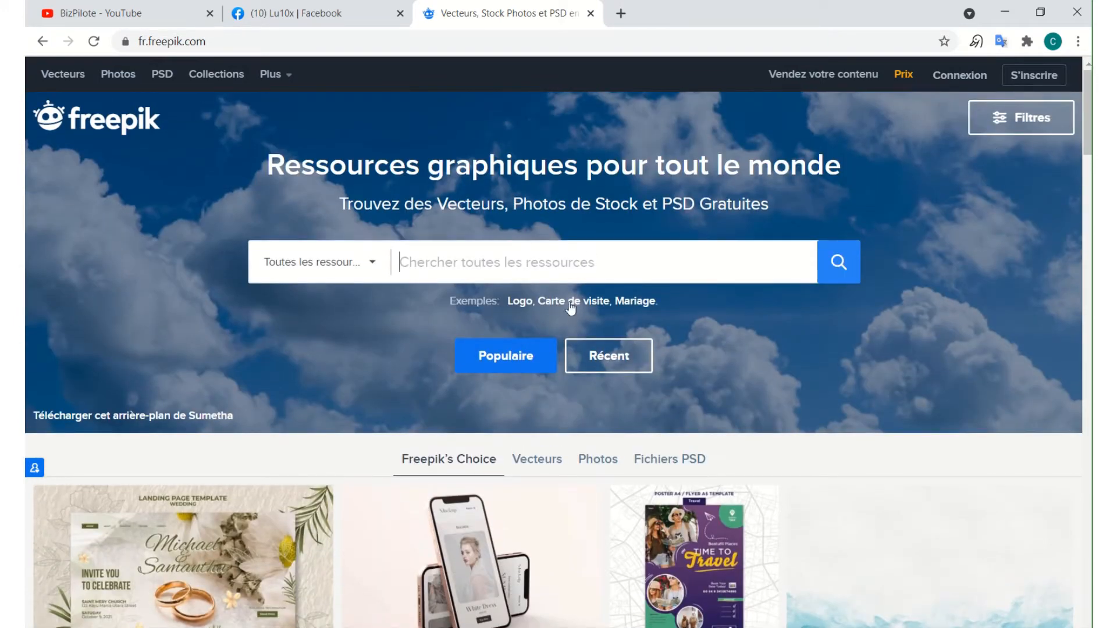
pyautogui.click(1019, 121)
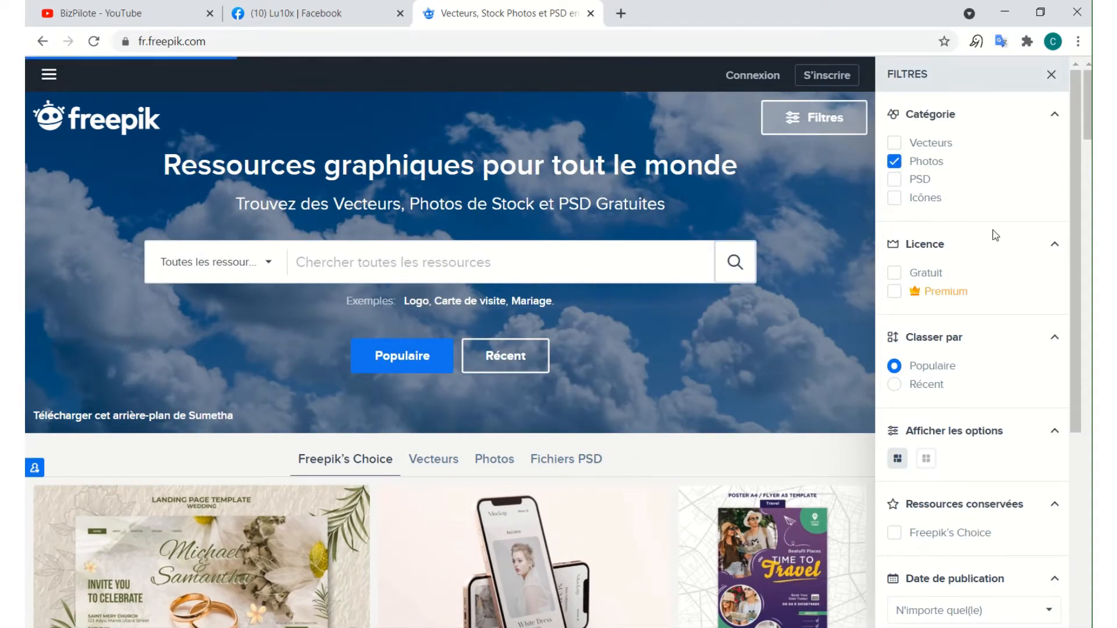
pyautogui.scroll(-2, 995, 236)
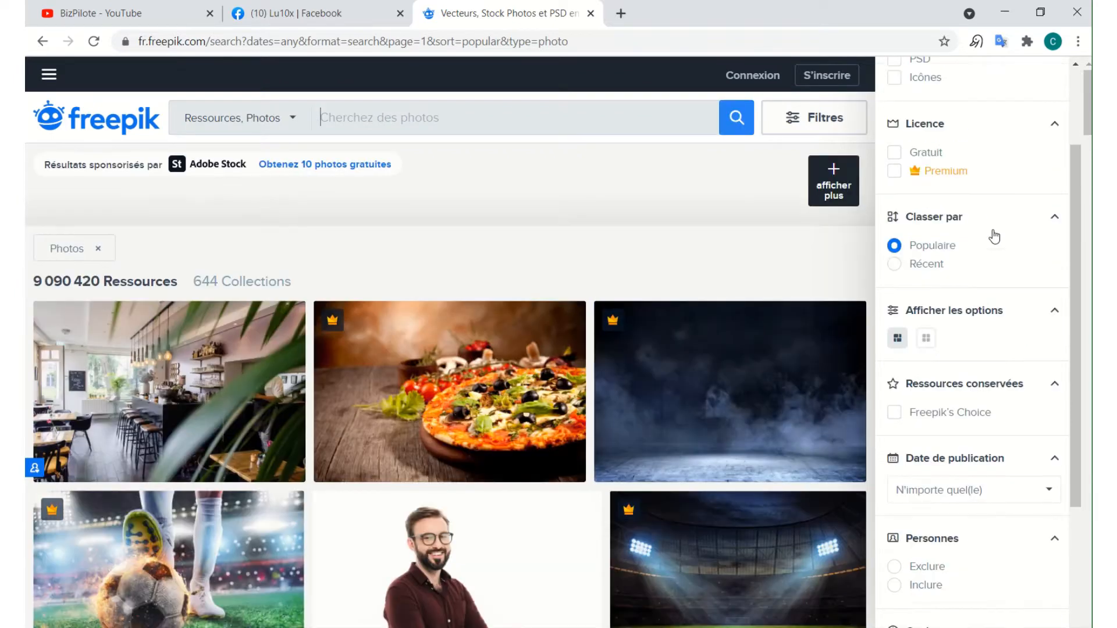
pyautogui.scroll(2, 930, 230)
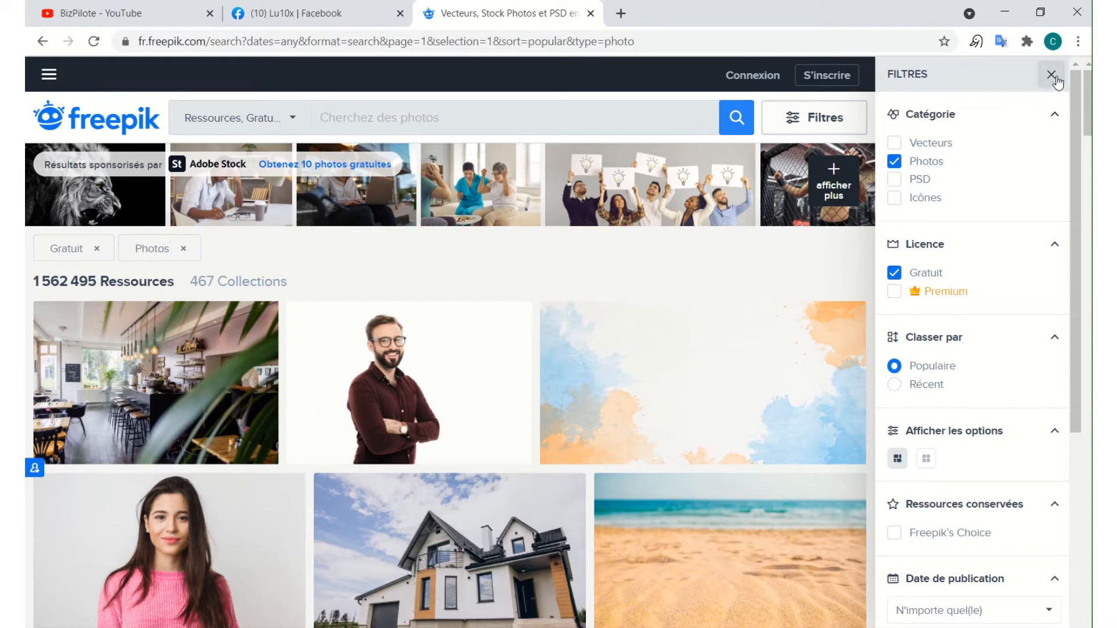
pyautogui.click(1051, 74)
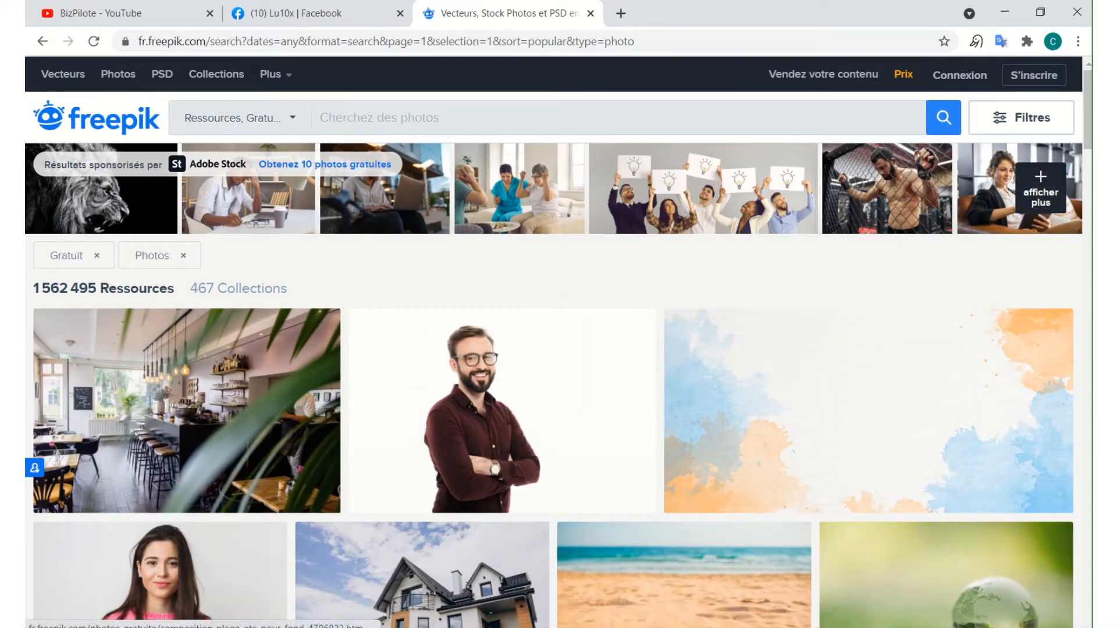
# Check the product in the Word brief, return to Freepik in the browser and search the free photos for "Parfum".
pyautogui.click(694, 627)
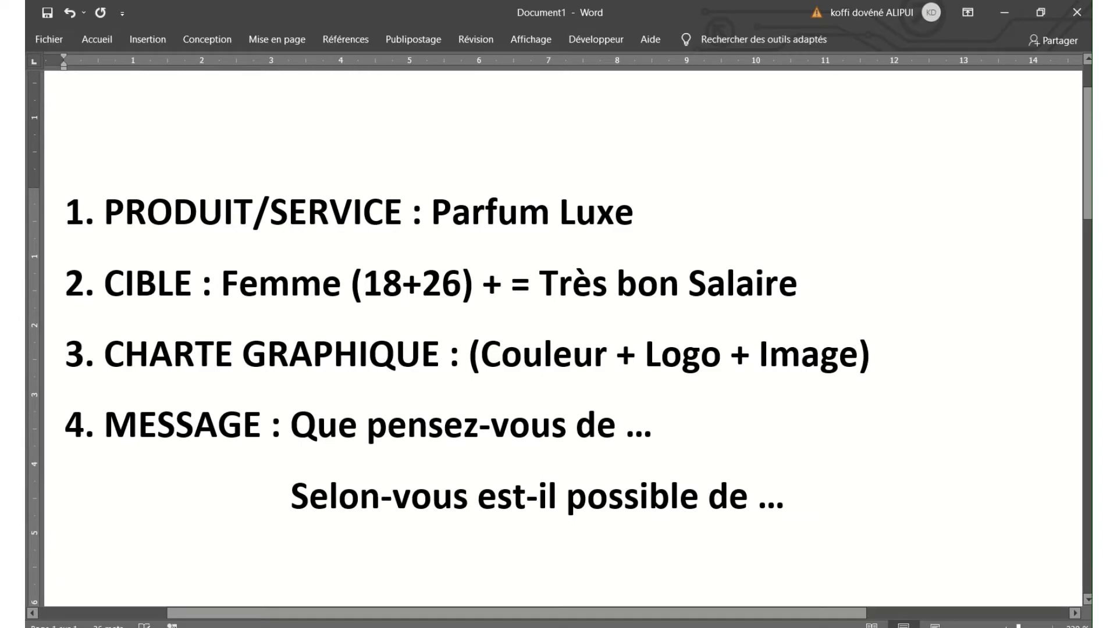
pyautogui.click(698, 627)
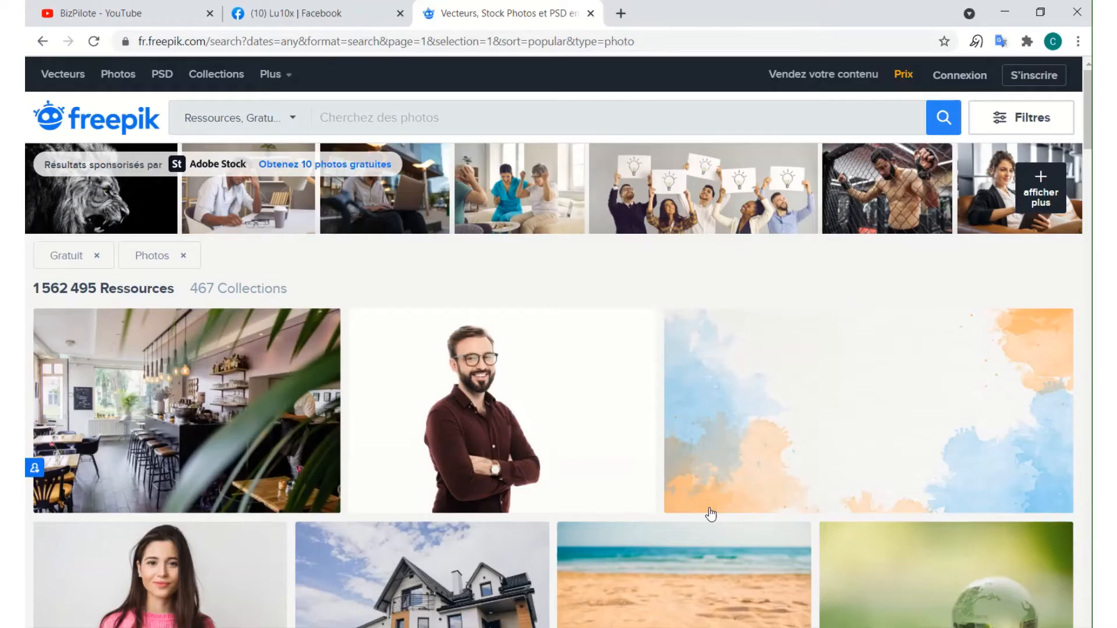
pyautogui.click(435, 123)
pyautogui.write('Pärfu')
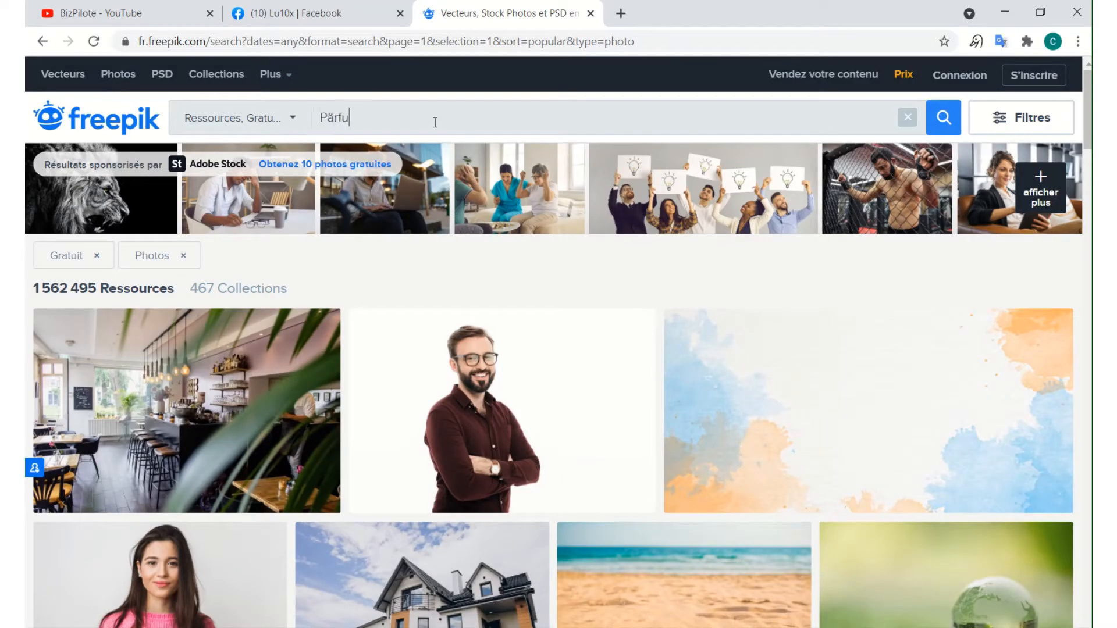
pyautogui.write('n')
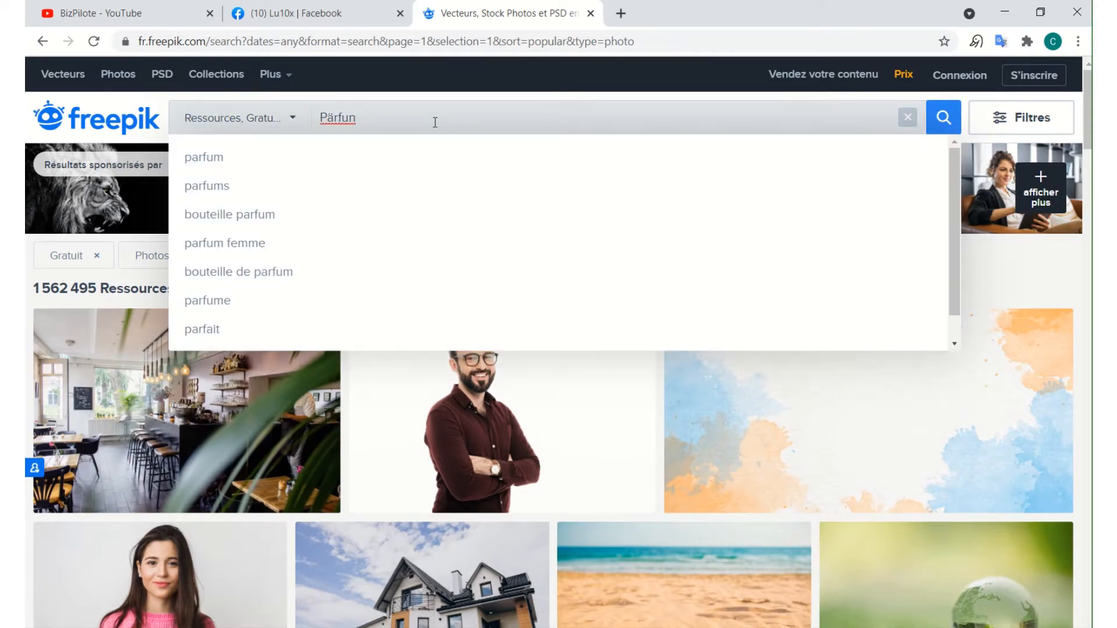
pyautogui.press('Return')
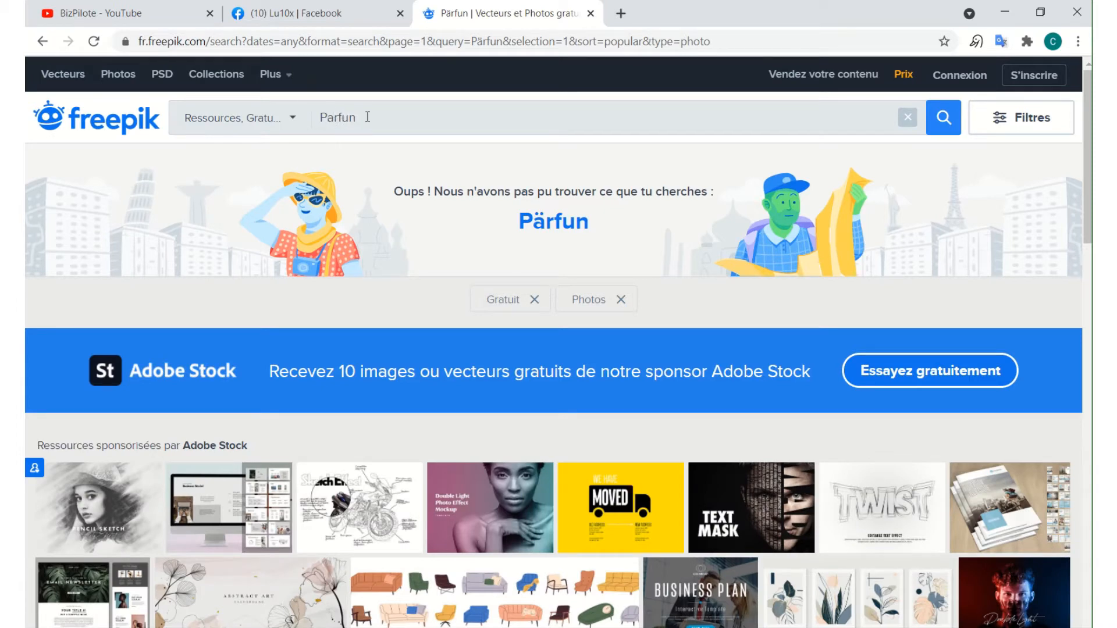
pyautogui.press('Return')
pyautogui.press('BackSpace')
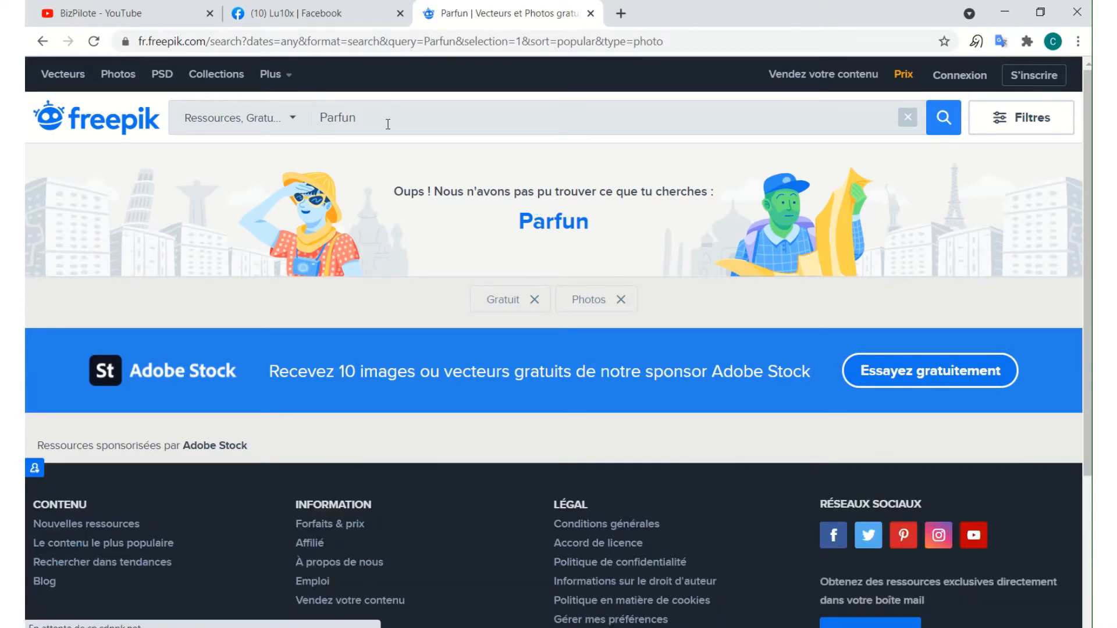
pyautogui.write('m')
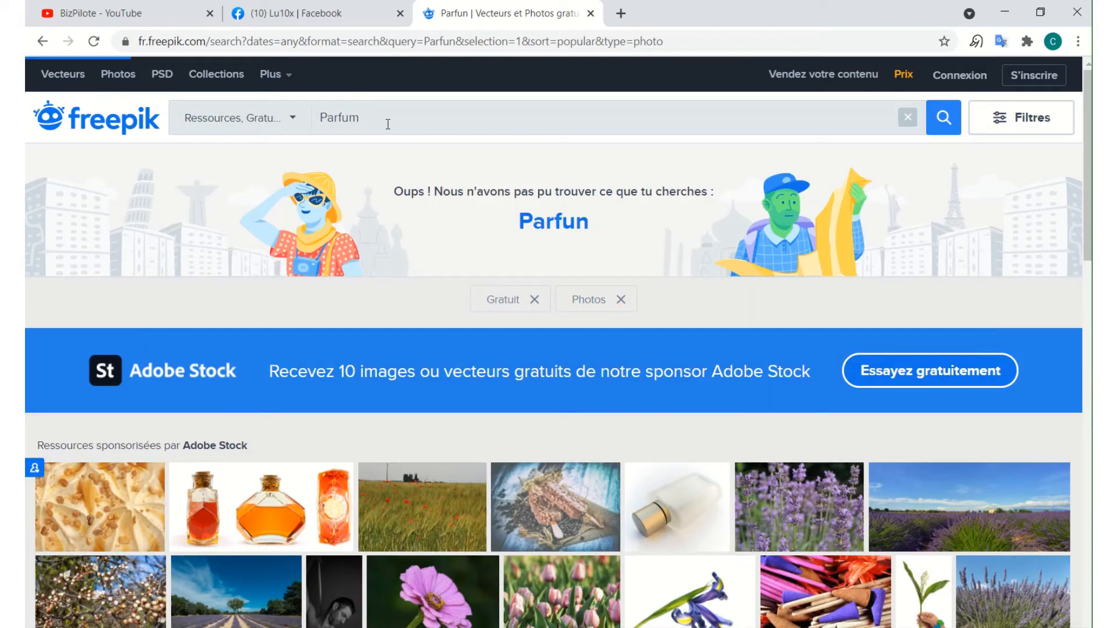
pyautogui.press('Return')
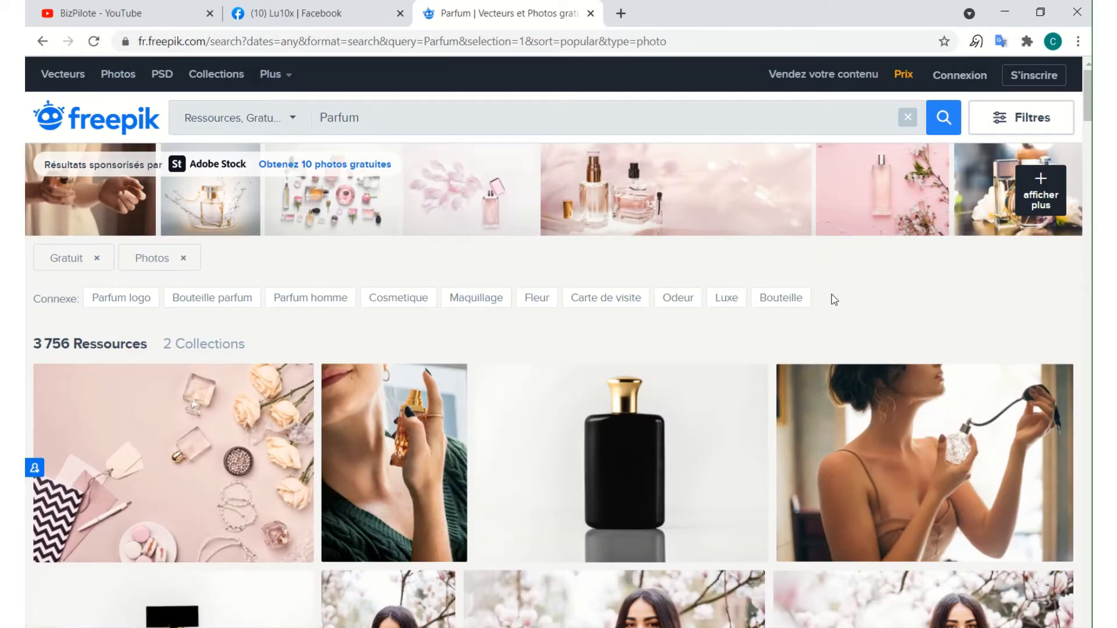
# Look through the perfume photo results for an image suited to the luxury perfume ad.
pyautogui.scroll(-1, 559, 534)
pyautogui.scroll(-5, 559, 534)
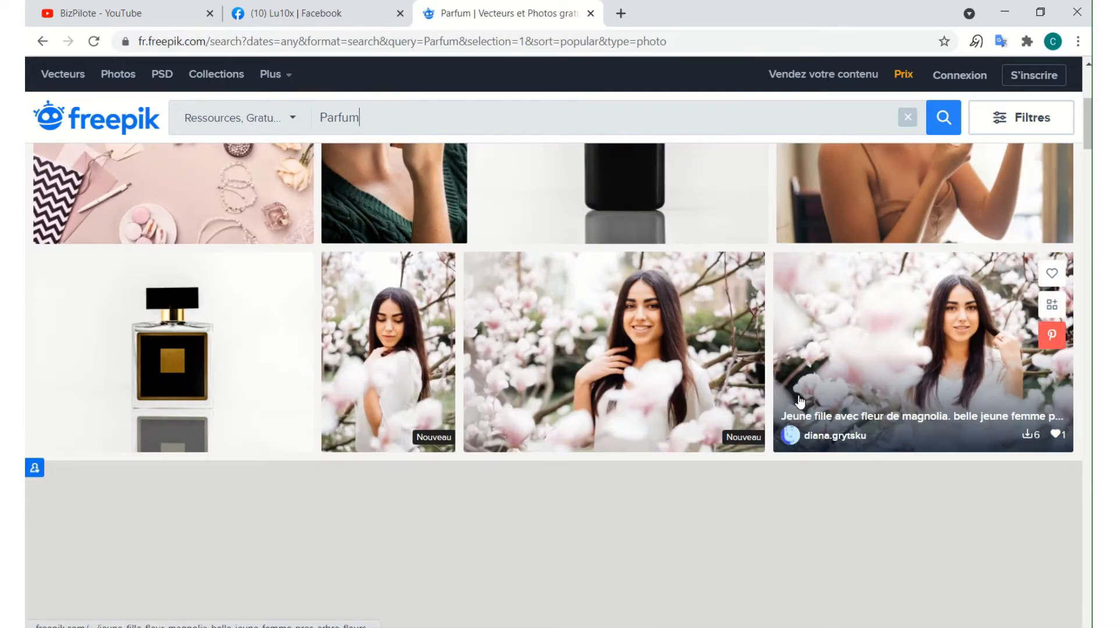
pyautogui.scroll(-1, 650, 460)
pyautogui.scroll(-1, 650, 459)
pyautogui.scroll(1, 655, 294)
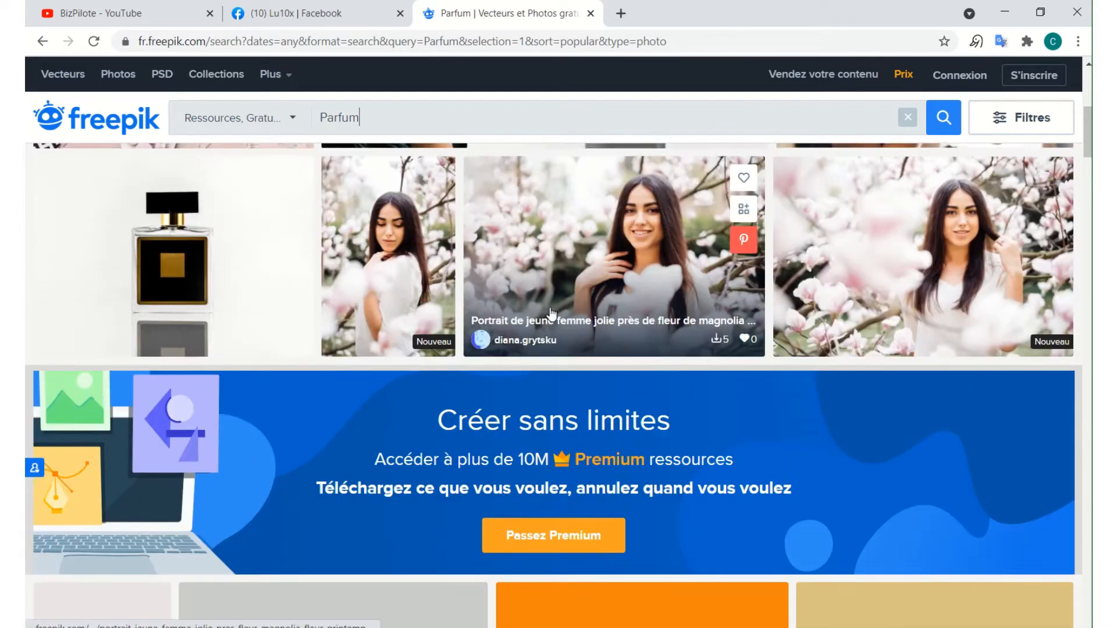
pyautogui.scroll(7, 810, 348)
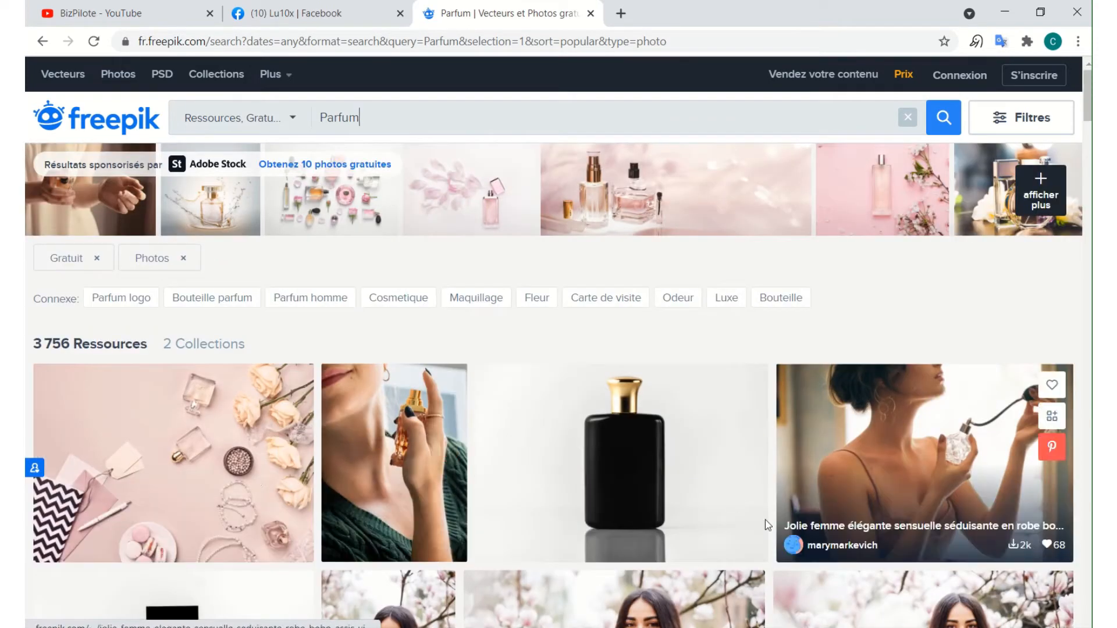
pyautogui.scroll(-8, 855, 414)
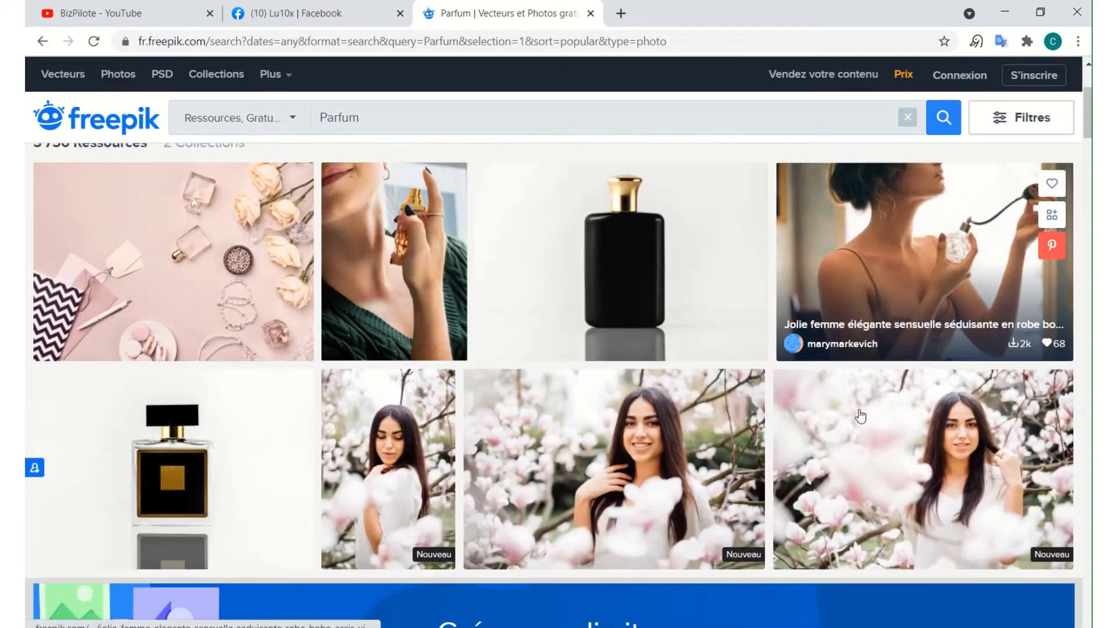
pyautogui.scroll(-8, 858, 409)
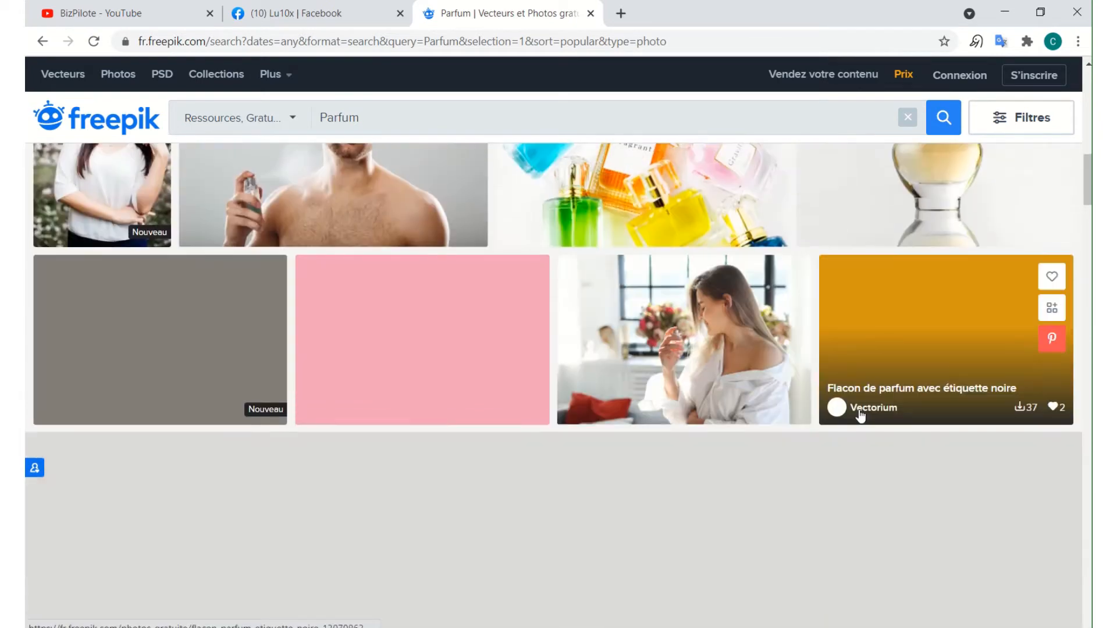
pyautogui.scroll(1, 861, 412)
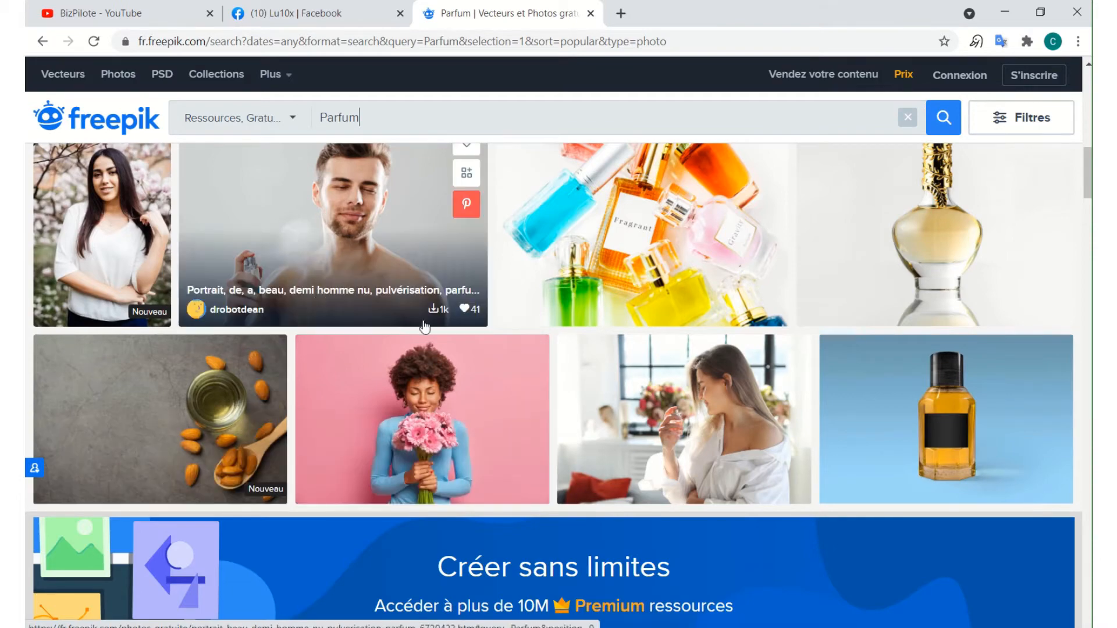
pyautogui.scroll(-1, 947, 420)
pyautogui.scroll(-1, 949, 394)
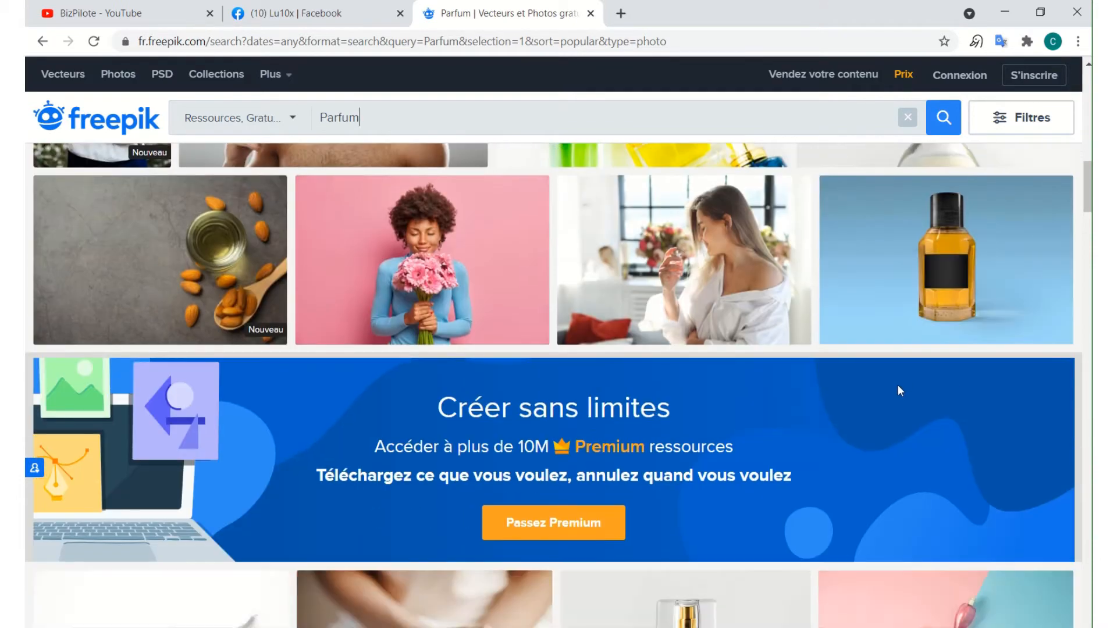
pyautogui.scroll(3, 898, 387)
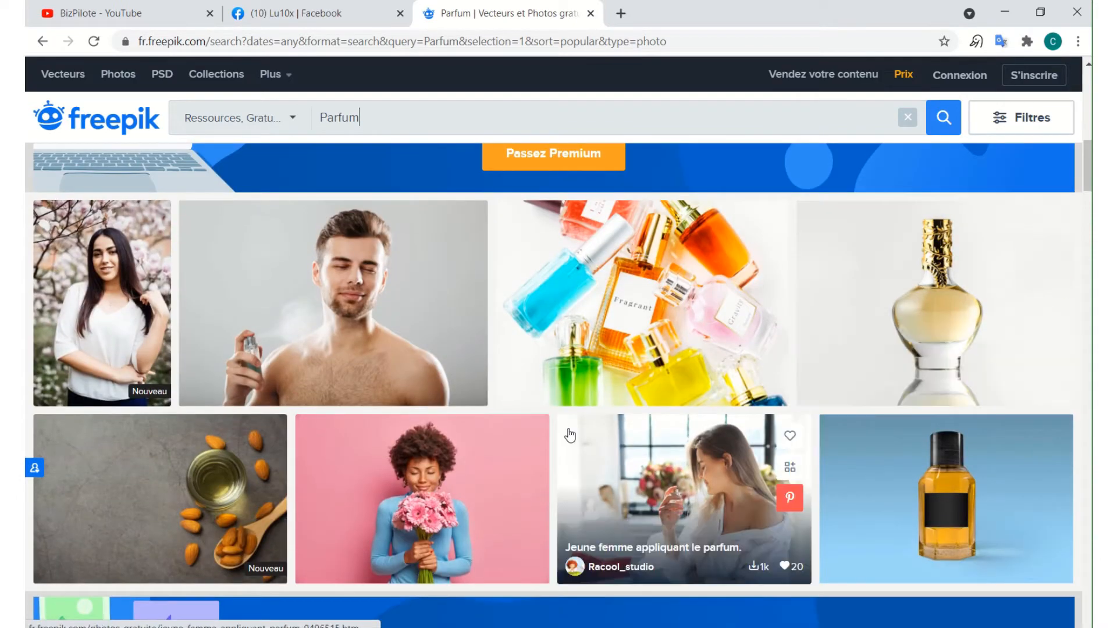
pyautogui.scroll(-9, 756, 440)
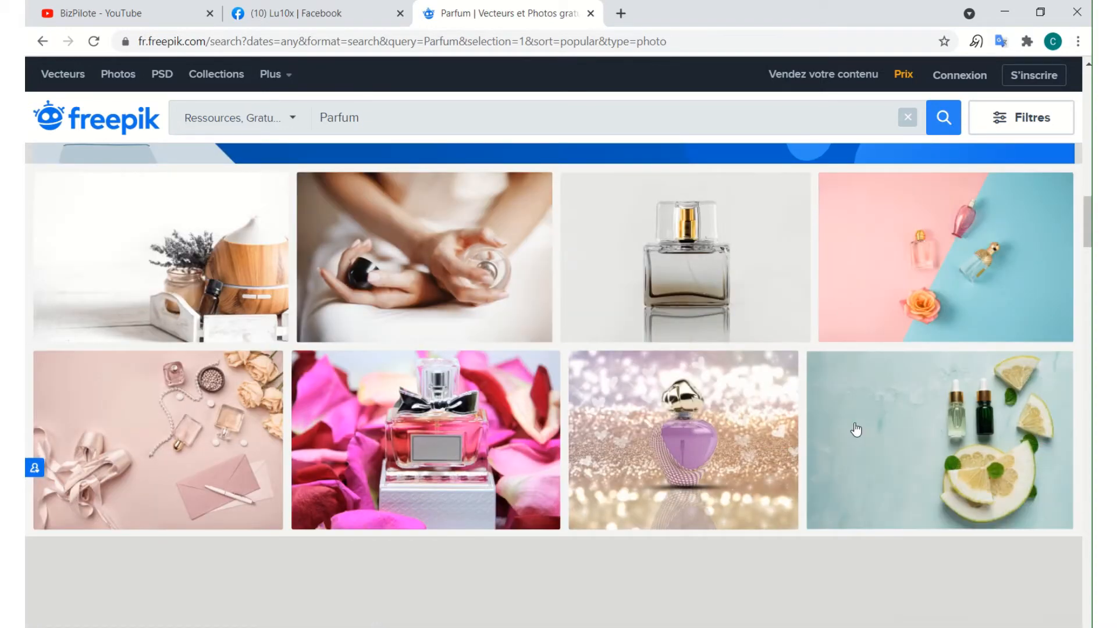
pyautogui.scroll(-1, 953, 367)
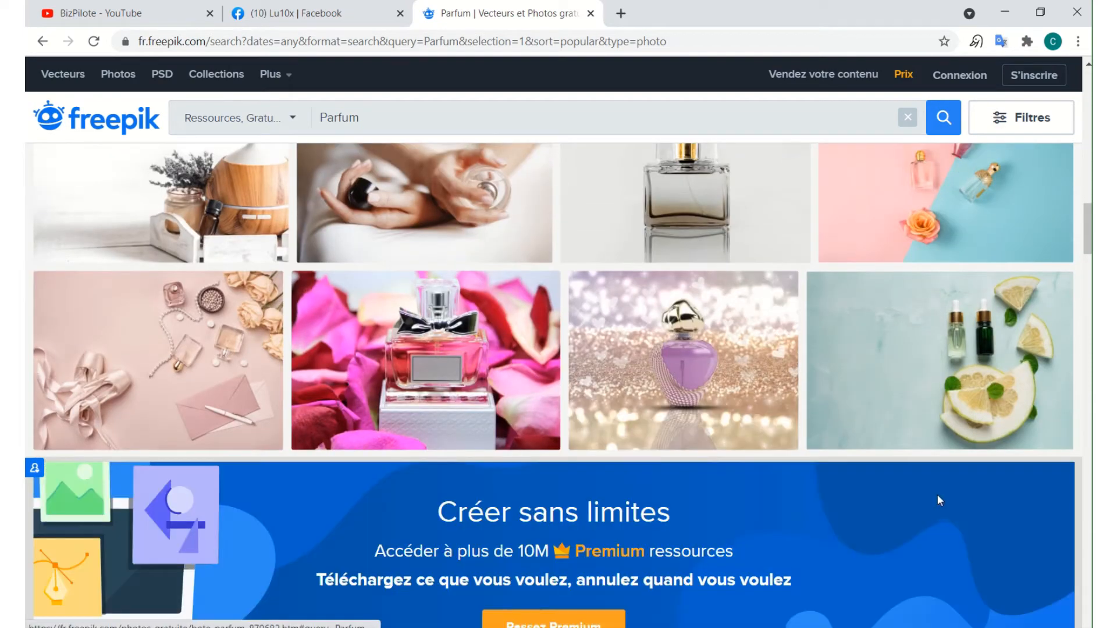
# Open the photo of two serum bottles with grapefruit slices and start saving the image as a file.
pyautogui.click(955, 346)
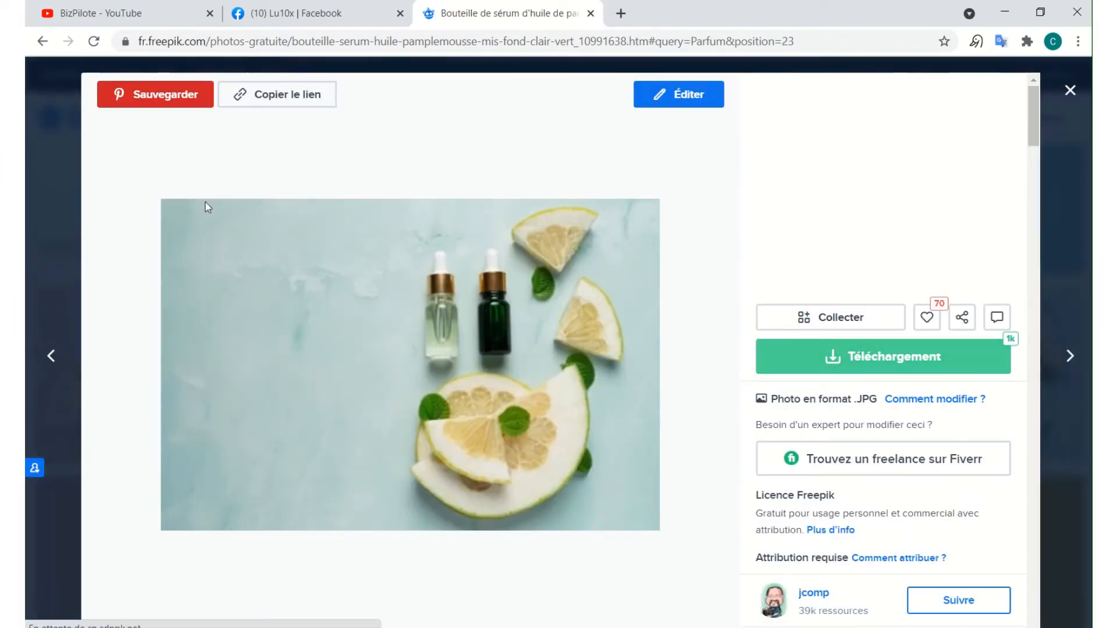
pyautogui.rightClick(394, 342)
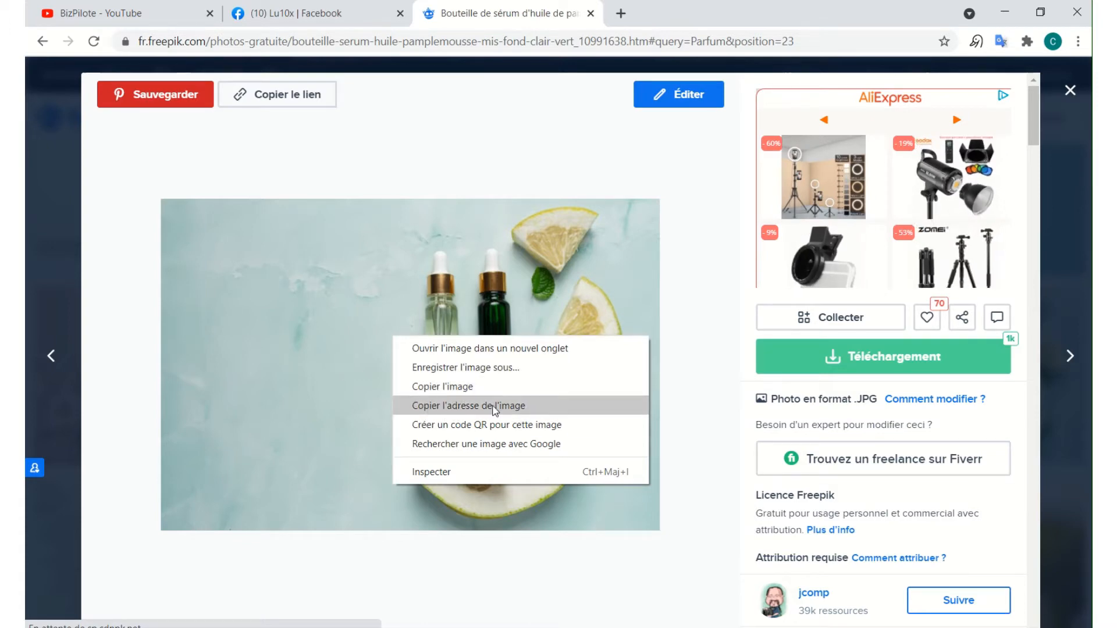
pyautogui.click(478, 370)
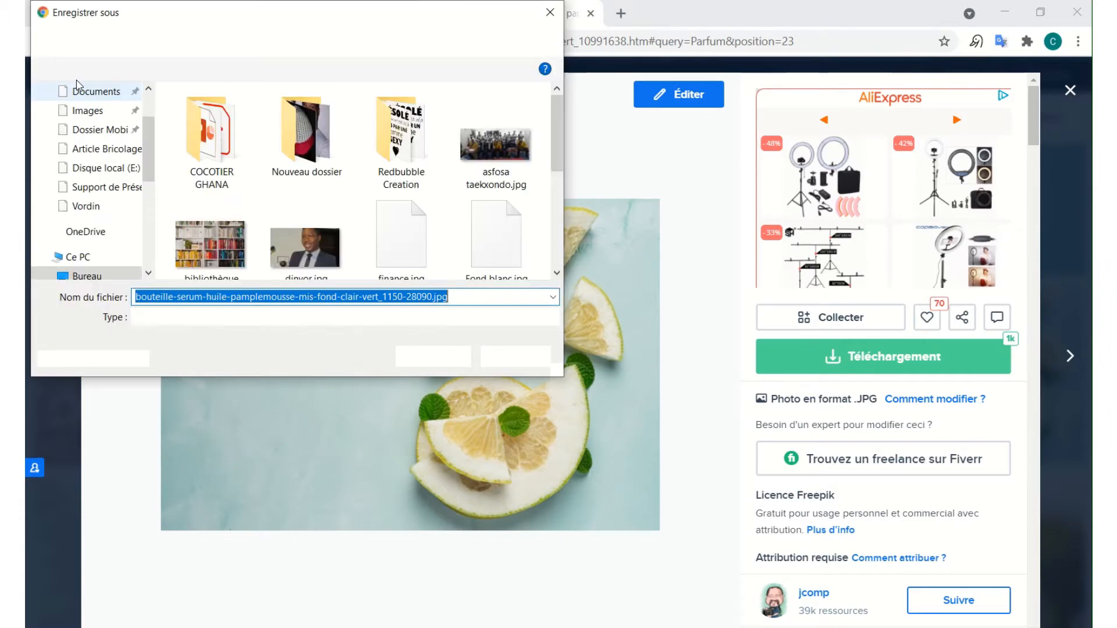
pyautogui.moveTo(72, 13); pyautogui.dragTo(252, 176)
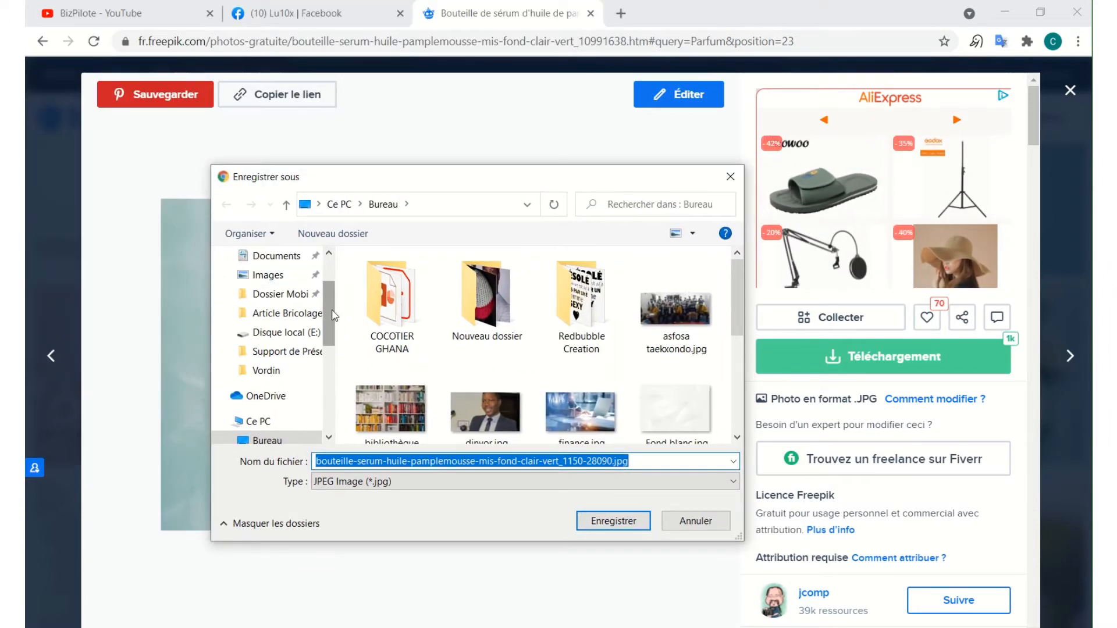
# Choose the Images folder of Ce PC as the save location for the serum bottle photo.
pyautogui.scroll(1, 333, 298)
pyautogui.click(280, 294)
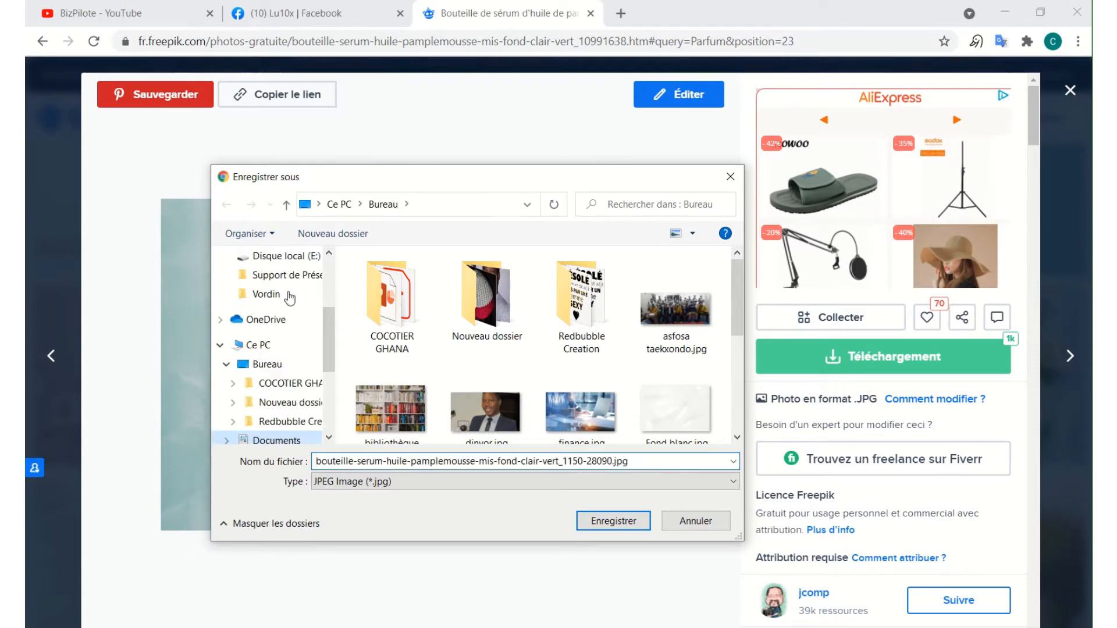
pyautogui.scroll(-5, 529, 355)
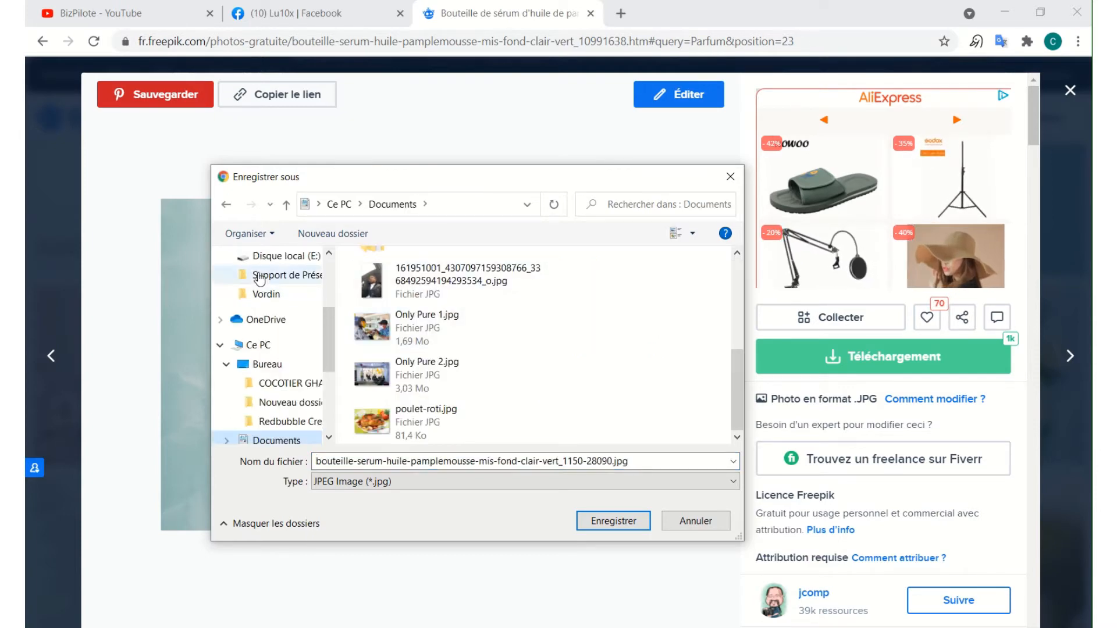
pyautogui.scroll(1, 283, 313)
pyautogui.scroll(3, 283, 312)
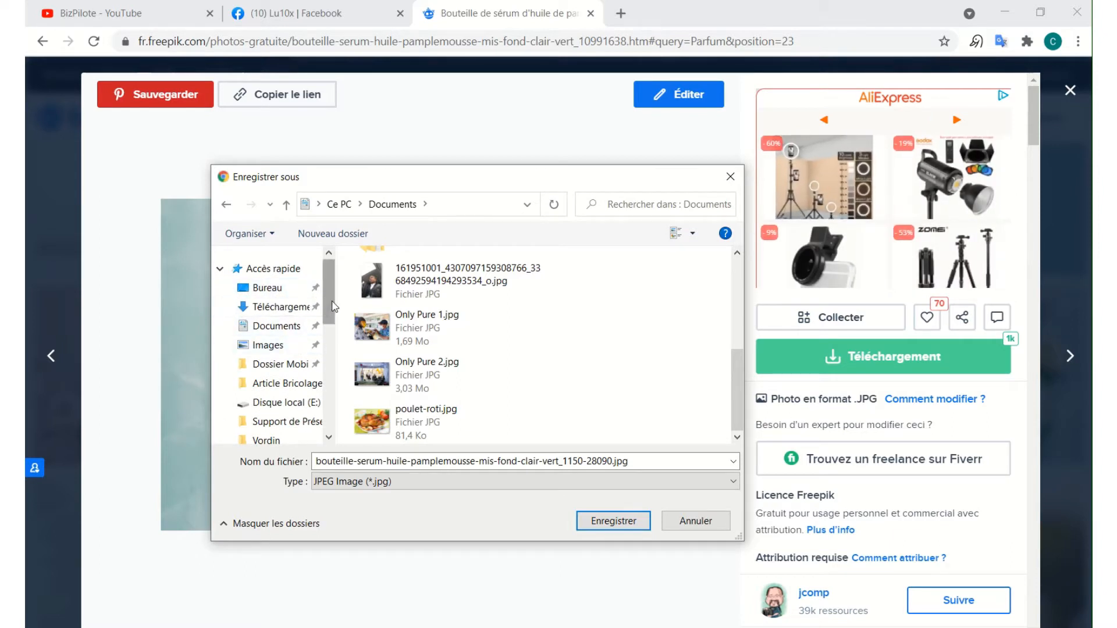
pyautogui.moveTo(329, 308); pyautogui.dragTo(352, 396)
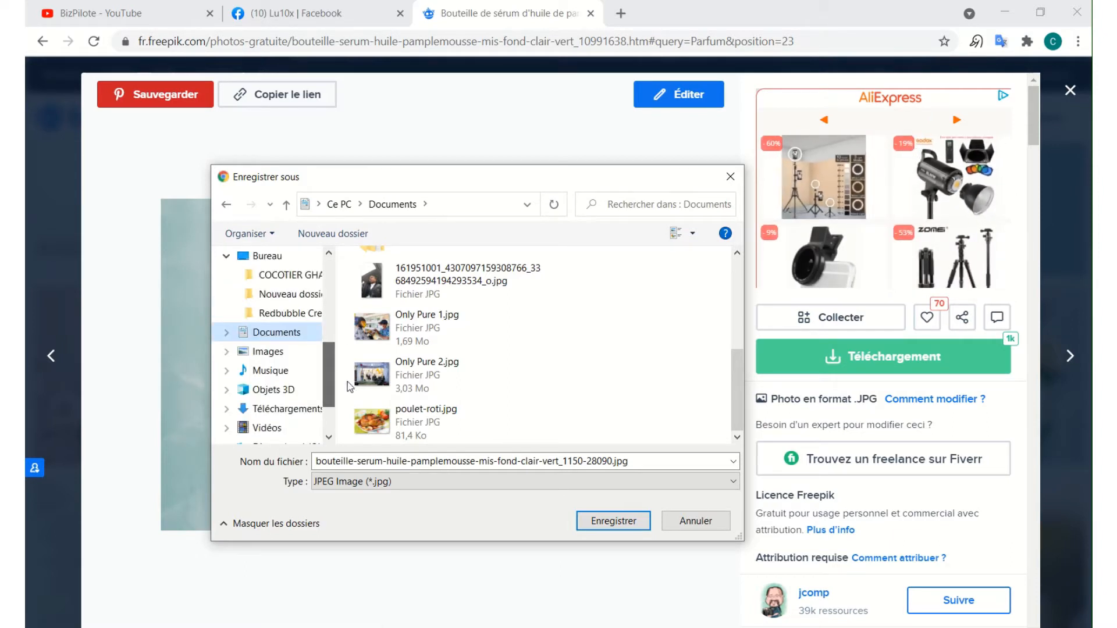
pyautogui.click(289, 352)
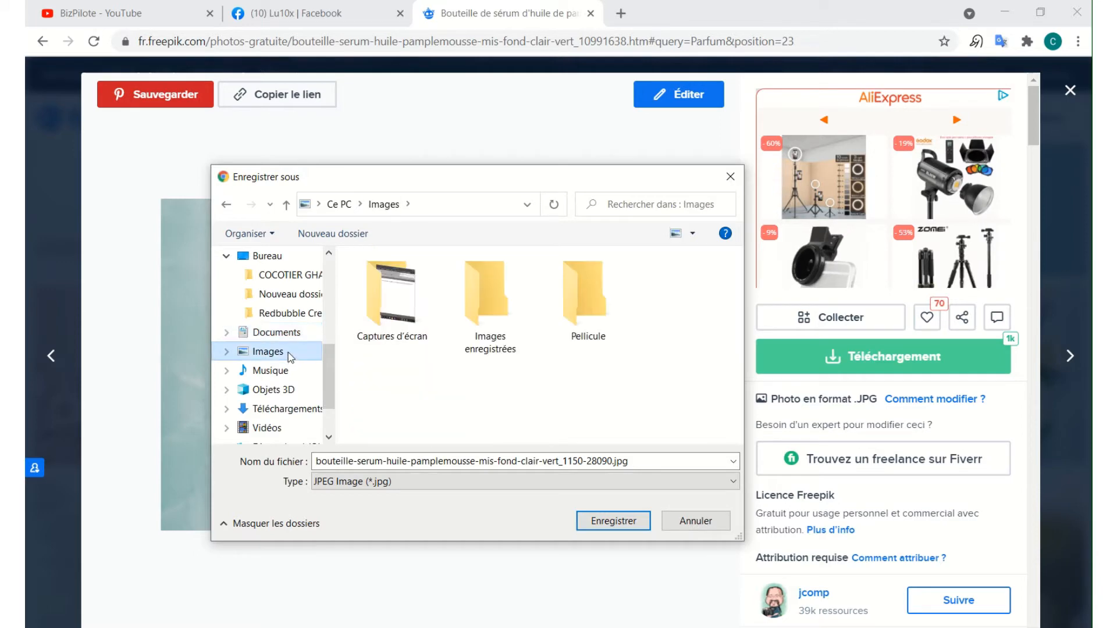
# Name the photo file "Parfum Lud10x" and save it as a JPEG image.
pyautogui.click(639, 461)
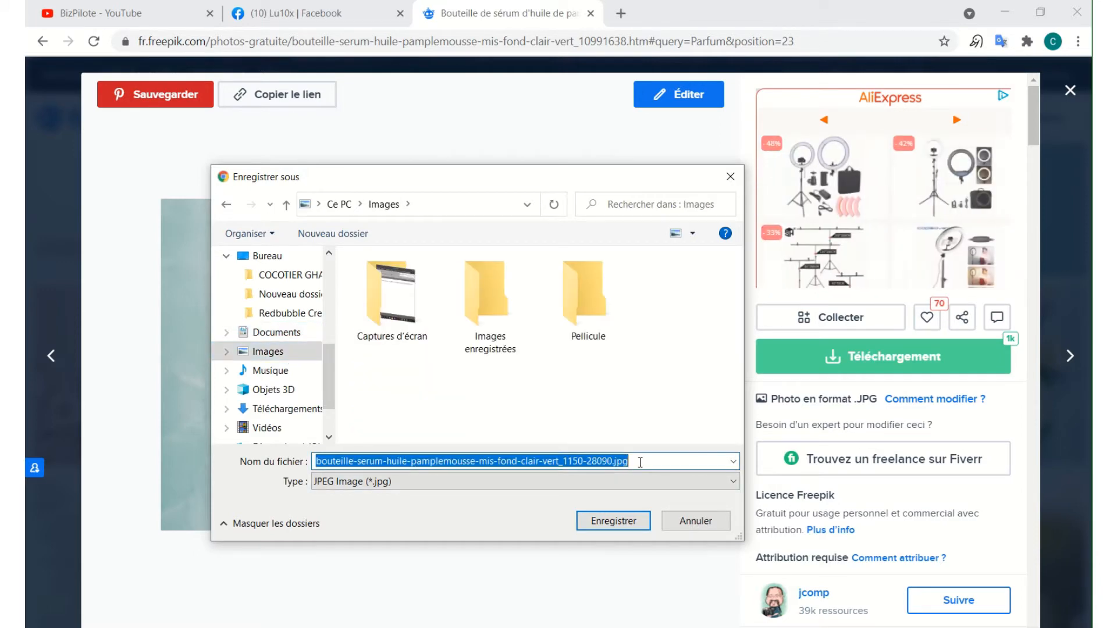
pyautogui.press('BackSpace')
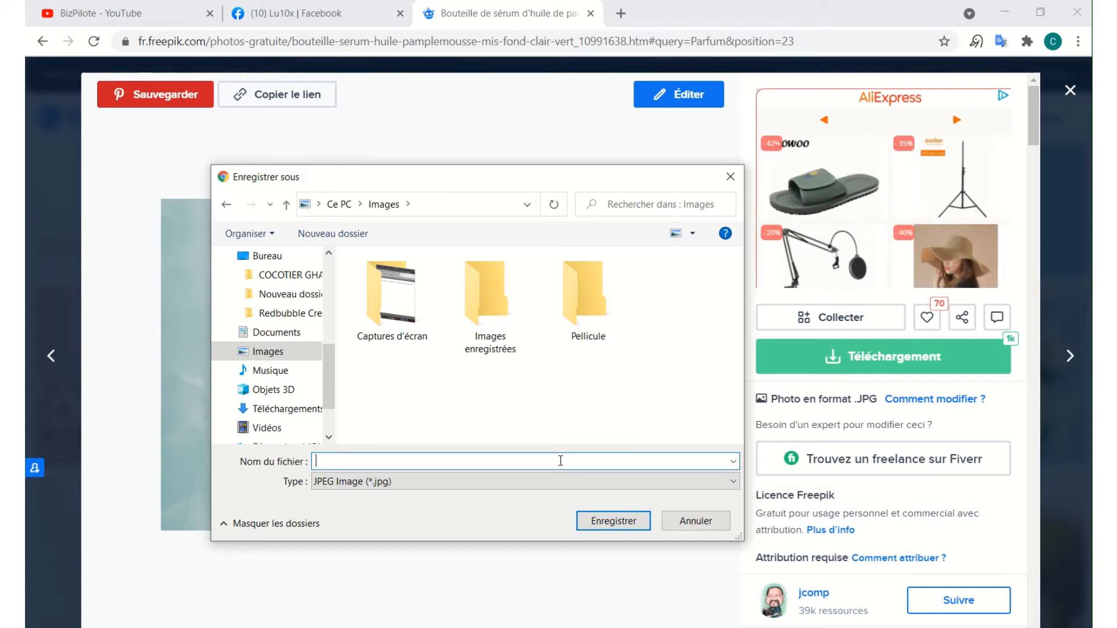
pyautogui.write('Pa')
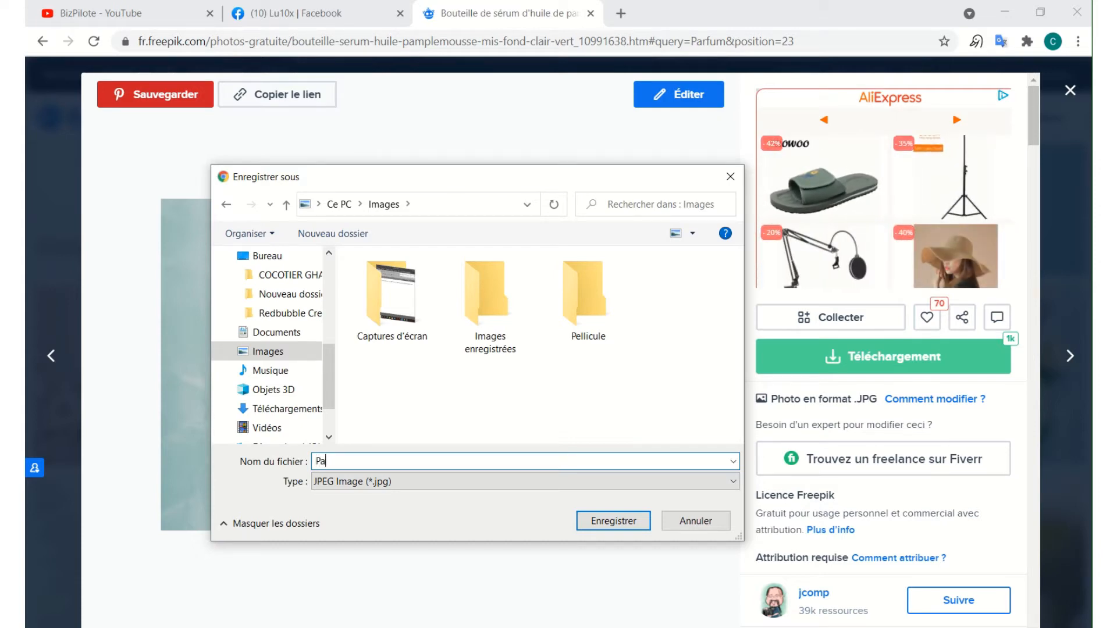
pyautogui.write('rfu')
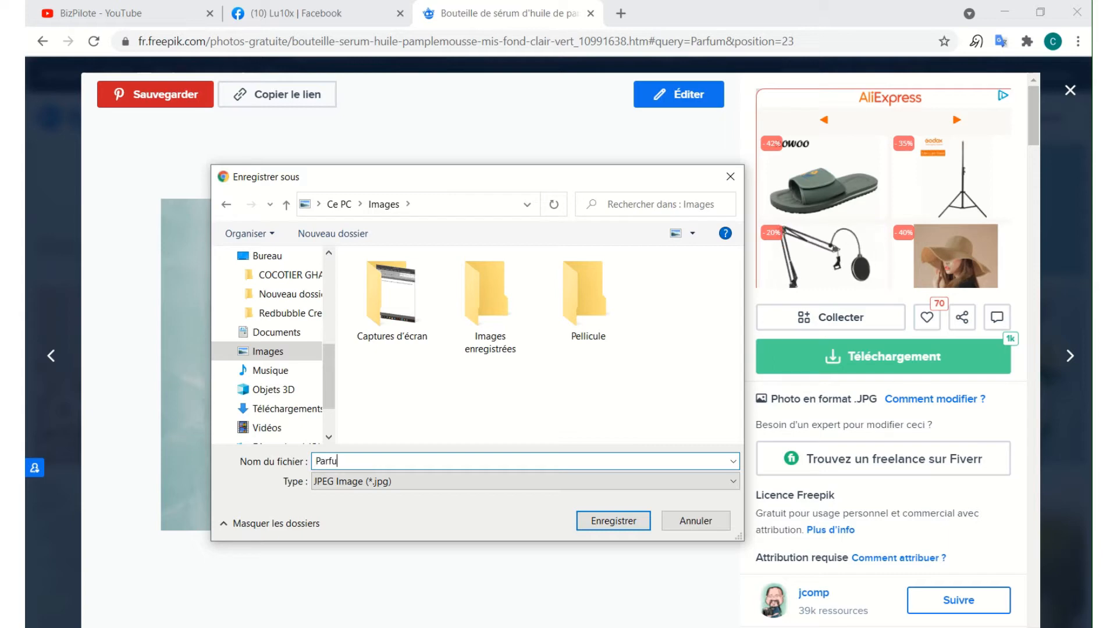
pyautogui.write('m')
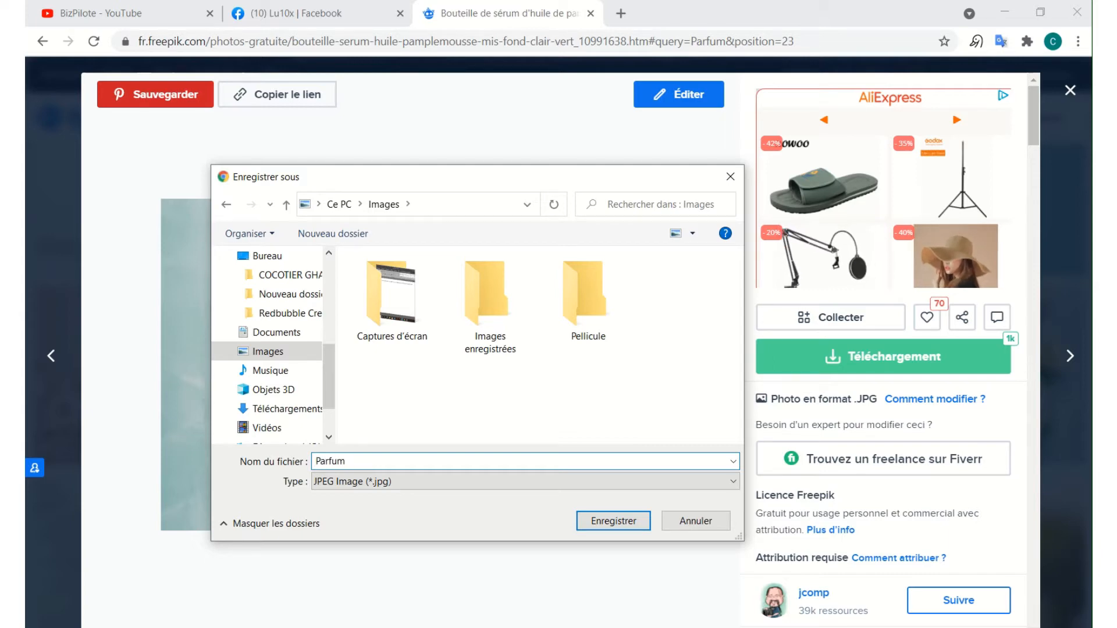
pyautogui.write(' B')
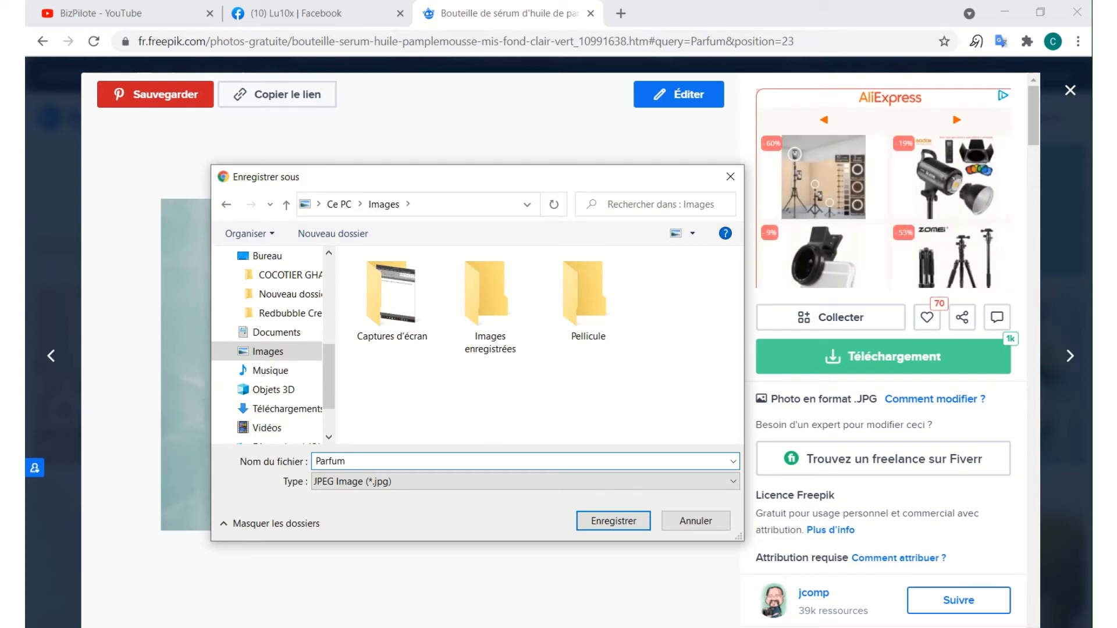
pyautogui.write('L')
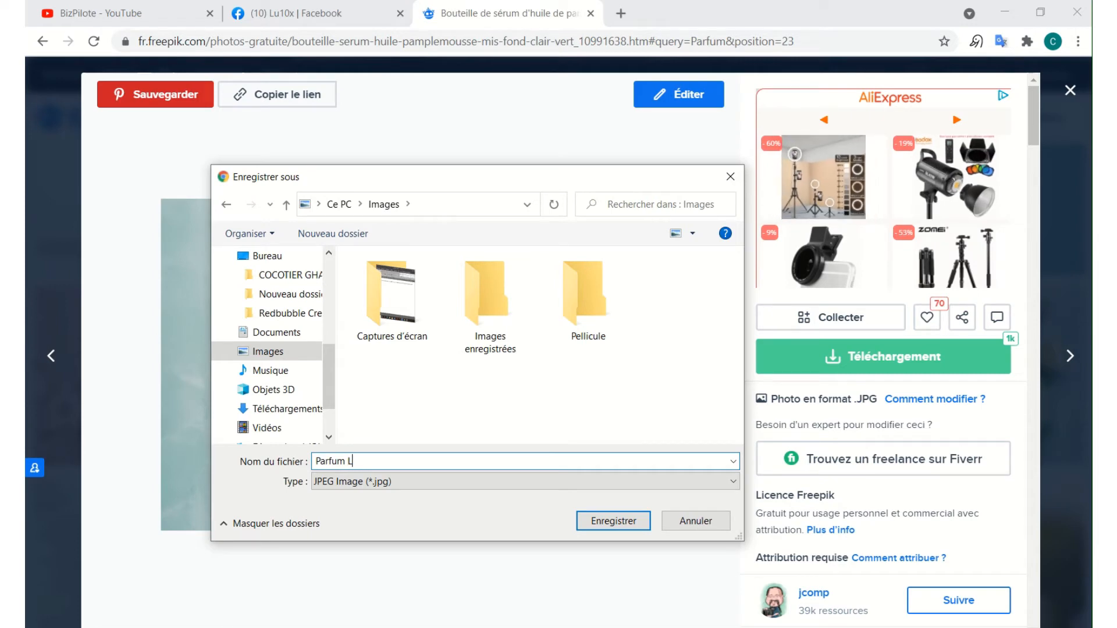
pyautogui.write('ud10x')
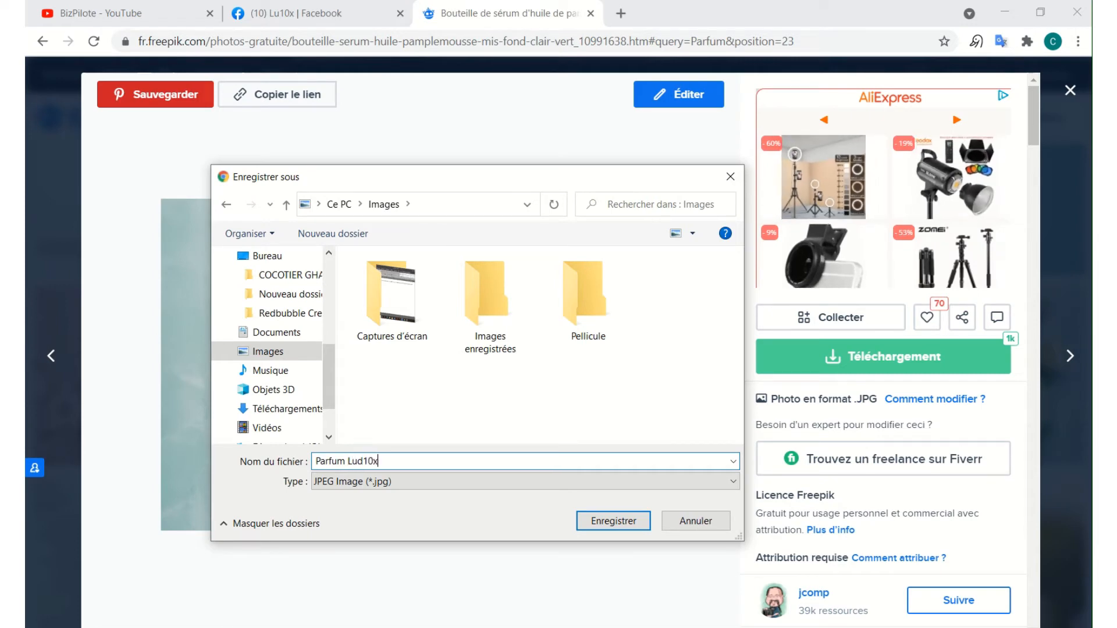
pyautogui.click(614, 522)
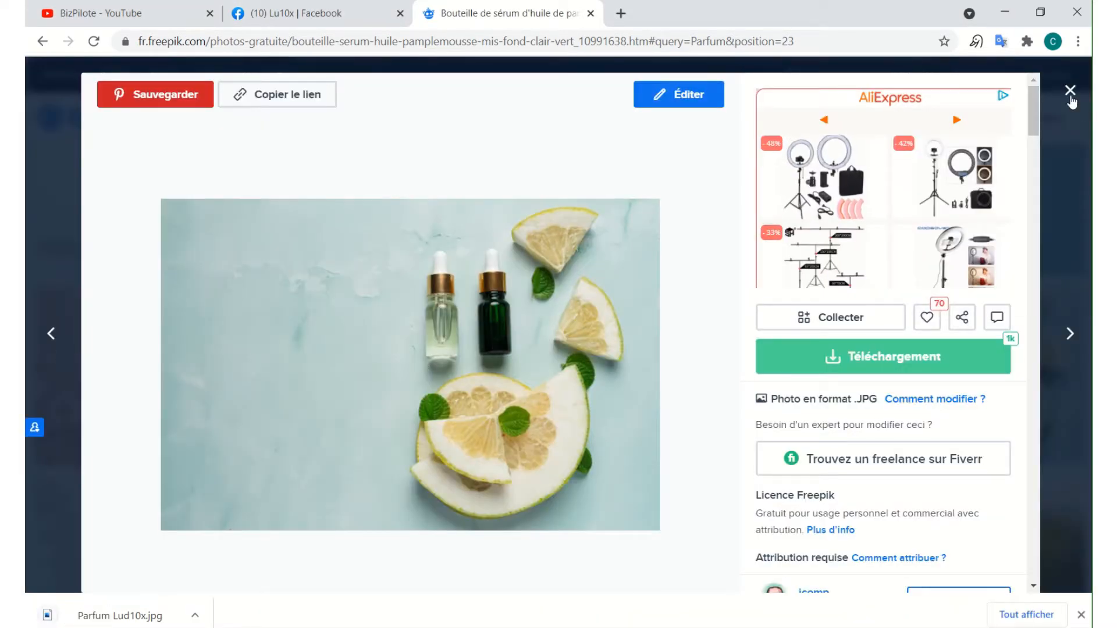
# Open the Canva website, canva.com, in a new browser tab.
pyautogui.click(620, 13)
pyautogui.click(613, 36)
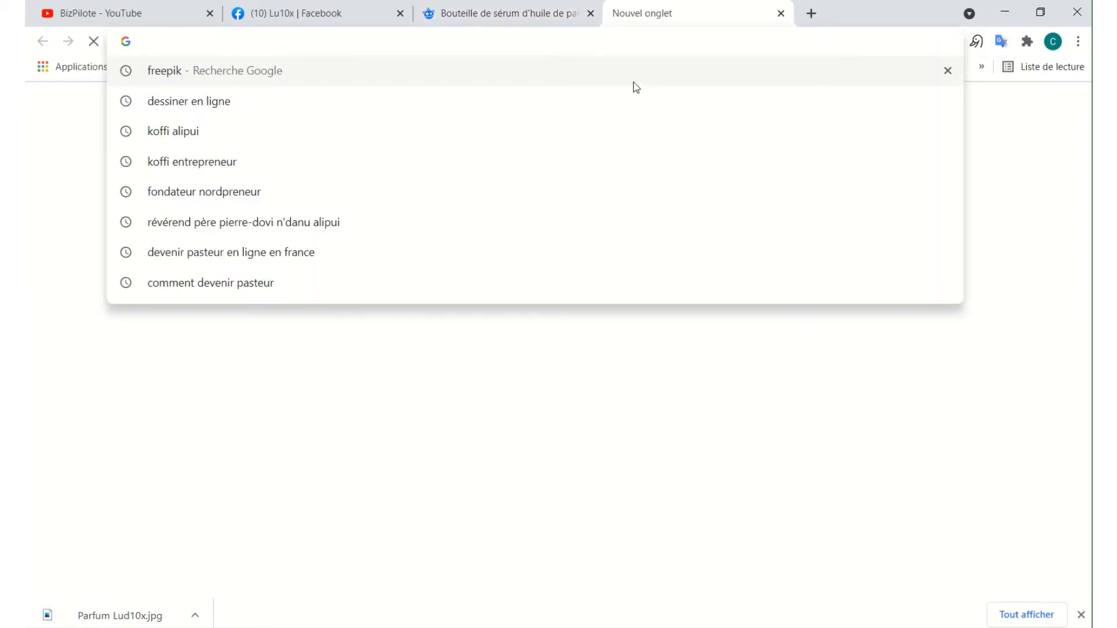
pyautogui.write('canva.com')
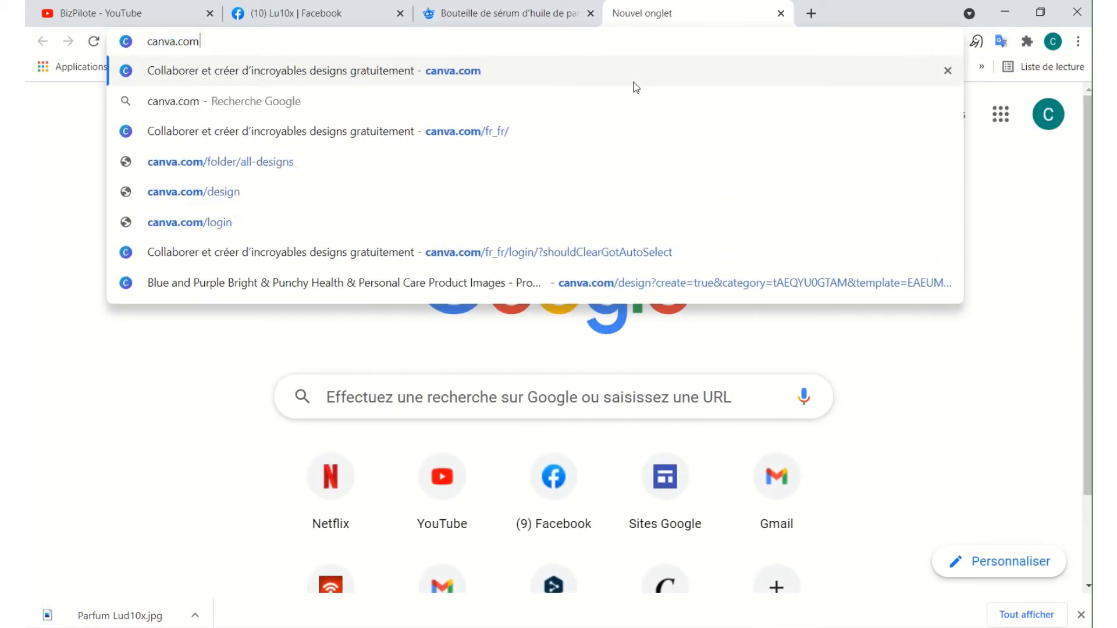
pyautogui.press('Return')
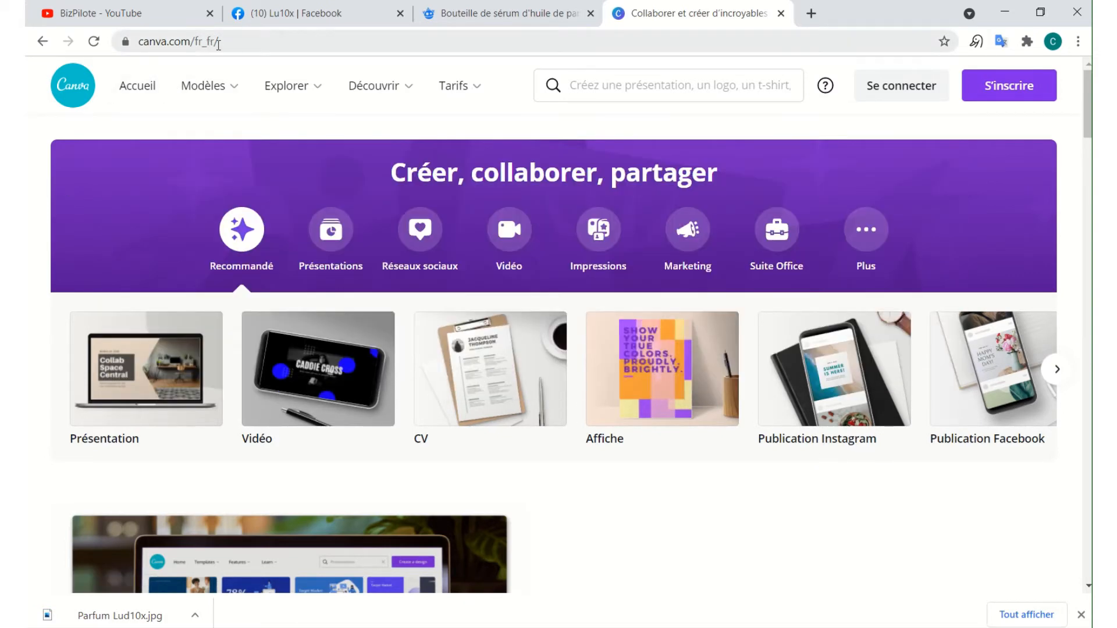
# Search Google for "canva" and open Canva's French home page from the results.
pyautogui.moveTo(219, 42); pyautogui.dragTo(130, 75)
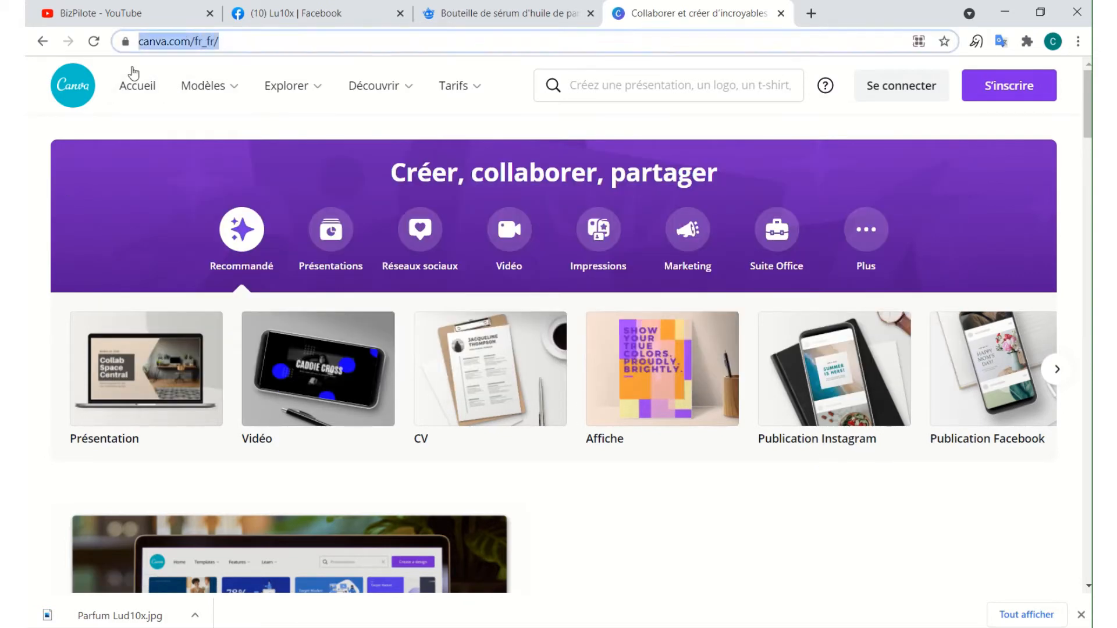
pyautogui.write('can')
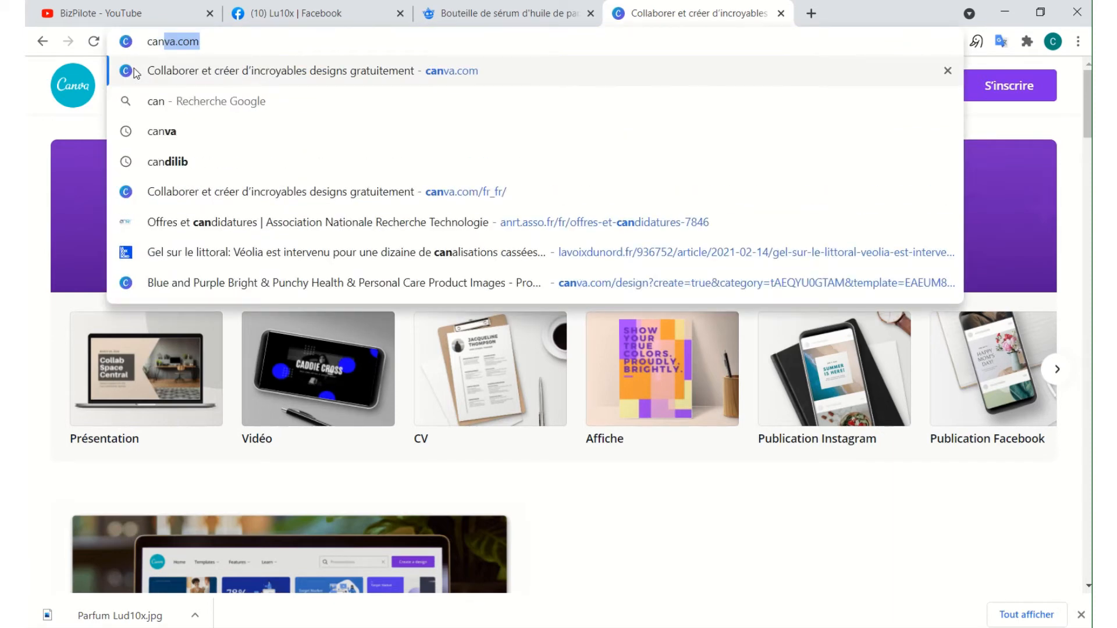
pyautogui.write('va')
pyautogui.press('Delete')
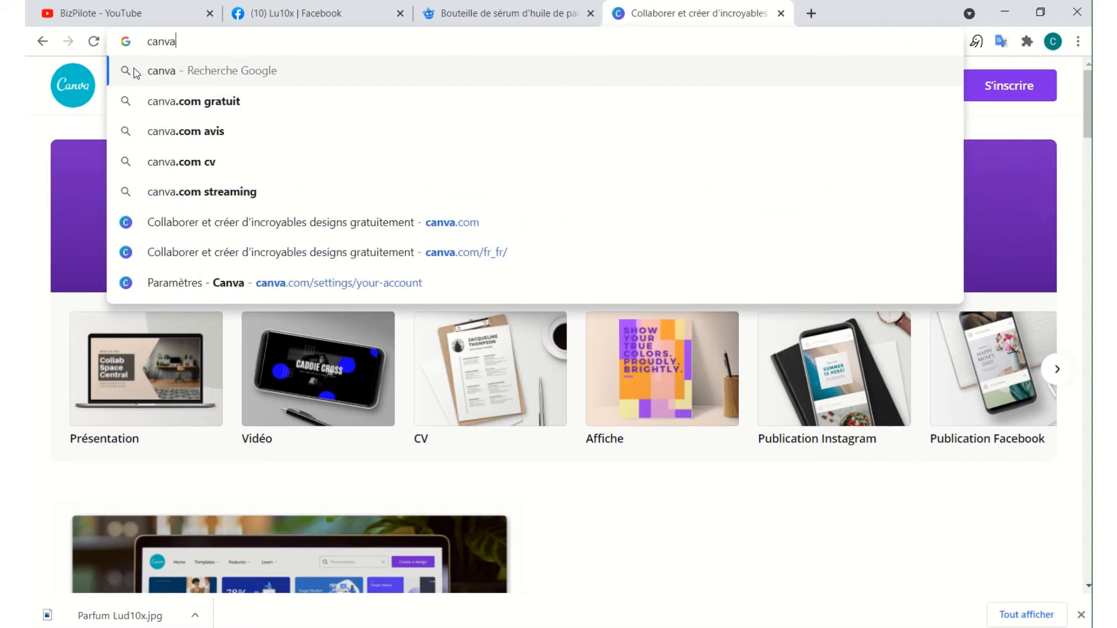
pyautogui.press('Return')
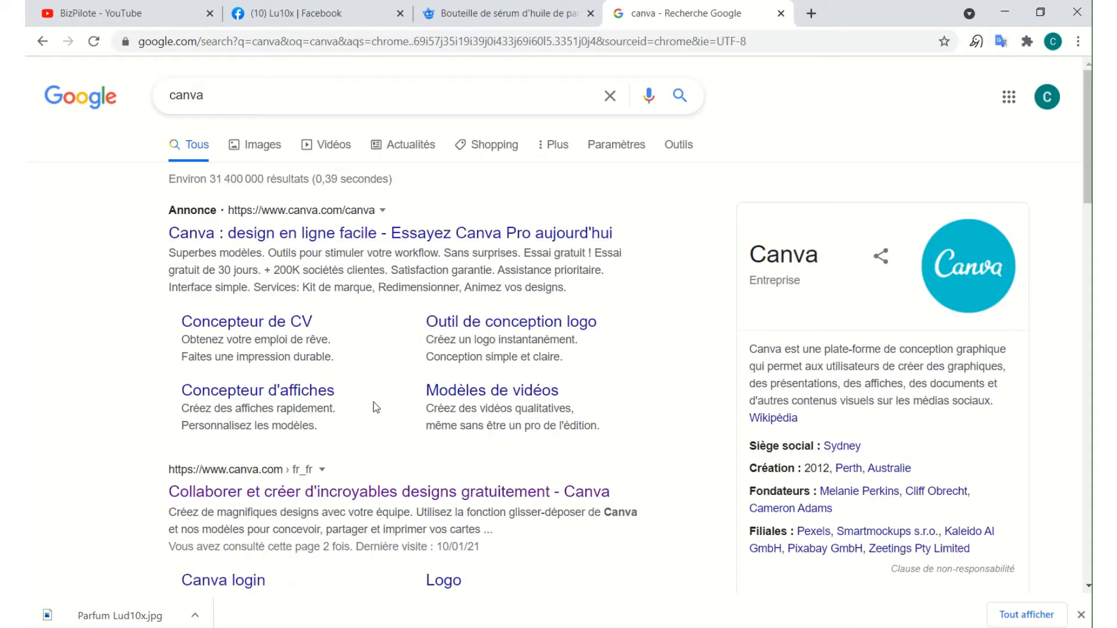
pyautogui.scroll(-3, 375, 404)
pyautogui.scroll(3, 291, 279)
pyautogui.scroll(-3, 341, 438)
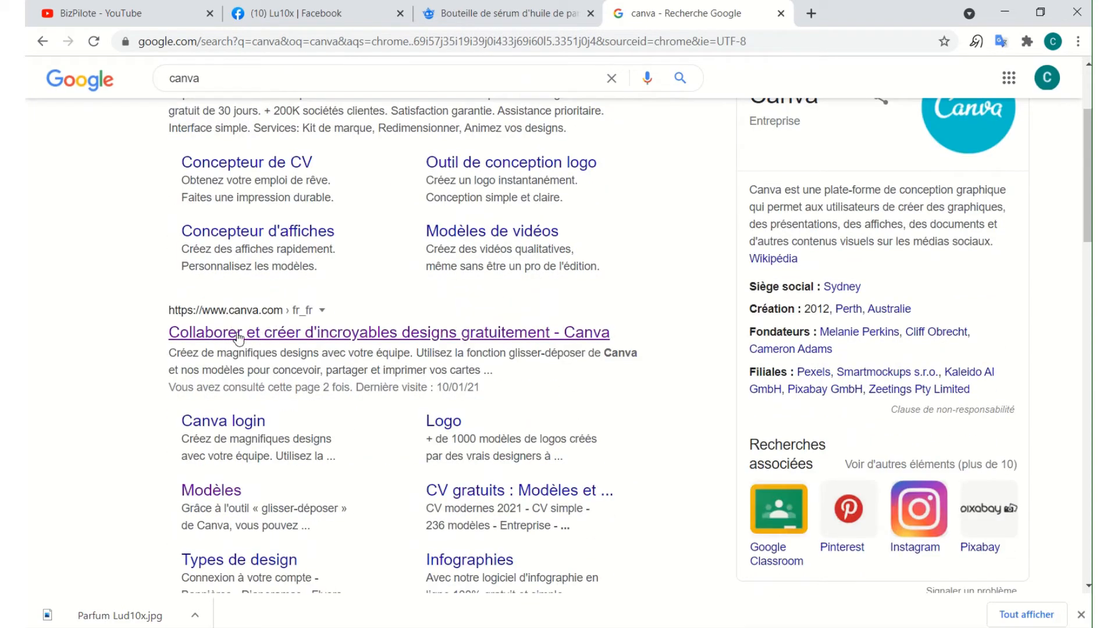
pyautogui.click(264, 337)
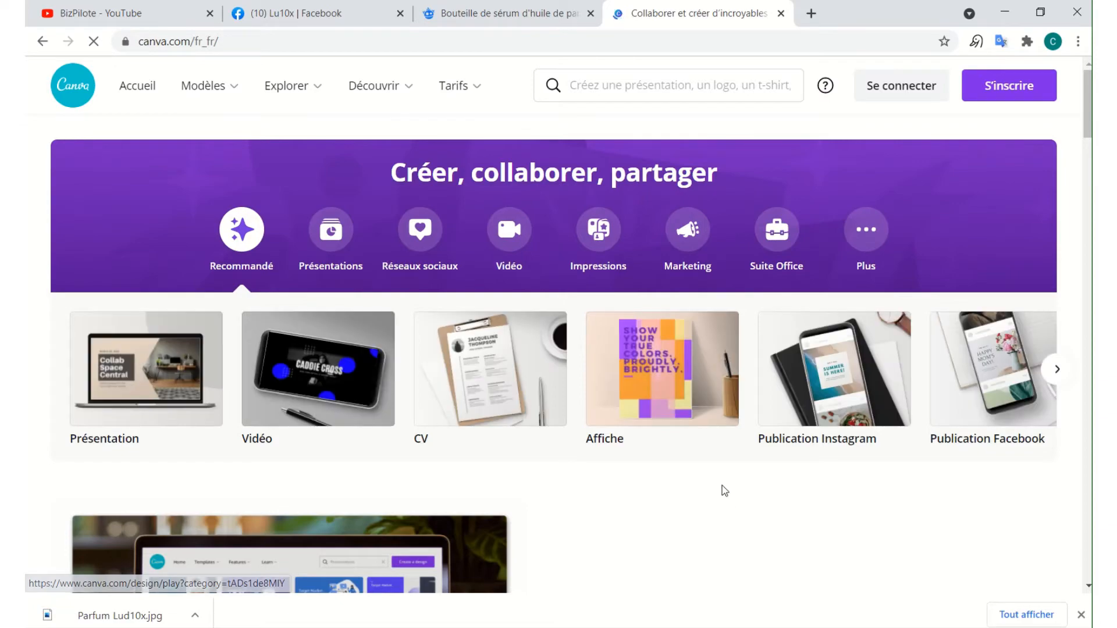
# Browse the Canva home page and start a new Publication Facebook design from the recommended formats.
pyautogui.scroll(-10, 320, 367)
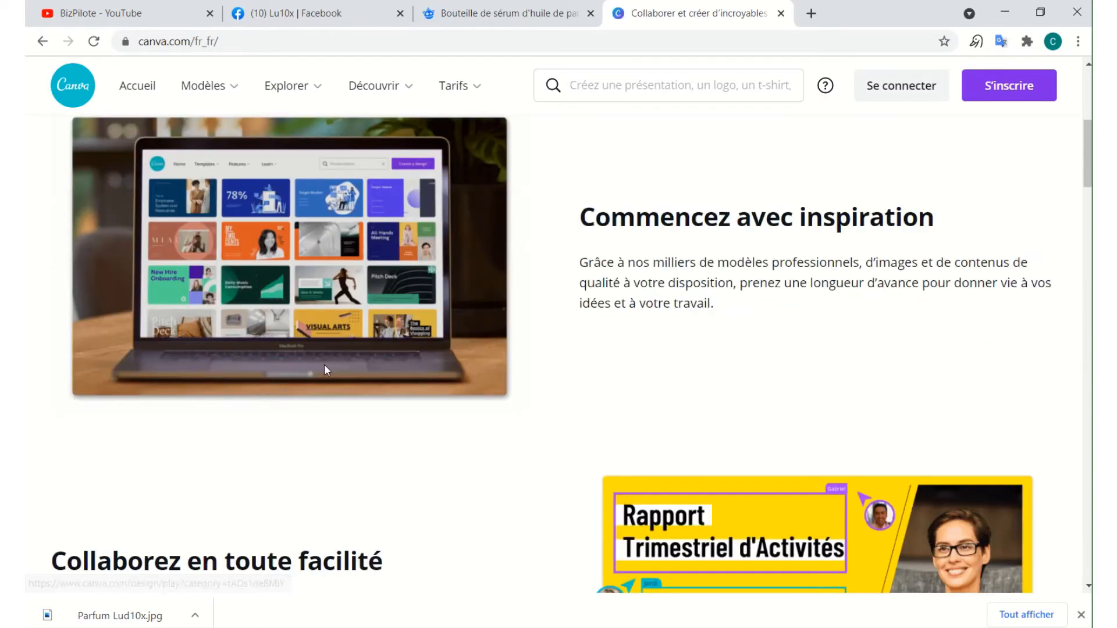
pyautogui.scroll(-15, 663, 411)
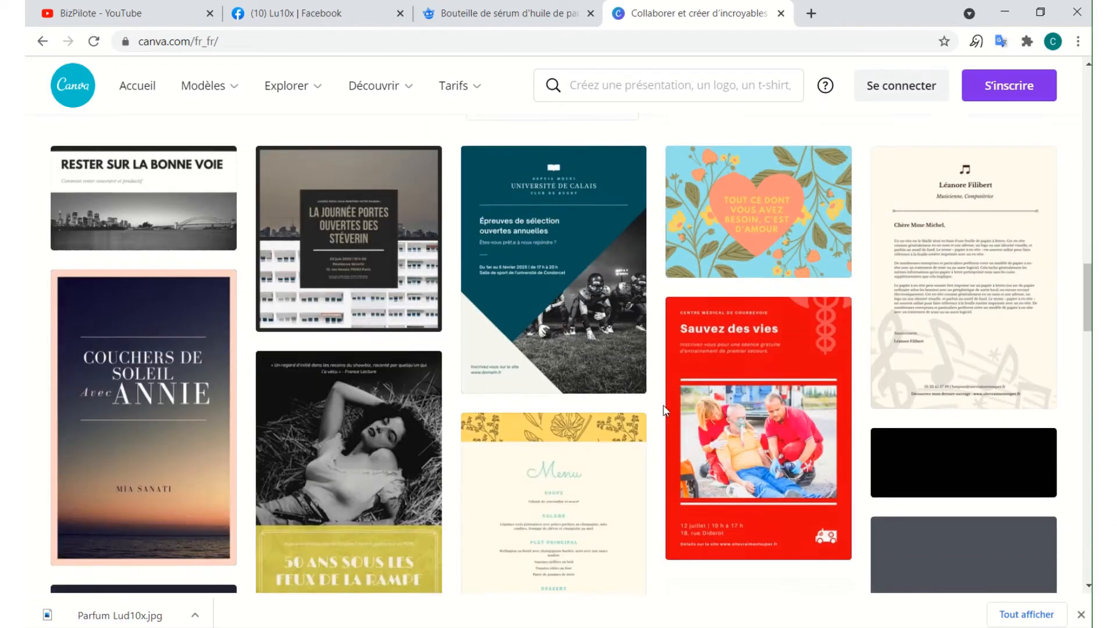
pyautogui.scroll(20, 671, 420)
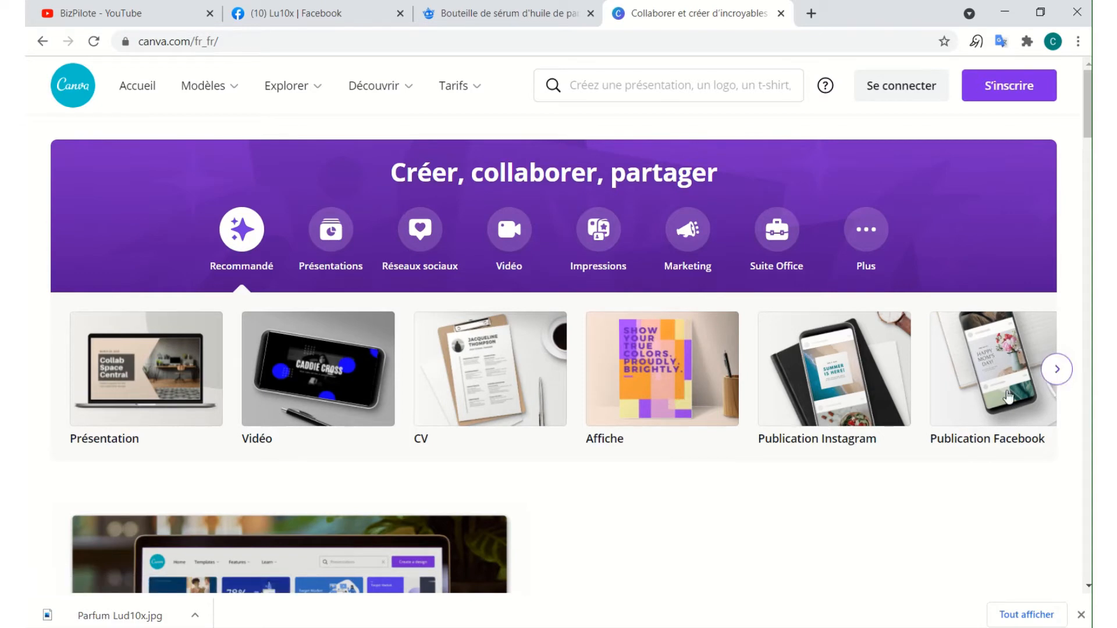
pyautogui.click(1056, 371)
pyautogui.click(1055, 370)
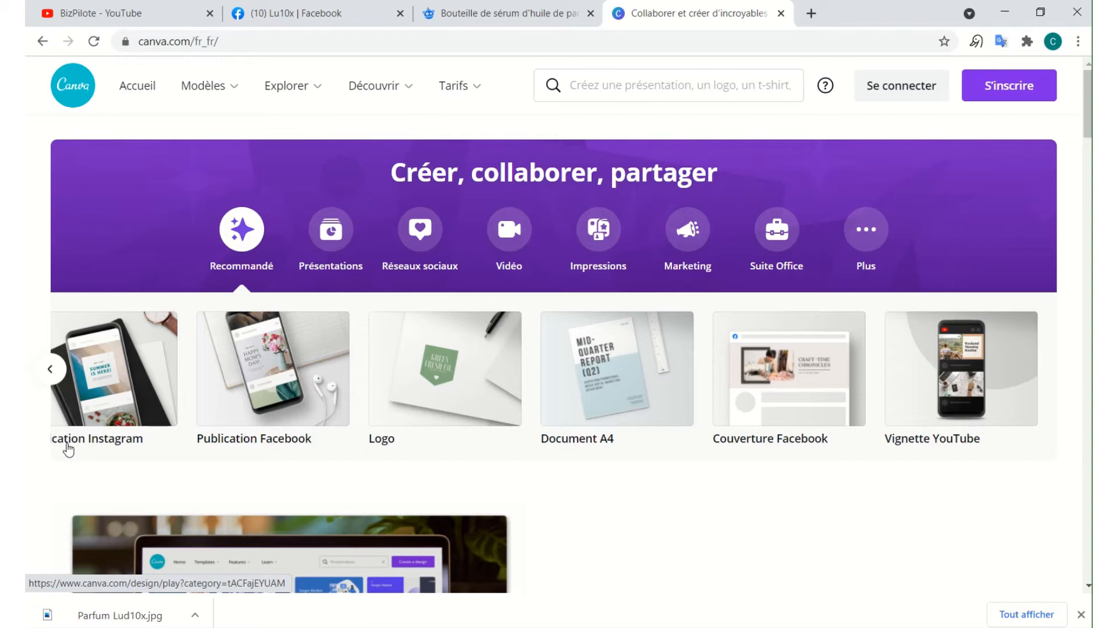
pyautogui.click(260, 389)
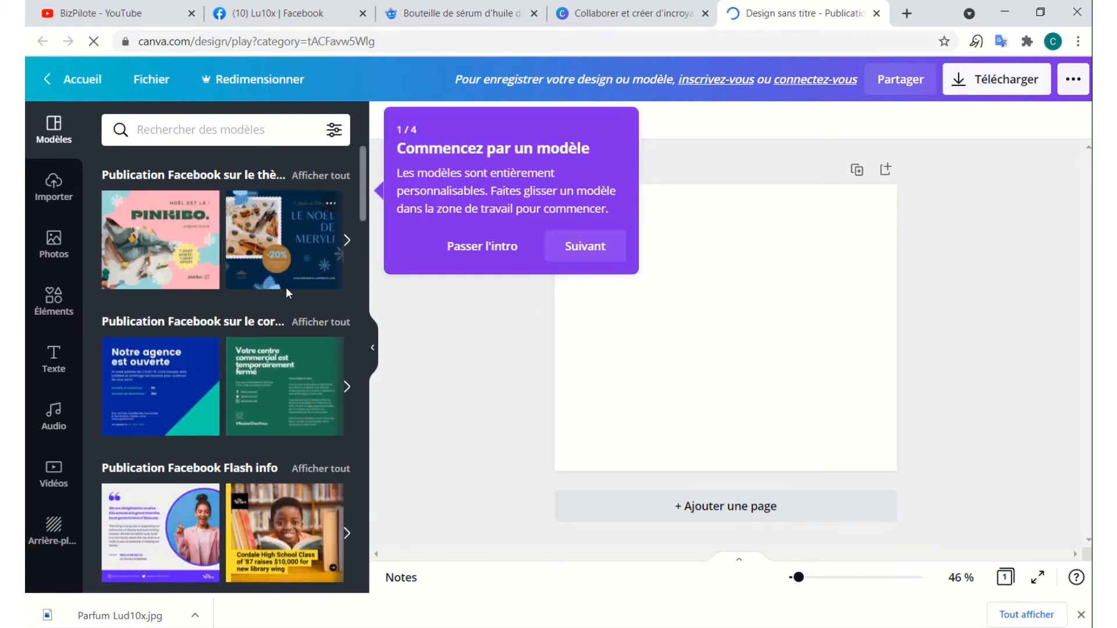
# Look through the Facebook post template categories for a layout suited to the perfume ad.
pyautogui.scroll(-3, 276, 291)
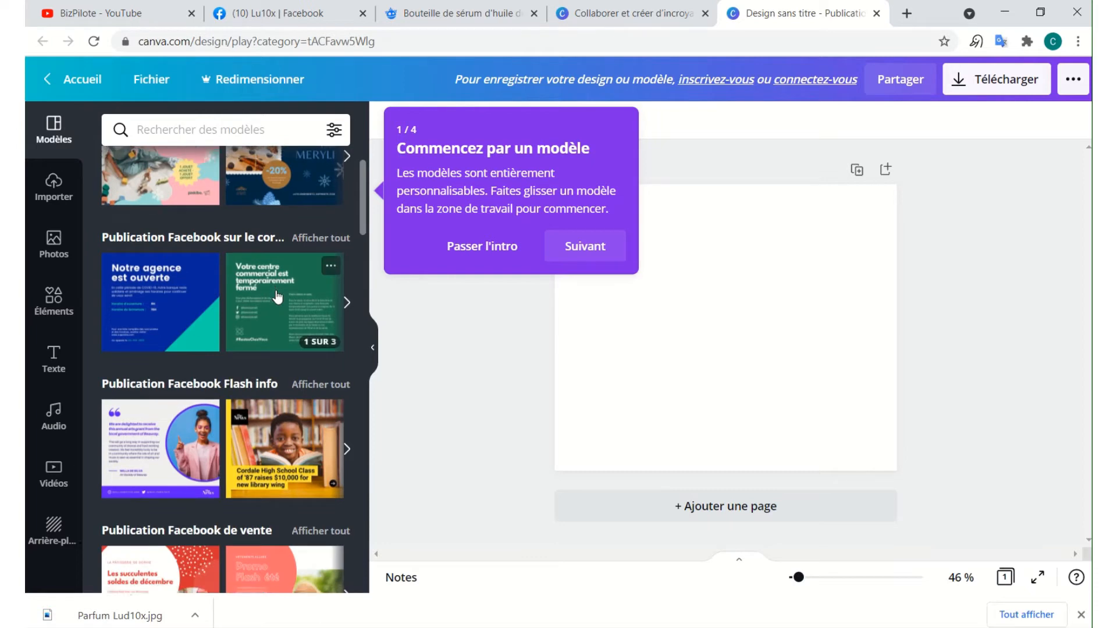
pyautogui.scroll(-5, 277, 296)
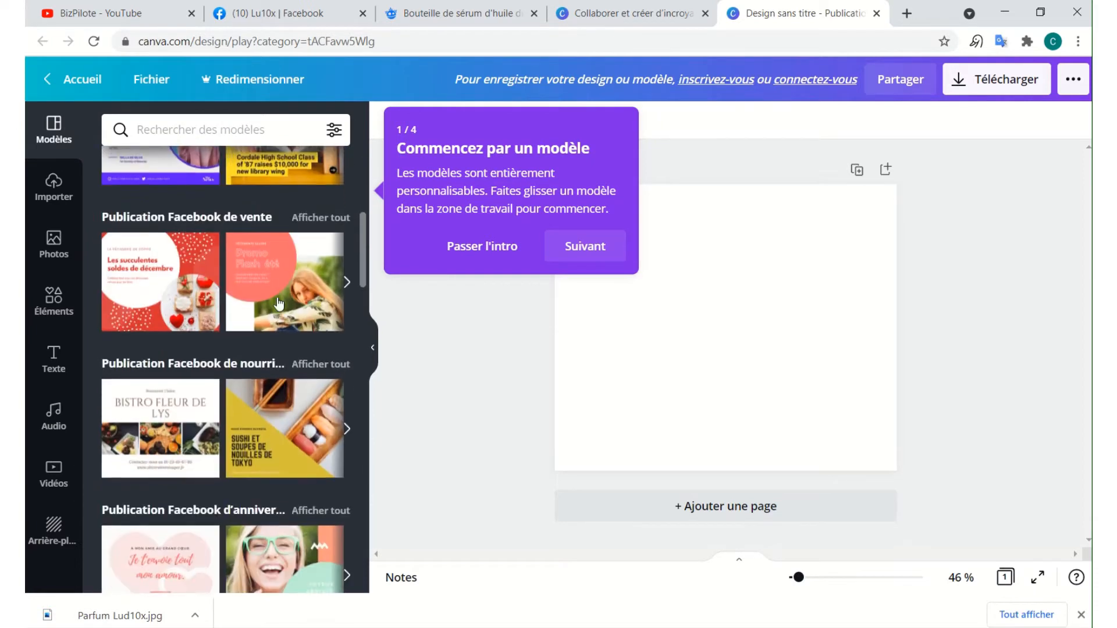
pyautogui.scroll(-1, 279, 307)
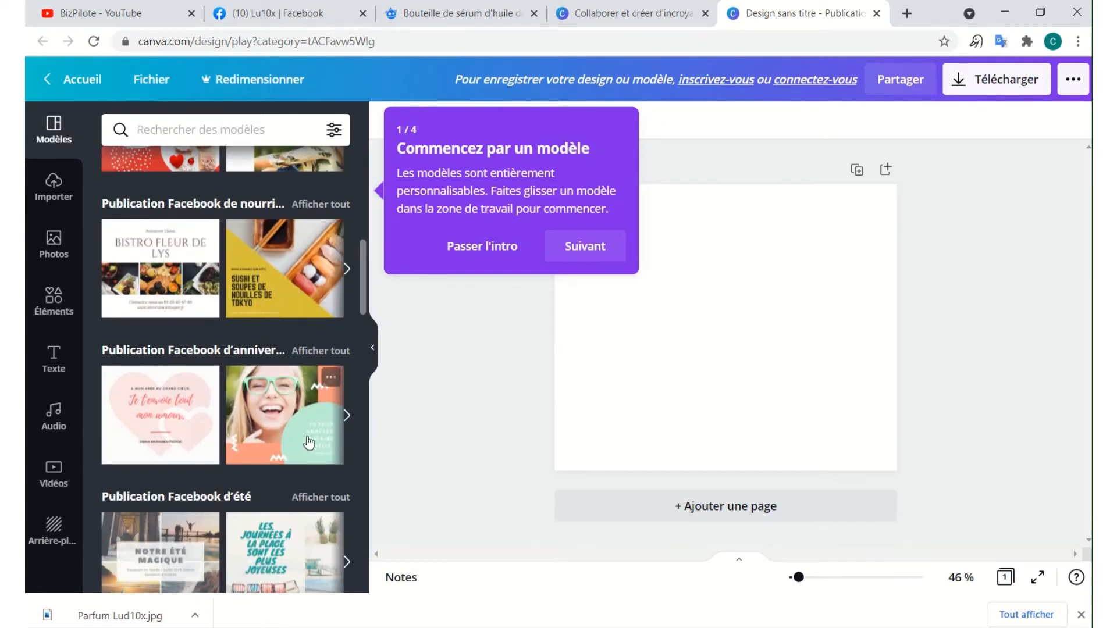
pyautogui.scroll(-8, 308, 442)
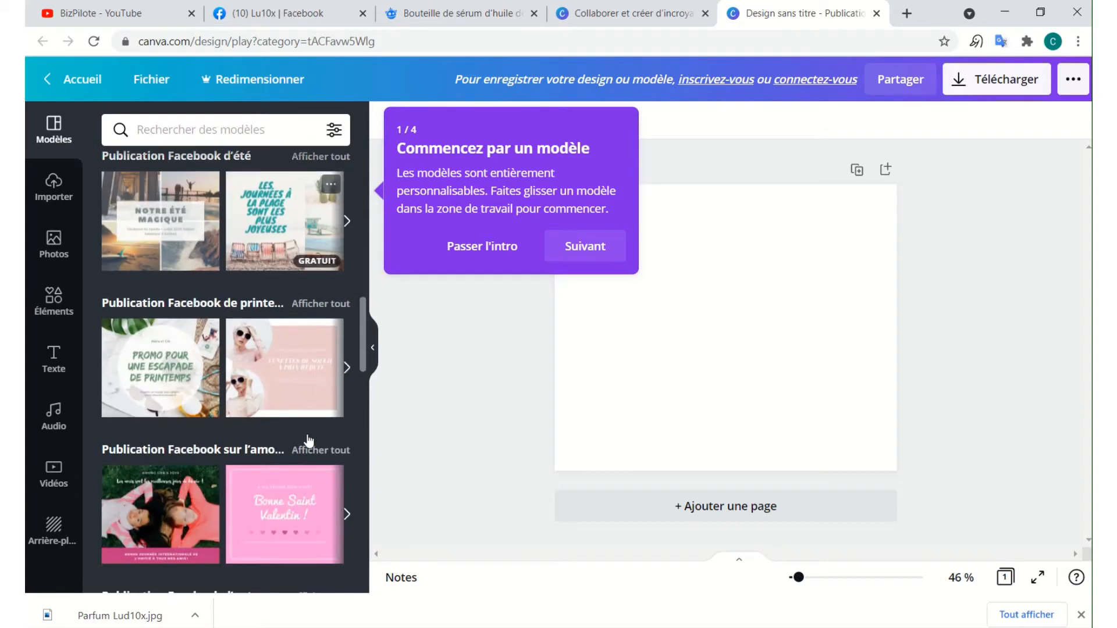
pyautogui.scroll(-6, 308, 440)
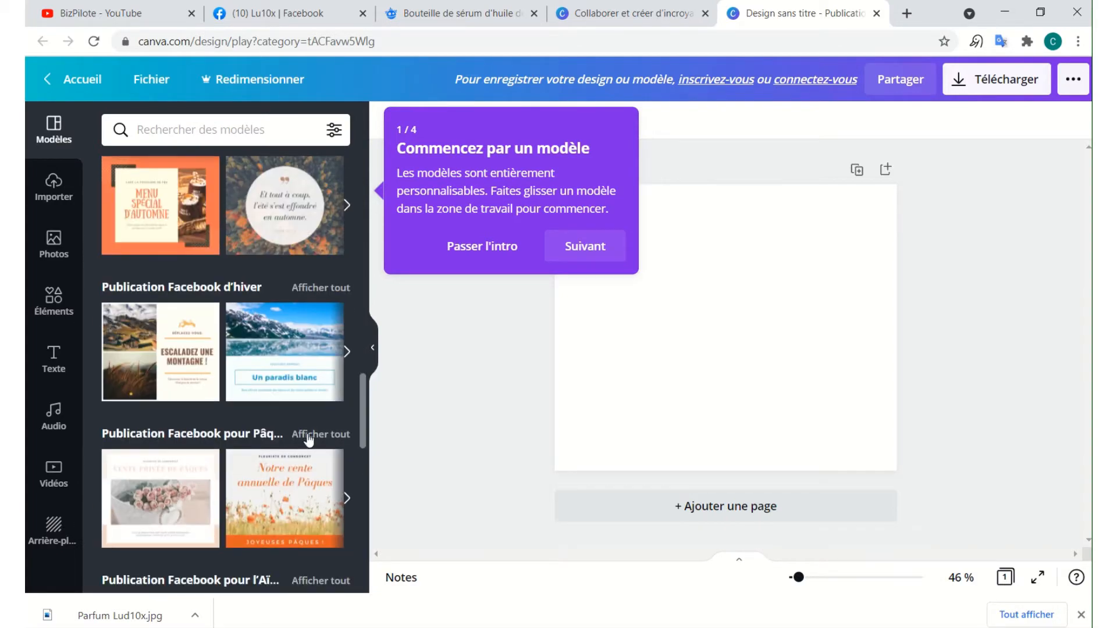
pyautogui.scroll(-10, 308, 440)
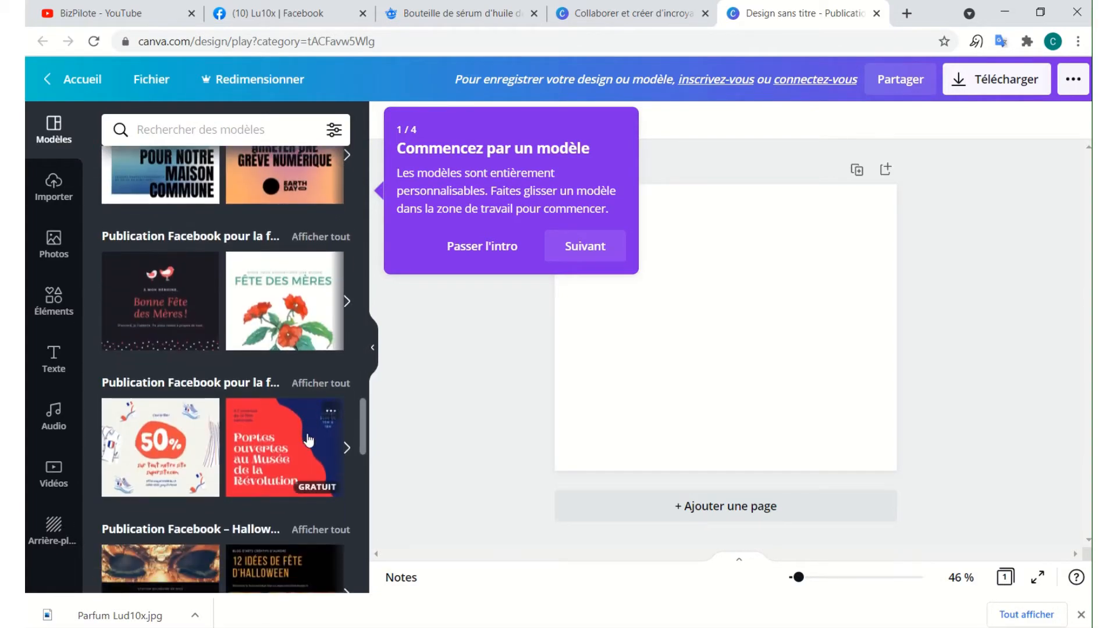
pyautogui.scroll(-3, 306, 433)
pyautogui.scroll(20, 308, 431)
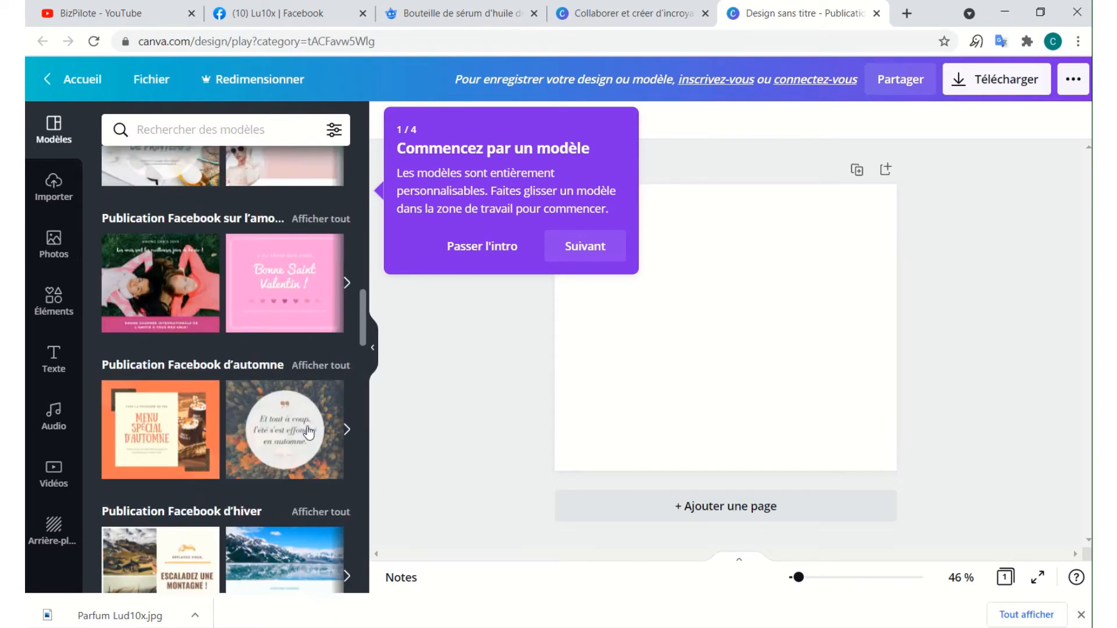
# Browse the Facebook post template rows again, comparing the news, sale, food, birthday and seasonal layouts for the perfume ad.
pyautogui.scroll(7, 308, 429)
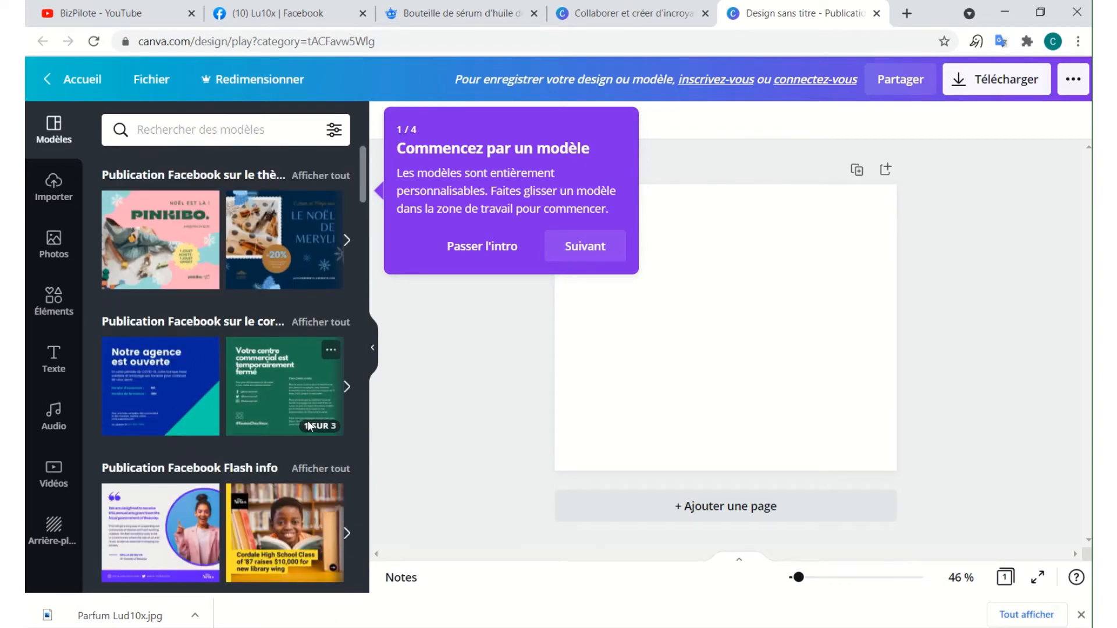
pyautogui.scroll(-3, 309, 416)
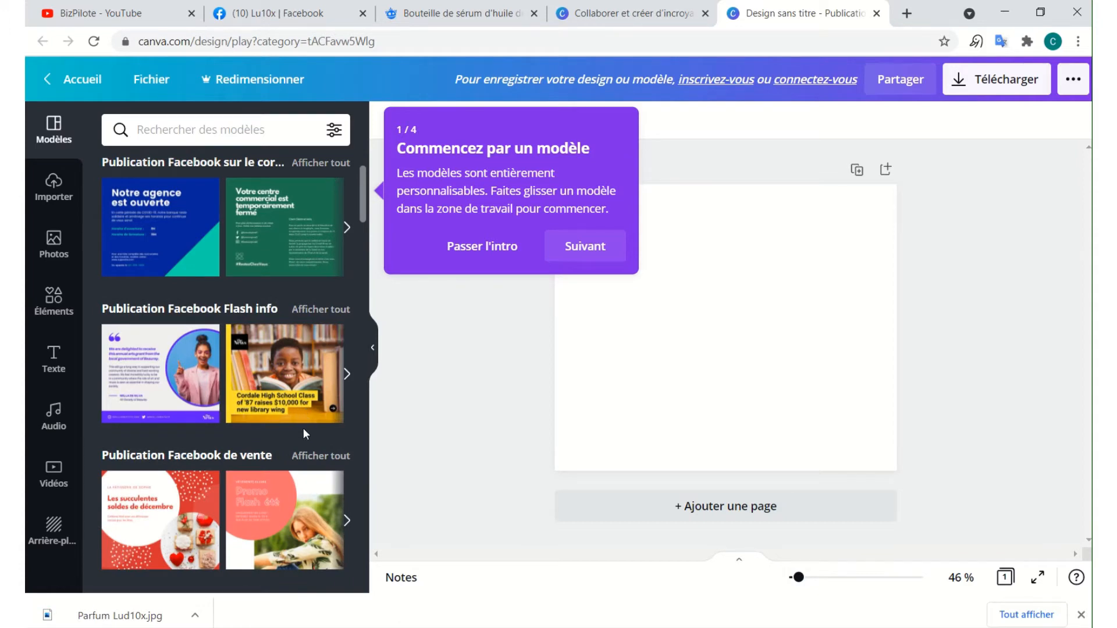
pyautogui.scroll(-4, 302, 430)
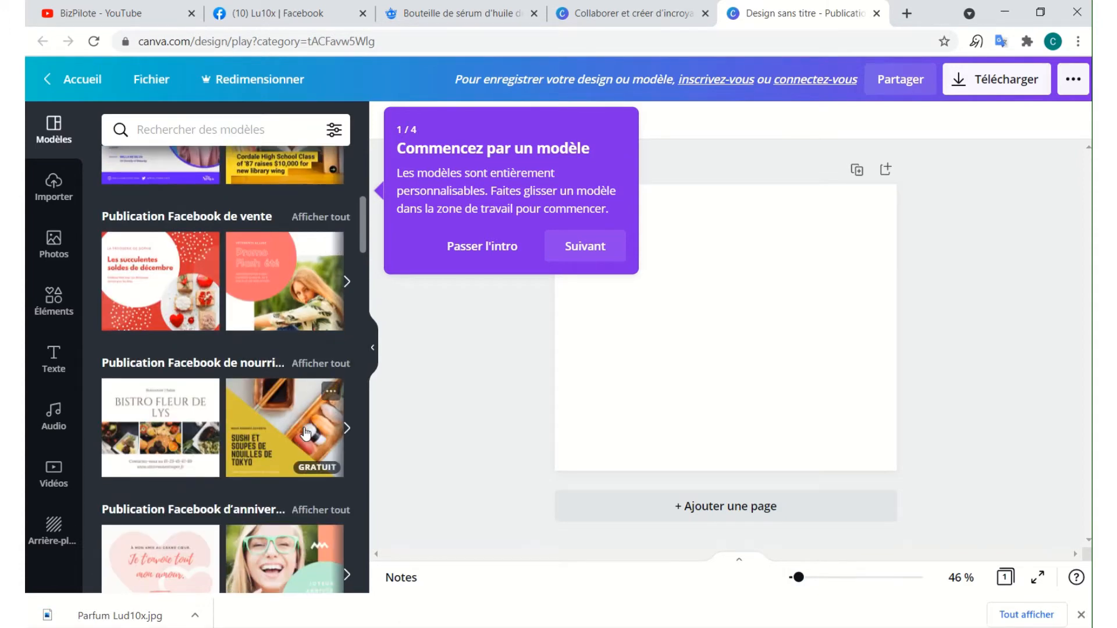
pyautogui.scroll(-4, 305, 434)
pyautogui.scroll(-6, 306, 432)
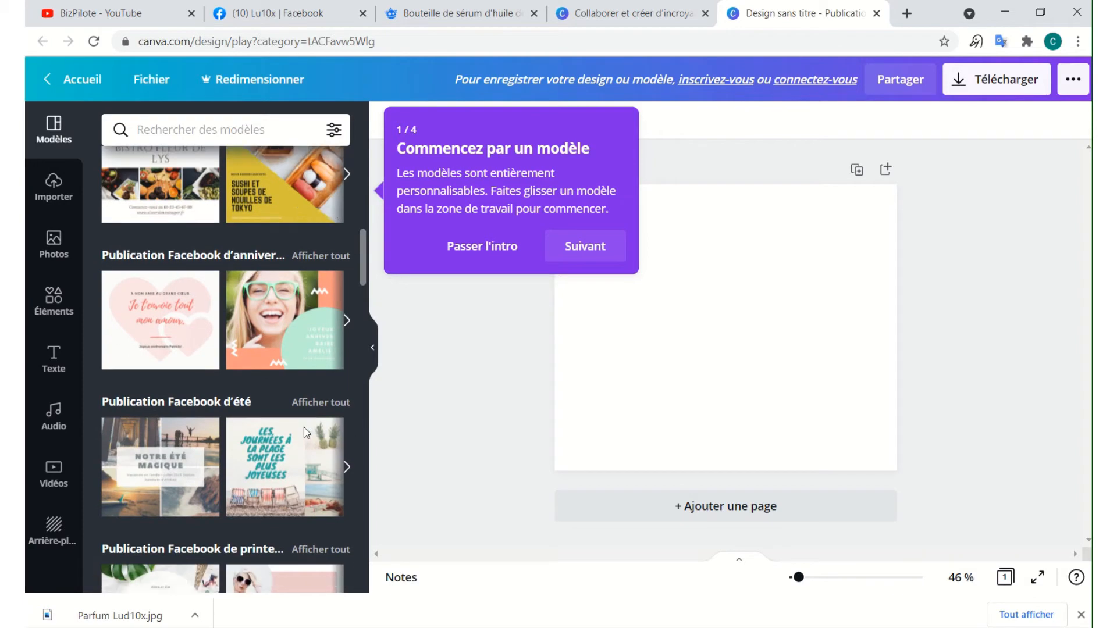
pyautogui.scroll(-5, 305, 432)
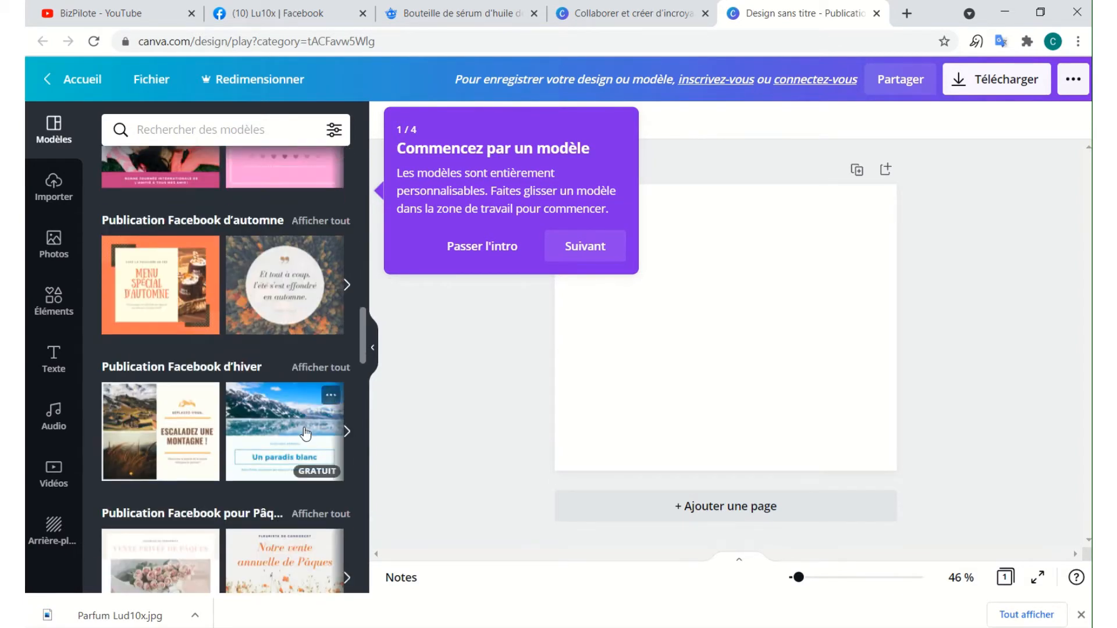
pyautogui.scroll(-5, 306, 433)
pyautogui.scroll(10, 307, 407)
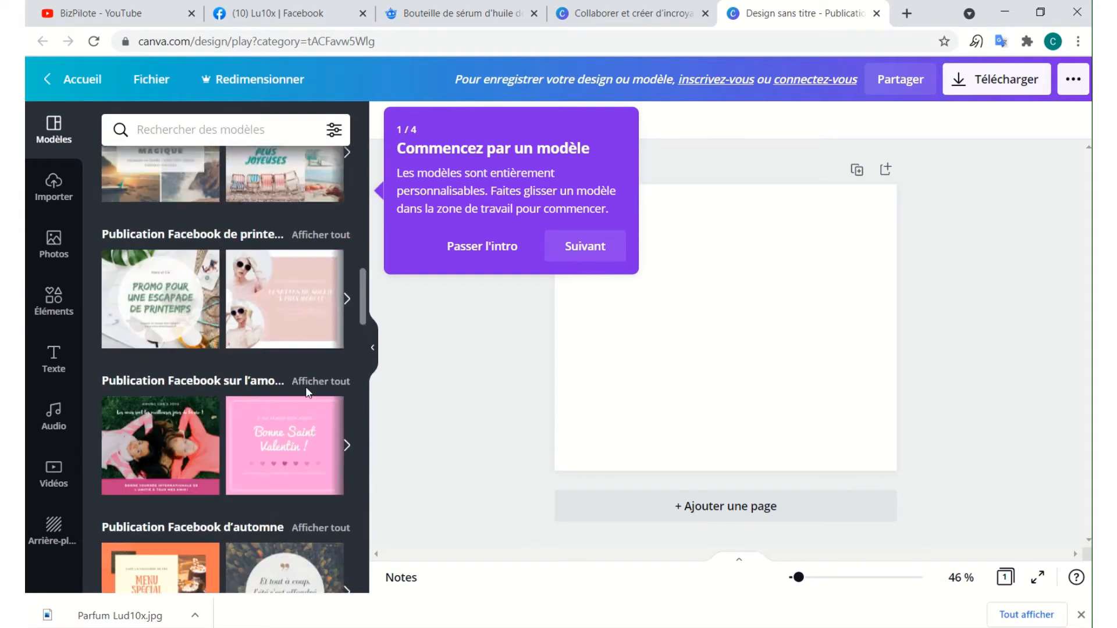
pyautogui.scroll(10, 307, 391)
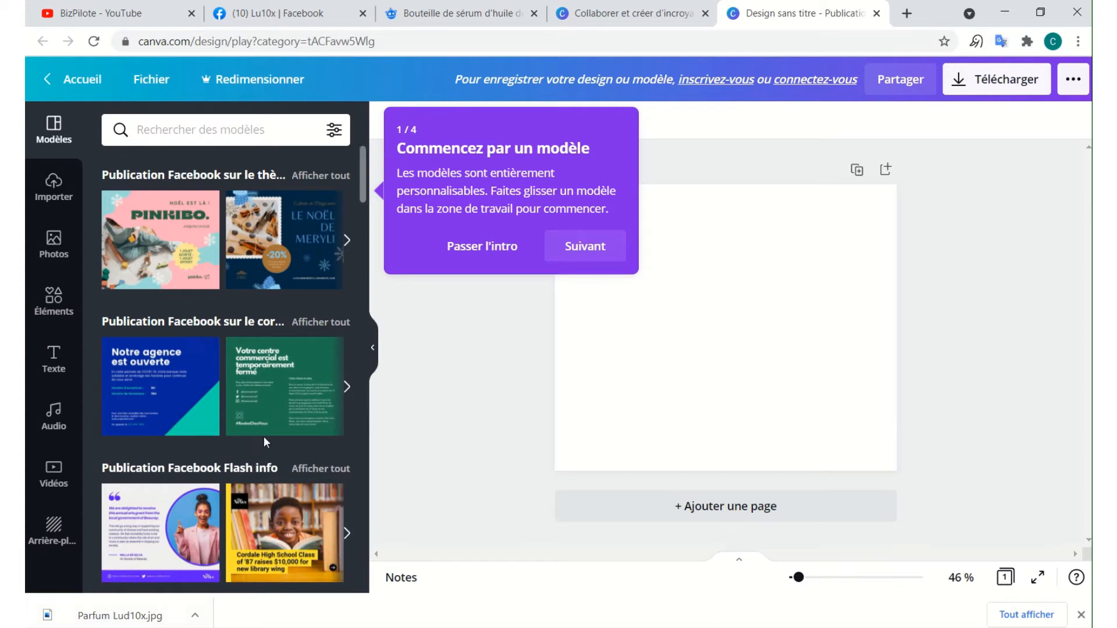
# Apply the yellow Flash info template showing a boy reading a book and dismiss the introductory tour.
pyautogui.scroll(-1, 277, 441)
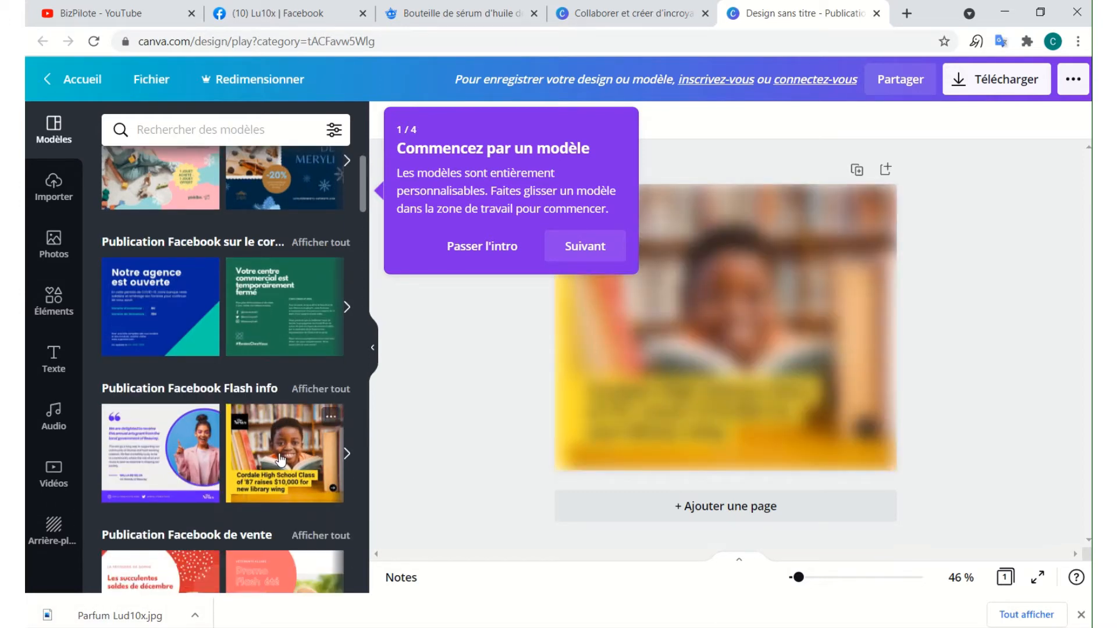
pyautogui.click(281, 460)
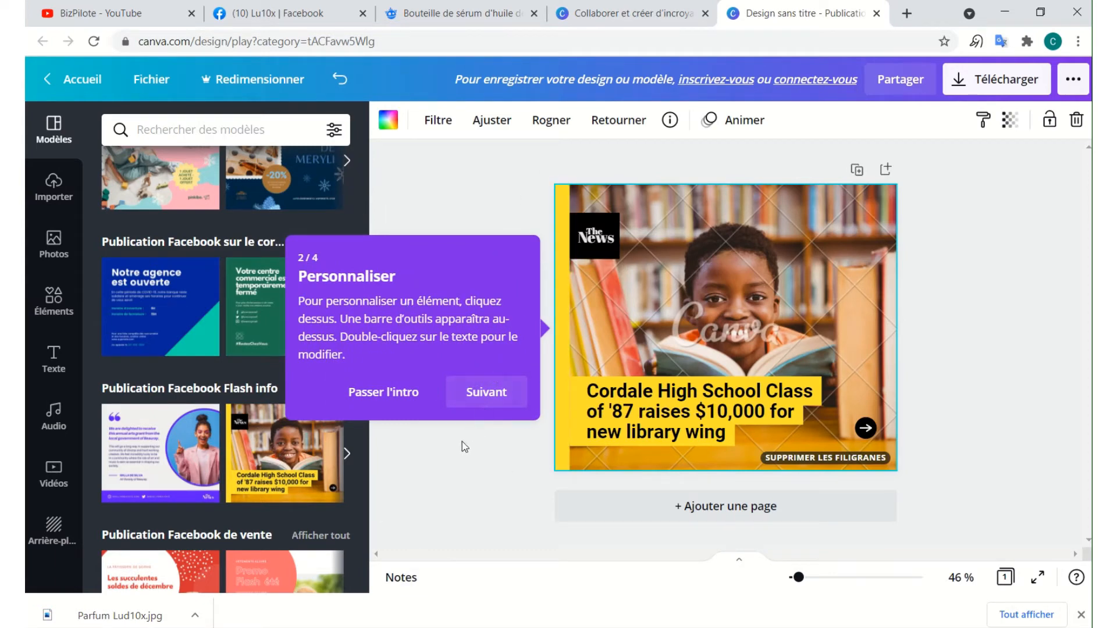
pyautogui.click(422, 184)
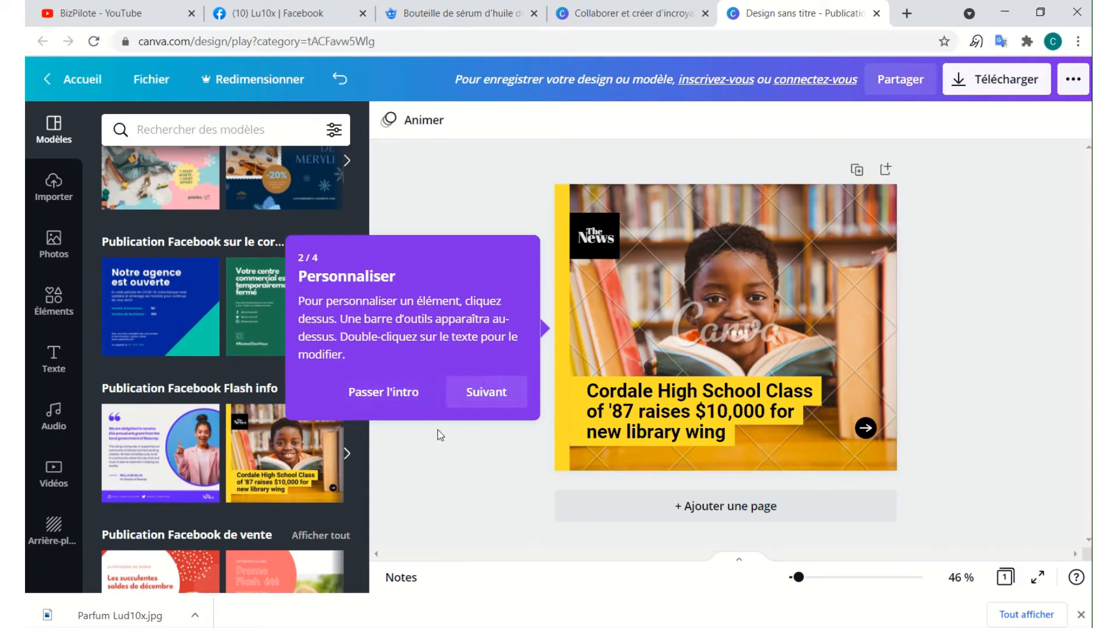
pyautogui.click(422, 405)
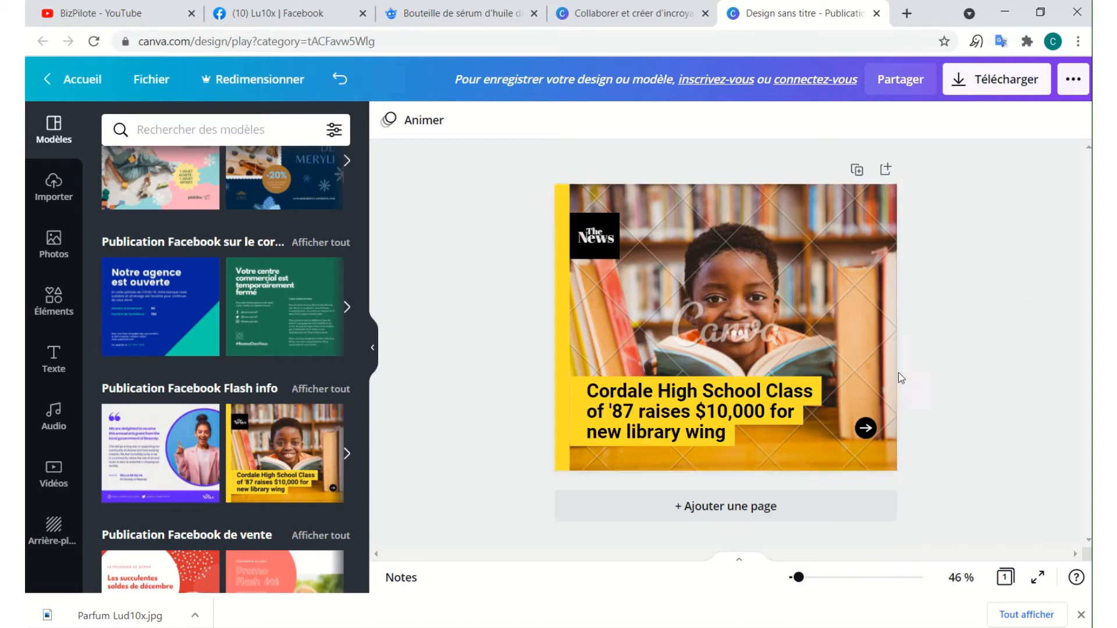
# Delete the background photo of the boy reading from the template.
pyautogui.click(753, 309)
pyautogui.doubleClick(755, 302)
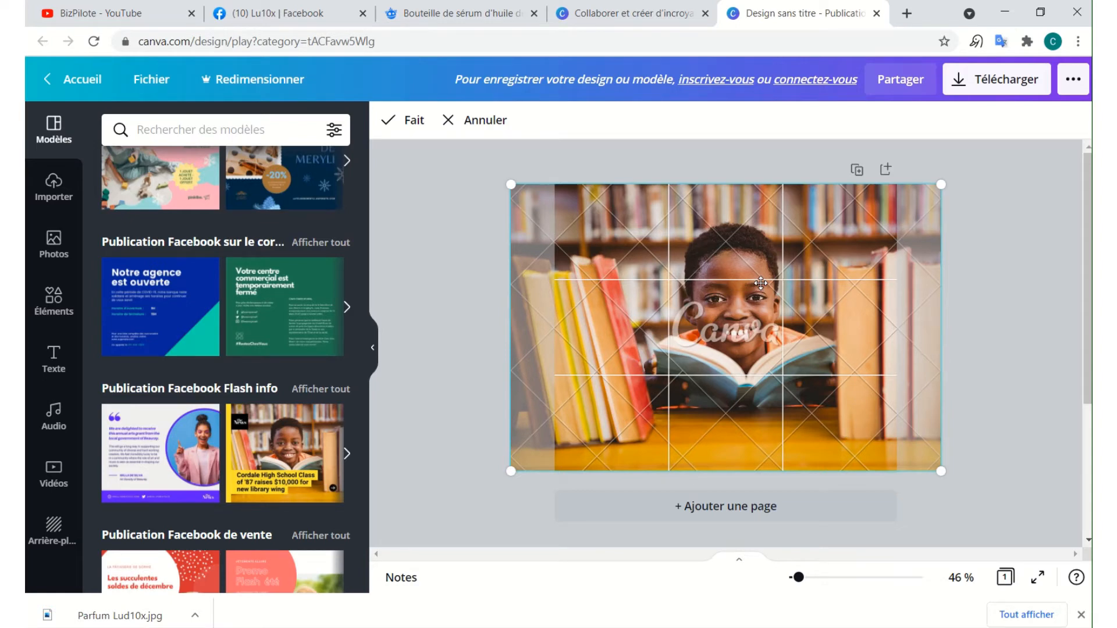
pyautogui.rightClick(743, 292)
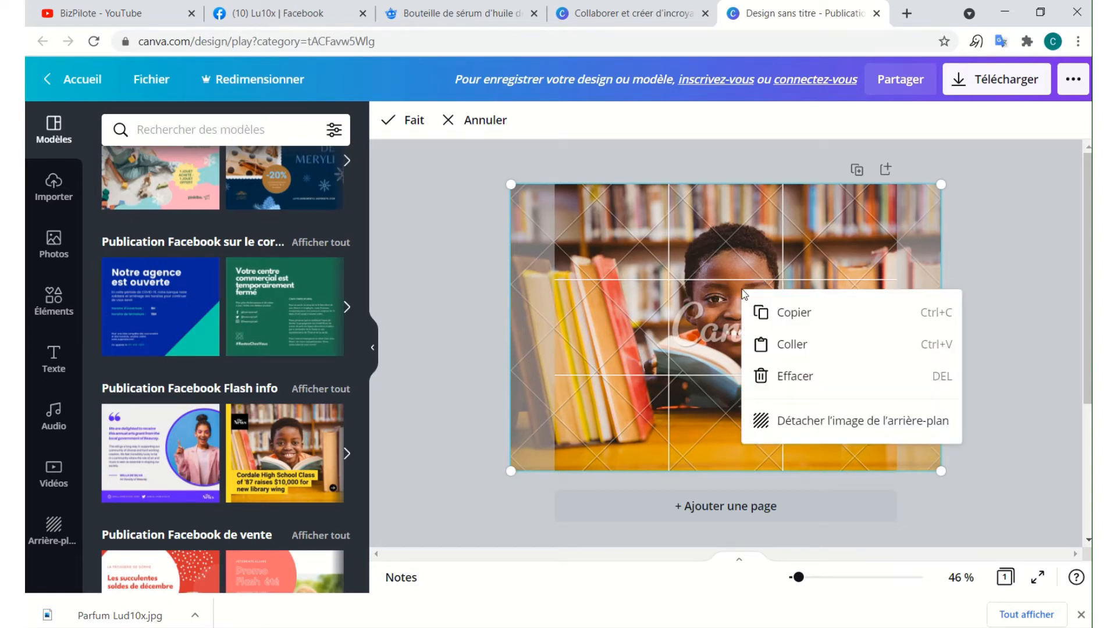
pyautogui.click(801, 378)
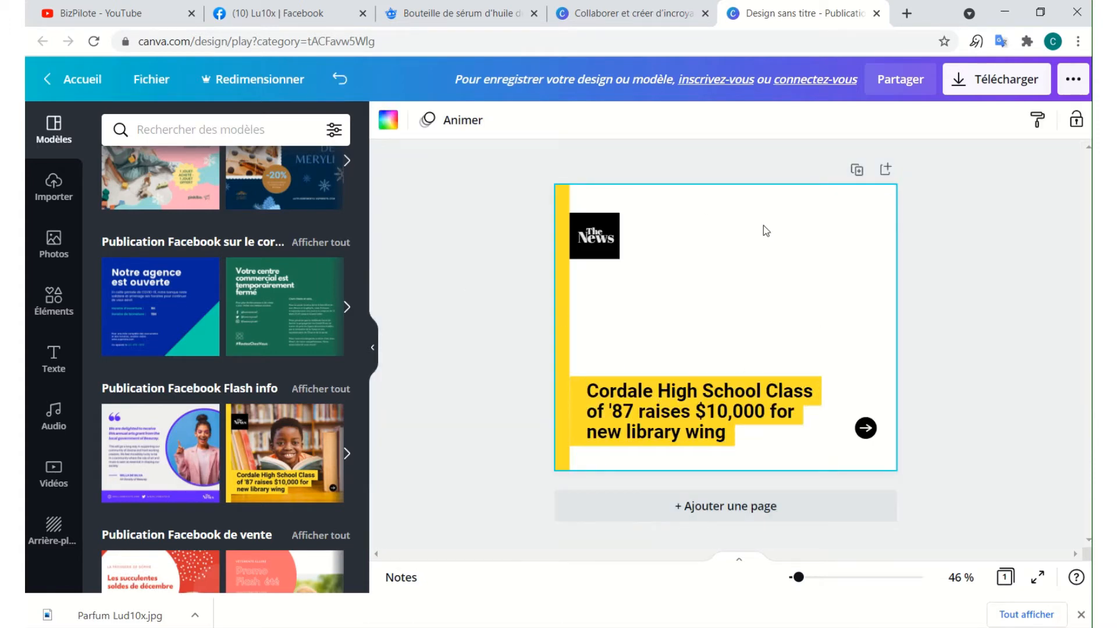
# Zoom the design to 75 % around the "The News" logo block and clear the selection.
pyautogui.doubleClick(593, 238)
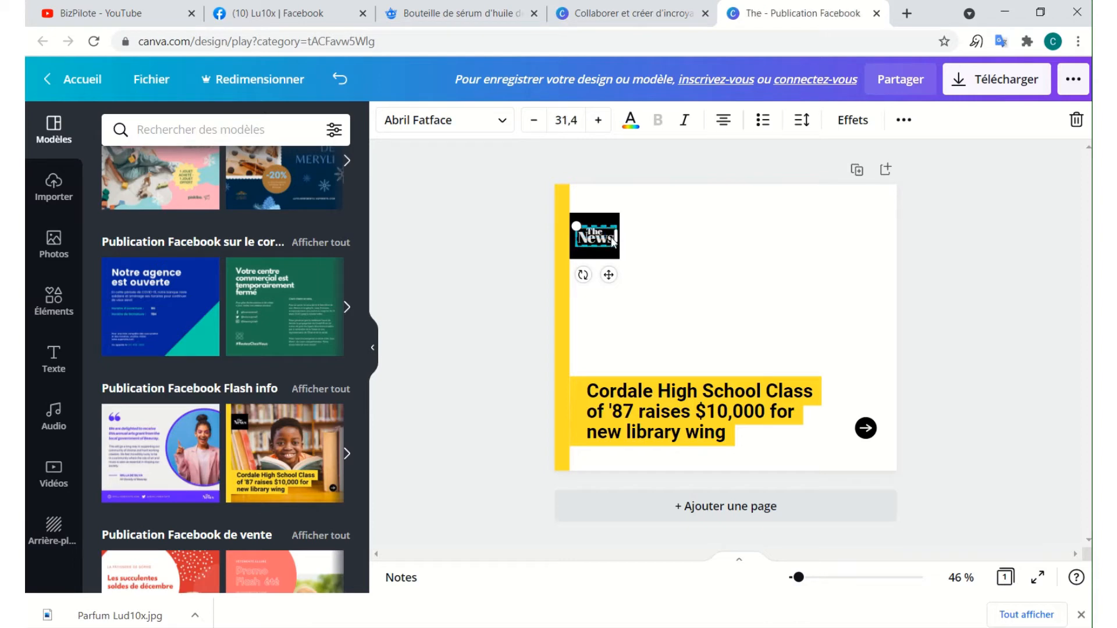
pyautogui.hotkey('ctrl', 'a')
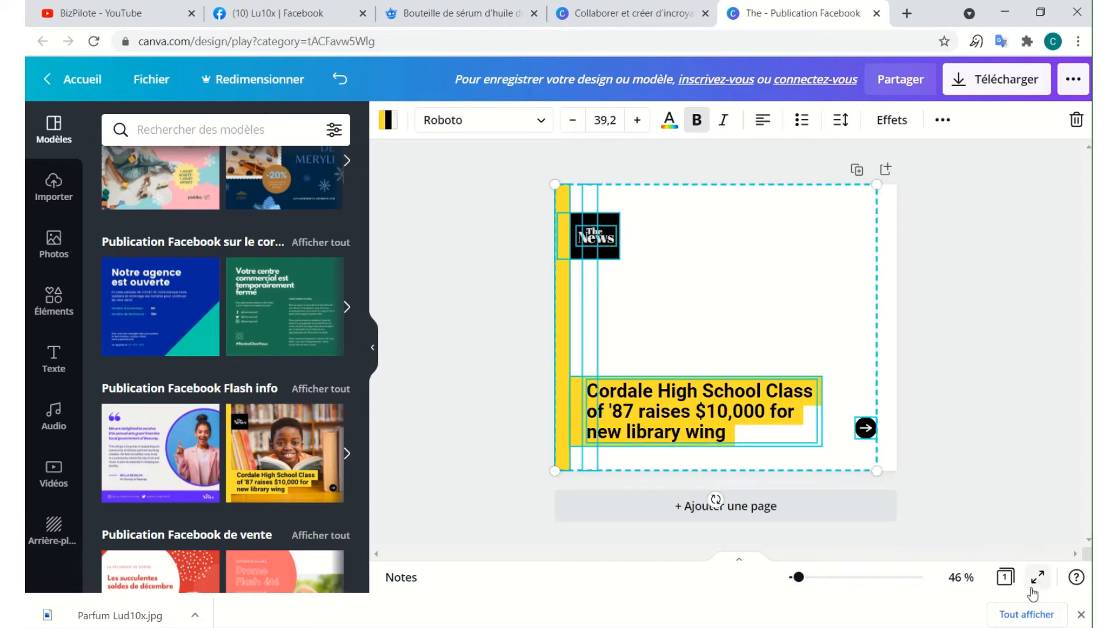
pyautogui.click(960, 578)
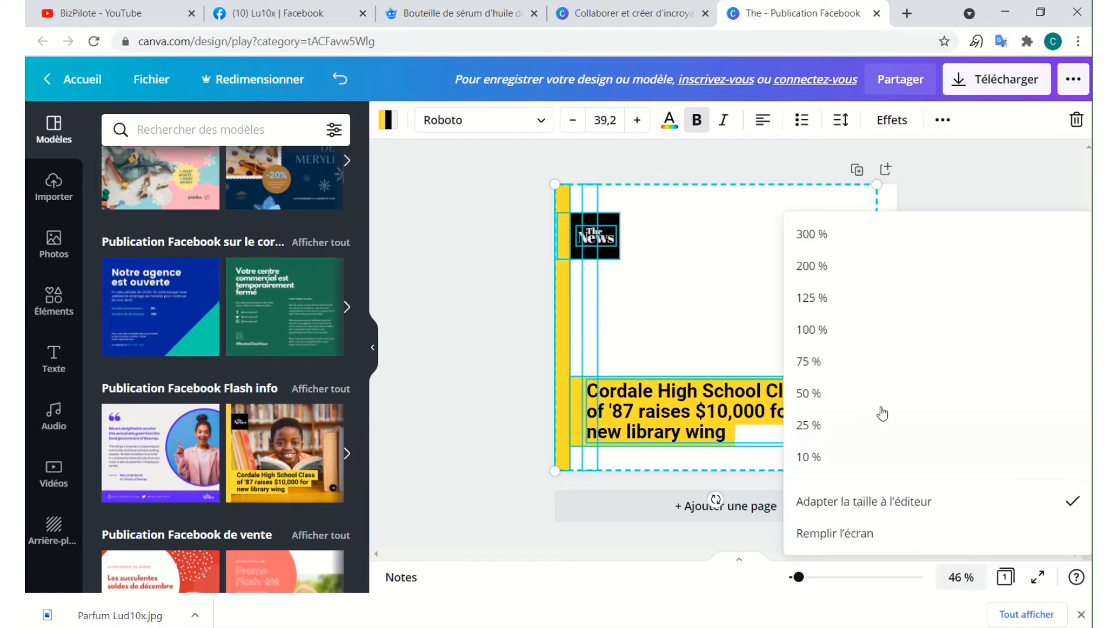
pyautogui.click(824, 362)
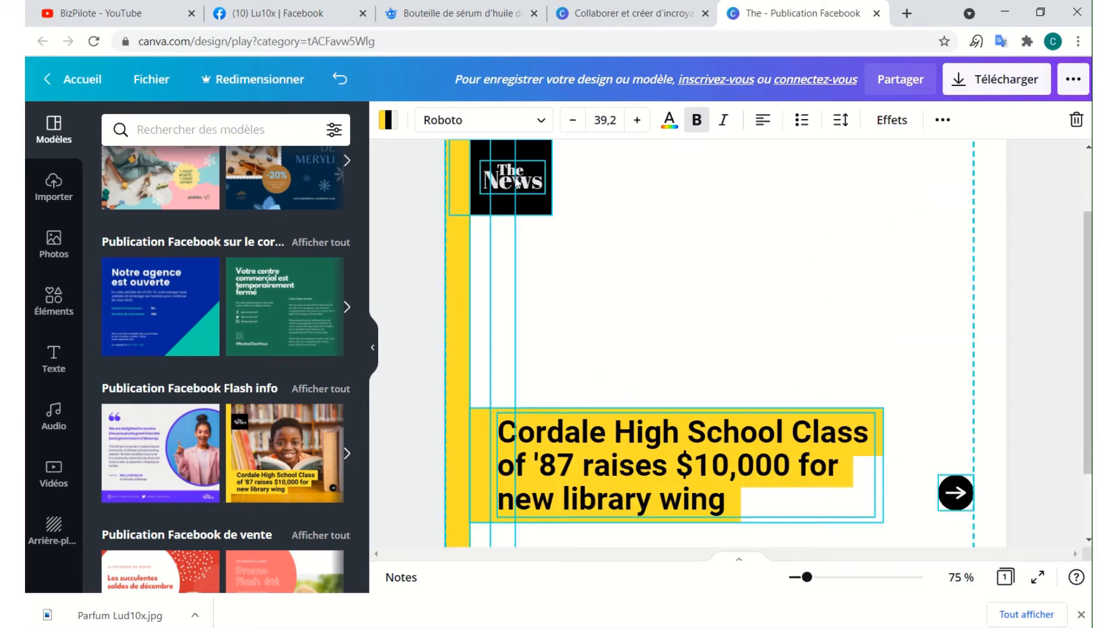
pyautogui.press('Escape')
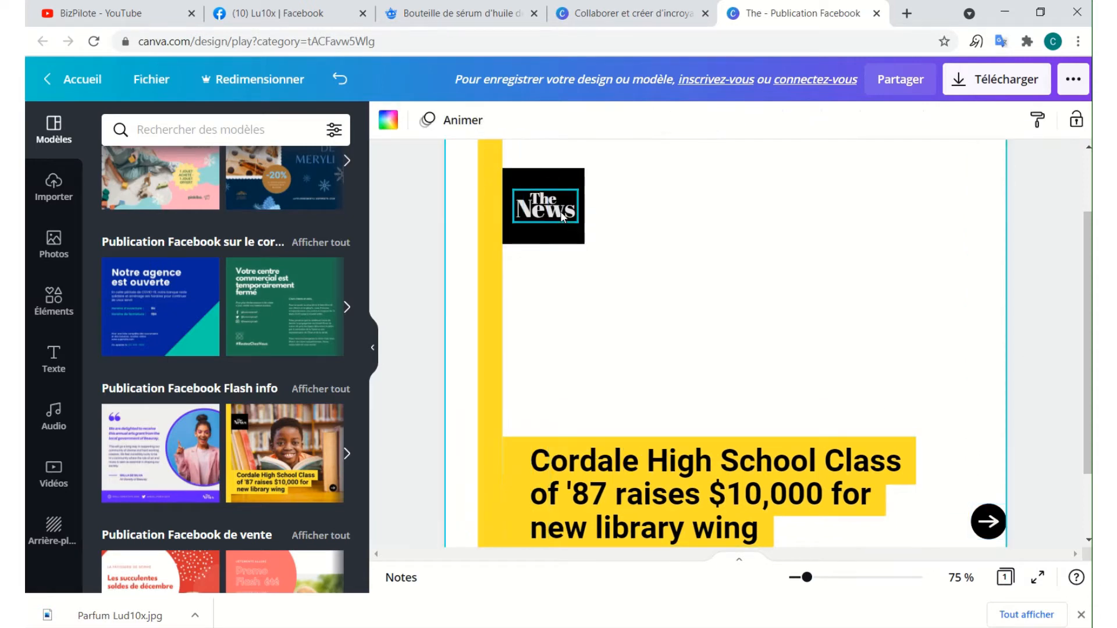
# Undo and redo the last shift of the template elements to compare their positions.
pyautogui.click(562, 214)
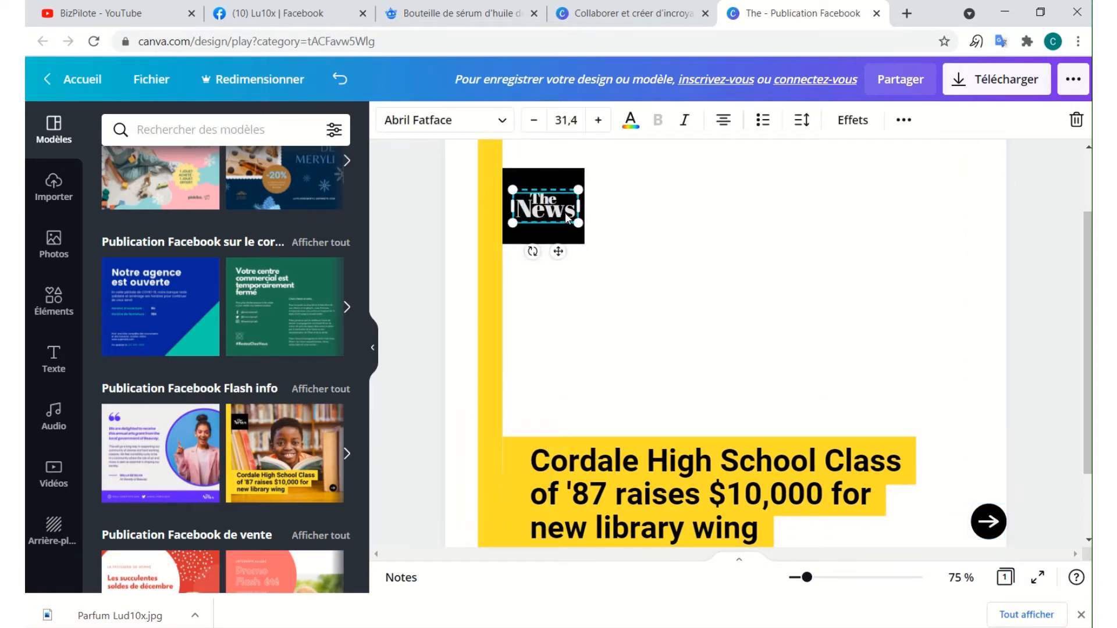
pyautogui.click(344, 82)
pyautogui.click(344, 82)
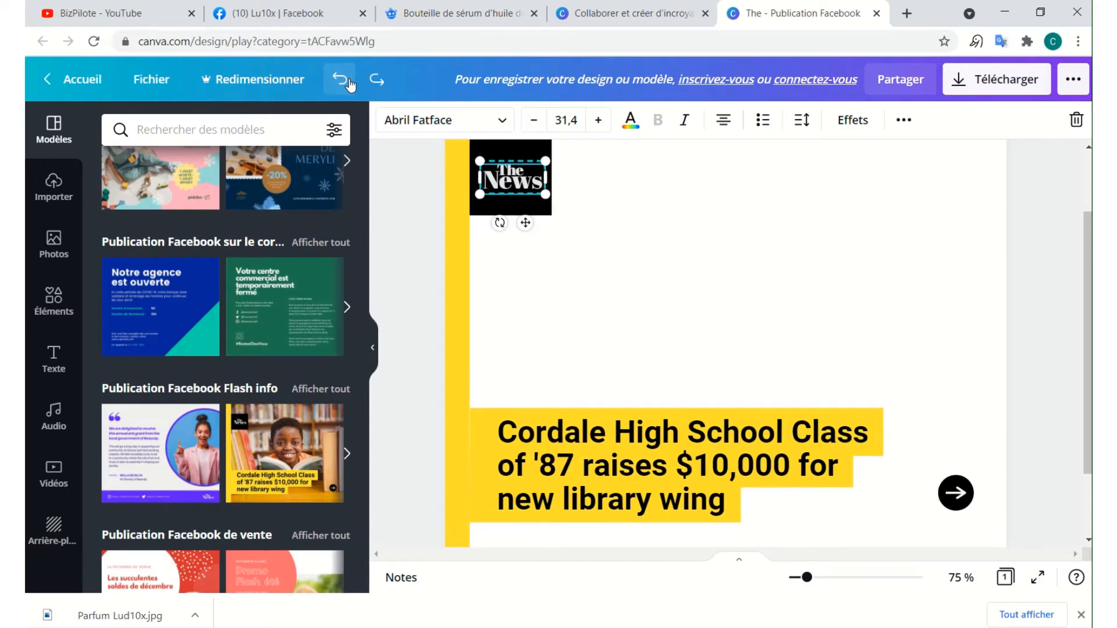
pyautogui.click(376, 88)
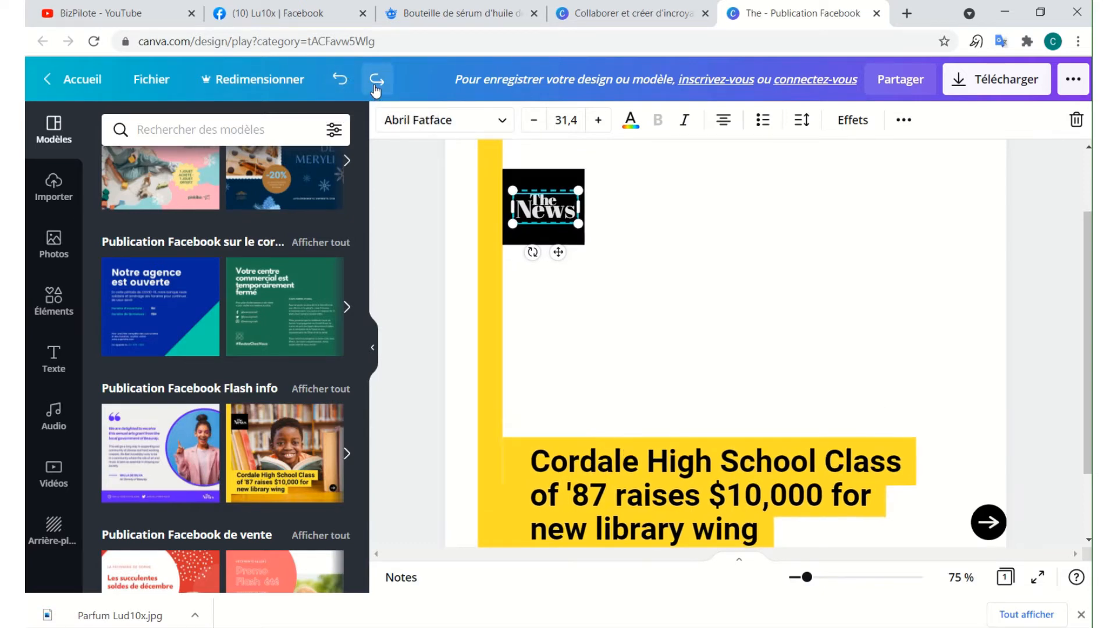
pyautogui.click(339, 80)
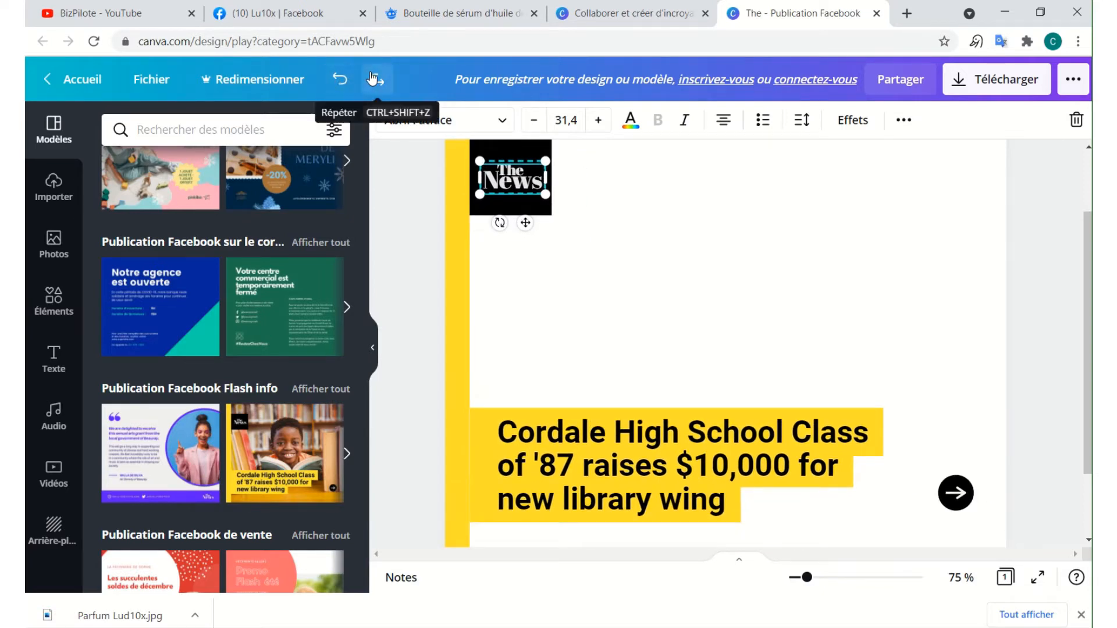
pyautogui.click(372, 79)
# Replace the word "News" in the black logo block with "Lu10x" and widen its text box to fit one line.
pyautogui.click(559, 218)
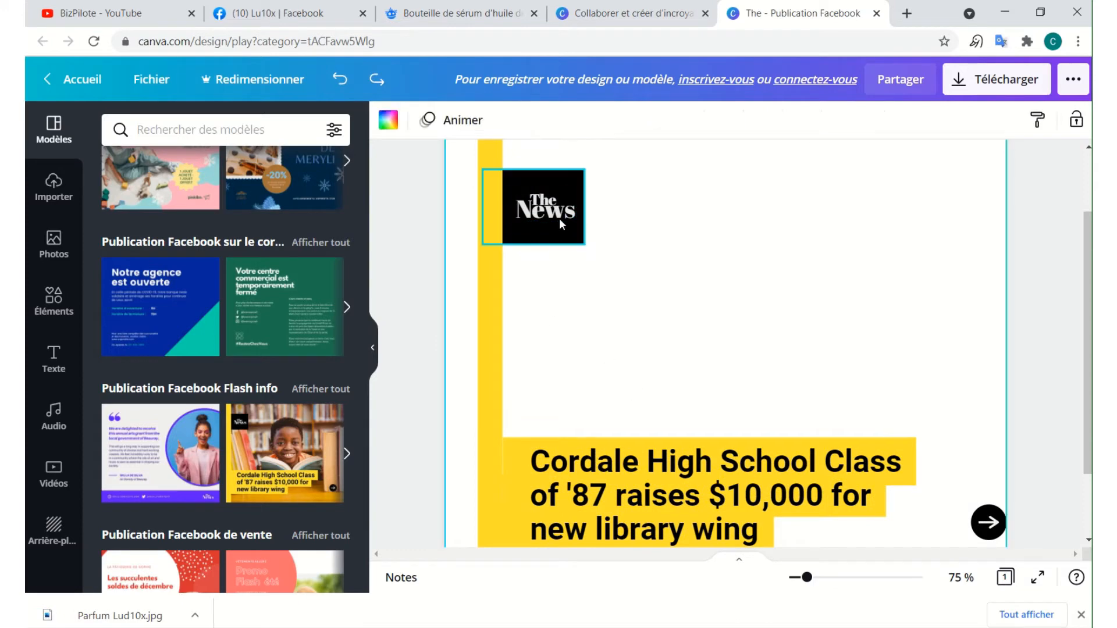
pyautogui.doubleClick(542, 200)
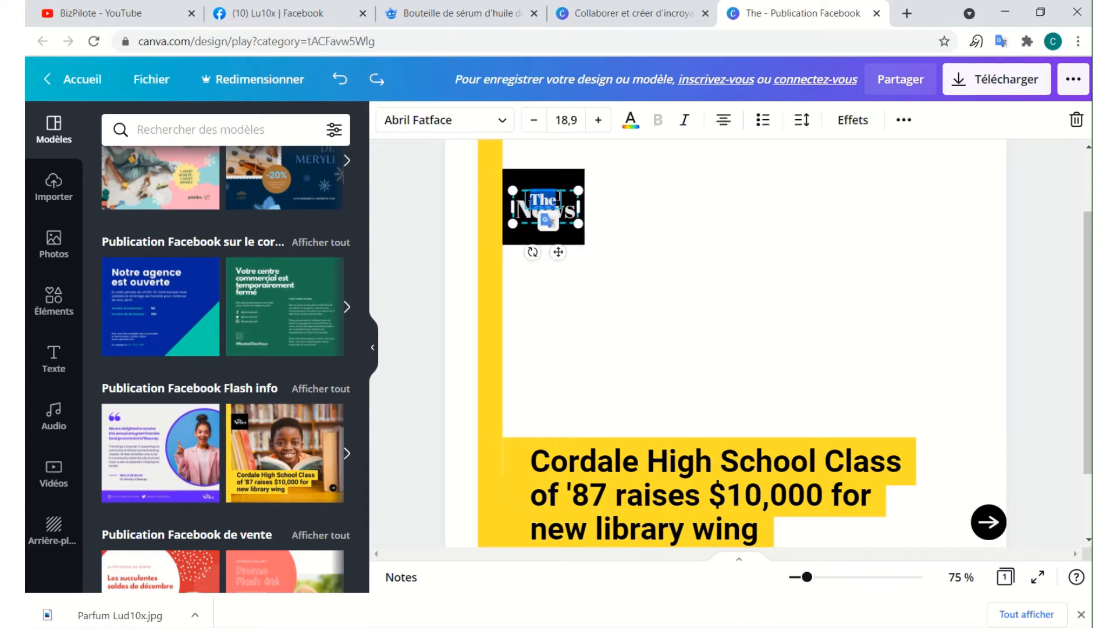
pyautogui.click(564, 188)
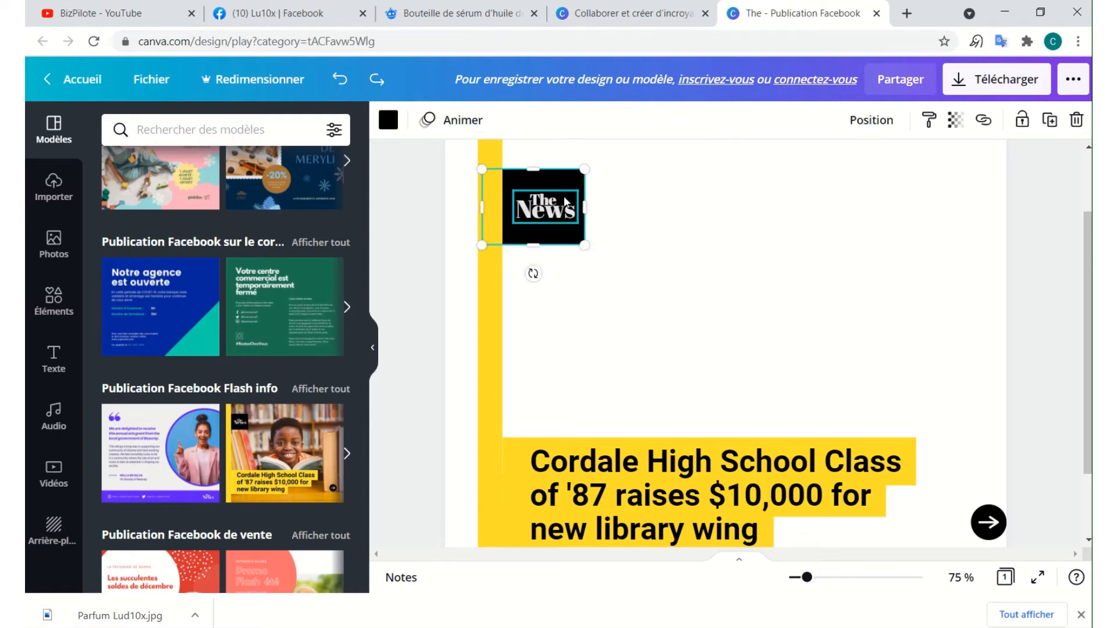
pyautogui.click(560, 197)
pyautogui.click(560, 197)
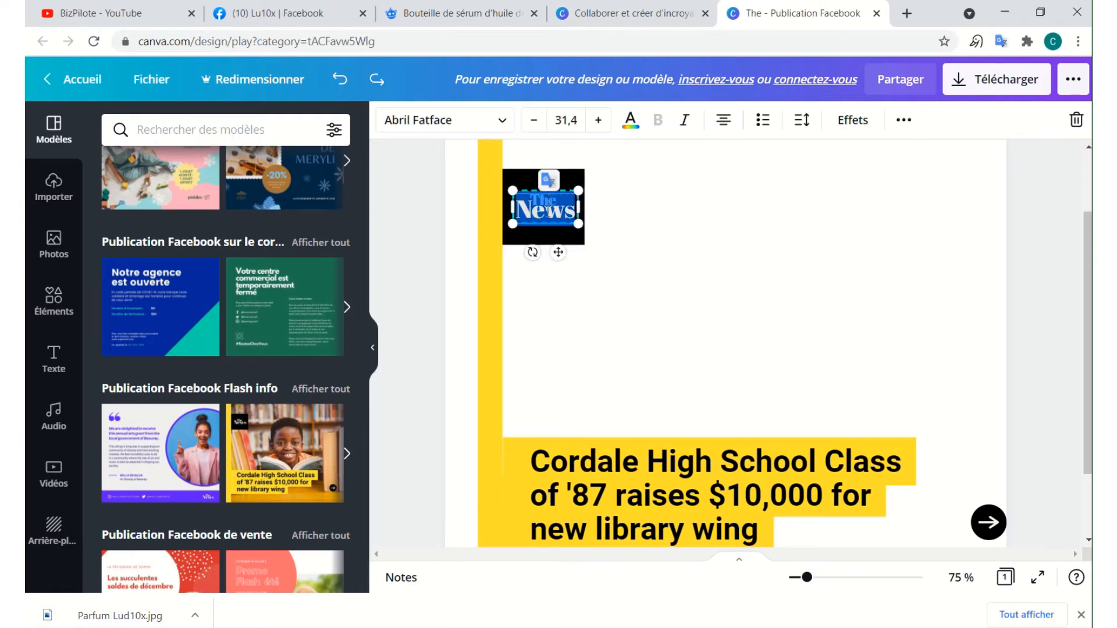
pyautogui.write('L')
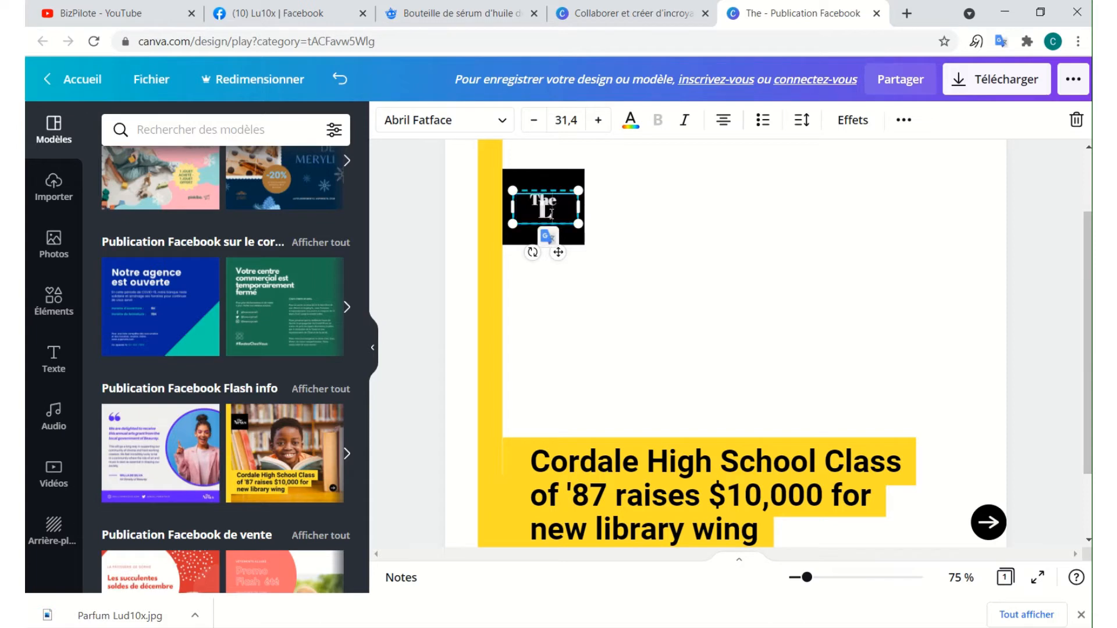
pyautogui.write('u')
pyautogui.write('10')
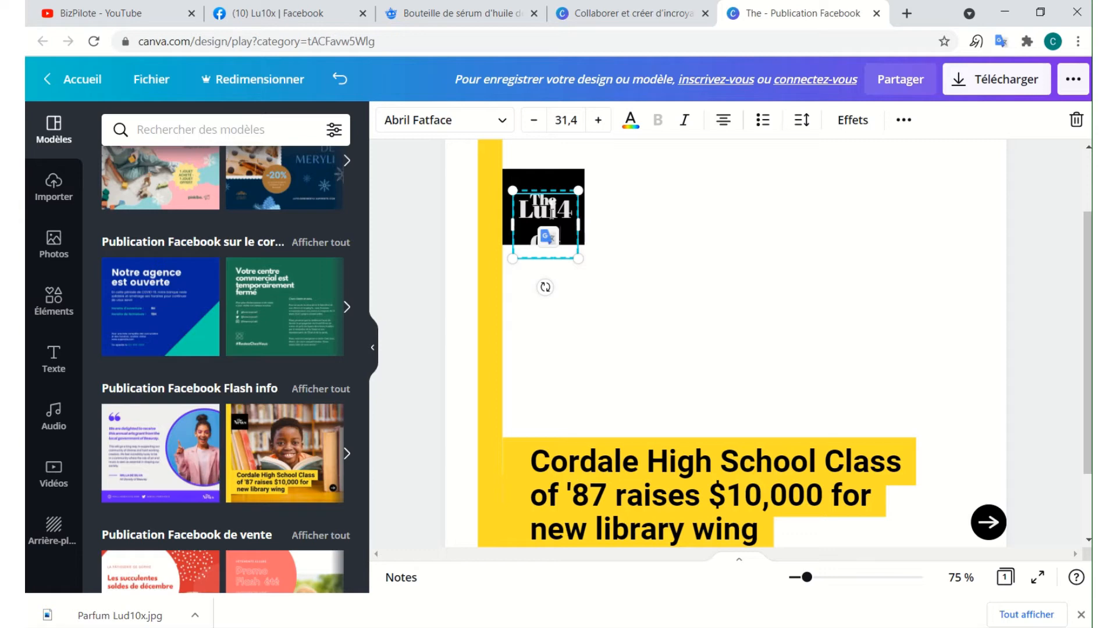
pyautogui.press('BackSpace')
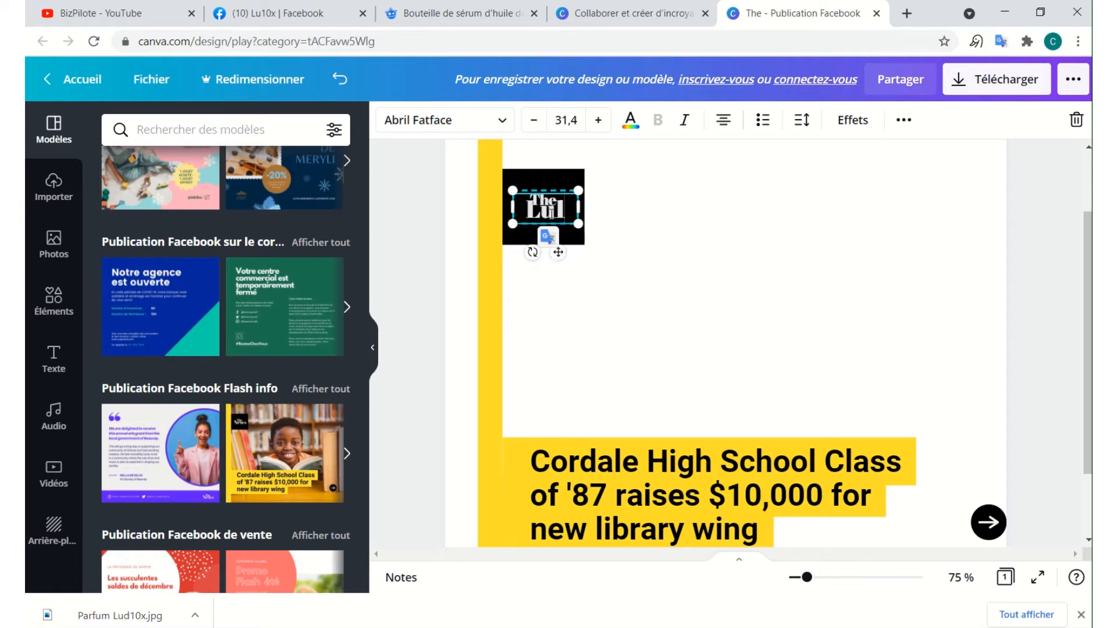
pyautogui.write('0')
pyautogui.press('Return')
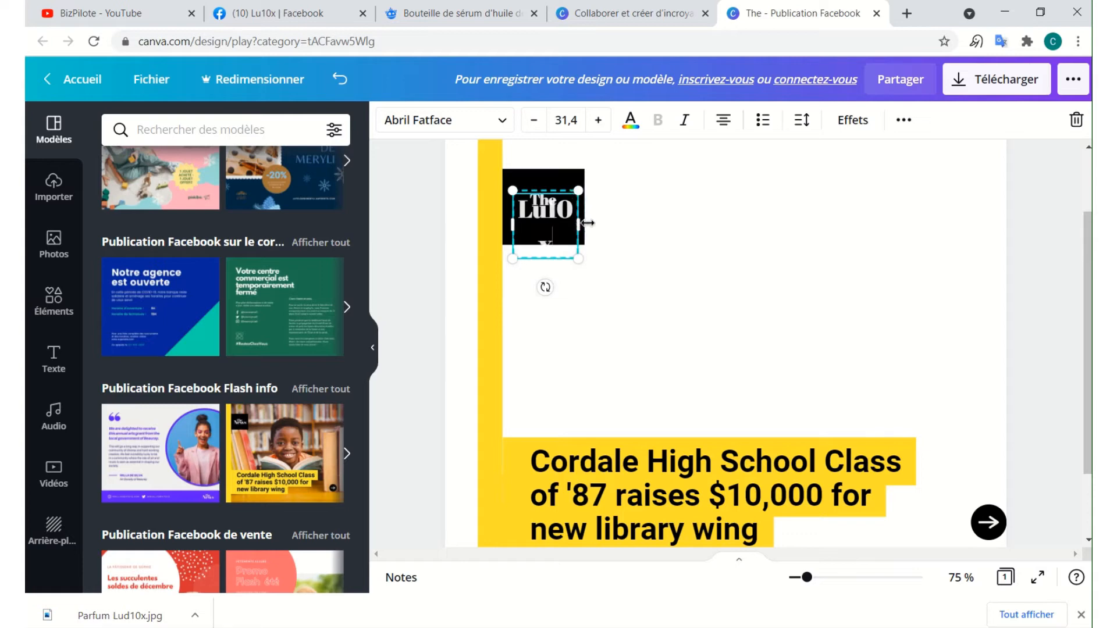
pyautogui.moveTo(578, 224); pyautogui.dragTo(559, 253)
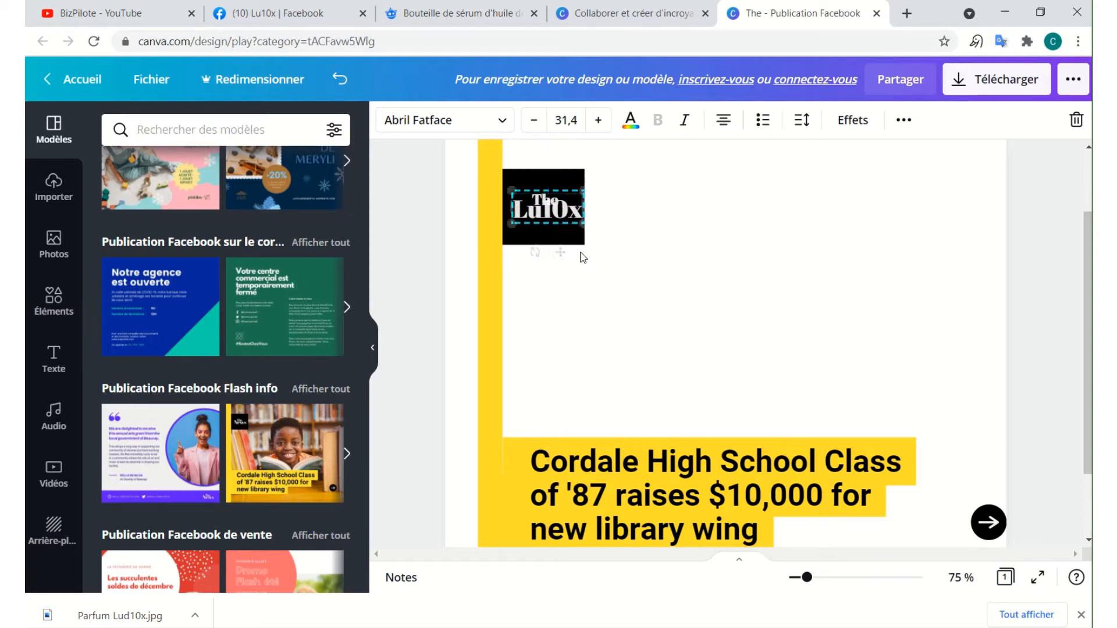
pyautogui.click(573, 264)
# Delete the word "The" above the brand name in the black logo block and deselect the text.
pyautogui.doubleClick(551, 201)
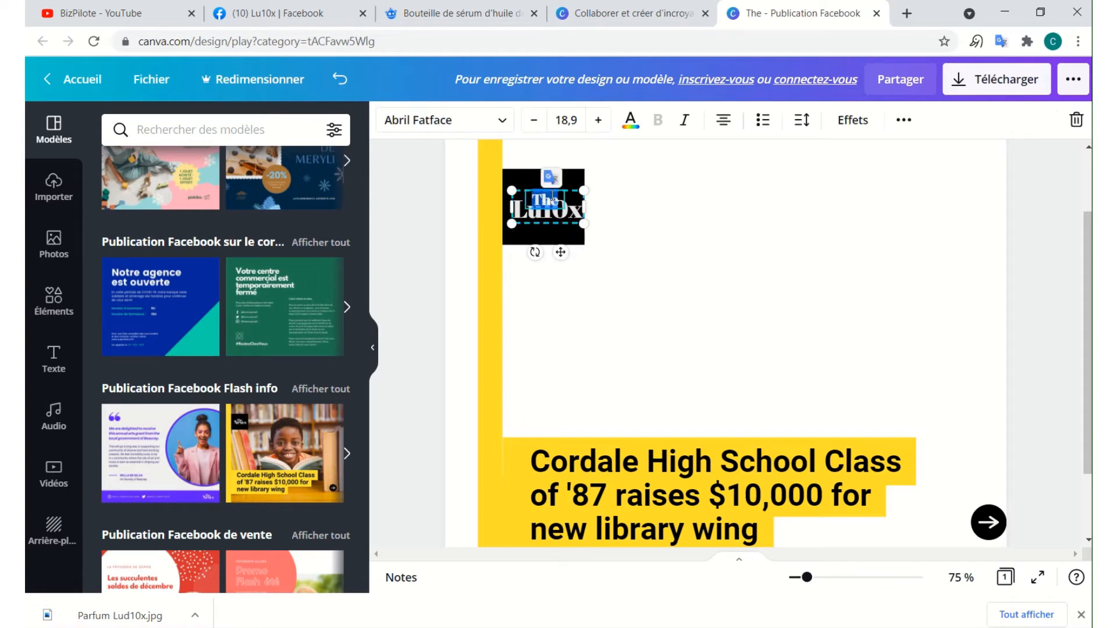
pyautogui.click(553, 200)
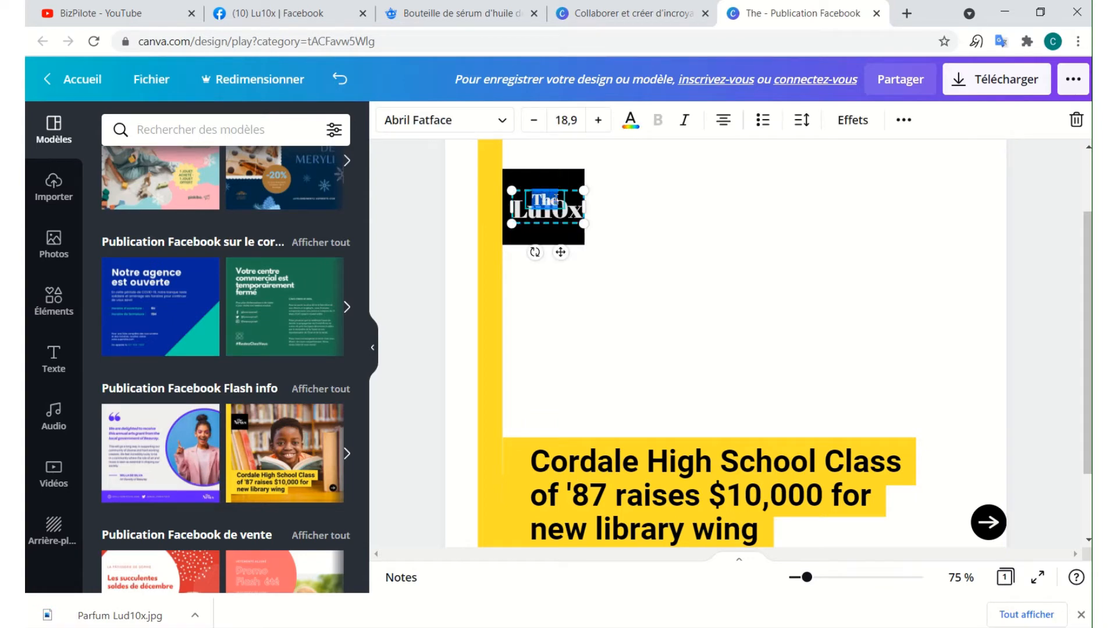
pyautogui.rightClick(556, 199)
pyautogui.press('Escape')
pyautogui.press('BackSpace')
pyautogui.press('BackSpace')
pyautogui.press('BackSpace')
pyautogui.click(698, 354)
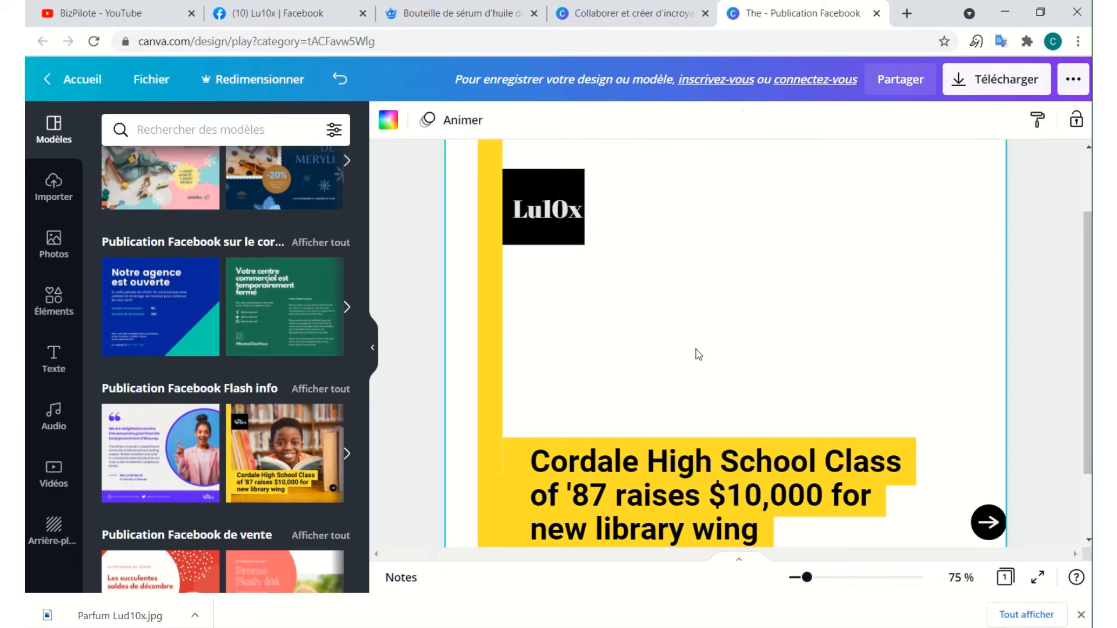
# Nudge the "Lu10x" text slightly left to centre it in the black logo block and deselect it.
pyautogui.click(535, 221)
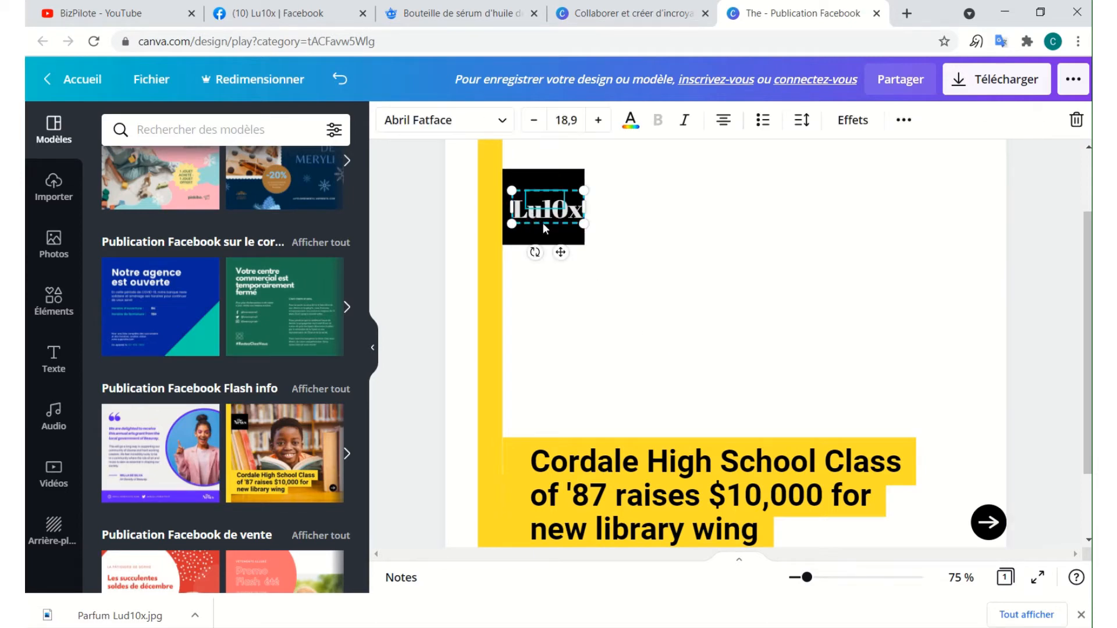
pyautogui.moveTo(563, 251); pyautogui.dragTo(558, 251)
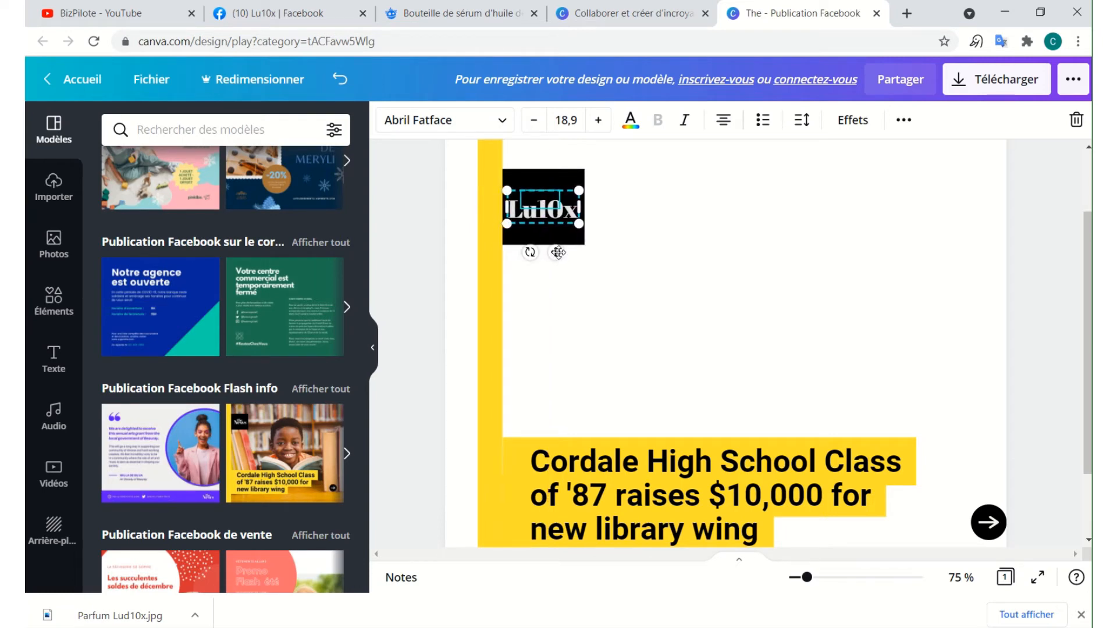
pyautogui.click(669, 265)
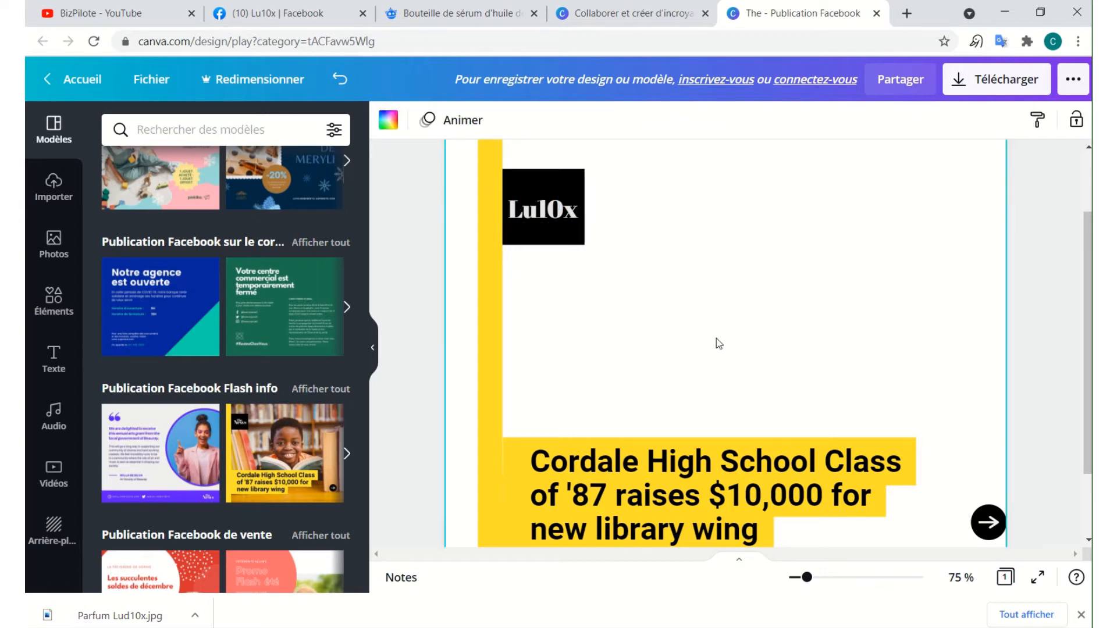
# Sign in to Canva with the BizPilote Google account to allow file imports, and dismiss the welcome message about Elements.
pyautogui.scroll(2, 279, 435)
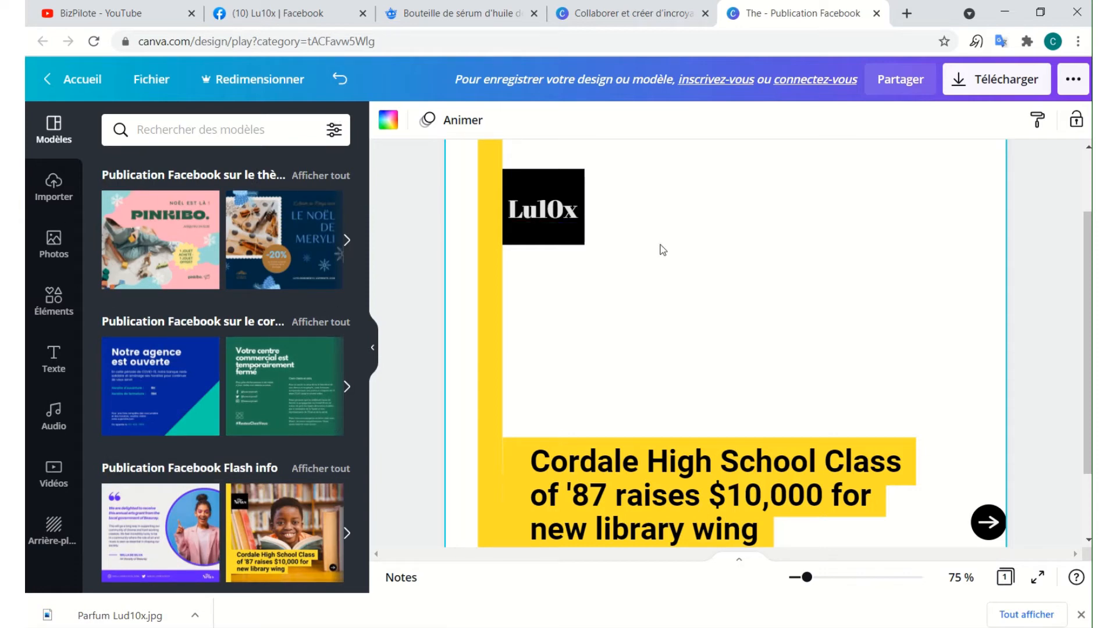
pyautogui.click(65, 185)
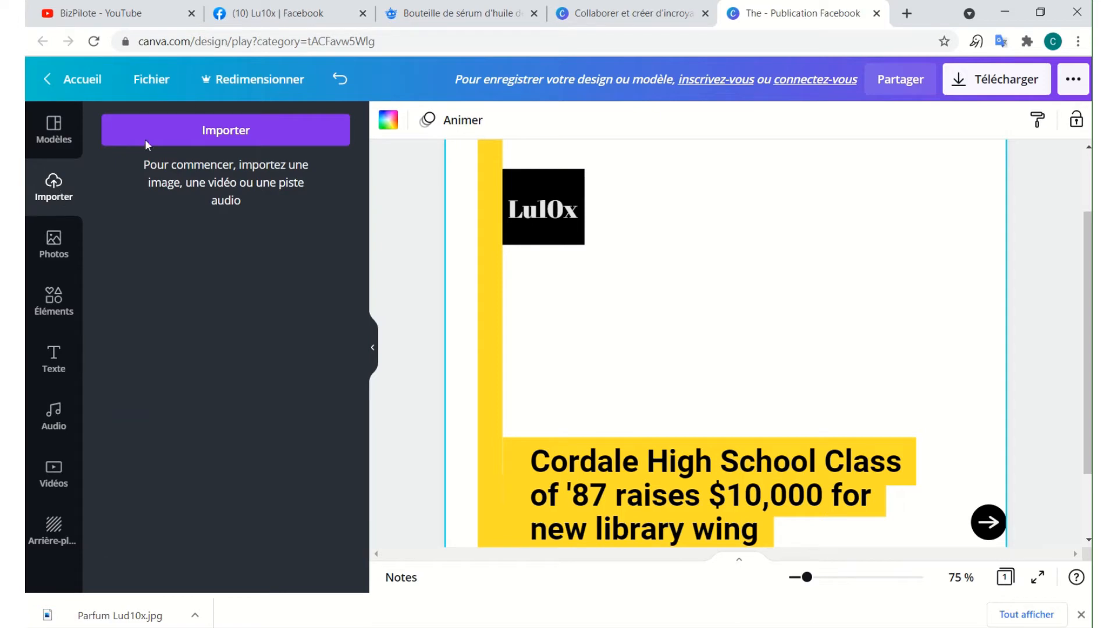
pyautogui.click(204, 130)
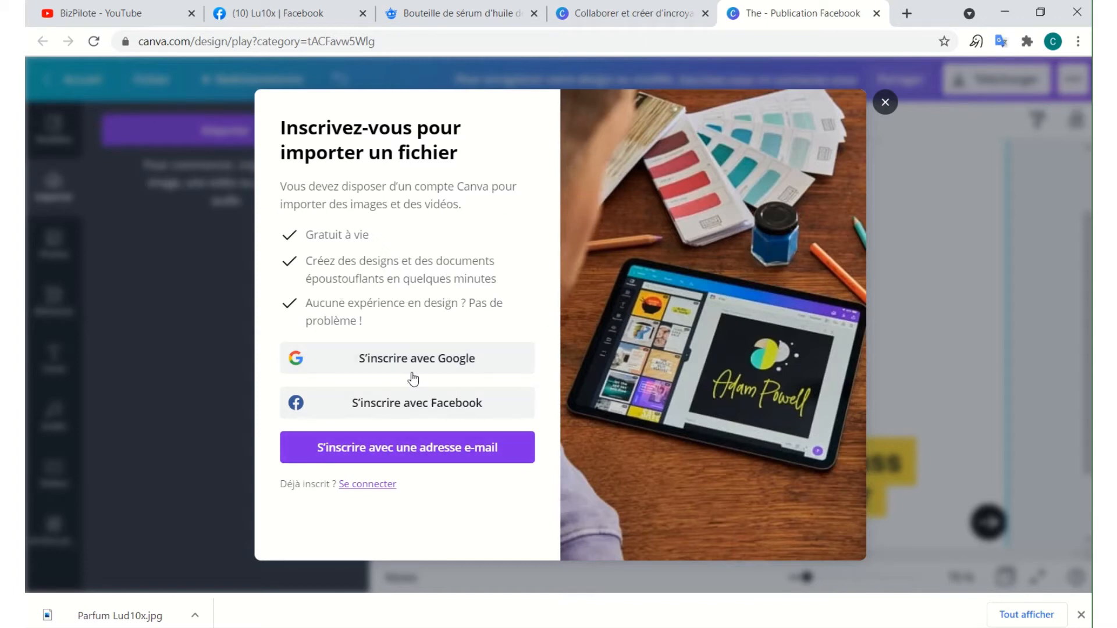
pyautogui.click(386, 487)
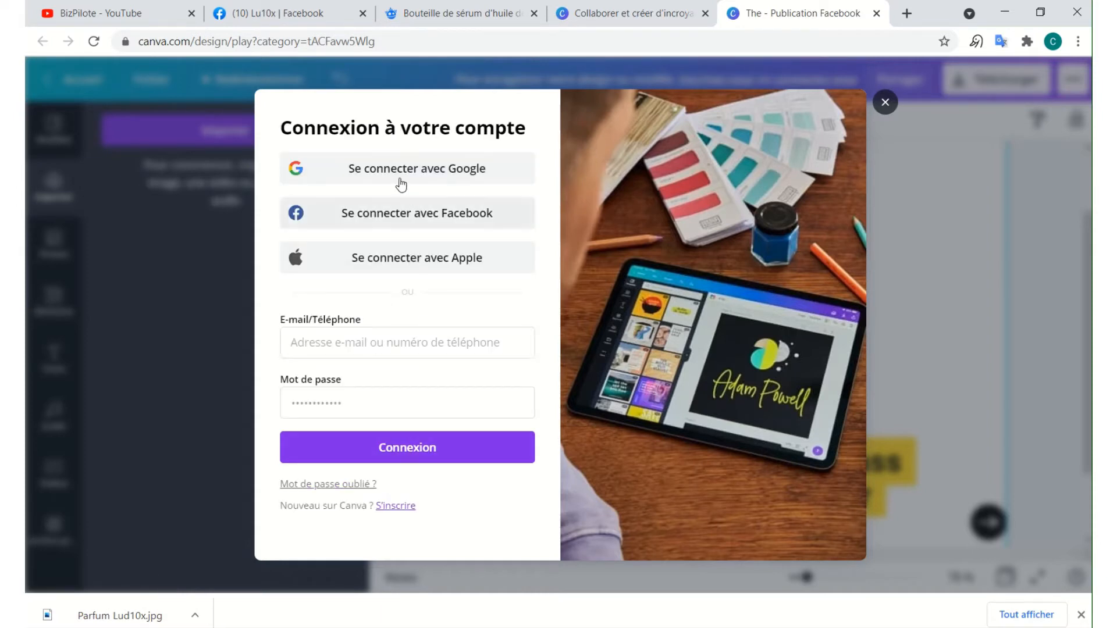
pyautogui.click(385, 181)
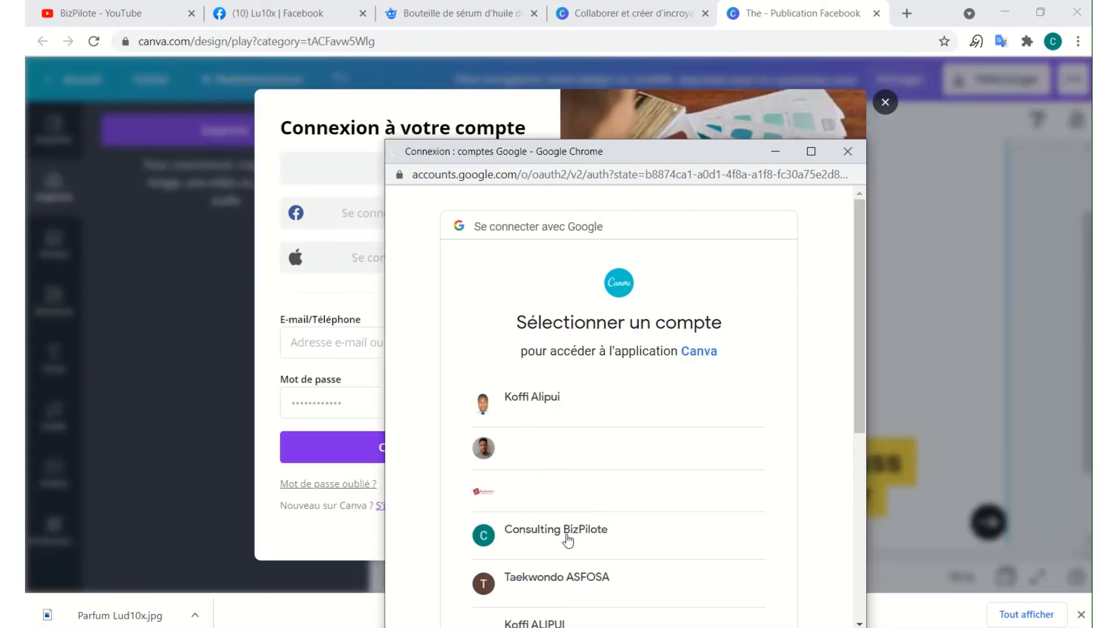
pyautogui.click(567, 538)
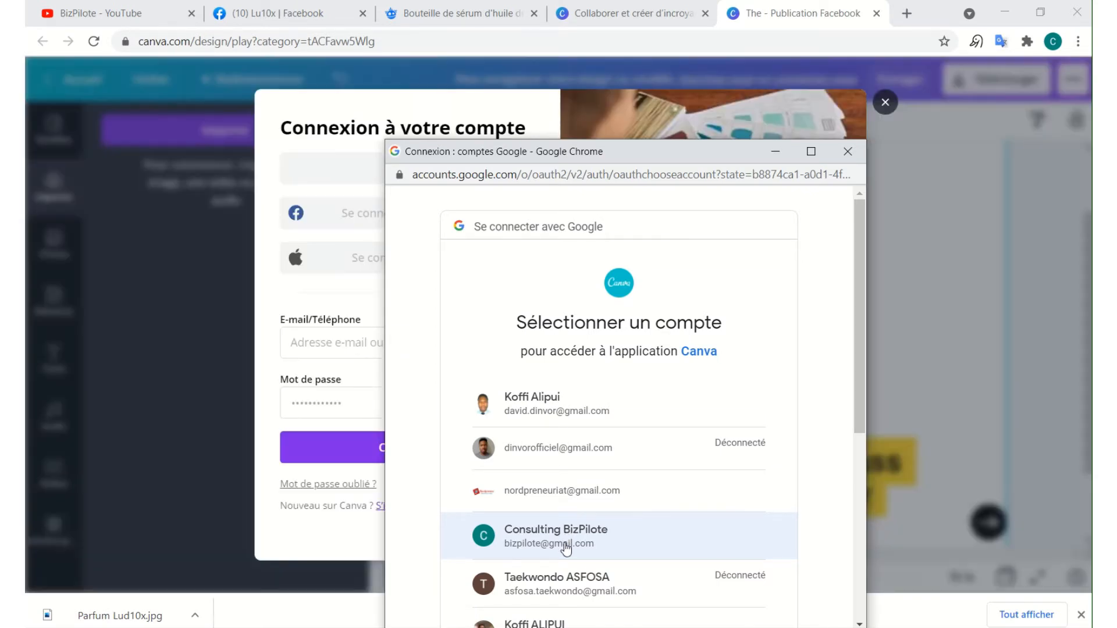
pyautogui.click(563, 538)
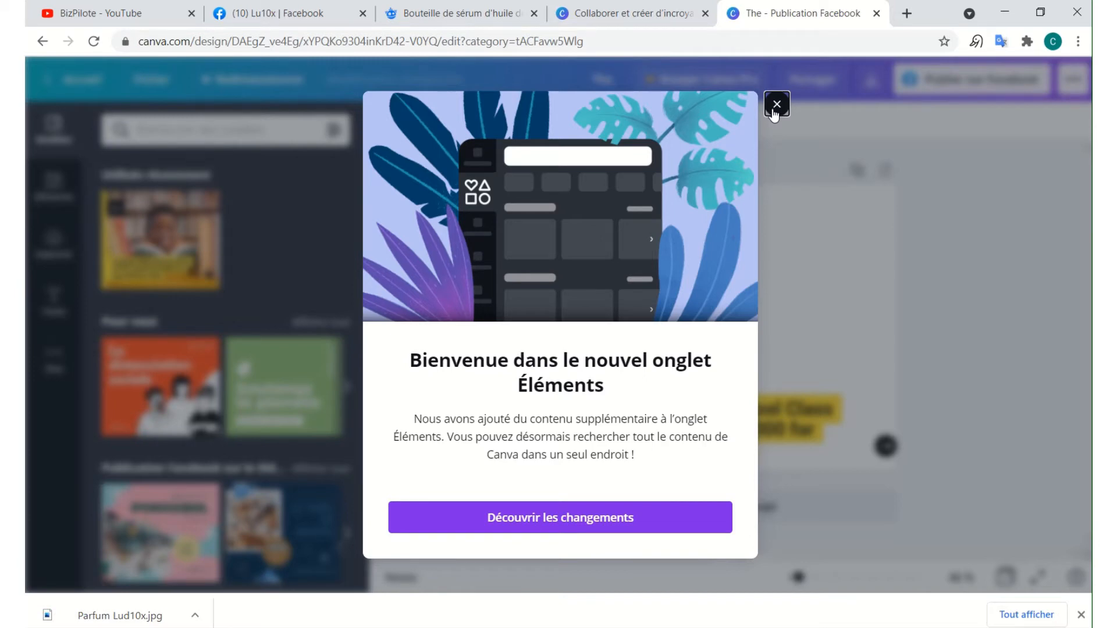
pyautogui.click(776, 105)
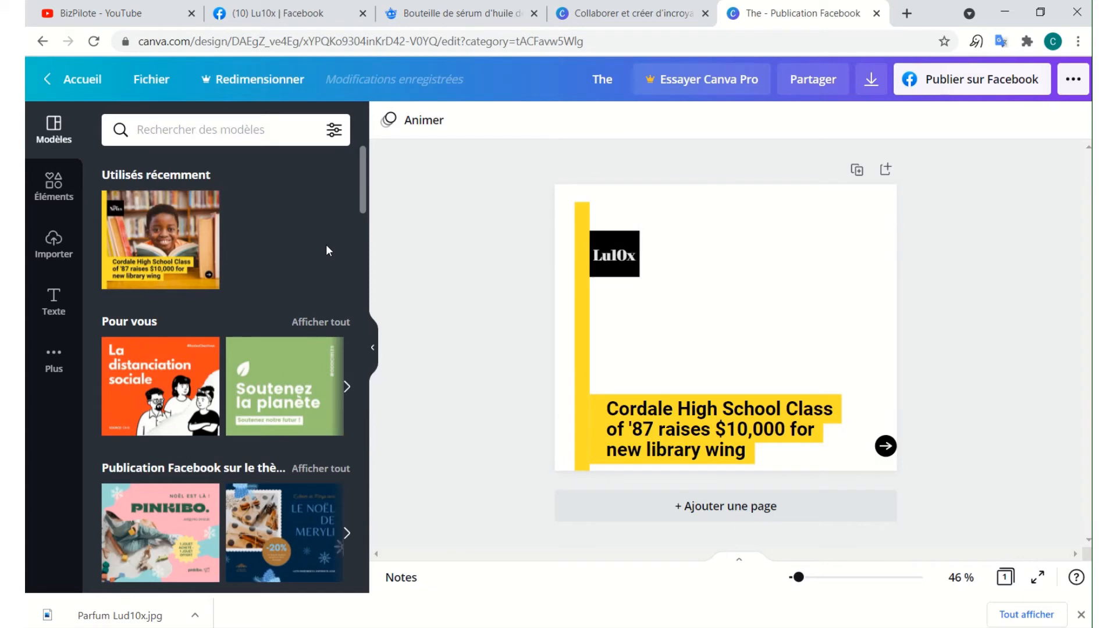
# Import "Parfum Lud10x.jpg" from the device's Images folder and place it as the full background of the design.
pyautogui.click(50, 250)
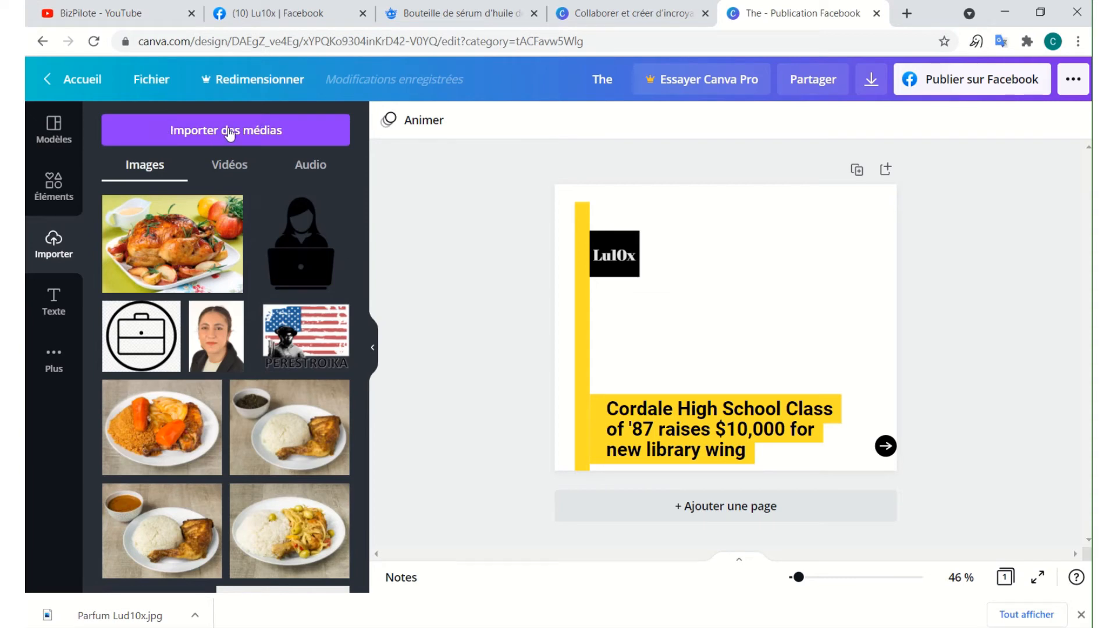
pyautogui.click(229, 133)
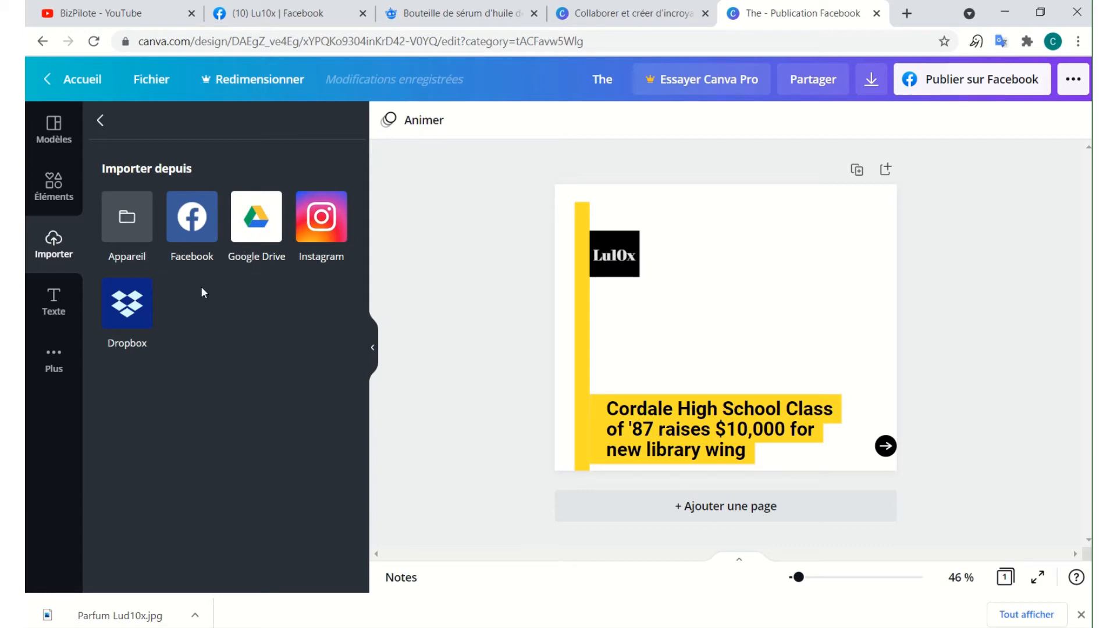
pyautogui.click(128, 239)
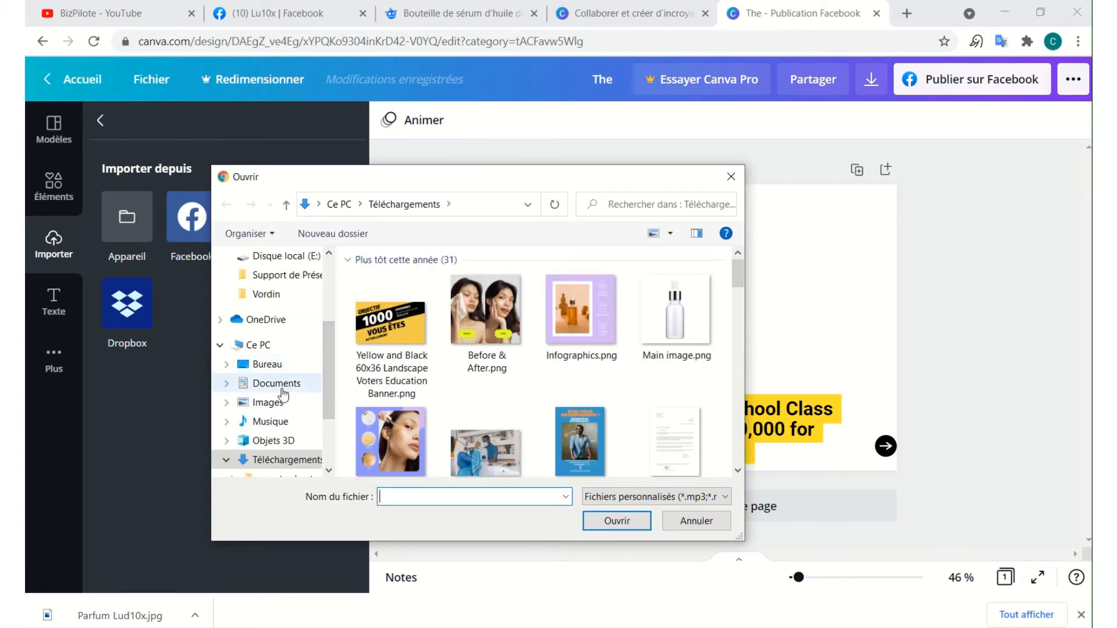
pyautogui.click(272, 403)
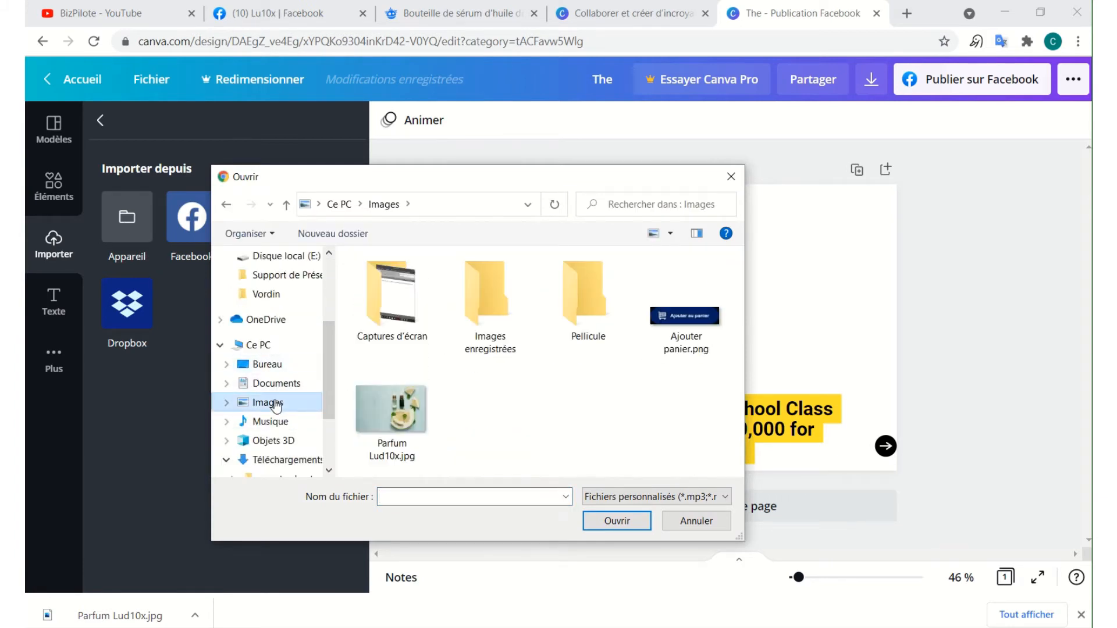
pyautogui.click(397, 412)
pyautogui.click(617, 522)
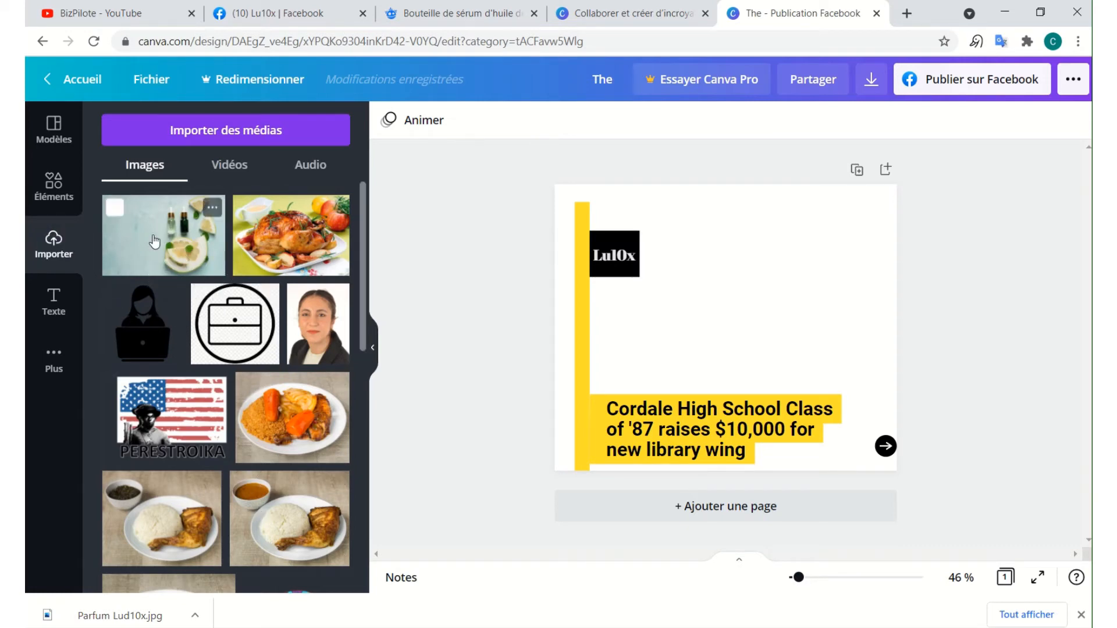
pyautogui.moveTo(154, 241); pyautogui.dragTo(550, 250)
pyautogui.moveTo(586, 267); pyautogui.dragTo(568, 289)
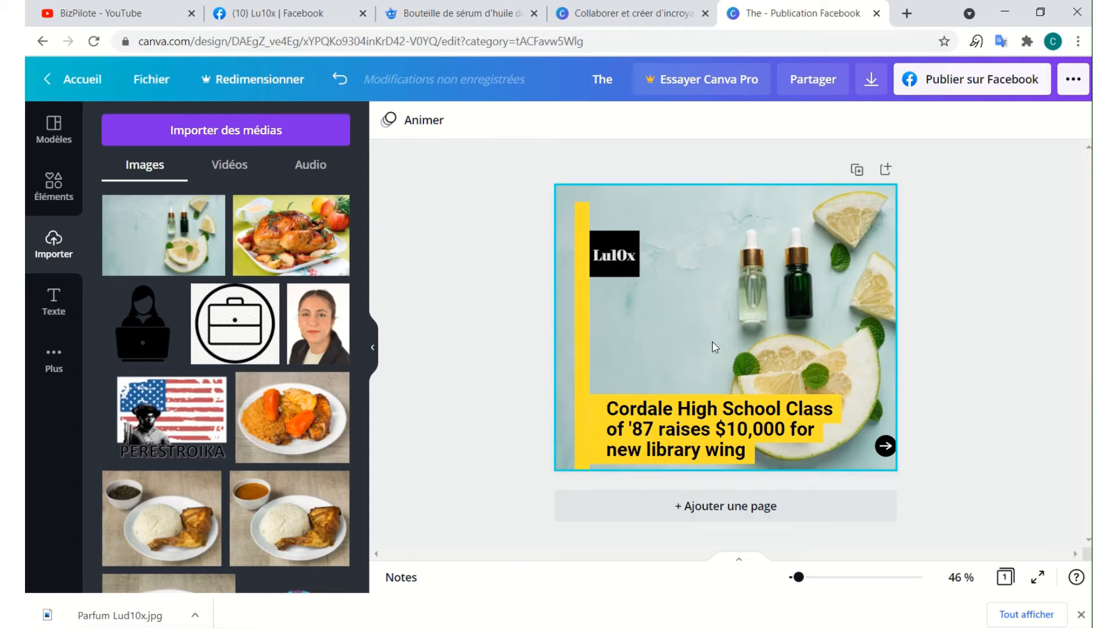
# Try several default colours on the vertical yellow bar, settle on light purple and widen the bar to the right.
pyautogui.click(578, 347)
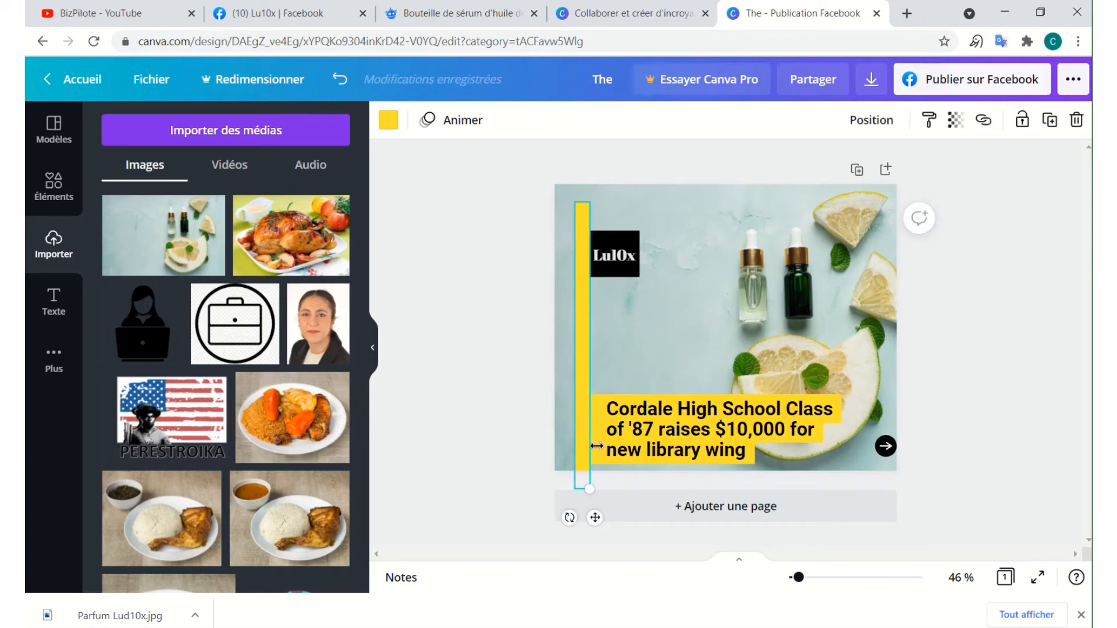
pyautogui.click(660, 437)
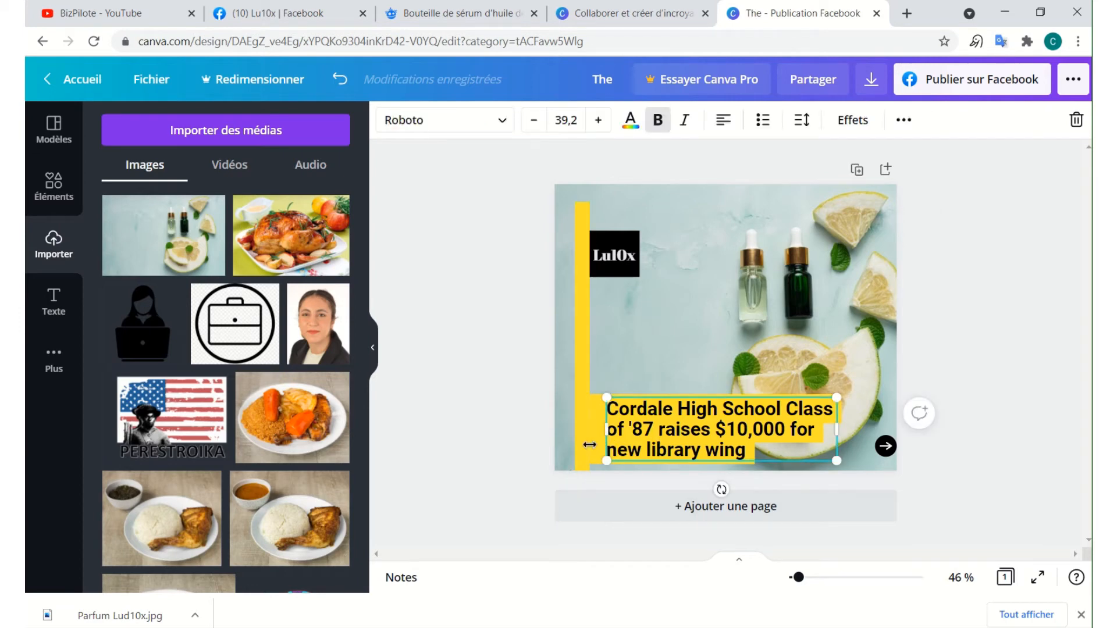
pyautogui.click(584, 398)
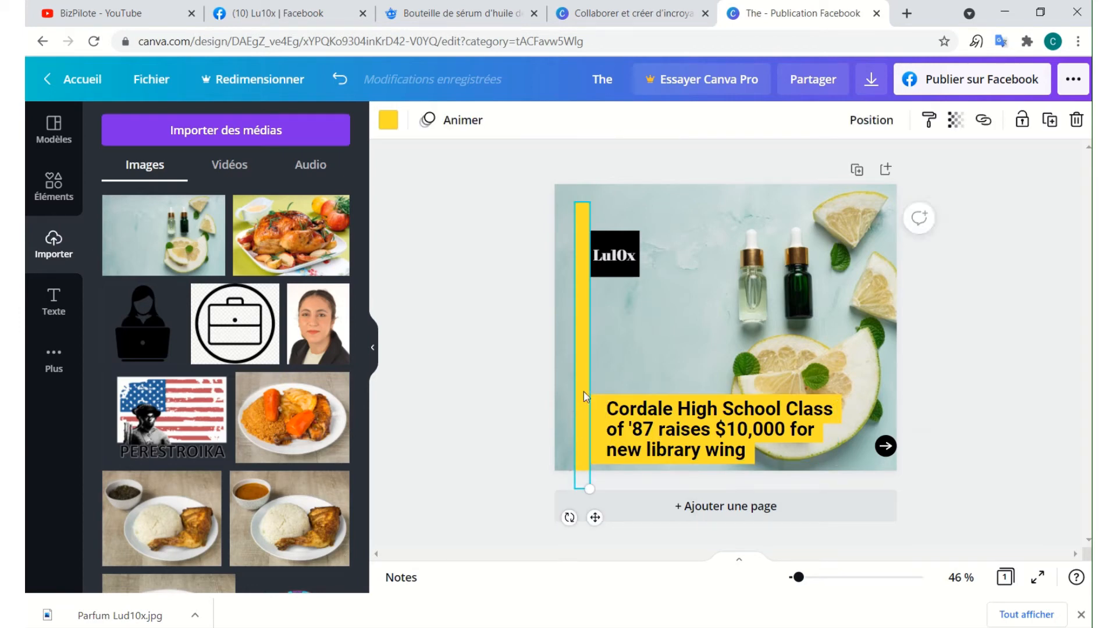
pyautogui.click(389, 122)
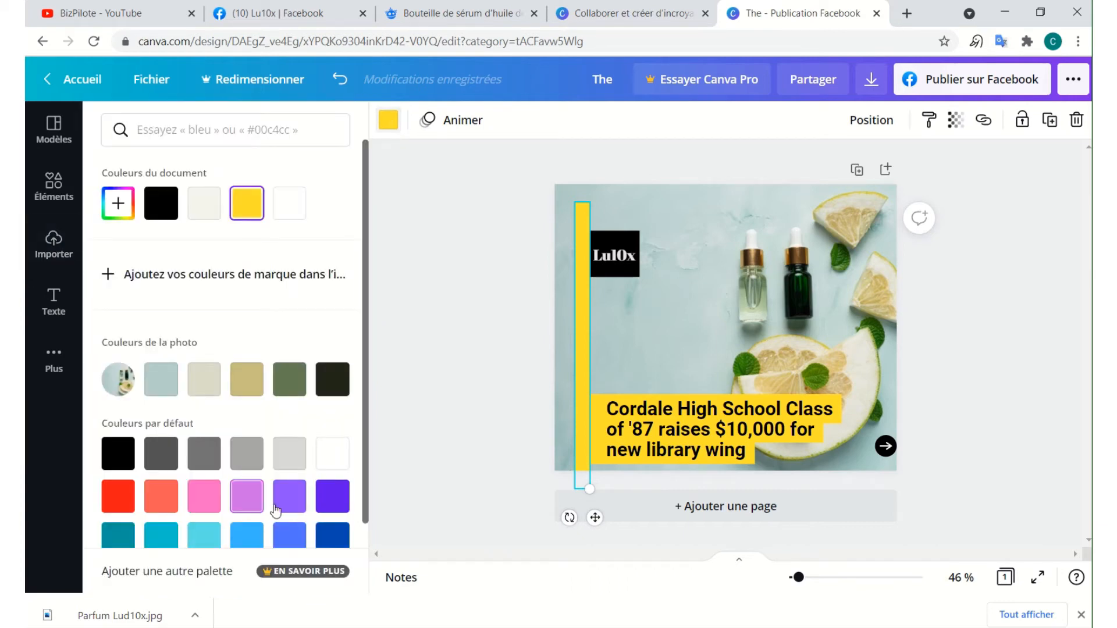
pyautogui.click(247, 498)
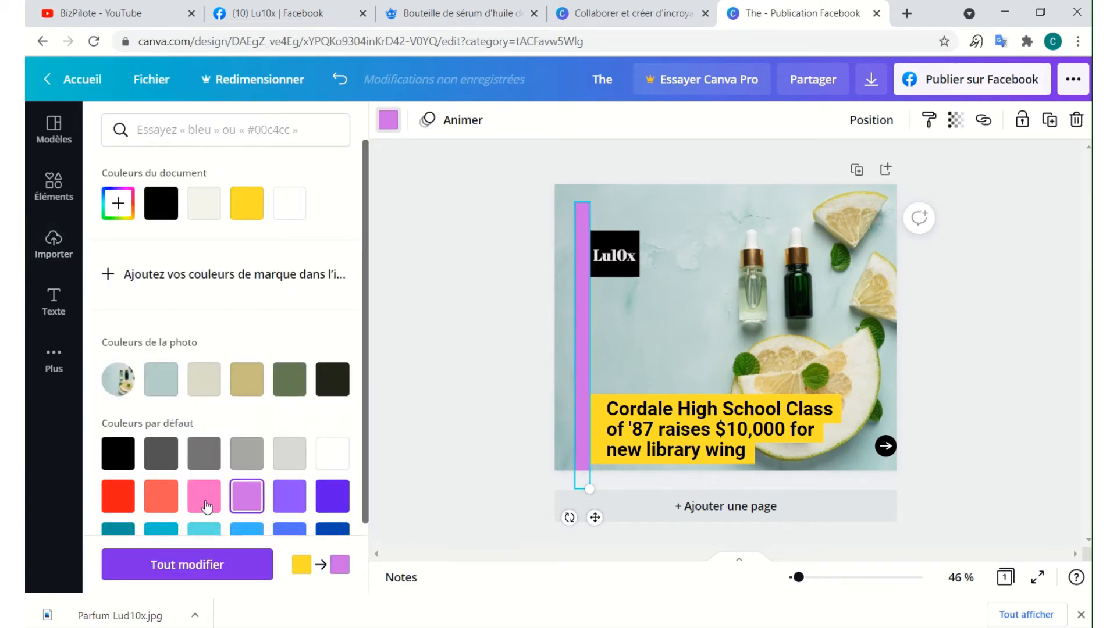
pyautogui.click(148, 501)
pyautogui.click(118, 499)
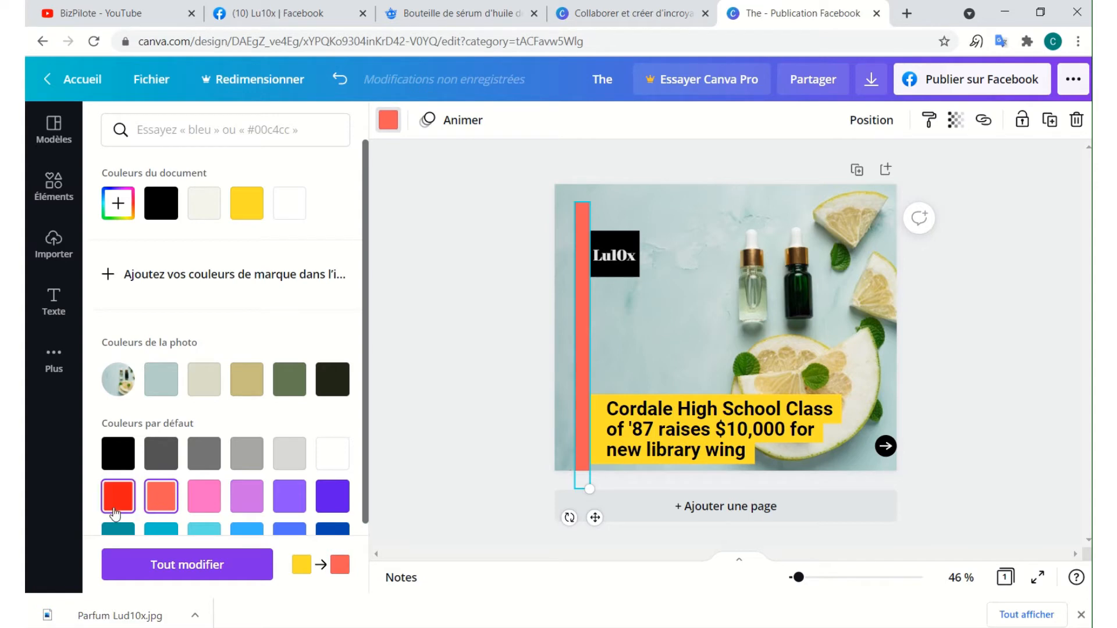
pyautogui.click(204, 498)
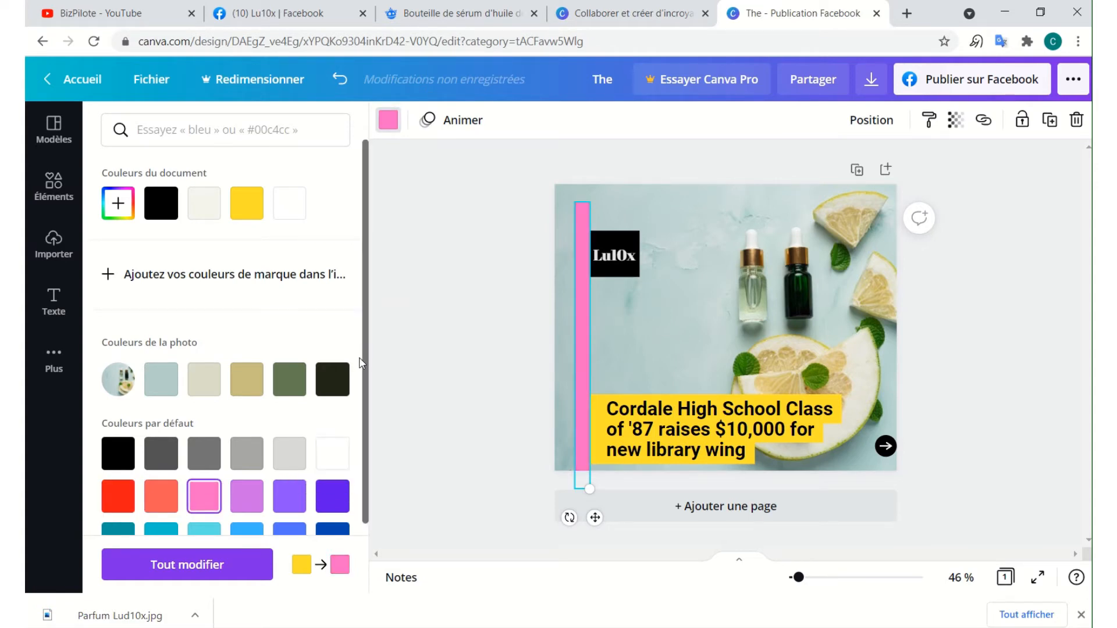
pyautogui.moveTo(369, 361); pyautogui.dragTo(375, 424)
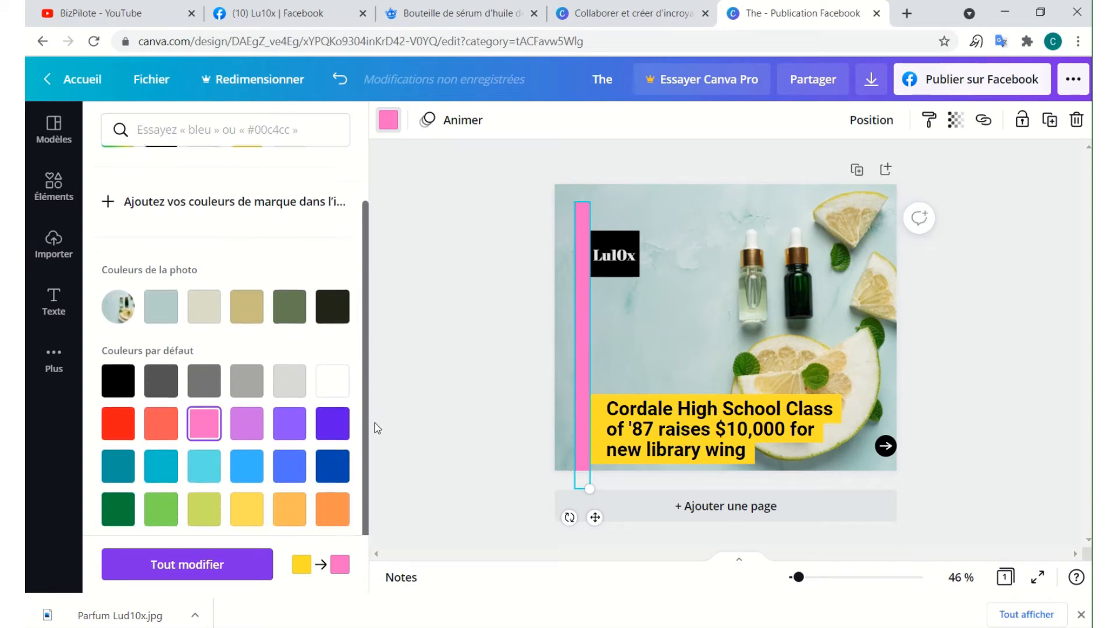
pyautogui.click(260, 432)
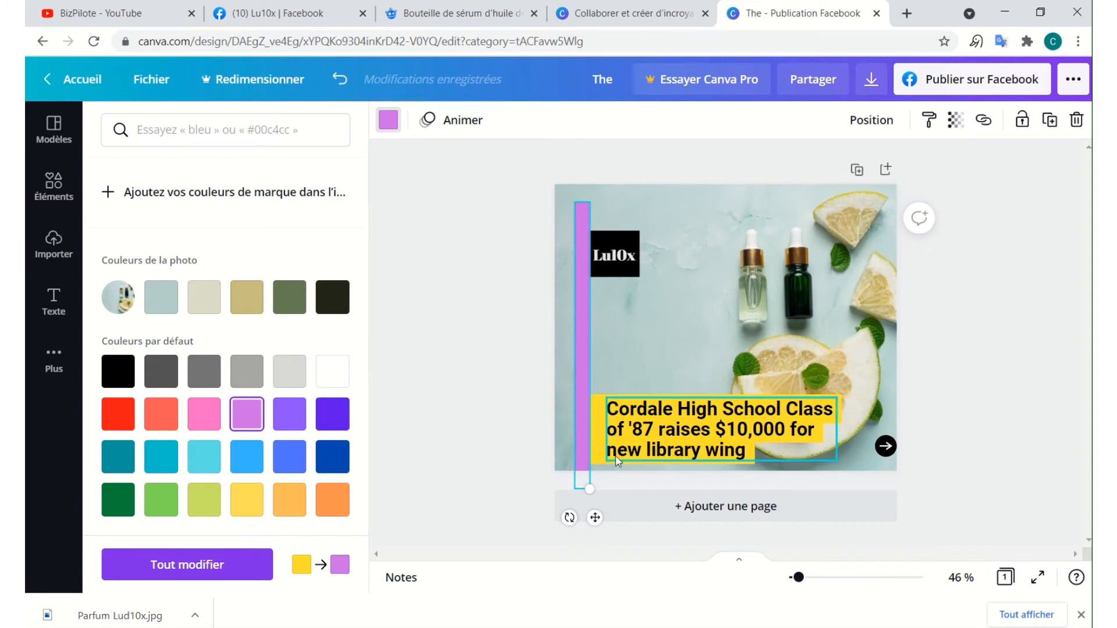
pyautogui.moveTo(591, 463); pyautogui.dragTo(611, 454)
# Shift the headline text down off the top yellow strip and recolour that strip in the same light purple.
pyautogui.click(837, 408)
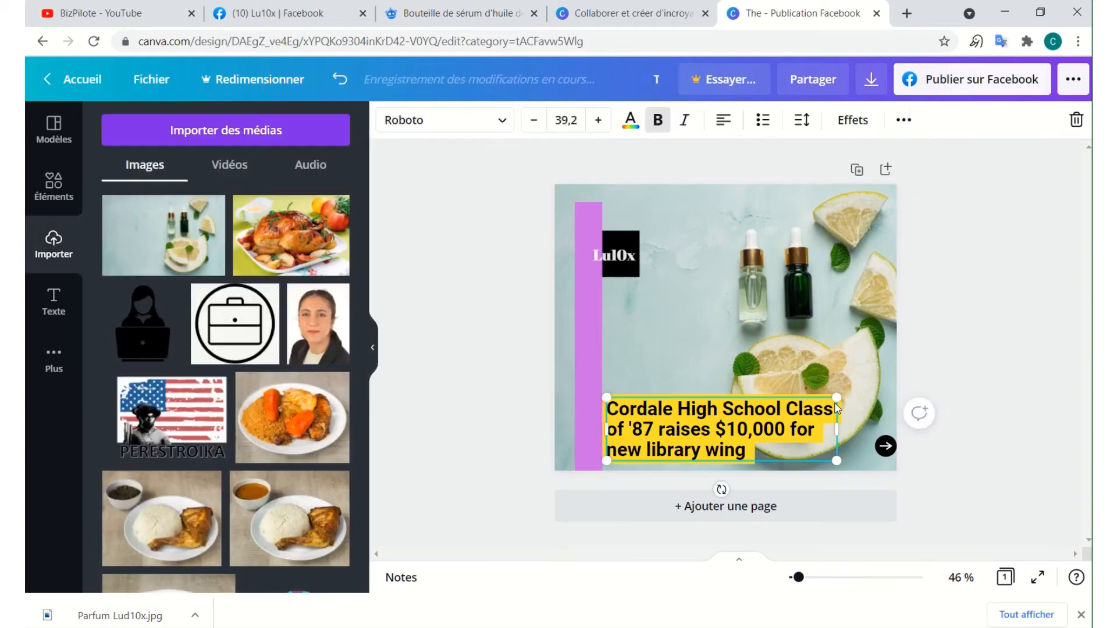
pyautogui.moveTo(770, 407); pyautogui.dragTo(787, 435)
pyautogui.click(761, 409)
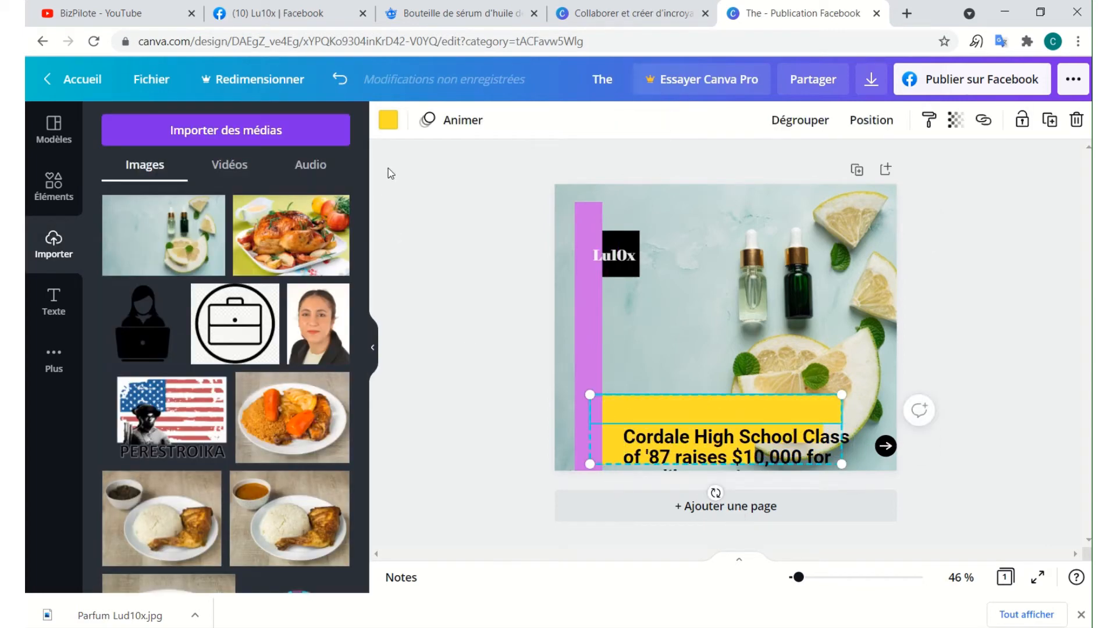
pyautogui.click(388, 120)
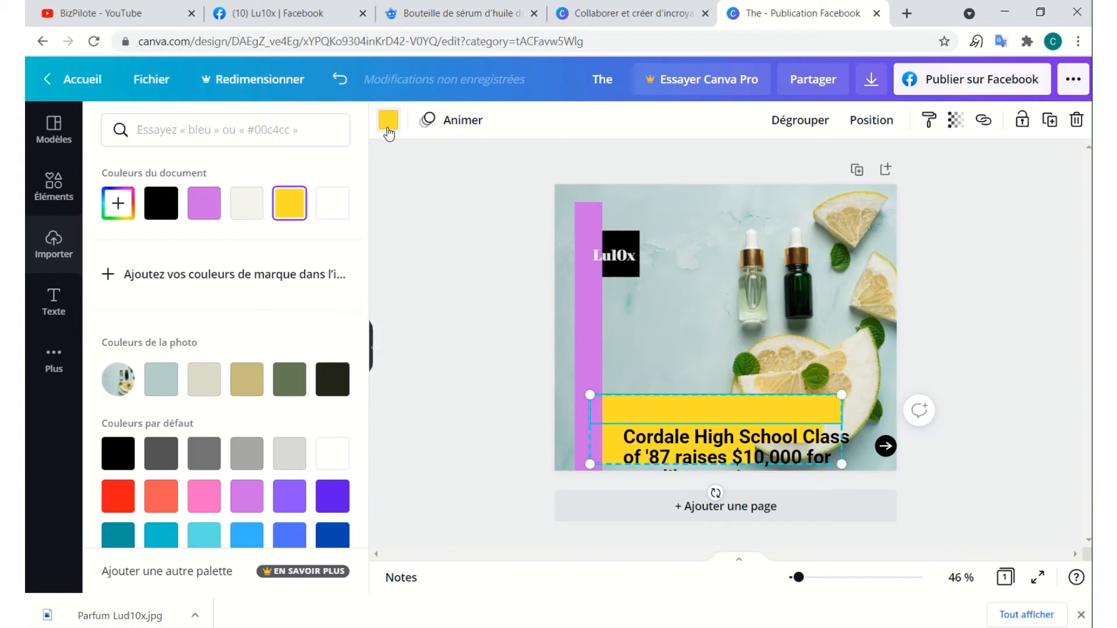
pyautogui.click(256, 504)
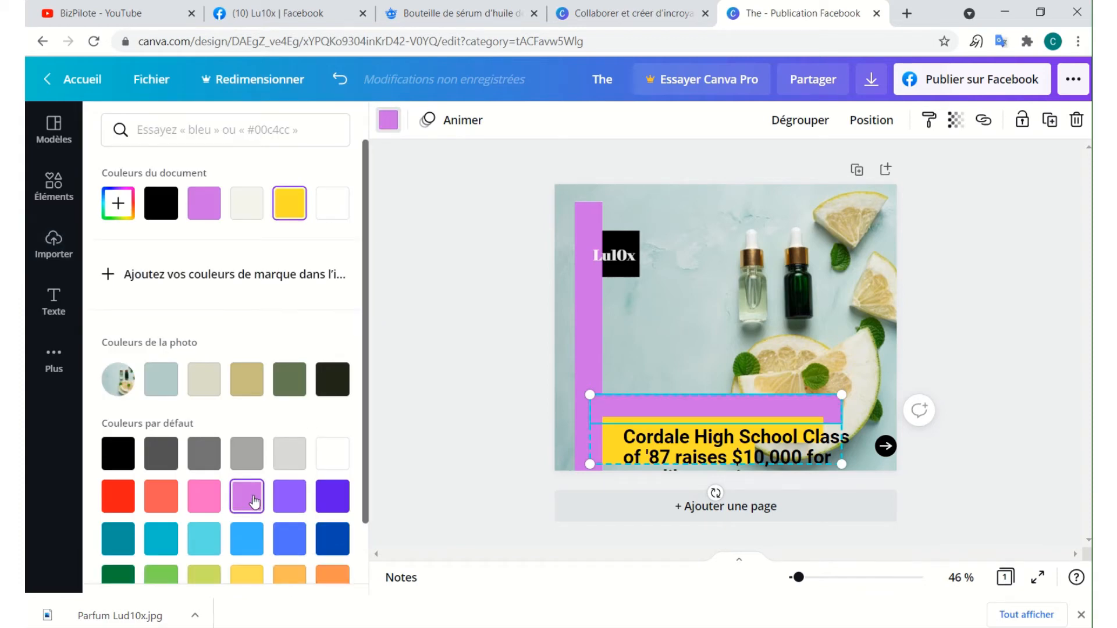
# Widen the headline's text box slightly and move the headline up, clear of the two remaining yellow strips.
pyautogui.click(724, 458)
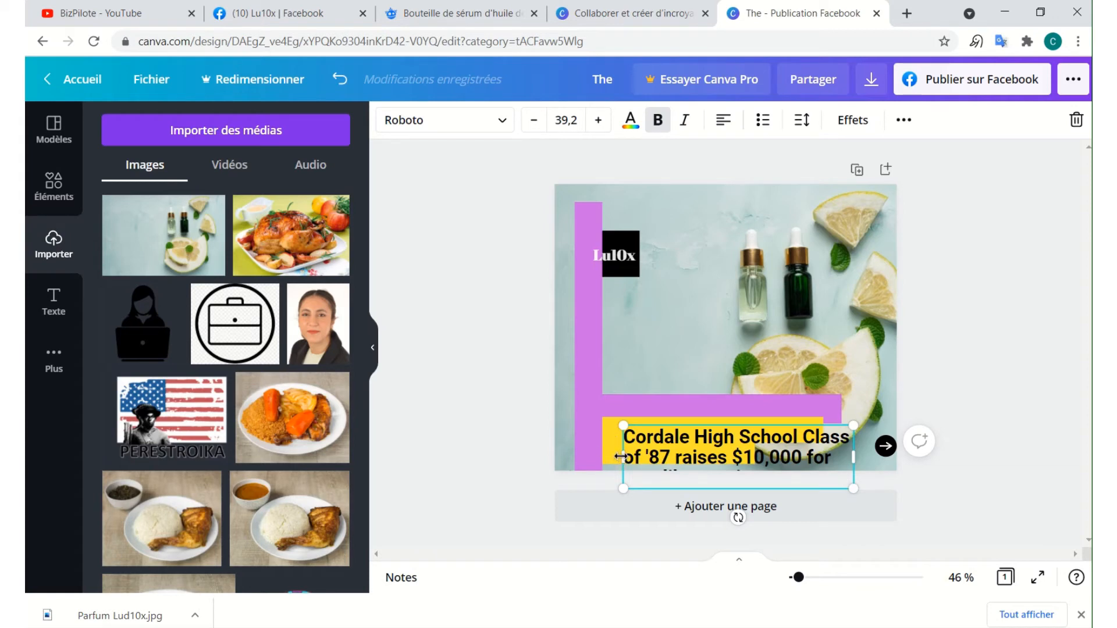
pyautogui.moveTo(612, 459); pyautogui.dragTo(606, 459)
pyautogui.moveTo(692, 455); pyautogui.dragTo(700, 376)
# Recolour the bottom and middle yellow strips light purple to match the bar, then select the headline text.
pyautogui.click(669, 437)
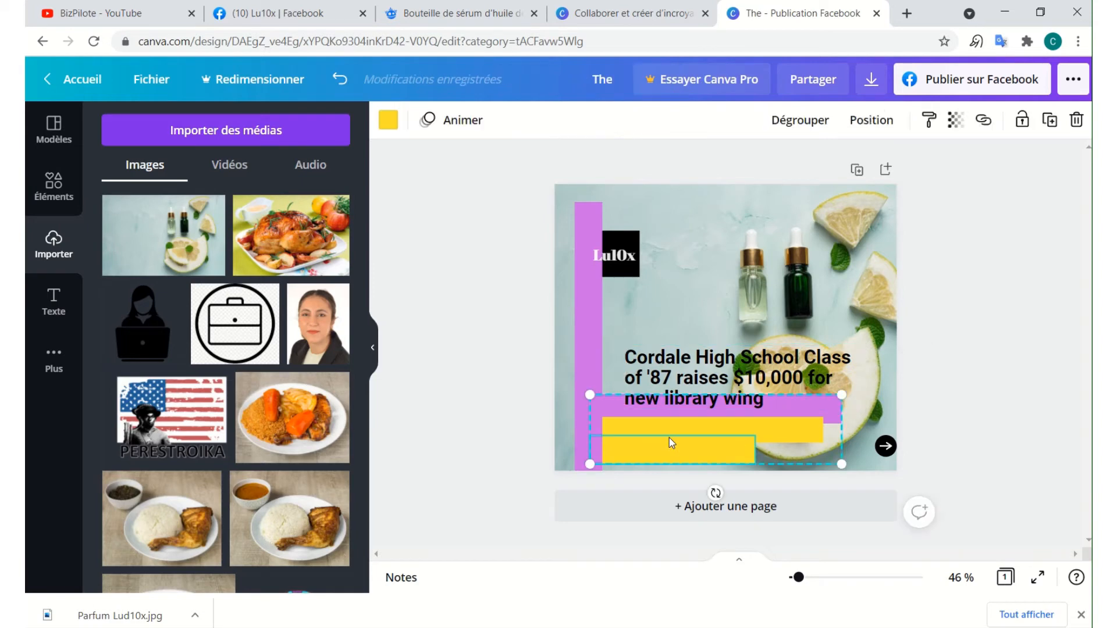
pyautogui.click(388, 120)
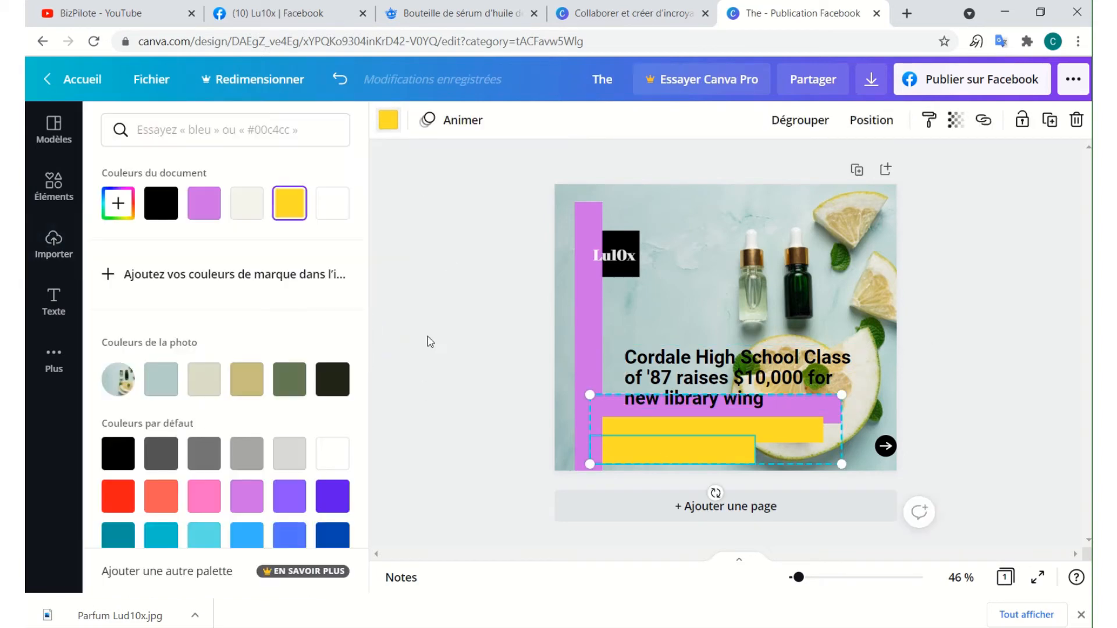
pyautogui.click(247, 496)
pyautogui.click(792, 433)
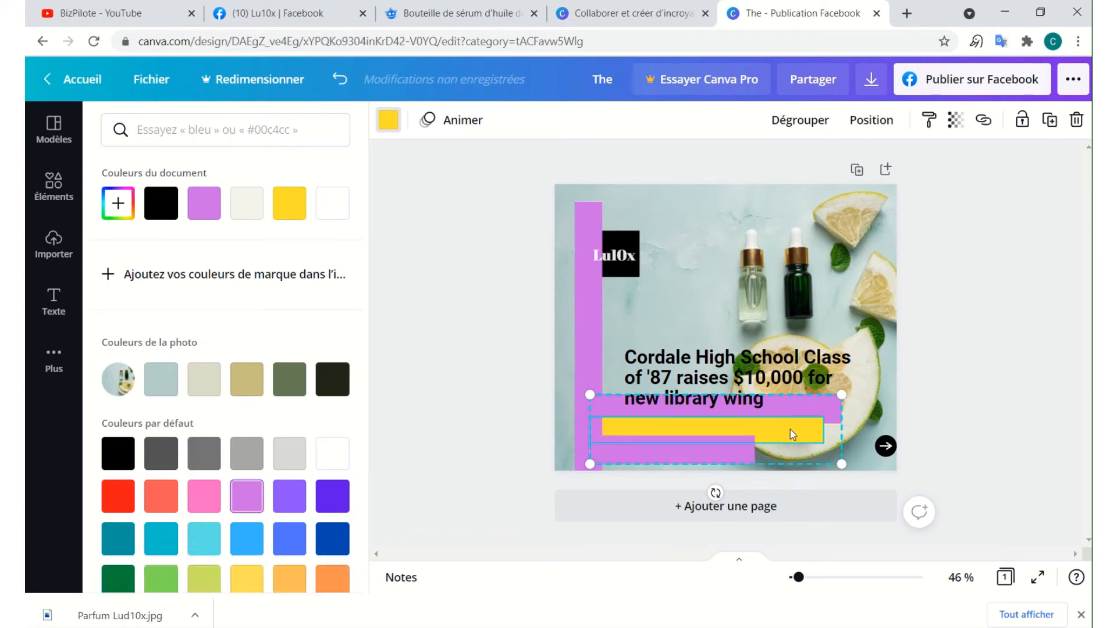
pyautogui.click(246, 496)
pyautogui.click(765, 370)
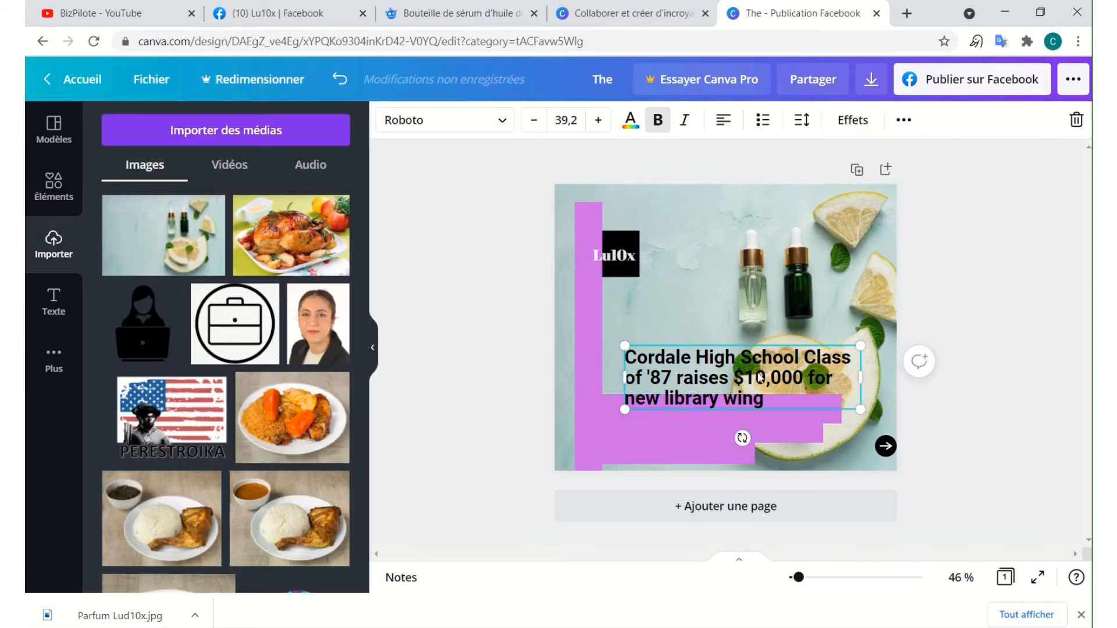
# Move the headline down onto the three light purple strips and nudge it right, past the edge of the vertical bar.
pyautogui.moveTo(759, 377); pyautogui.dragTo(735, 405)
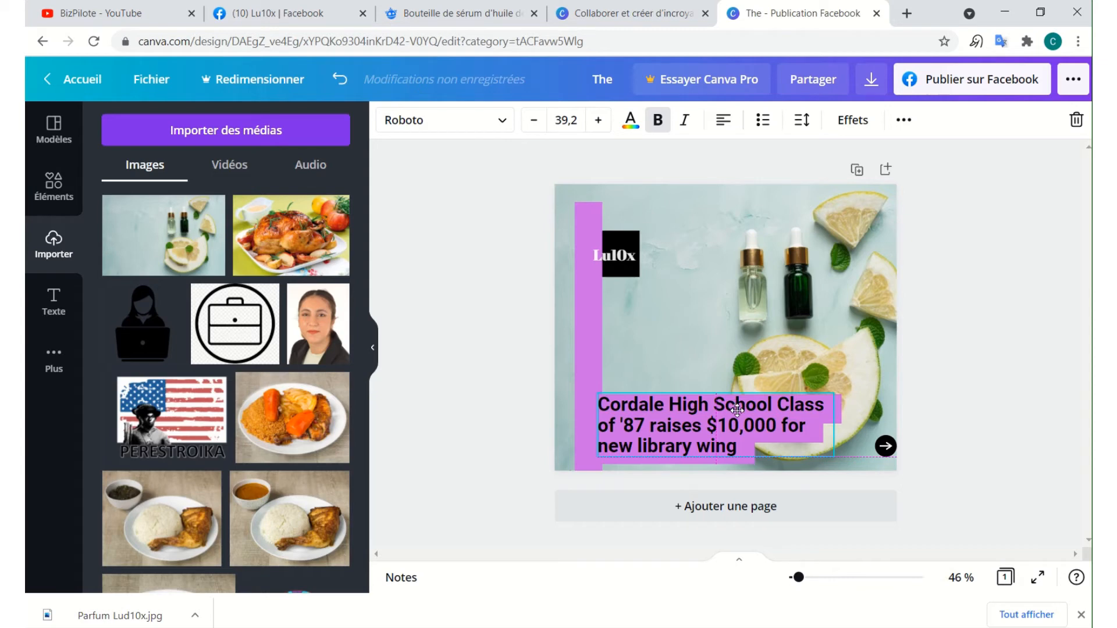
pyautogui.moveTo(736, 410); pyautogui.dragTo(739, 412)
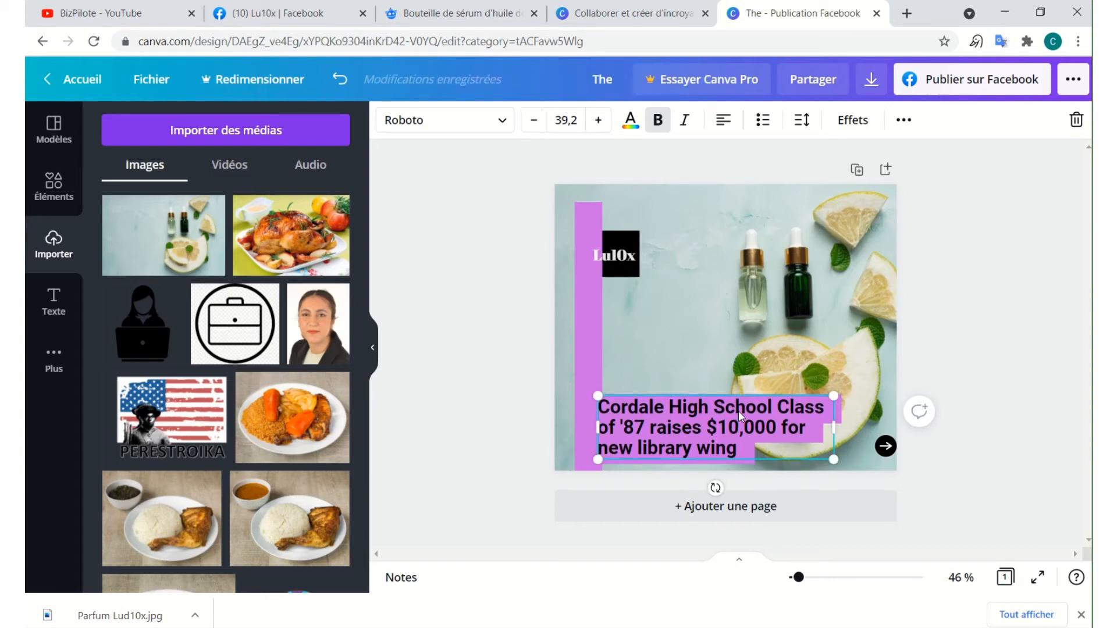
pyautogui.press('Right')
pyautogui.press('Right')
pyautogui.press('Right')
pyautogui.press('Right')
pyautogui.press('Right')
pyautogui.press('Right')
pyautogui.press('Right')
pyautogui.press('Right')
pyautogui.press('Right')
pyautogui.press('Right')
pyautogui.press('Right')
pyautogui.press('Right')
pyautogui.press('Right')
pyautogui.press('Right')
pyautogui.press('Right')
pyautogui.press('Right')
pyautogui.press('Right')
pyautogui.press('Right')
pyautogui.press('Right')
pyautogui.press('Right')
pyautogui.press('Right')
pyautogui.press('Right')
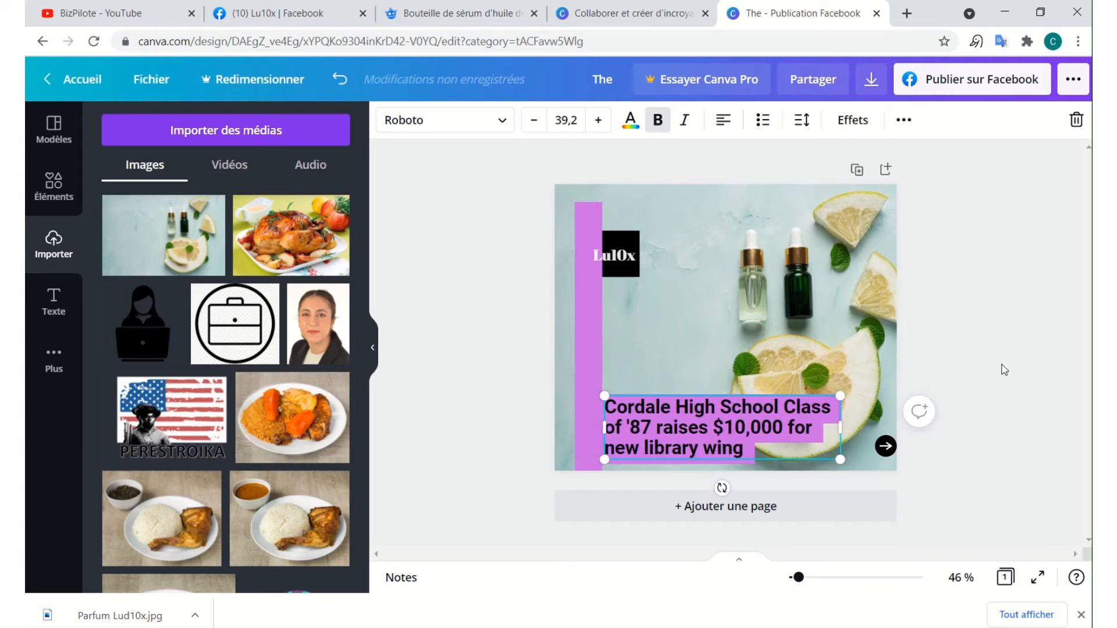
pyautogui.click(1032, 391)
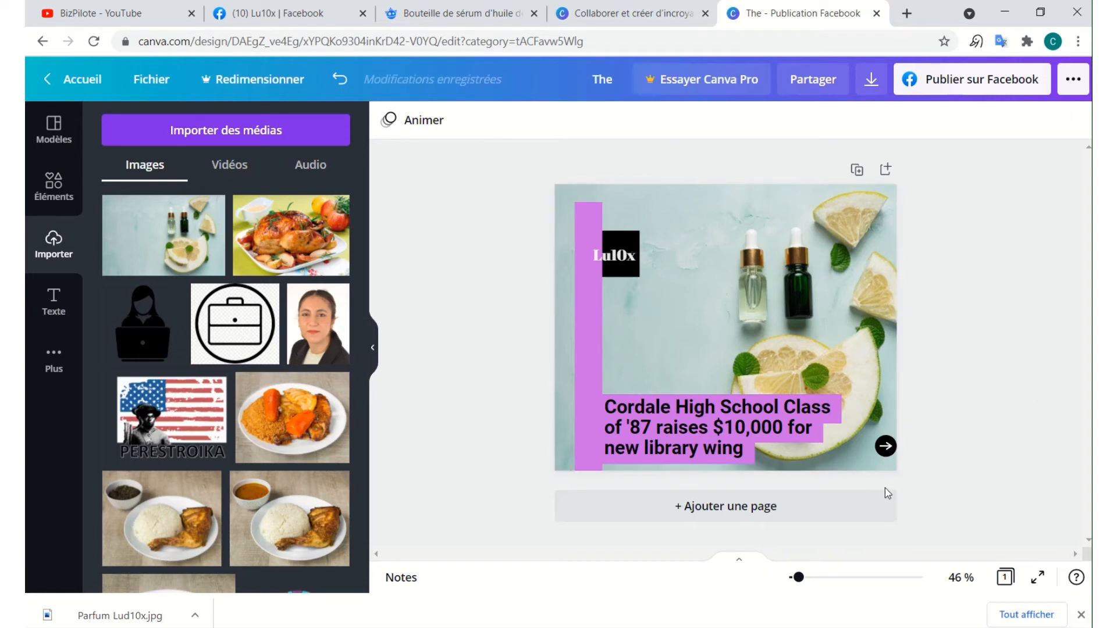
# Bring the black rectangle behind the Lu10x text forward one level, in front of the vertical purple bar.
pyautogui.click(624, 231)
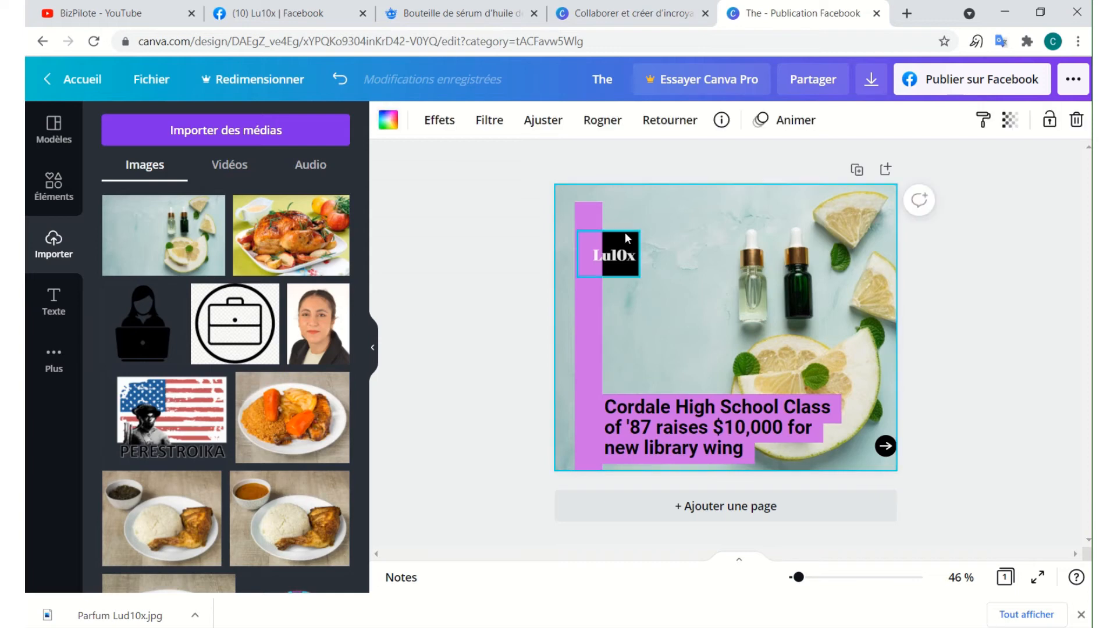
pyautogui.click(624, 234)
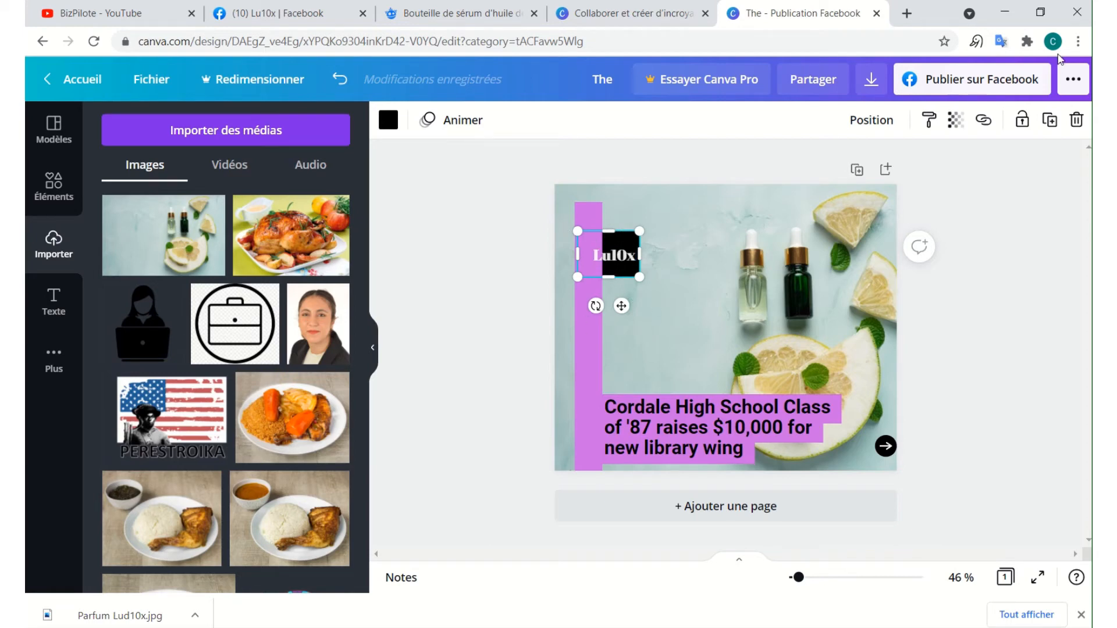
pyautogui.click(885, 122)
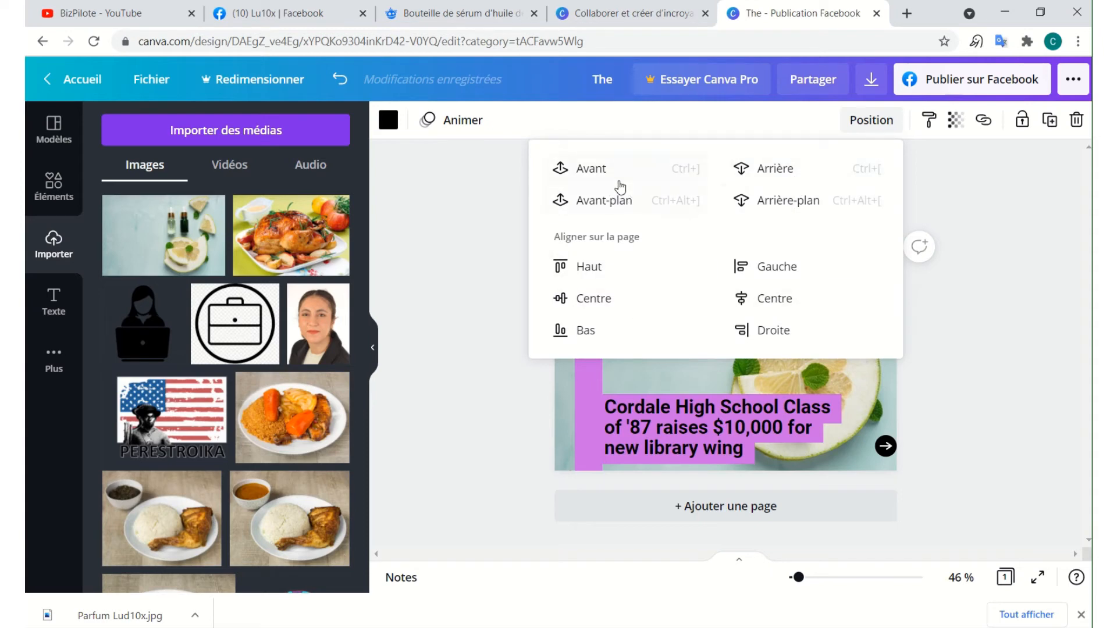
pyautogui.click(597, 172)
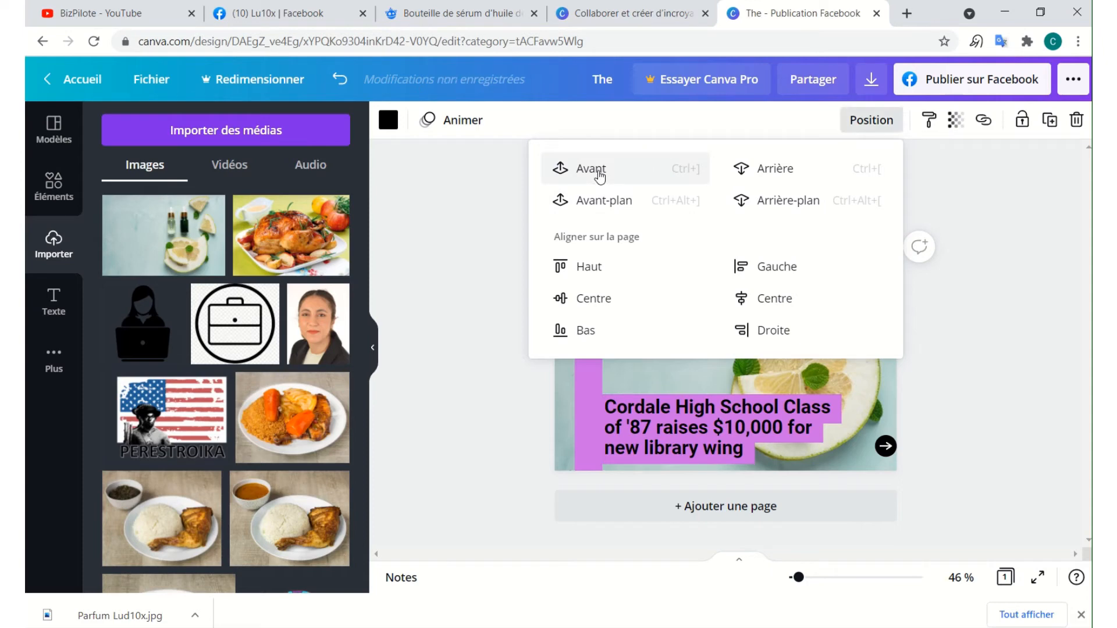
pyautogui.click(483, 262)
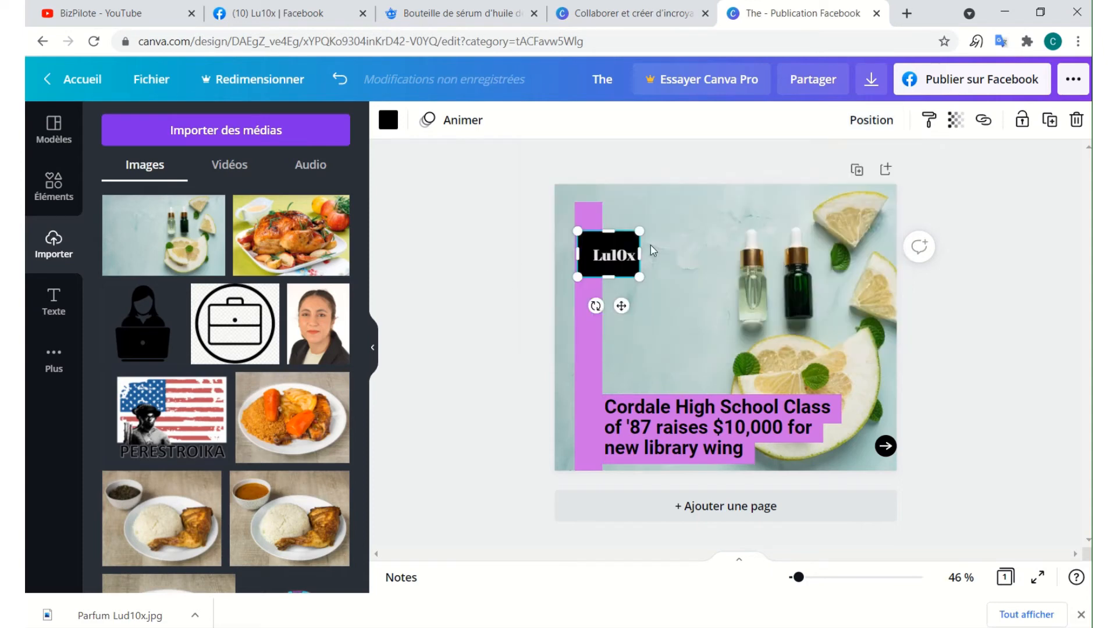
pyautogui.click(695, 271)
pyautogui.click(1010, 289)
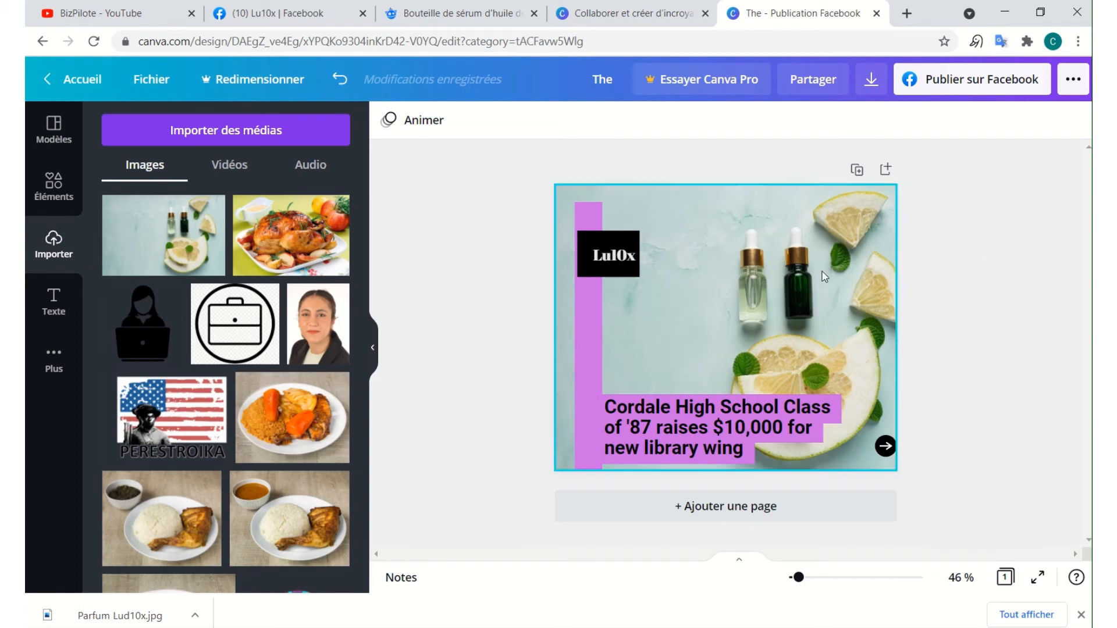
# Search Google for "citation" in a new browser tab.
pyautogui.click(904, 14)
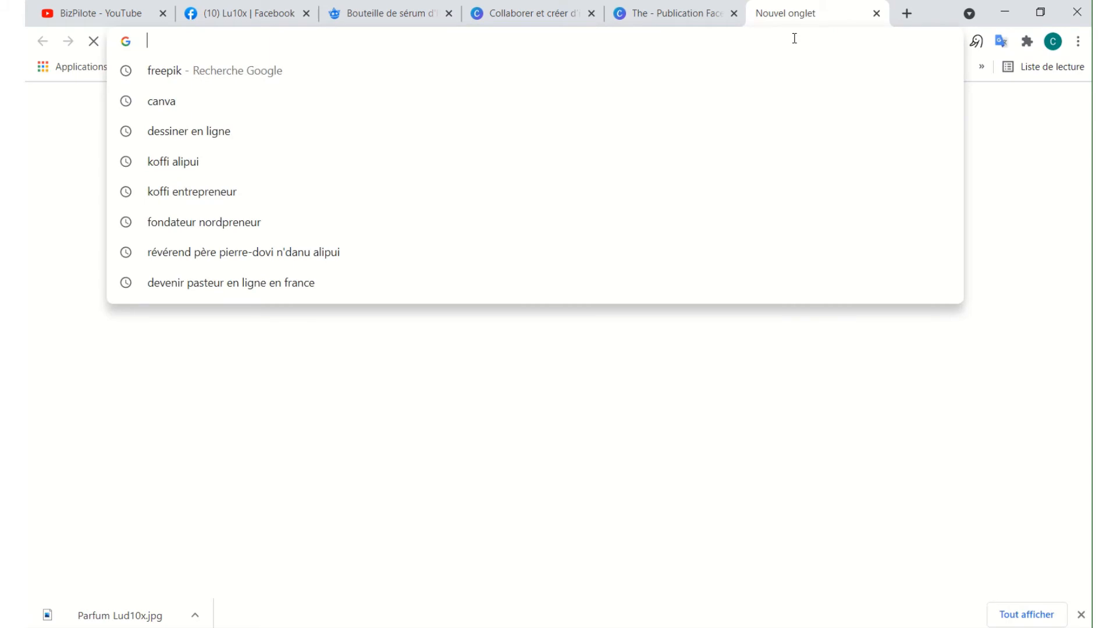
pyautogui.write('citat')
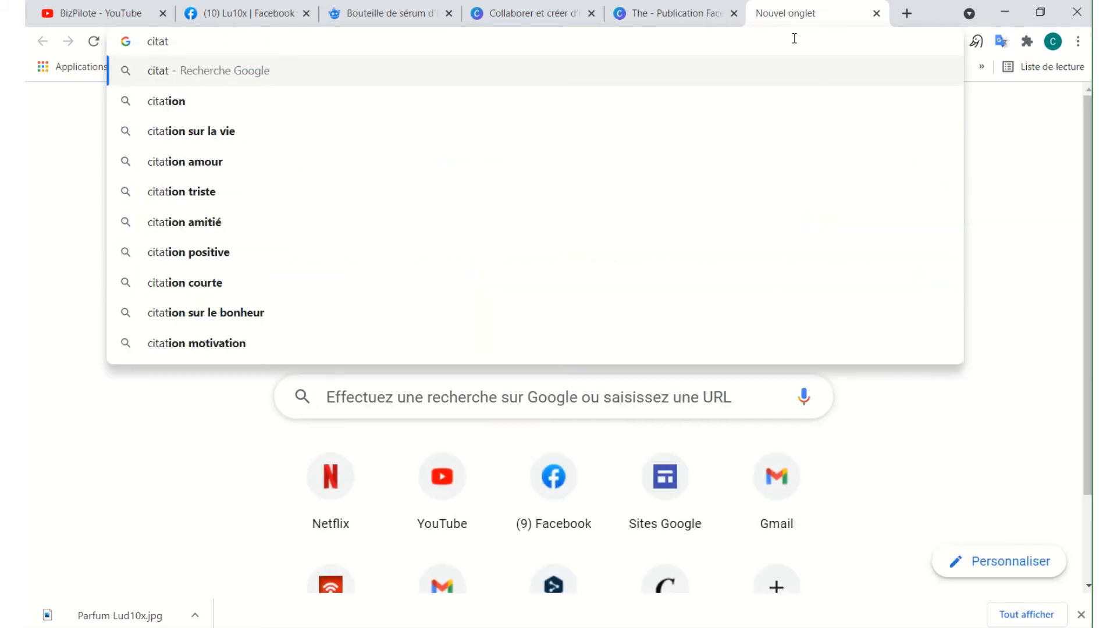
pyautogui.write('ion')
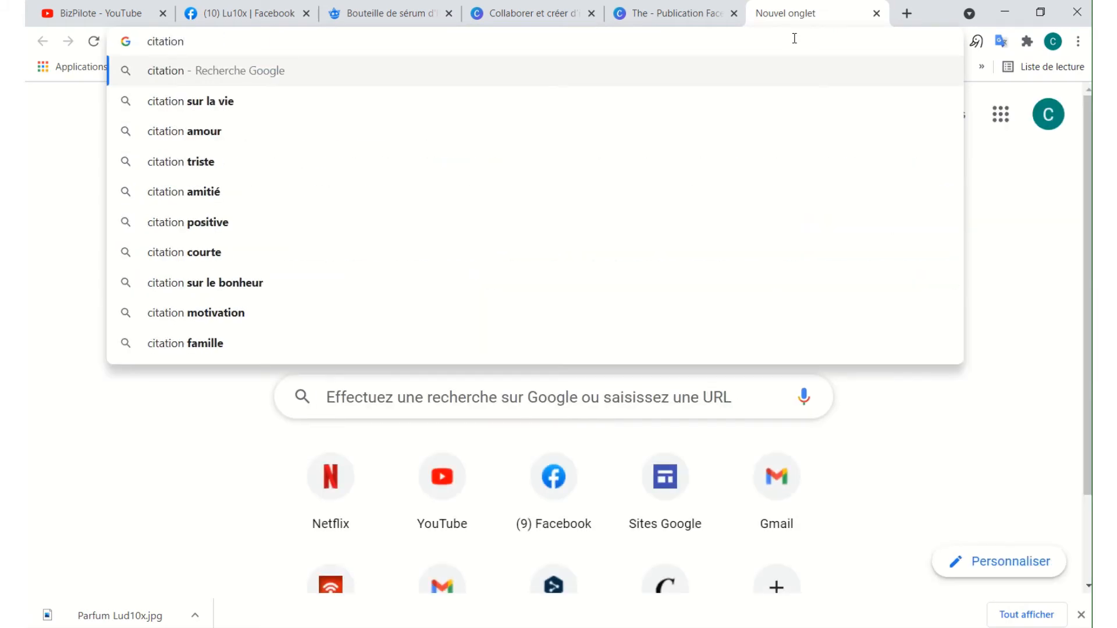
pyautogui.press('Return')
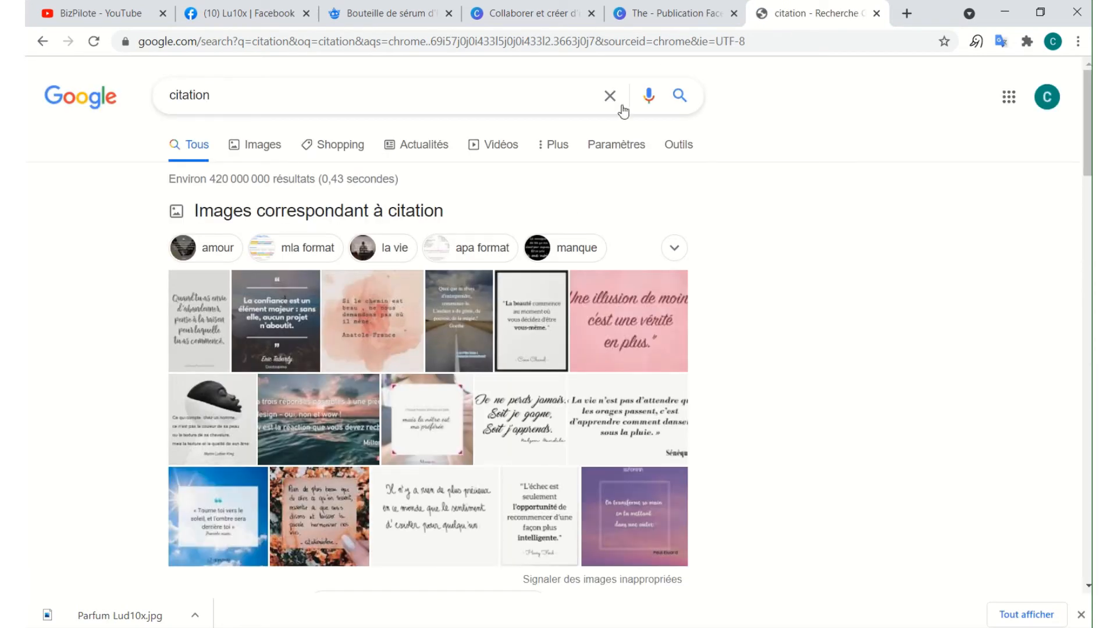
# Look through the "citation" search results for a site offering quotes suited to the perfume advert.
pyautogui.scroll(-5, 598, 324)
pyautogui.scroll(-3, 569, 326)
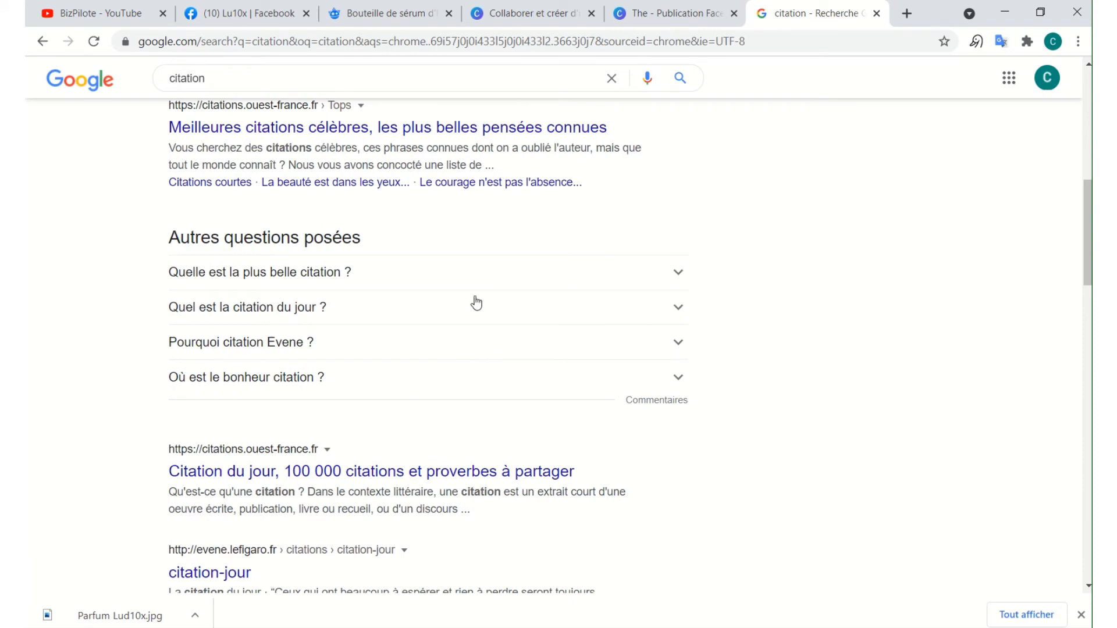
pyautogui.scroll(-4, 483, 317)
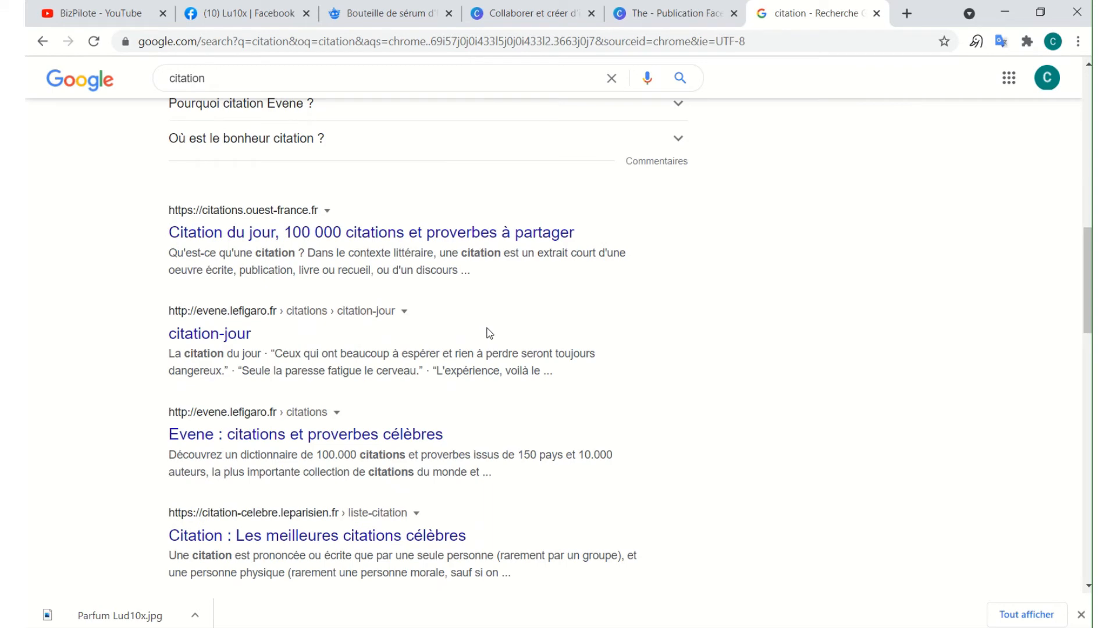
pyautogui.scroll(4, 325, 344)
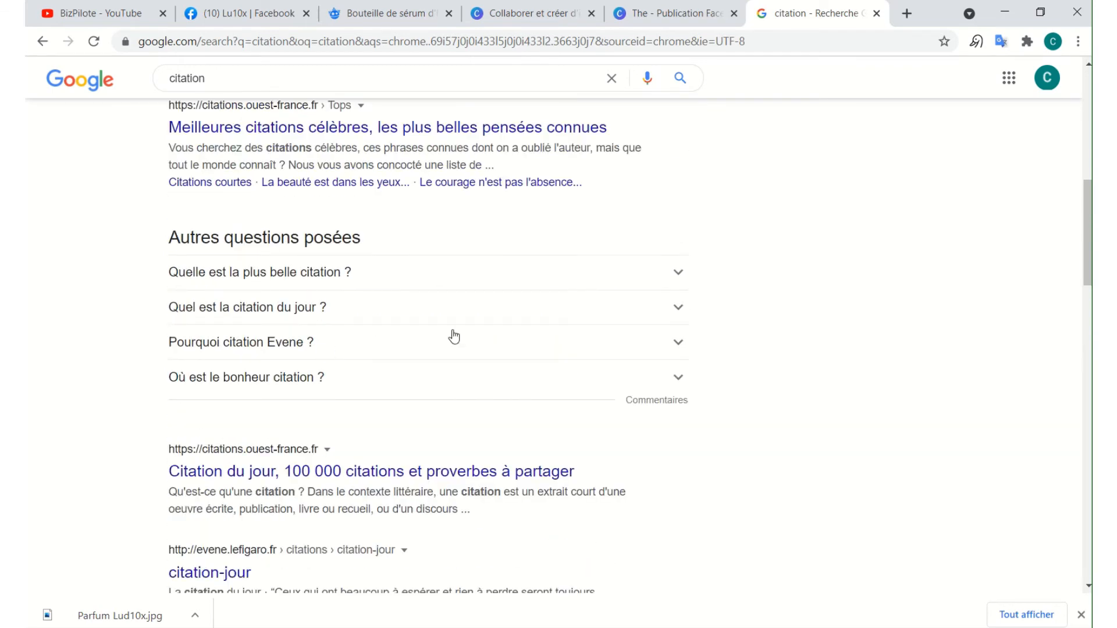
pyautogui.scroll(4, 855, 245)
pyautogui.scroll(-7, 862, 237)
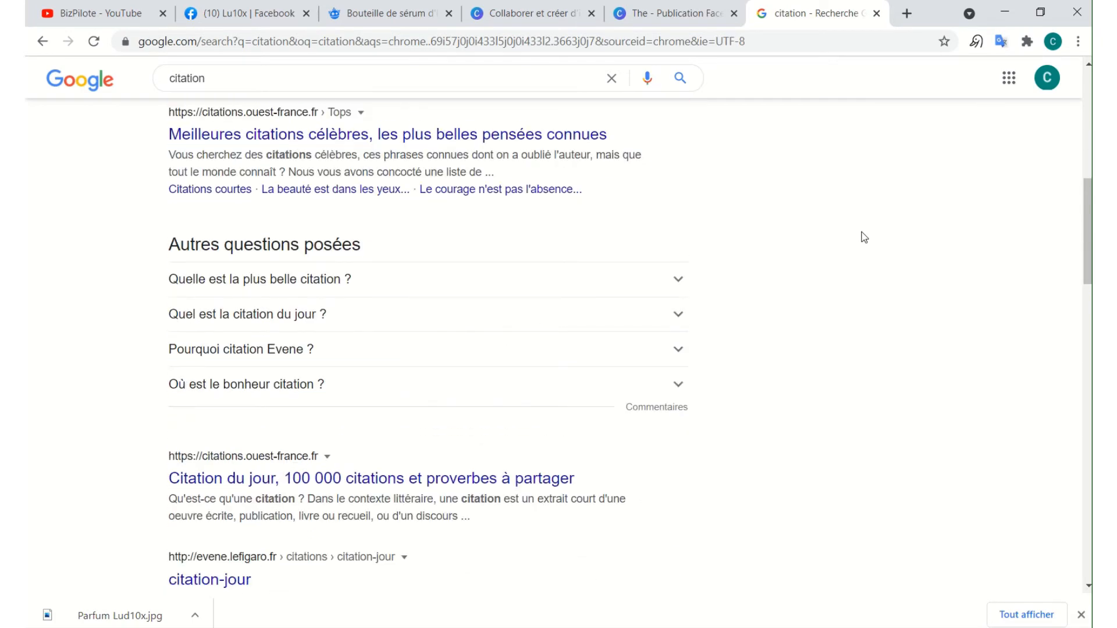
pyautogui.scroll(10, 791, 200)
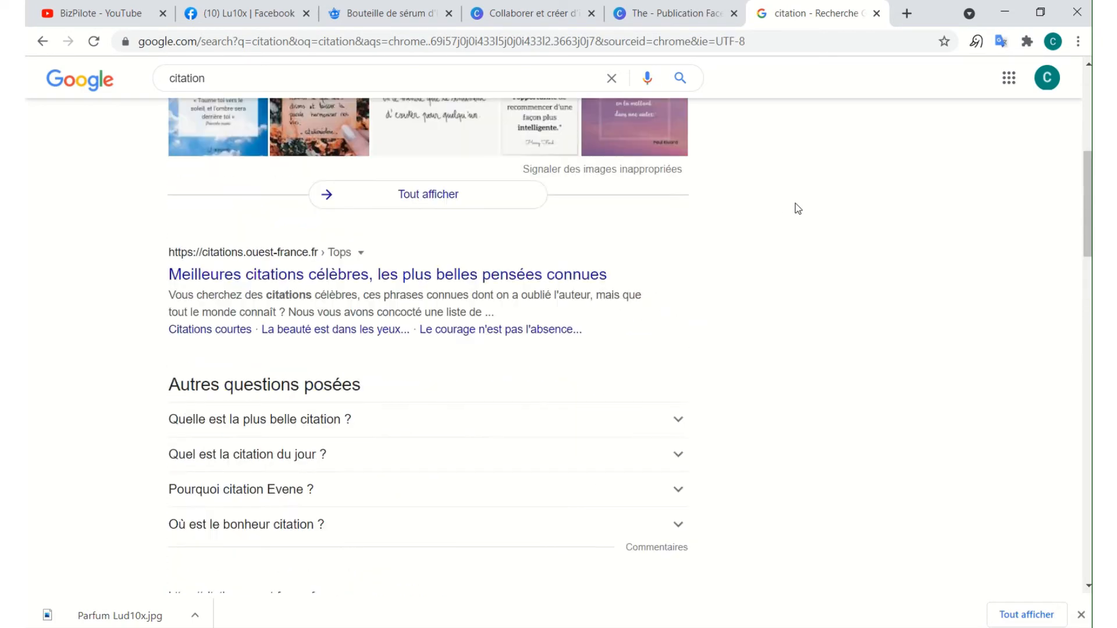
pyautogui.scroll(-7, 803, 212)
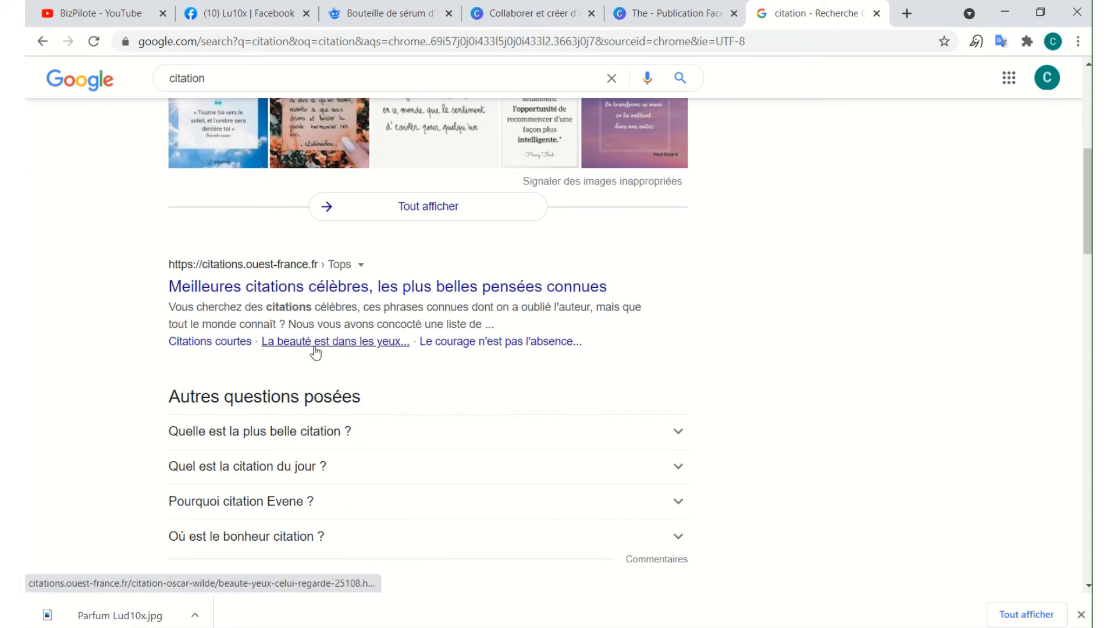
pyautogui.scroll(-7, 314, 352)
pyautogui.scroll(3, 317, 346)
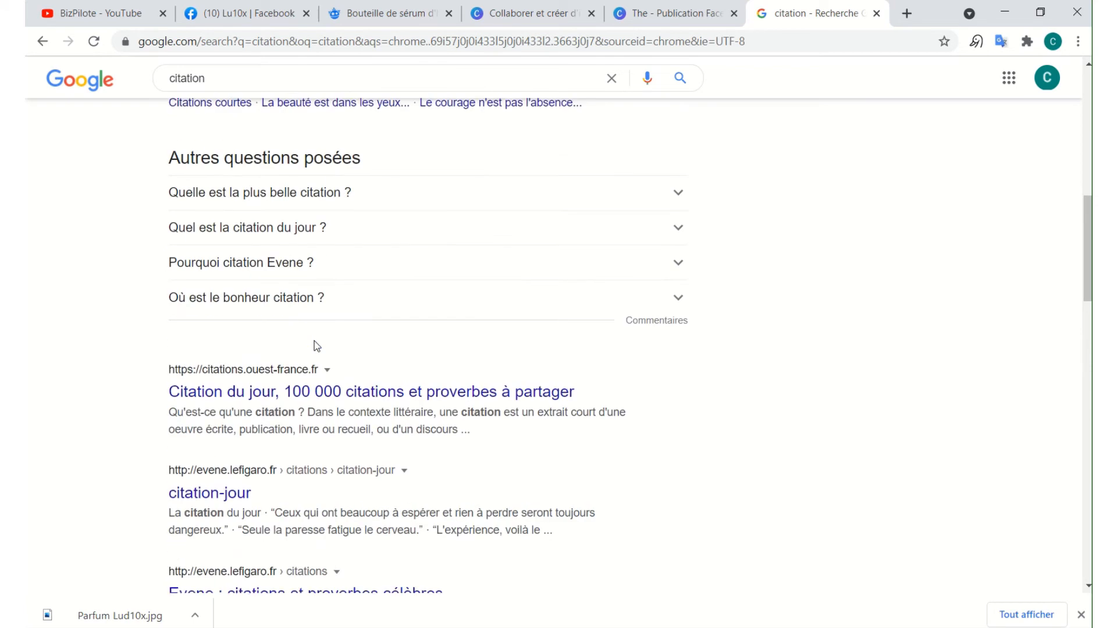
pyautogui.scroll(-3, 316, 267)
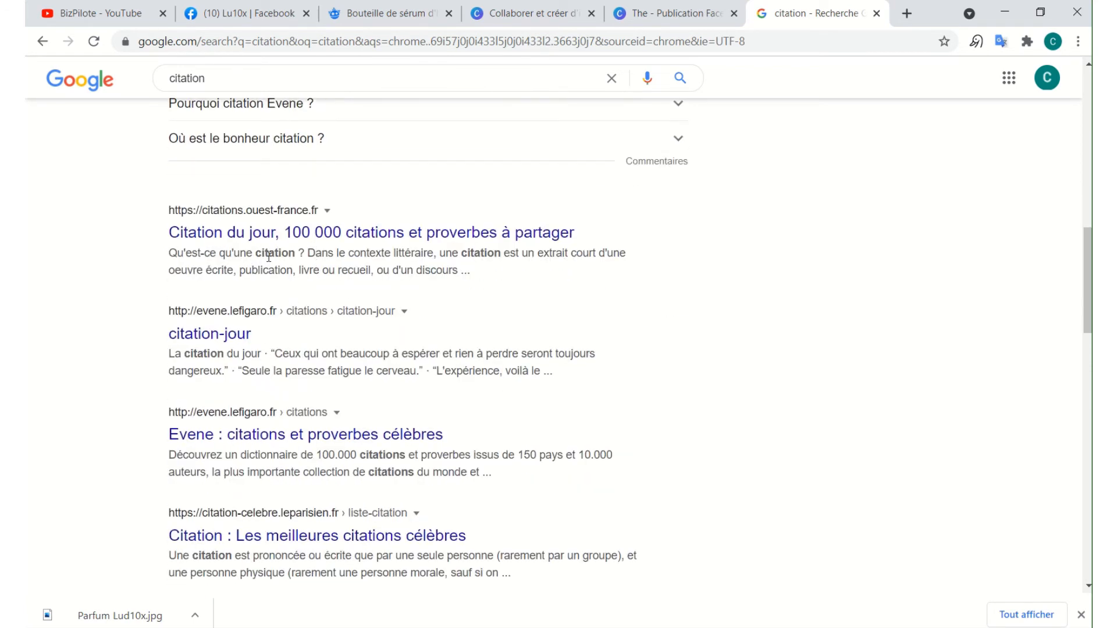
pyautogui.scroll(-1, 339, 324)
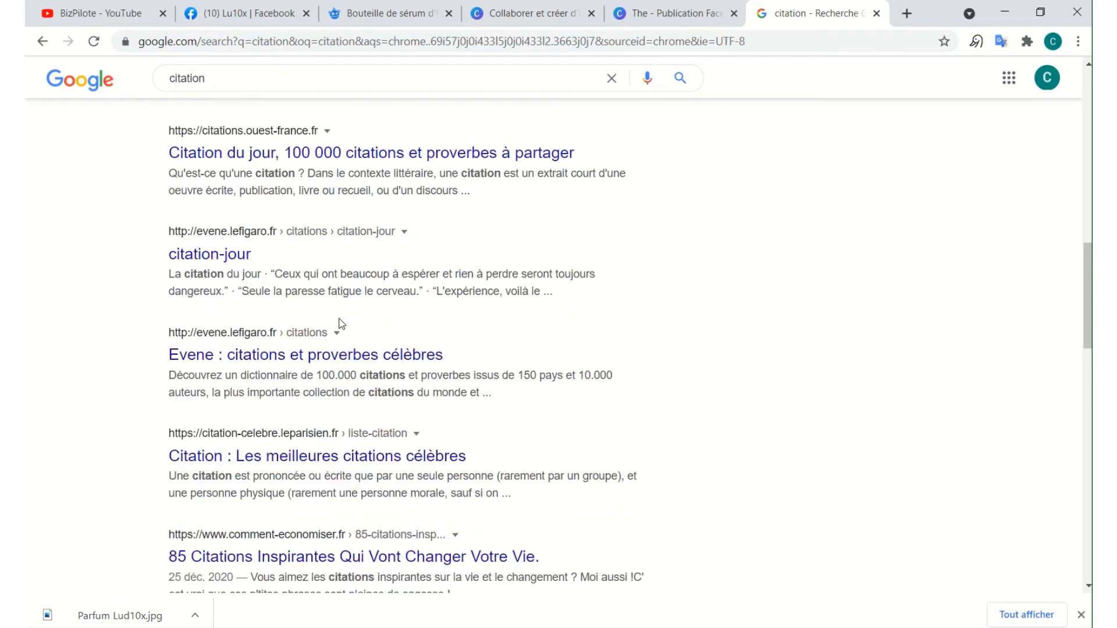
pyautogui.scroll(-1, 341, 324)
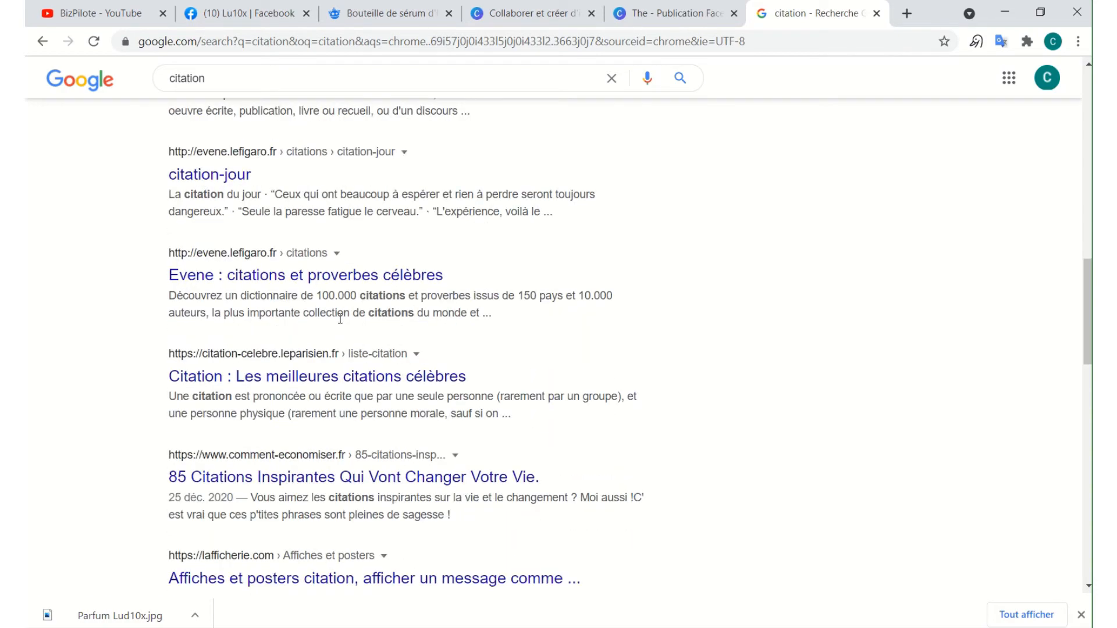
pyautogui.scroll(-5, 340, 319)
pyautogui.scroll(15, 339, 302)
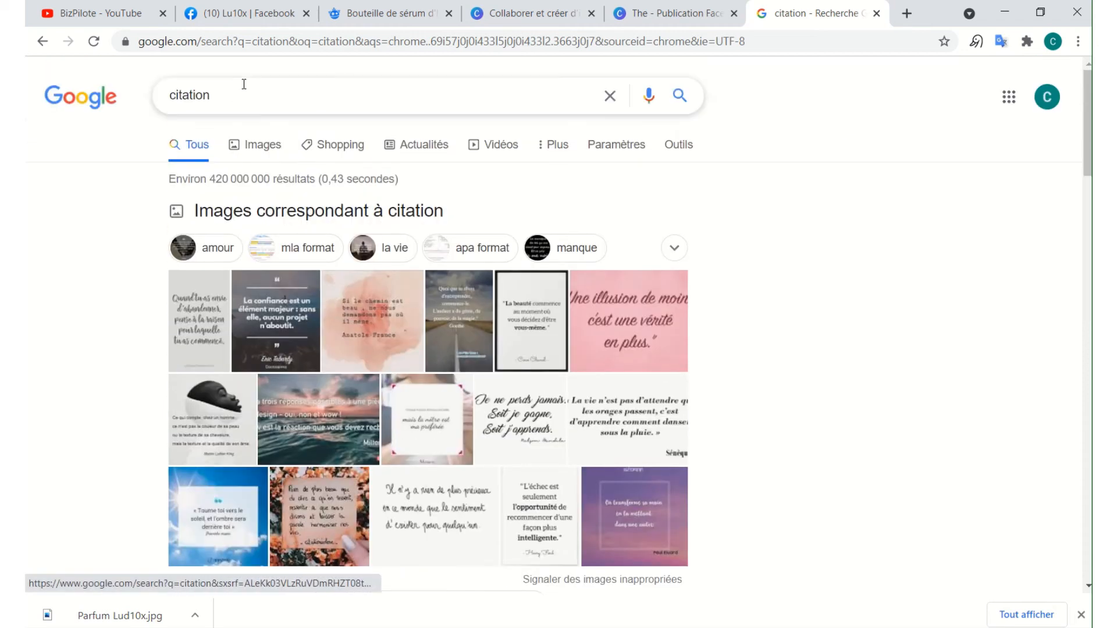
# Search for "citation parfum", open Le Parisien's "Citation PARFUM : 140 phrases et proverbes" result and continue without accepting its cookies.
pyautogui.click(244, 85)
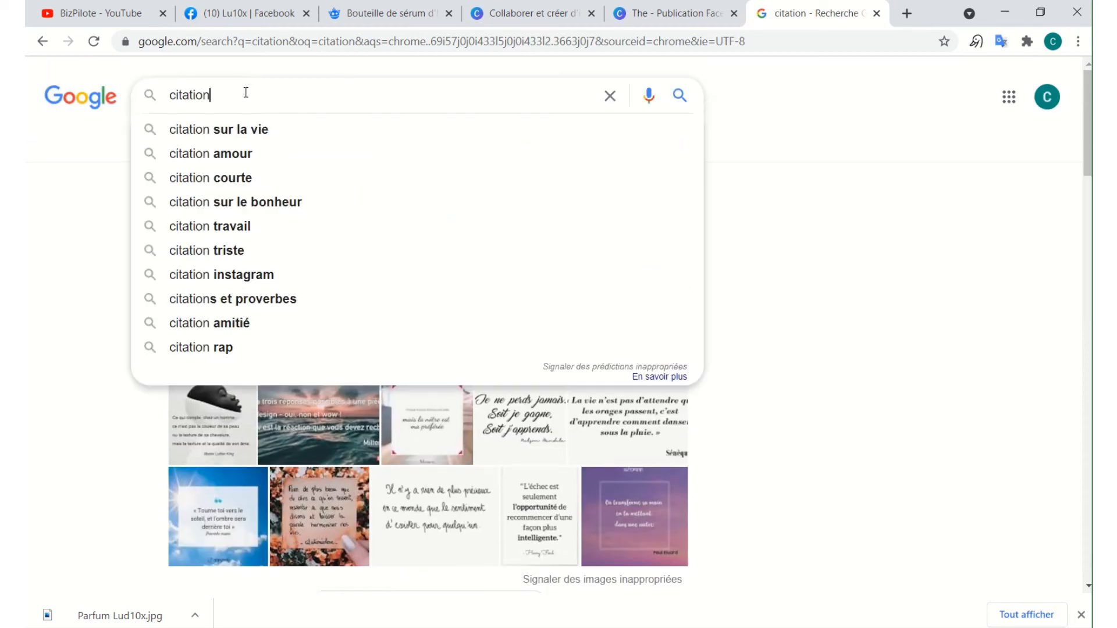
pyautogui.write('parfum')
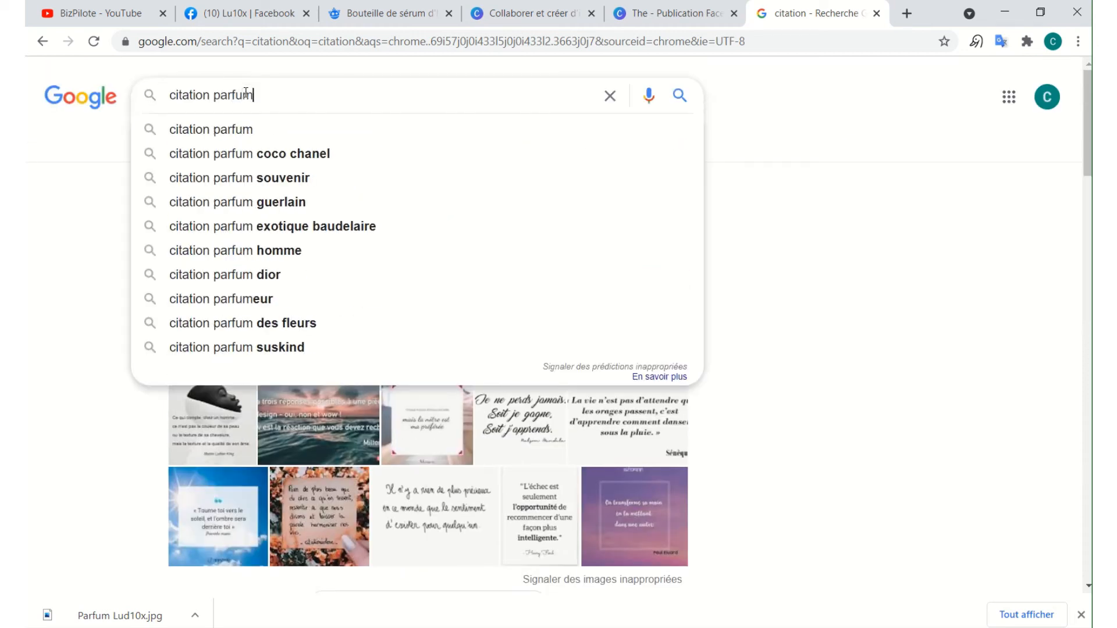
pyautogui.press('Return')
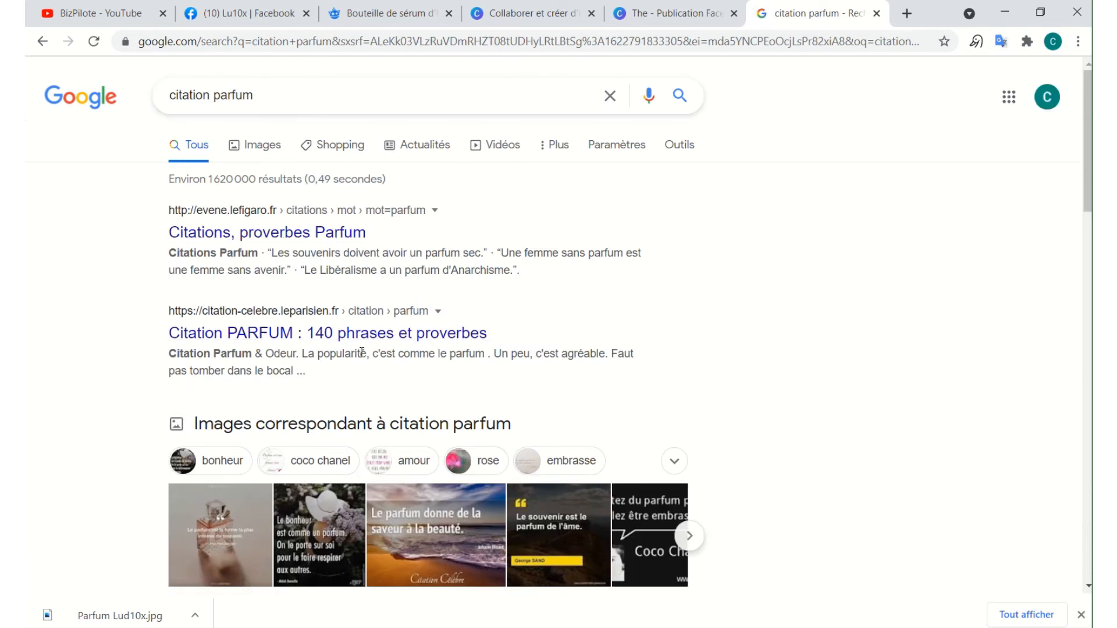
pyautogui.click(412, 340)
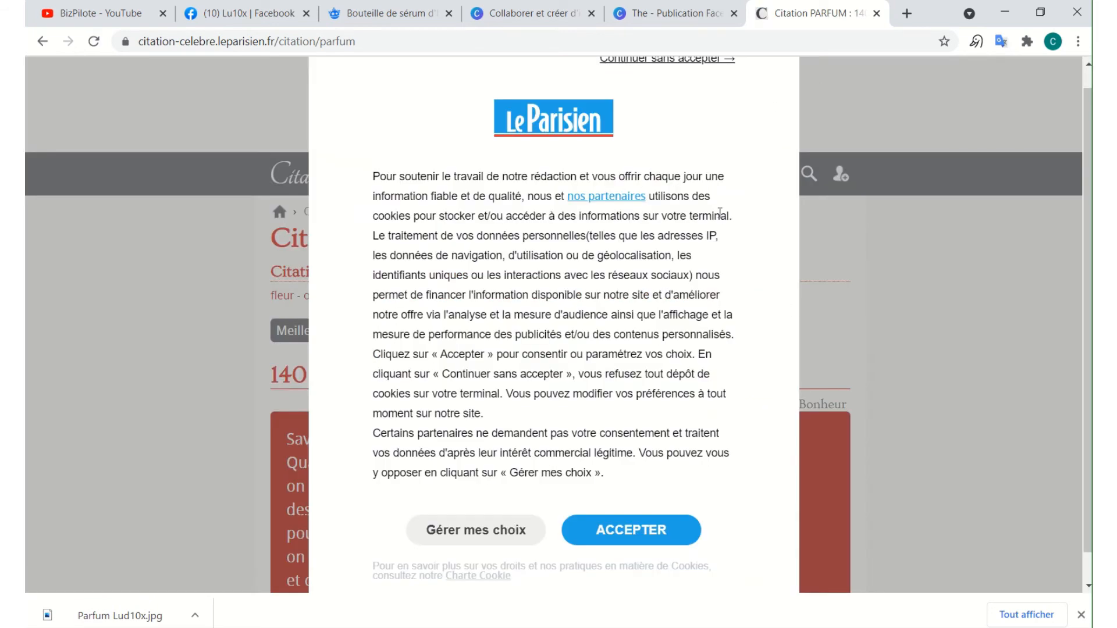
pyautogui.scroll(1, 719, 213)
pyautogui.click(684, 80)
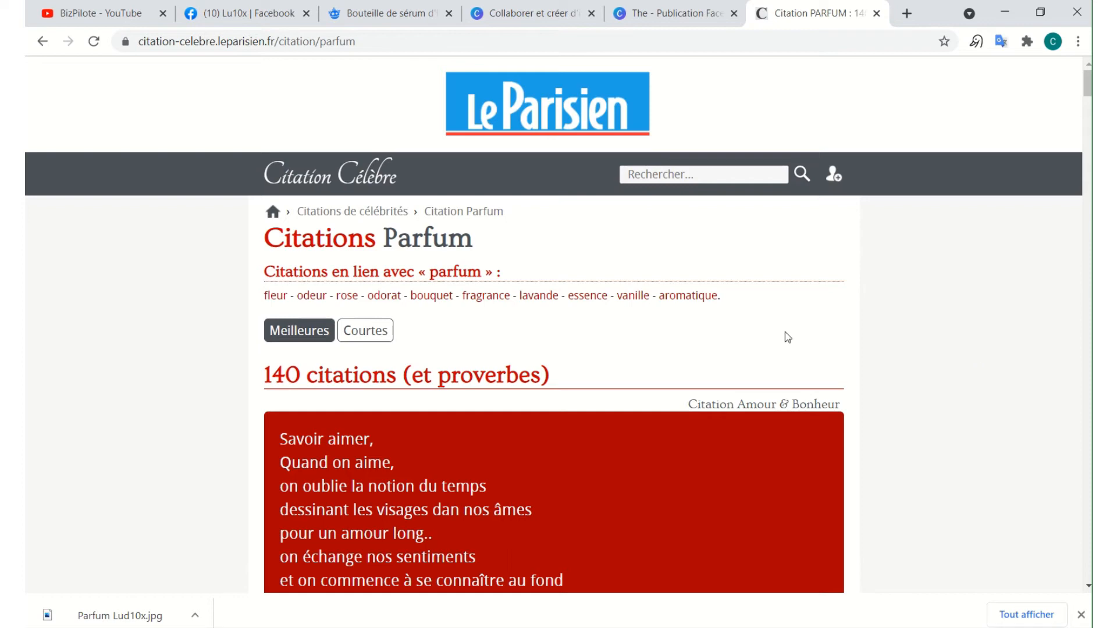
# Find the Coco Chanel quote "Une femme sans parfum est une femme sans avenir." and copy its text.
pyautogui.scroll(-4, 425, 365)
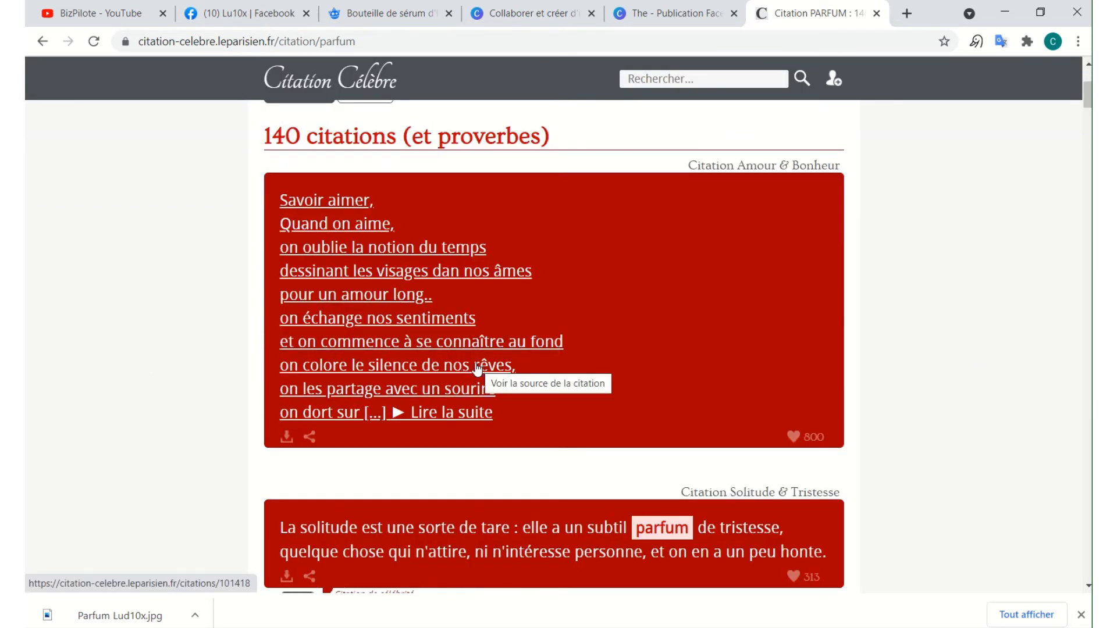
pyautogui.scroll(-3, 478, 367)
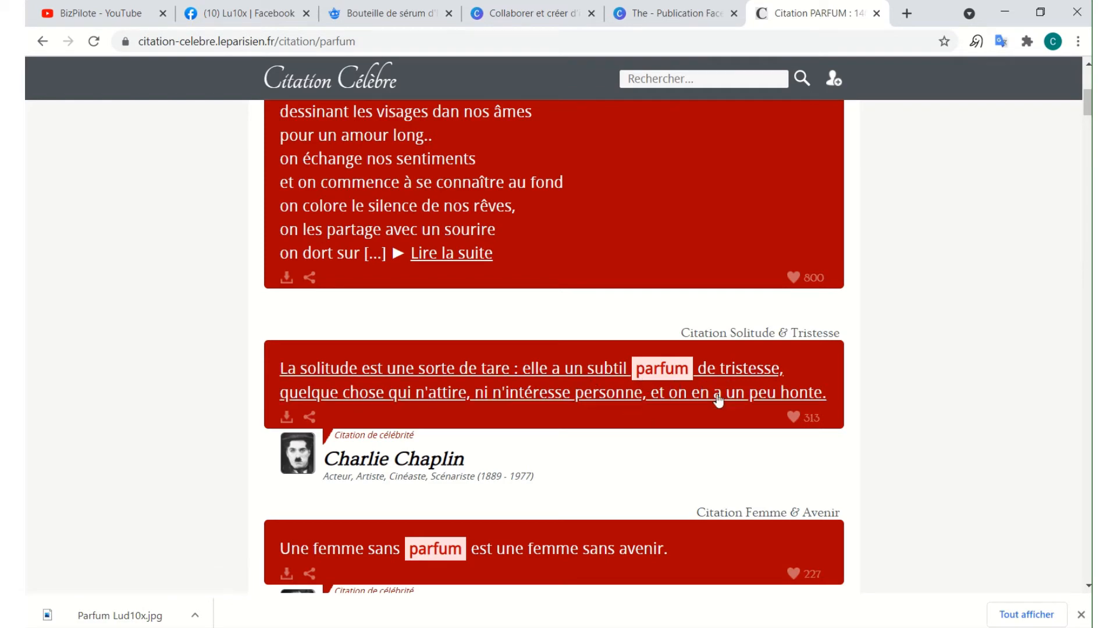
pyautogui.scroll(-4, 788, 389)
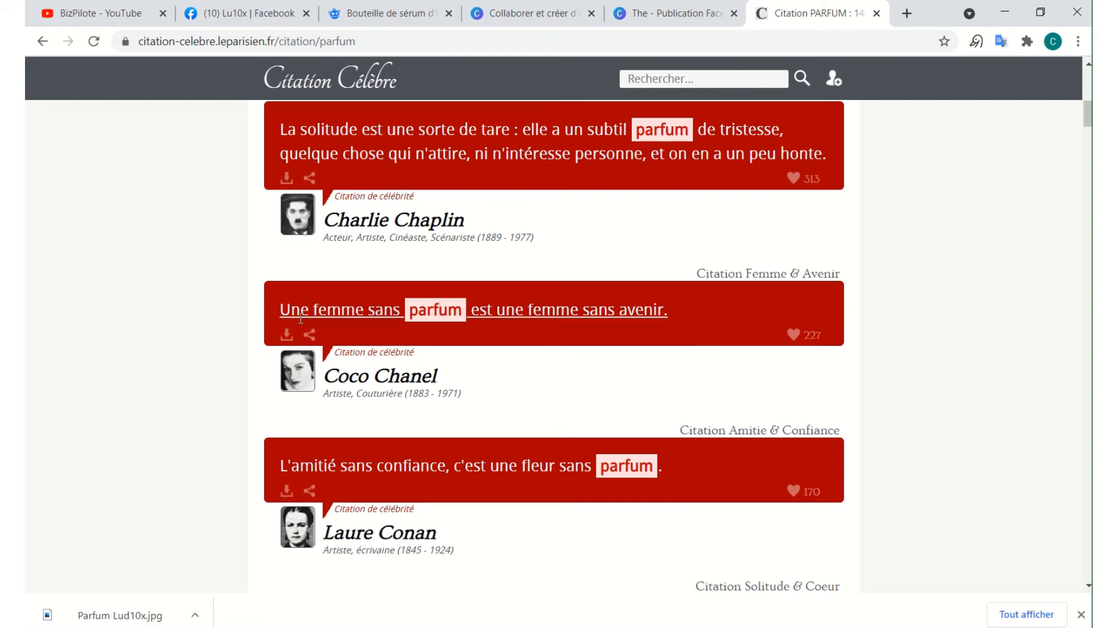
pyautogui.moveTo(275, 310); pyautogui.dragTo(672, 330)
pyautogui.hotkey('ctrl', 'c')
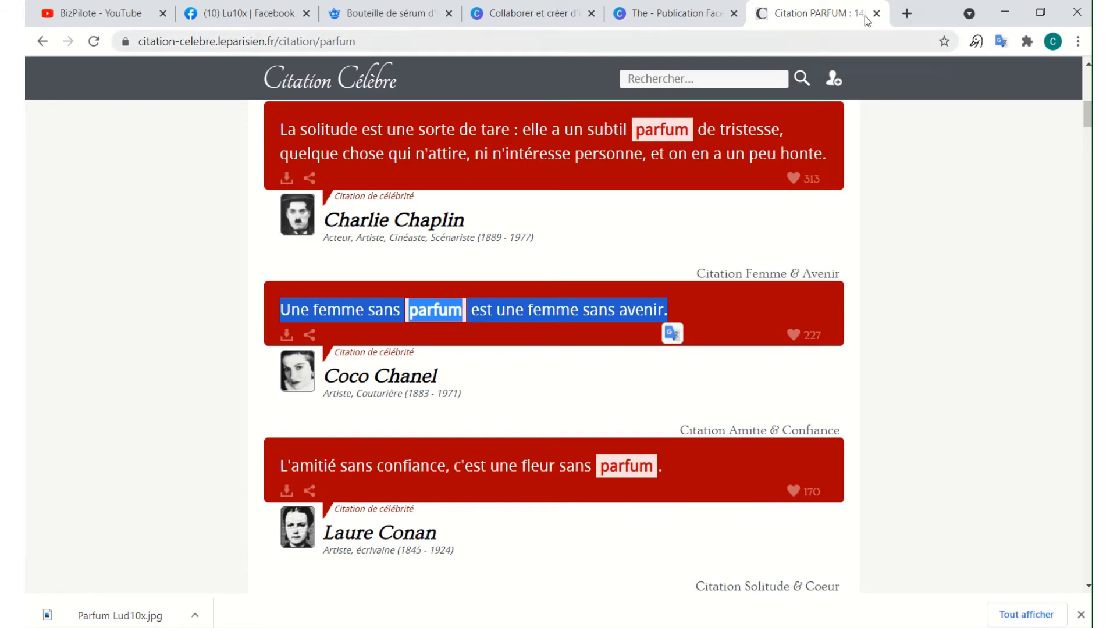
pyautogui.click(906, 14)
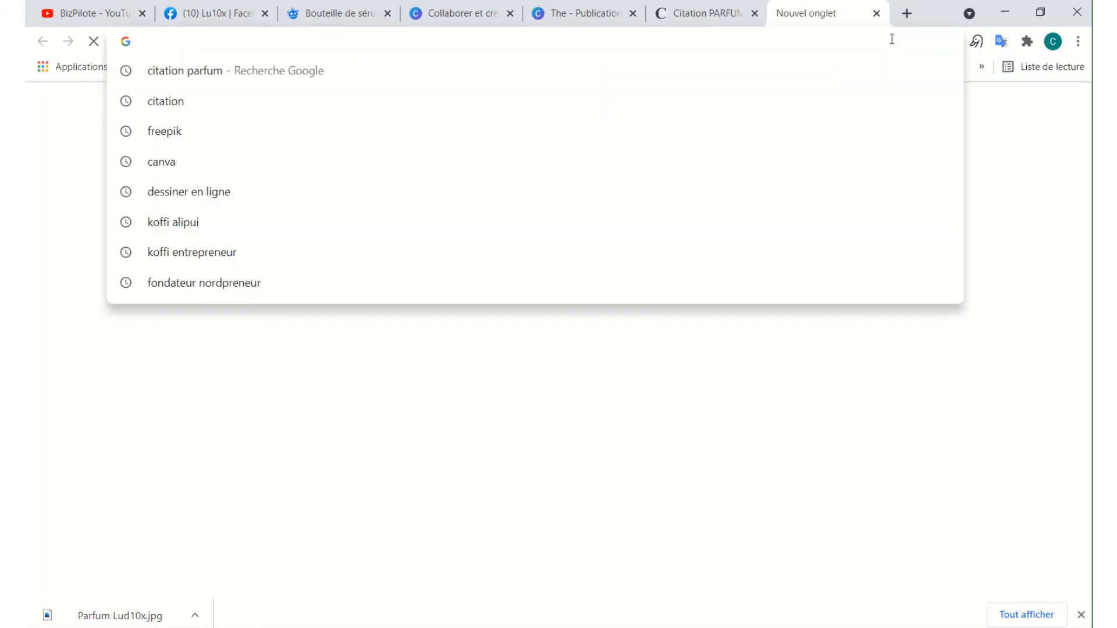
pyautogui.hotkey('ctrl', 'v')
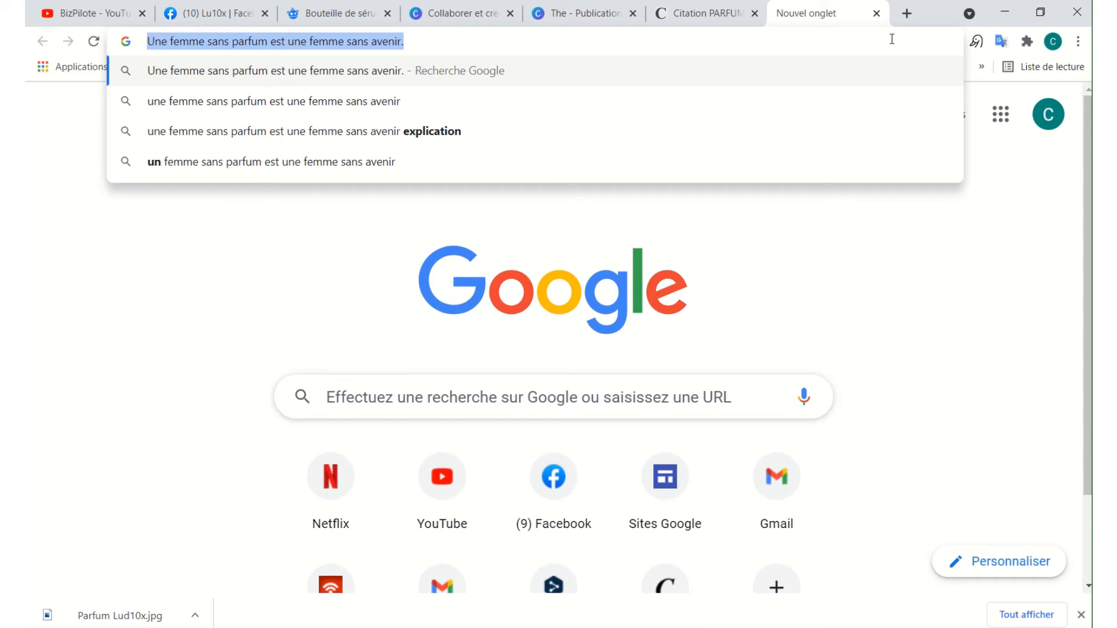
pyautogui.press('BackSpace')
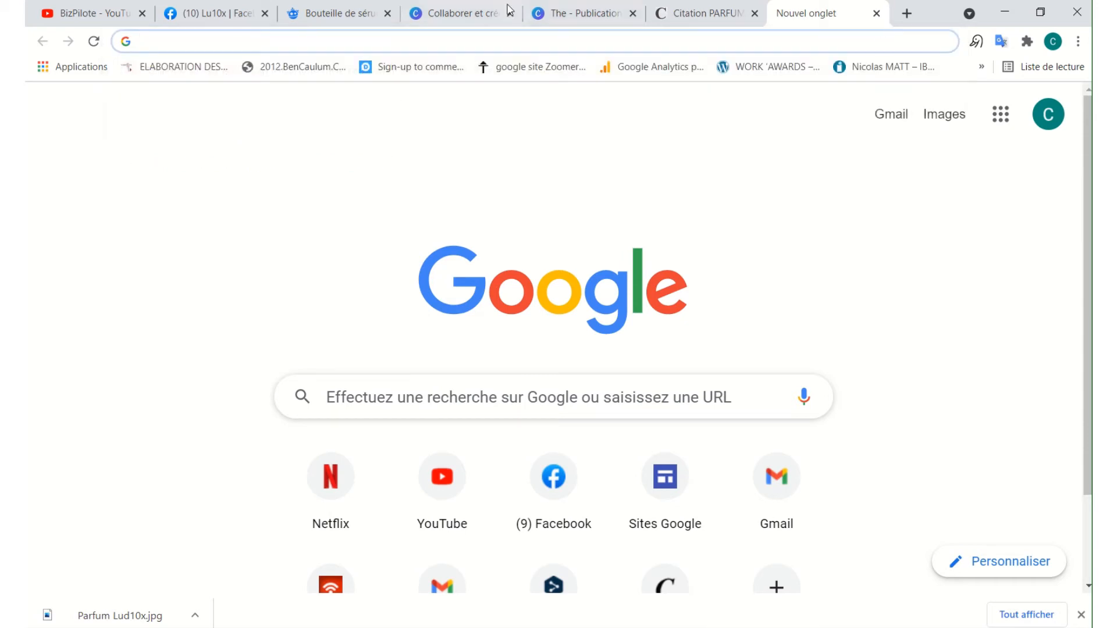
pyautogui.click(692, 177)
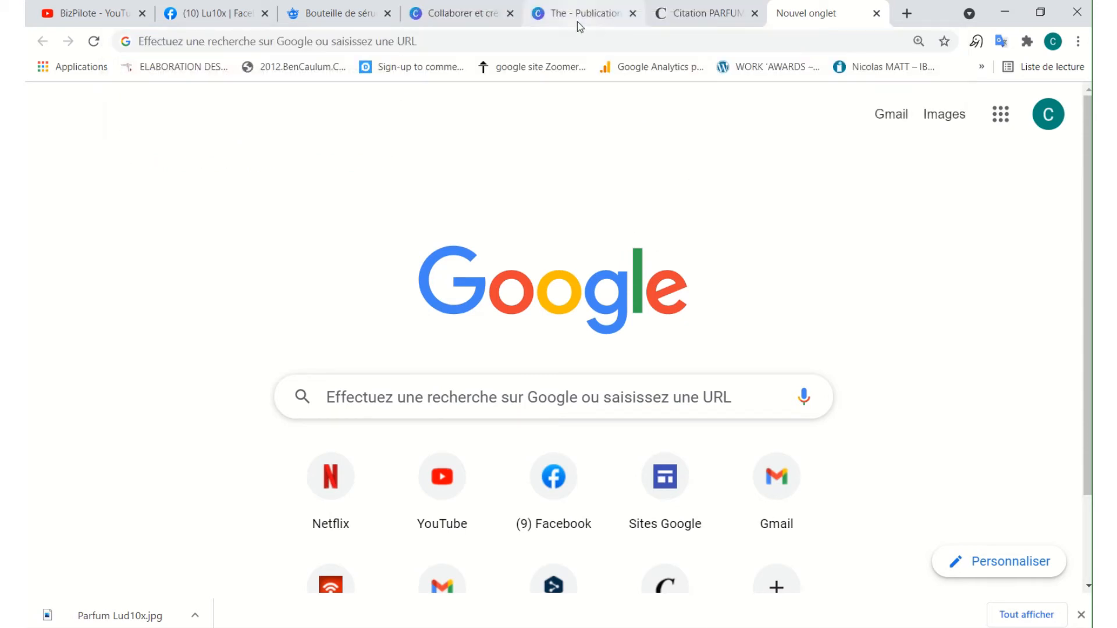
# Return to the Canva design and replace the headline text with the copied quote "Une femme sans parfum est une femme sans avenir.".
pyautogui.click(579, 24)
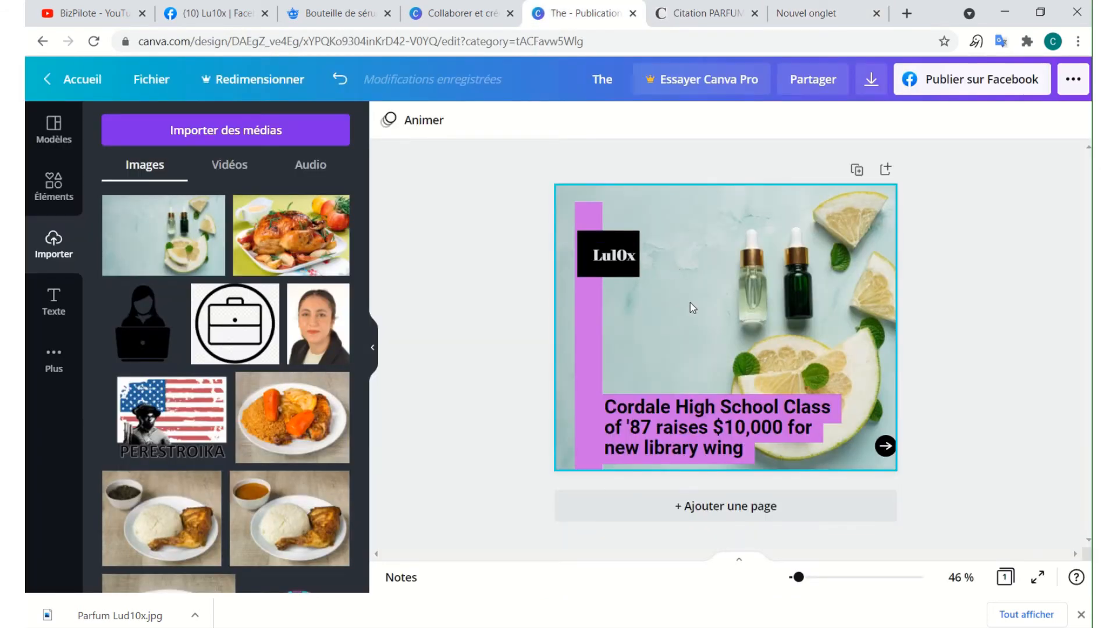
pyautogui.click(707, 421)
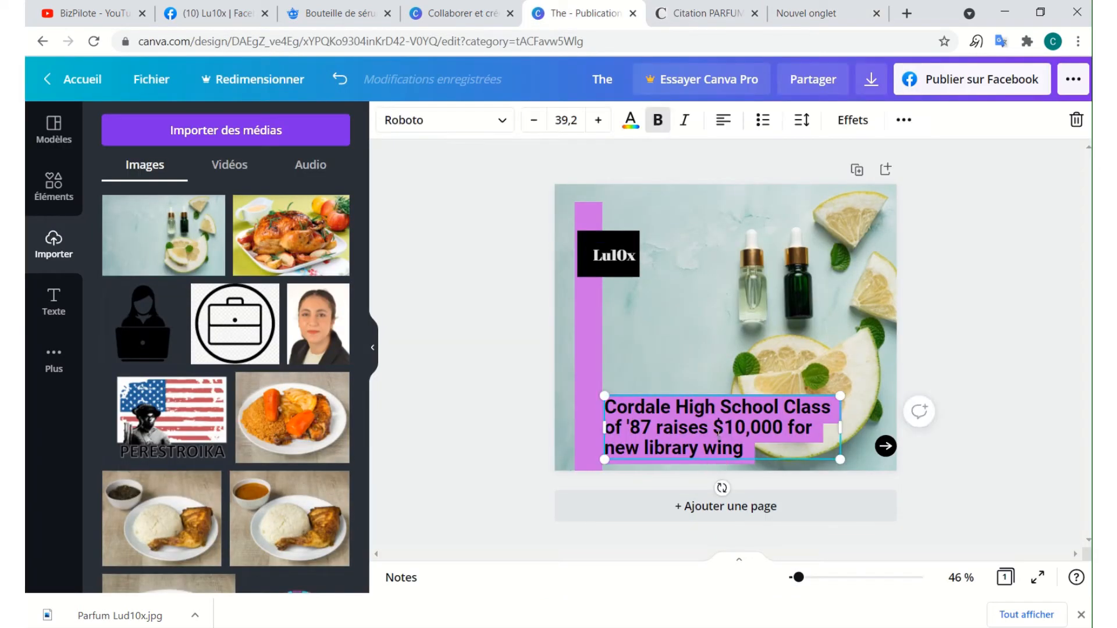
pyautogui.doubleClick(718, 433)
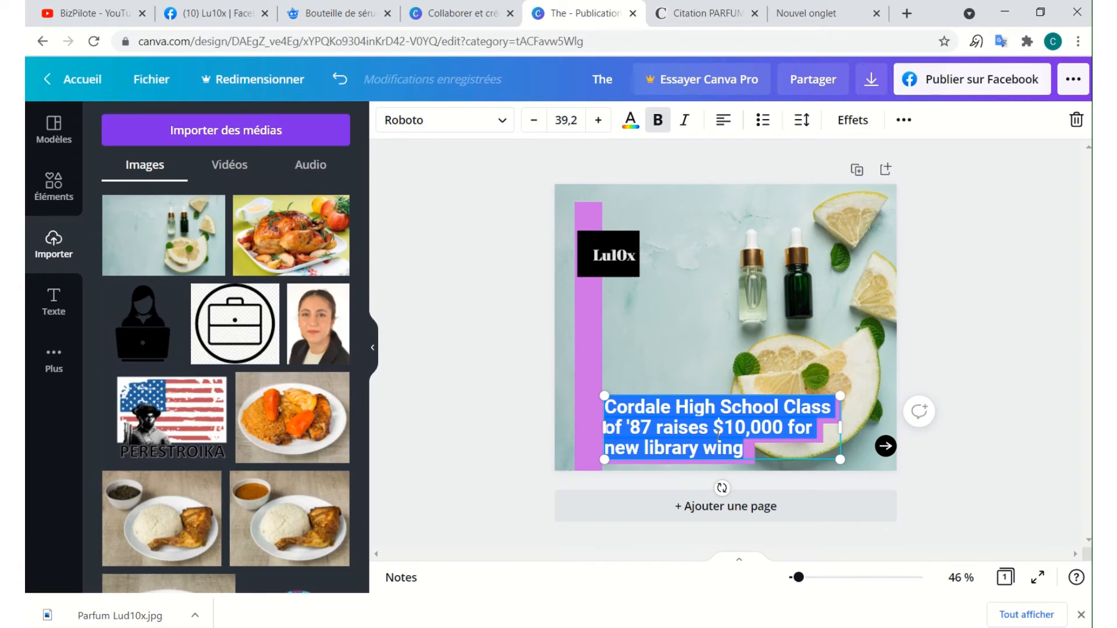
pyautogui.press('BackSpace')
pyautogui.hotkey('ctrl', 'v')
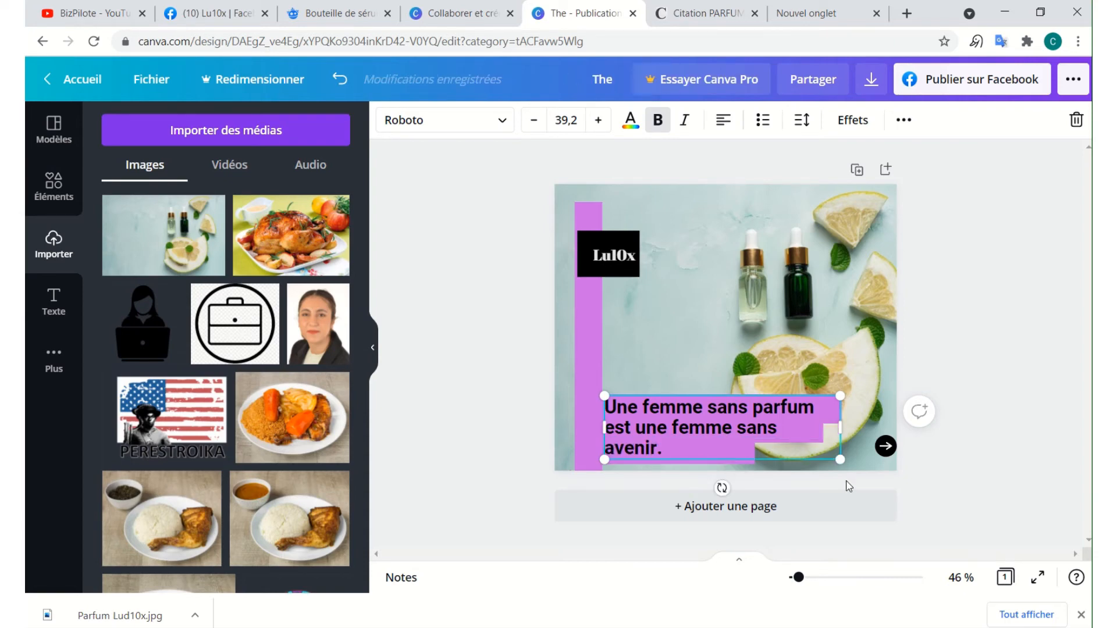
pyautogui.click(948, 422)
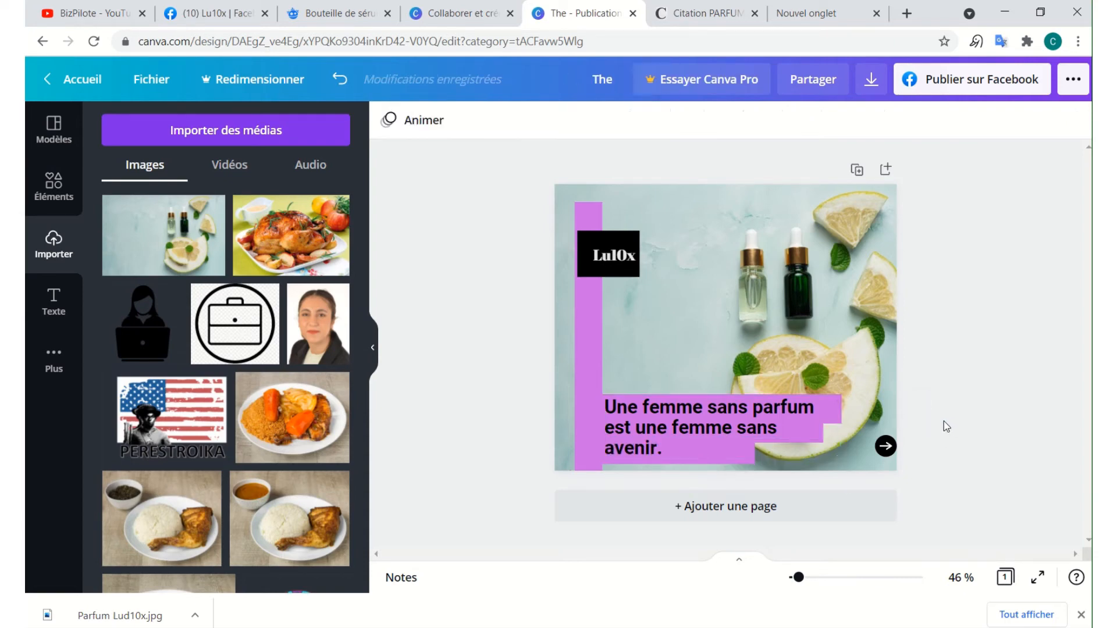
# Copy the author name "Coco Chanel" from the quote page and add it on its own line under the quote in Canva.
pyautogui.click(727, 18)
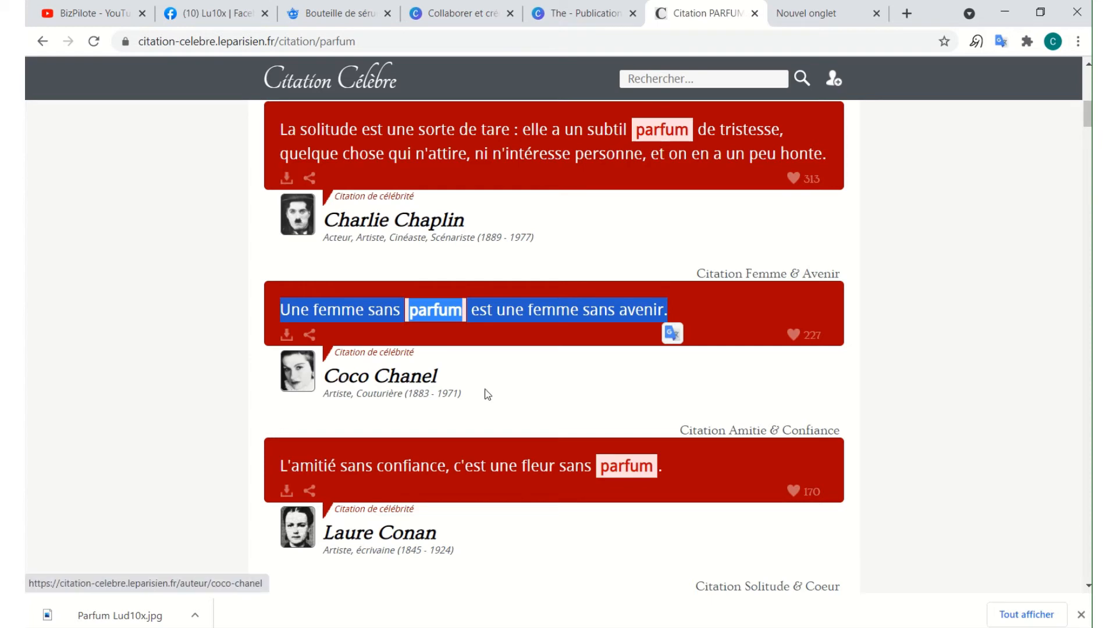
pyautogui.moveTo(456, 374); pyautogui.dragTo(329, 394)
pyautogui.hotkey('ctrl', 'c')
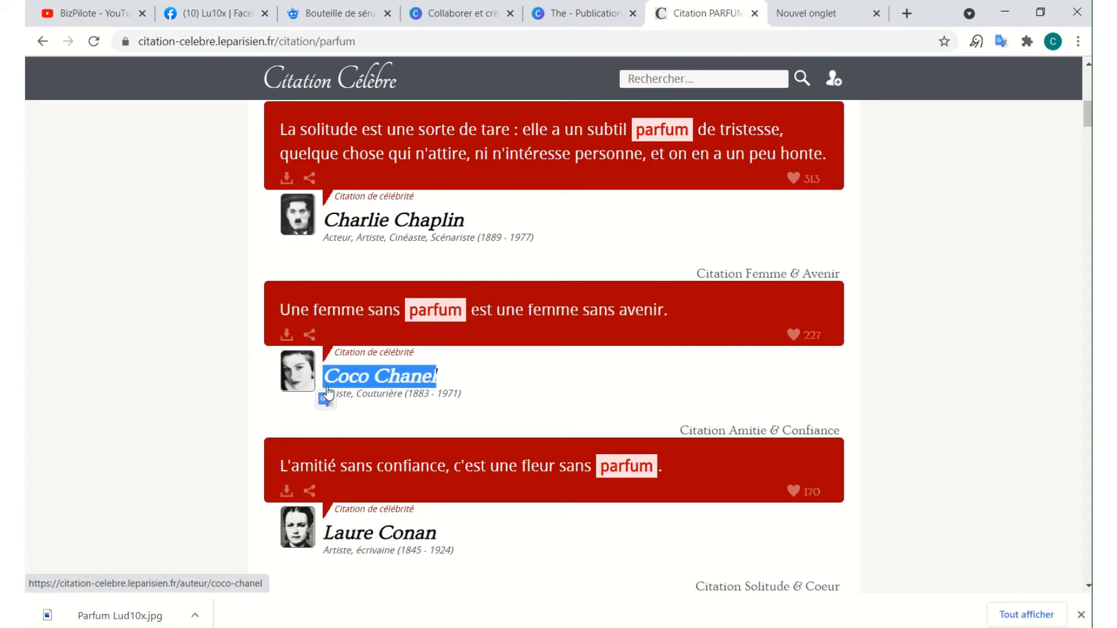
pyautogui.click(567, 17)
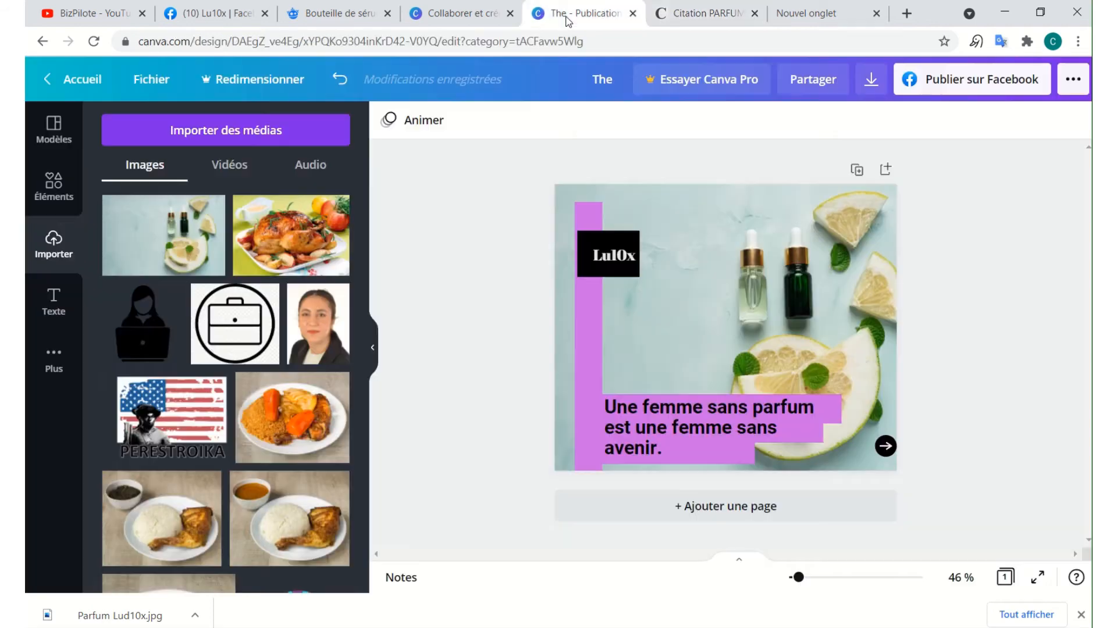
pyautogui.click(699, 448)
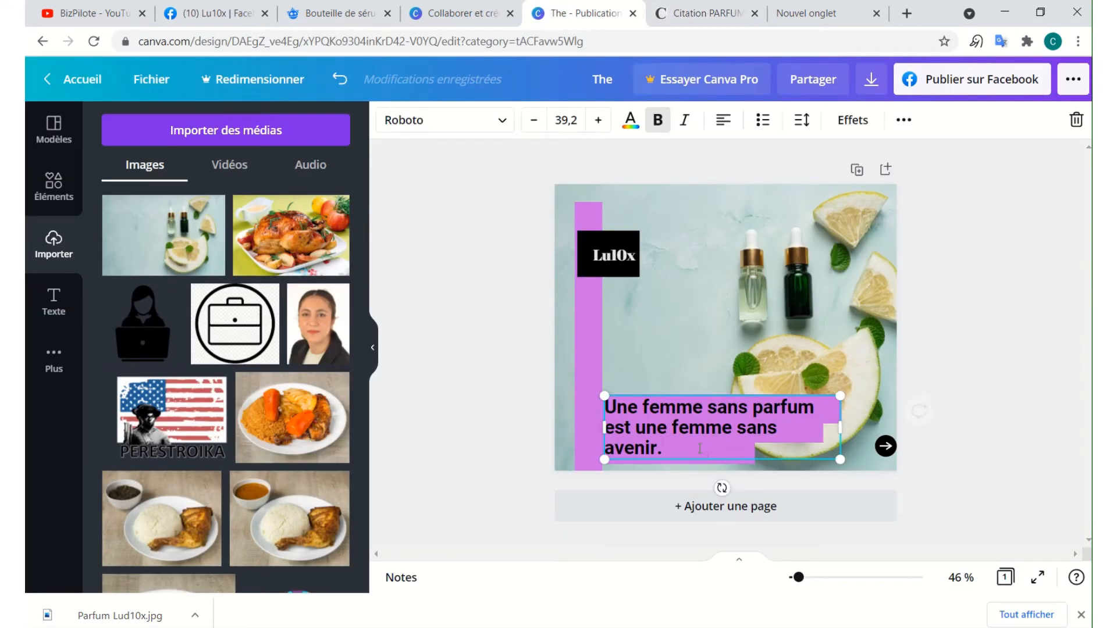
pyautogui.click(699, 449)
pyautogui.hotkey('ctrl', 'v')
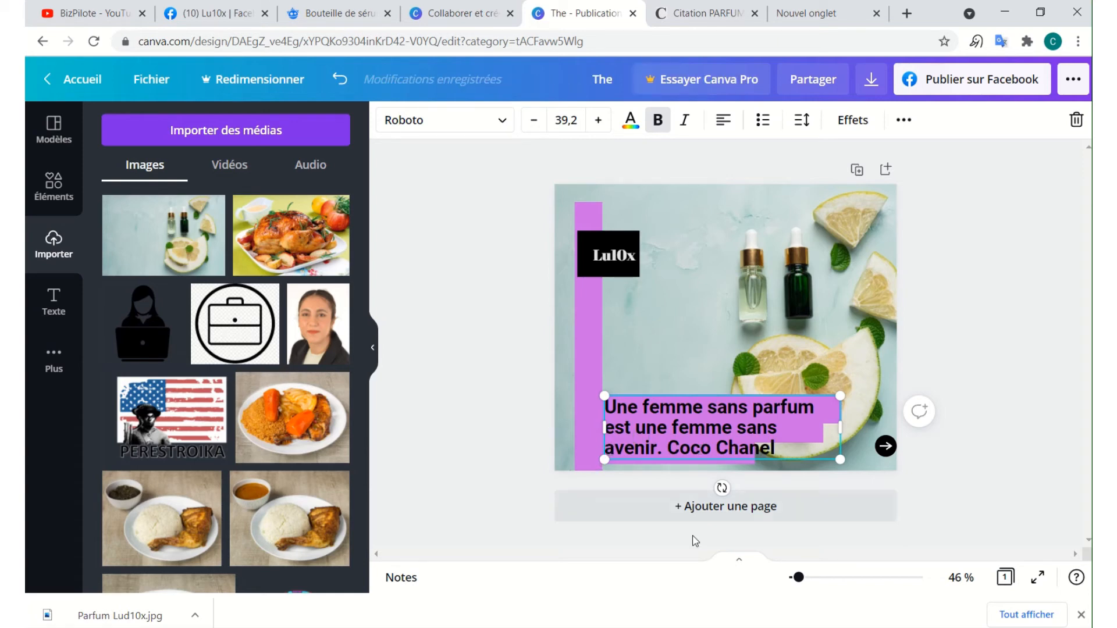
pyautogui.press('Return')
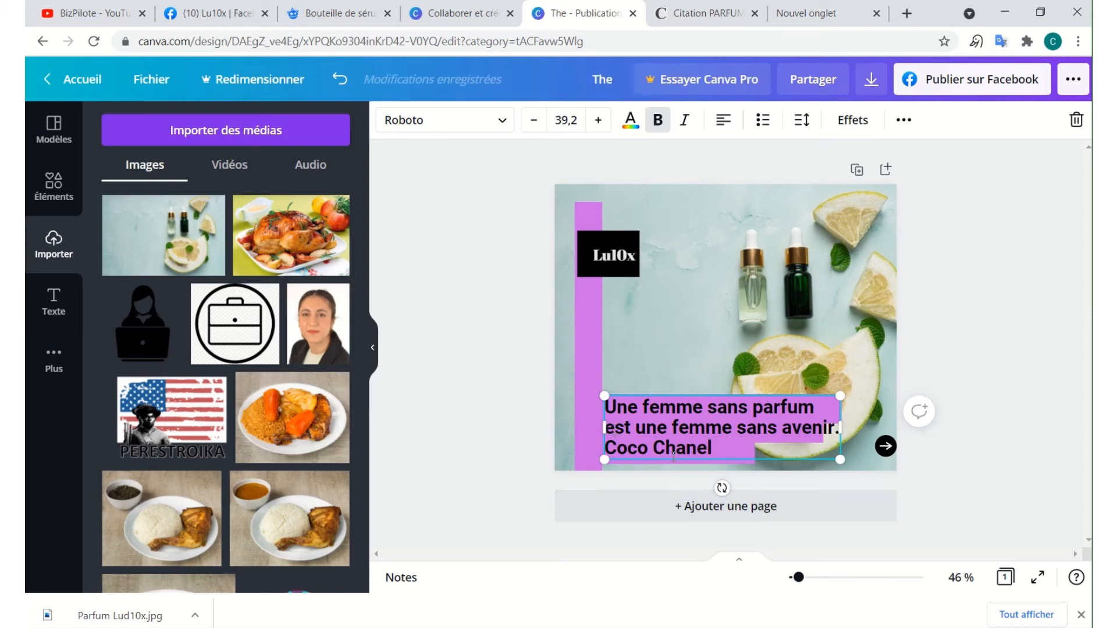
# Select only the author name "Coco Chanel" and reduce the font size to 37,2.
pyautogui.hotkey('ctrl', 'a')
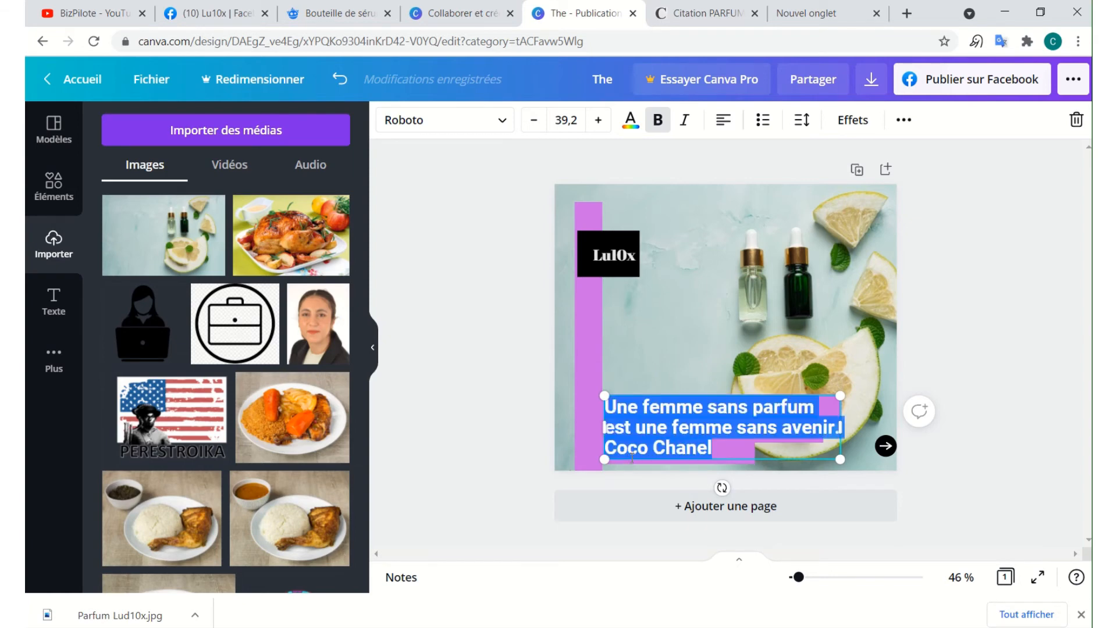
pyautogui.press('Escape')
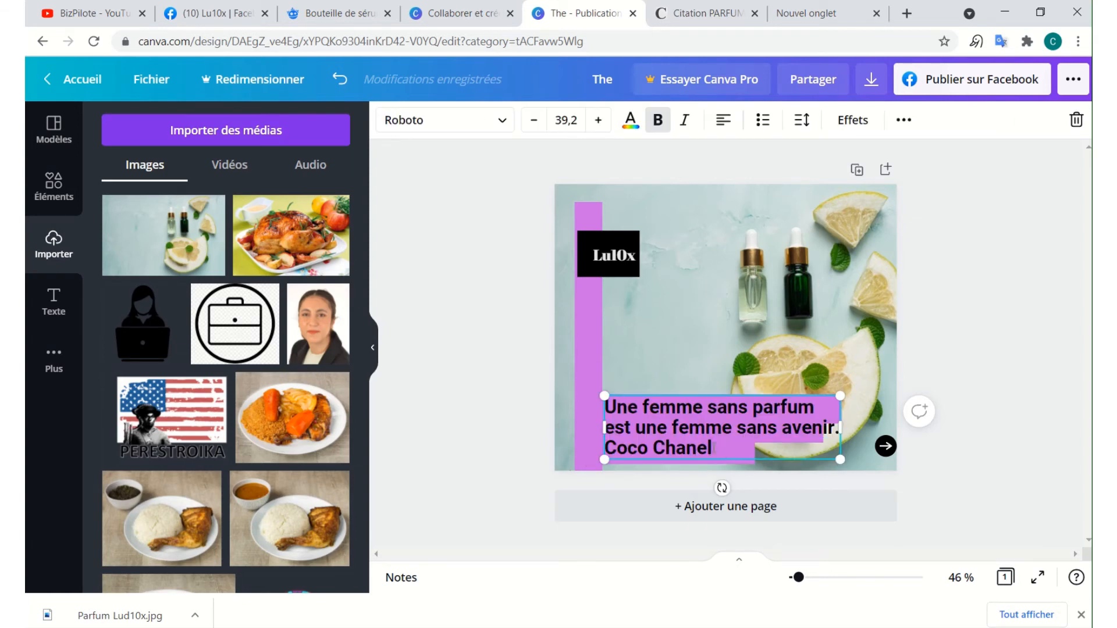
pyautogui.tripleClick(672, 457)
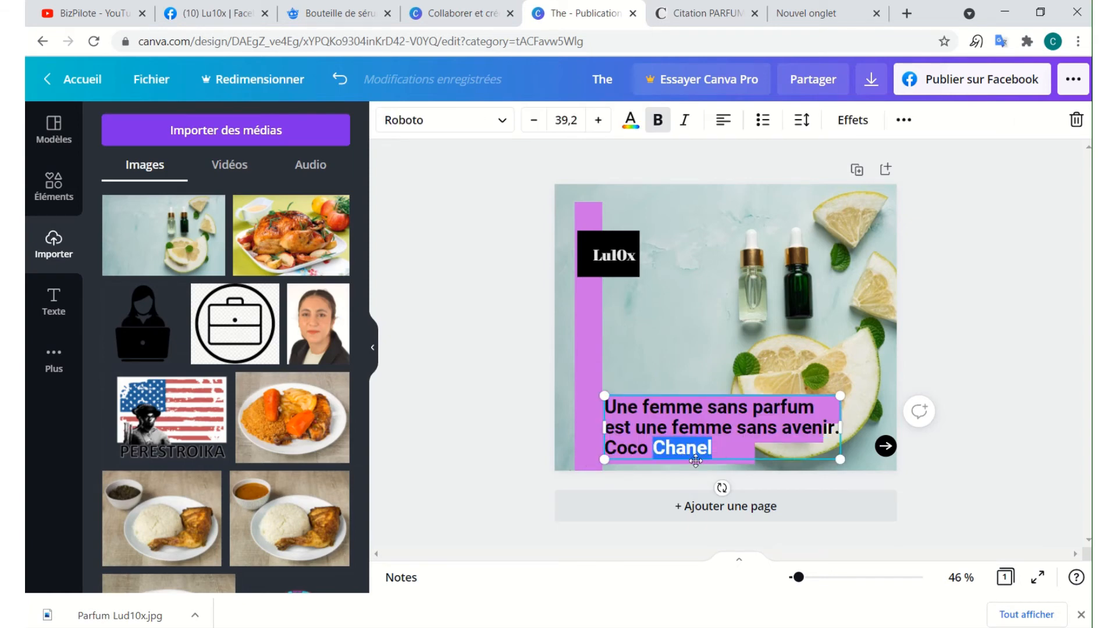
pyautogui.click(603, 449)
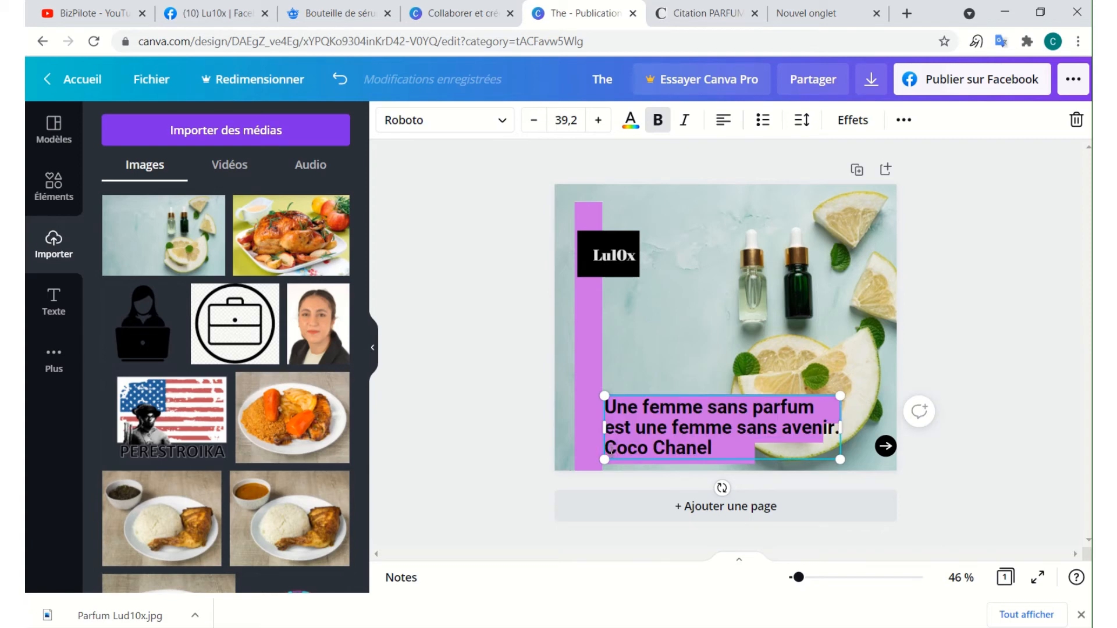
pyautogui.hotkey('shift', 'Right')
pyautogui.hotkey('shift', 'Right')
pyautogui.hotkey('shift', 'Right')
pyautogui.hotkey('shift', 'Right')
pyautogui.hotkey('shift', 'Right')
pyautogui.hotkey('shift', 'Right')
pyautogui.hotkey('shift', 'Right')
pyautogui.hotkey('shift', 'Right')
pyautogui.hotkey('shift', 'Right')
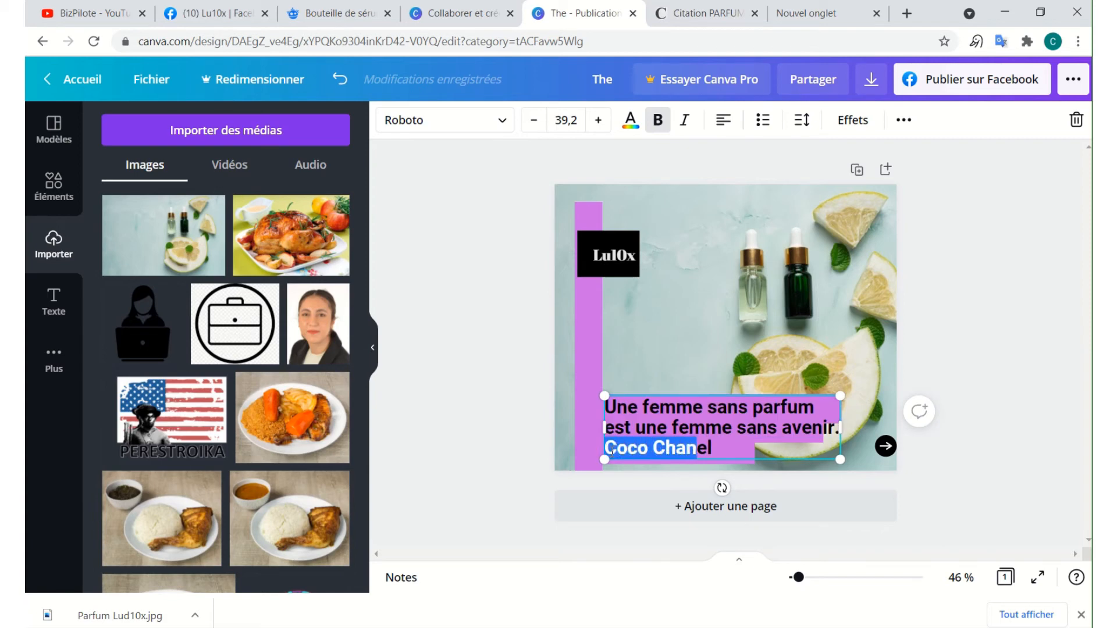
pyautogui.hotkey('shift', 'Right')
pyautogui.hotkey('shift', 'Right')
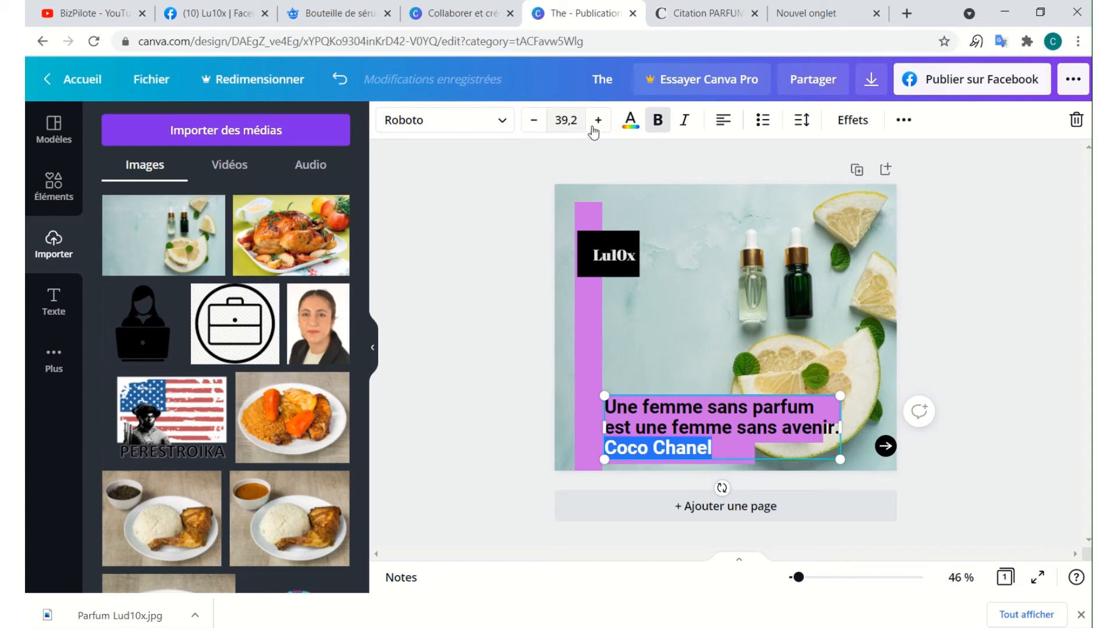
pyautogui.click(535, 121)
pyautogui.click(535, 121)
pyautogui.click(535, 121)
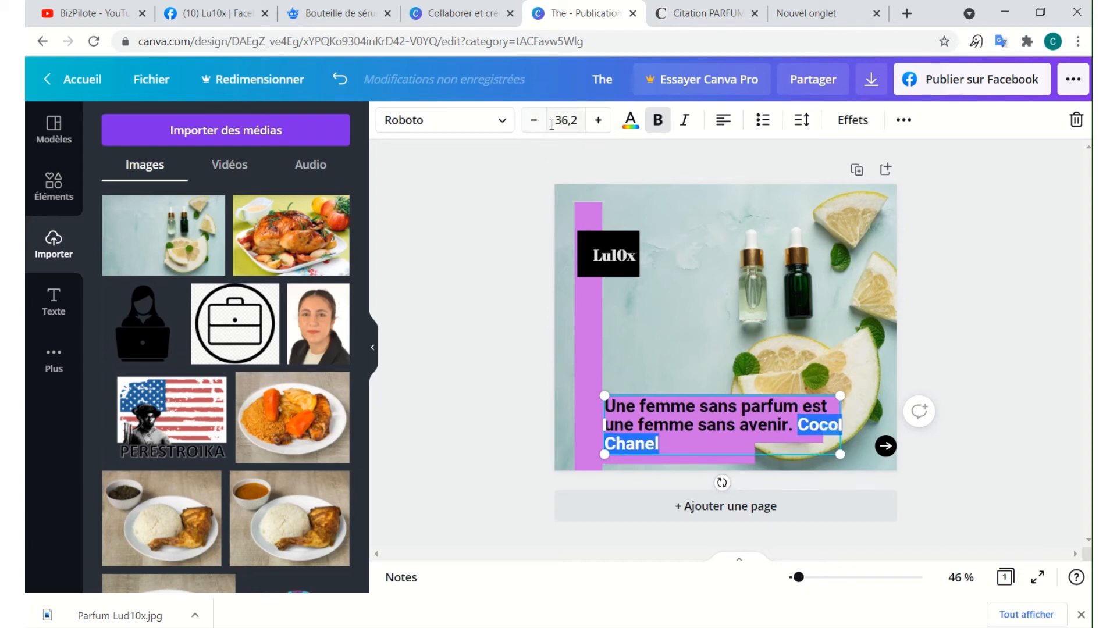
pyautogui.click(597, 121)
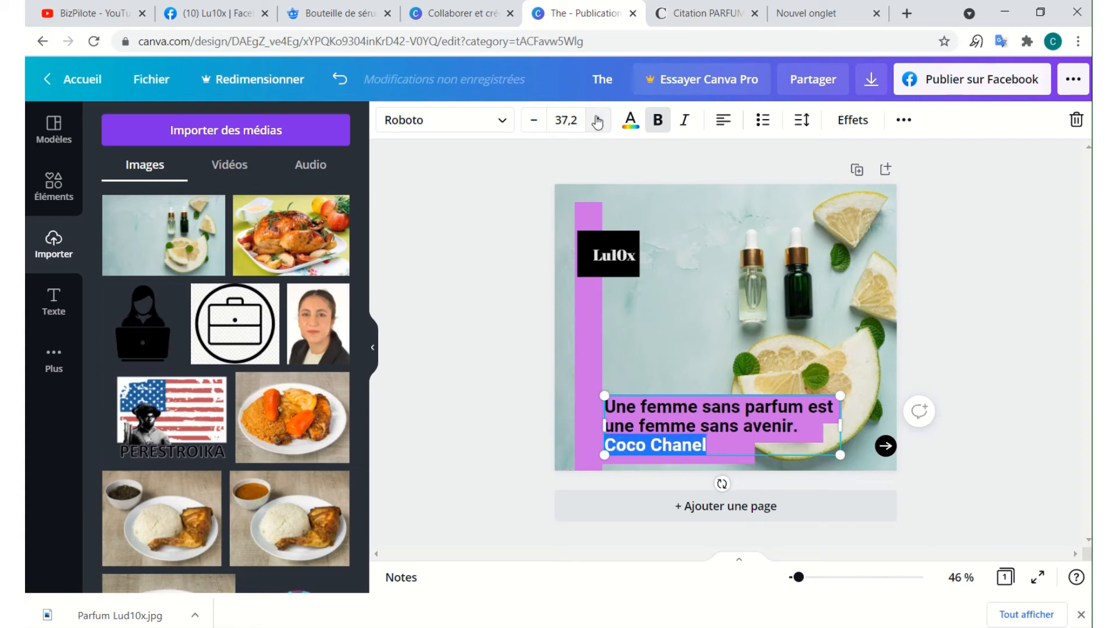
# Make the author name "Coco Chanel" italic and colour it light turquoise.
pyautogui.click(686, 121)
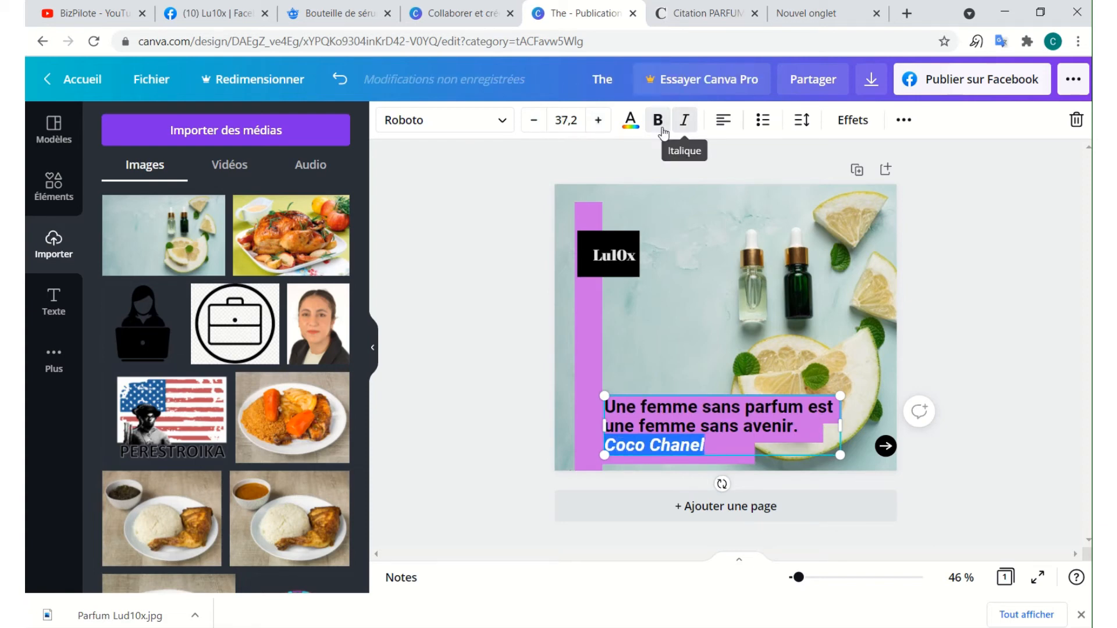
pyautogui.click(630, 122)
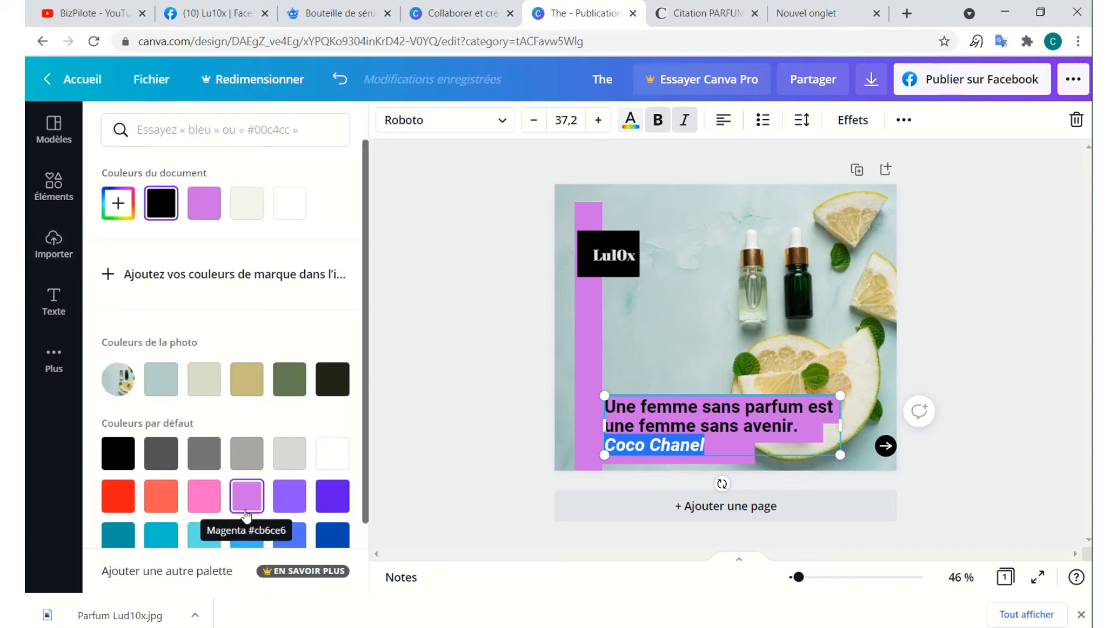
pyautogui.scroll(-2, 247, 515)
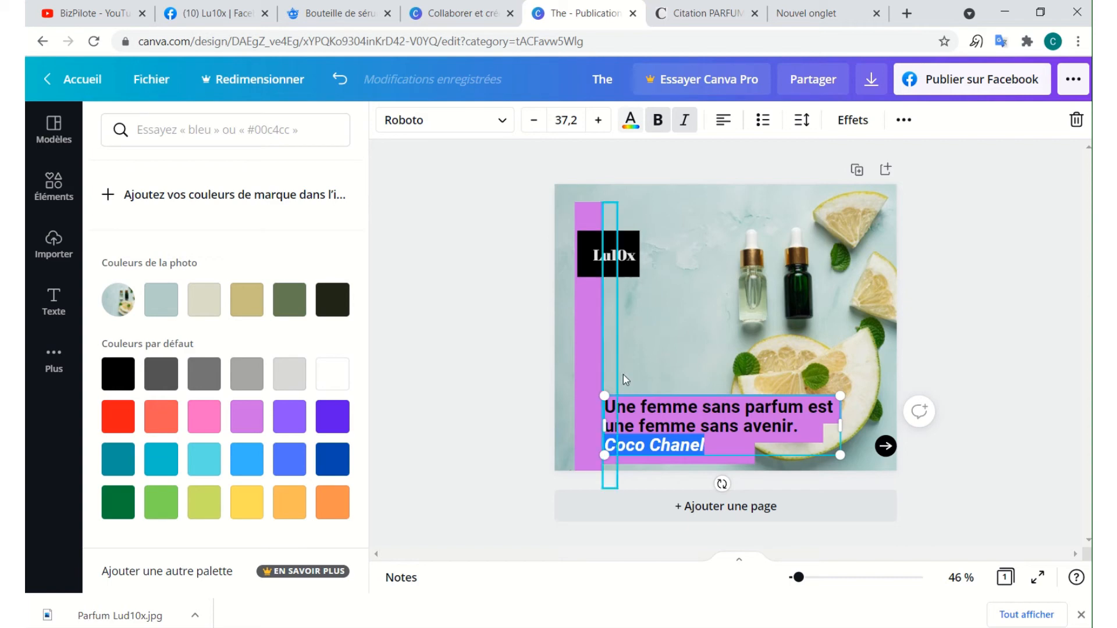
pyautogui.click(217, 471)
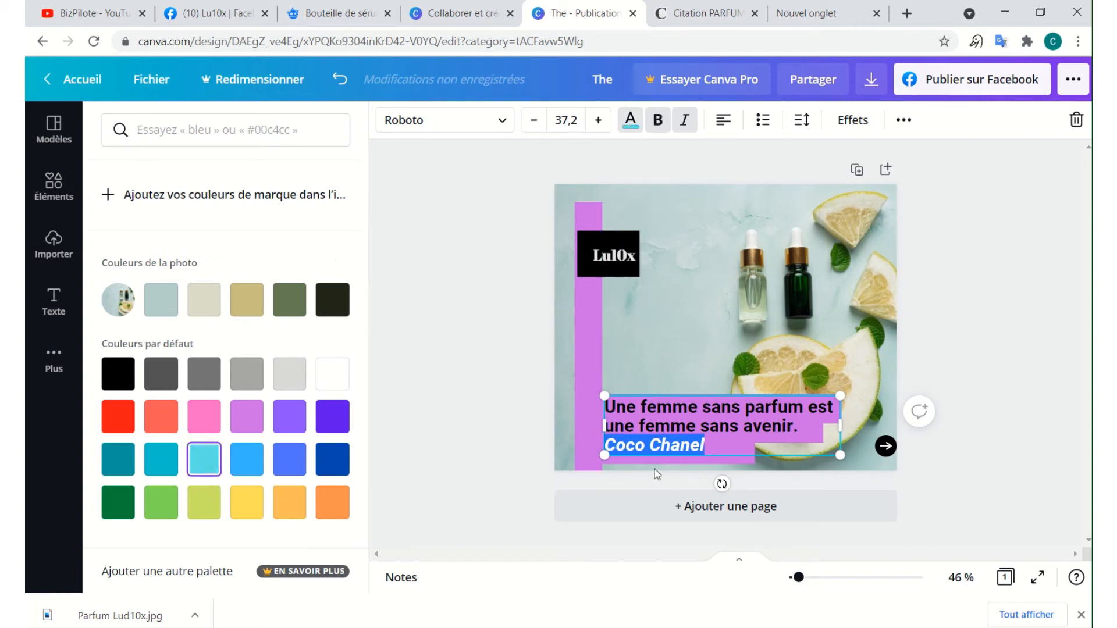
pyautogui.click(672, 352)
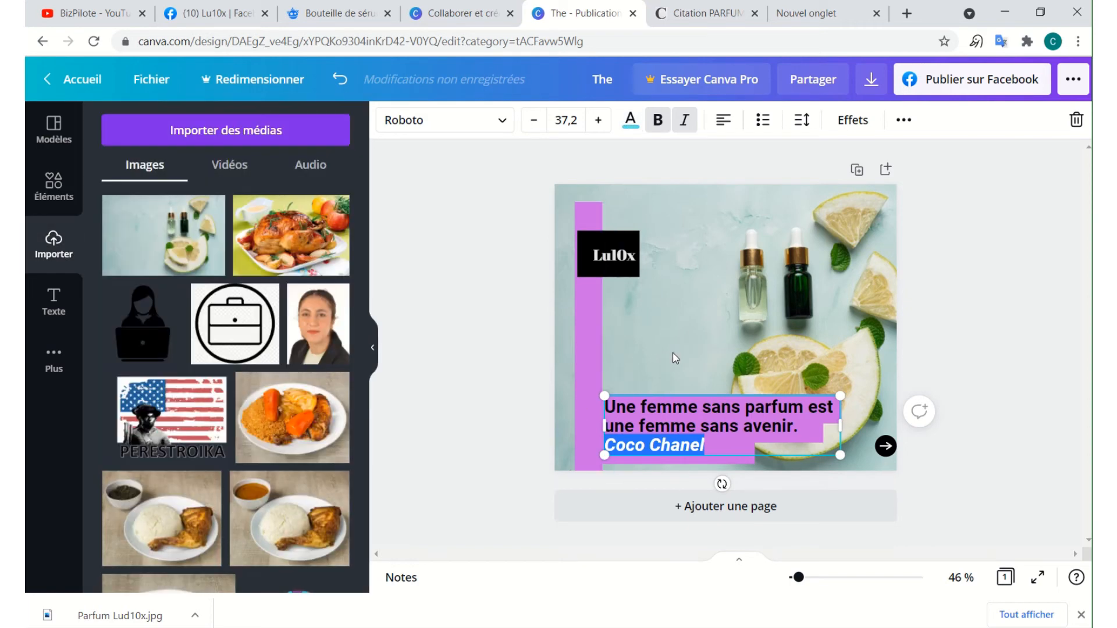
pyautogui.click(675, 358)
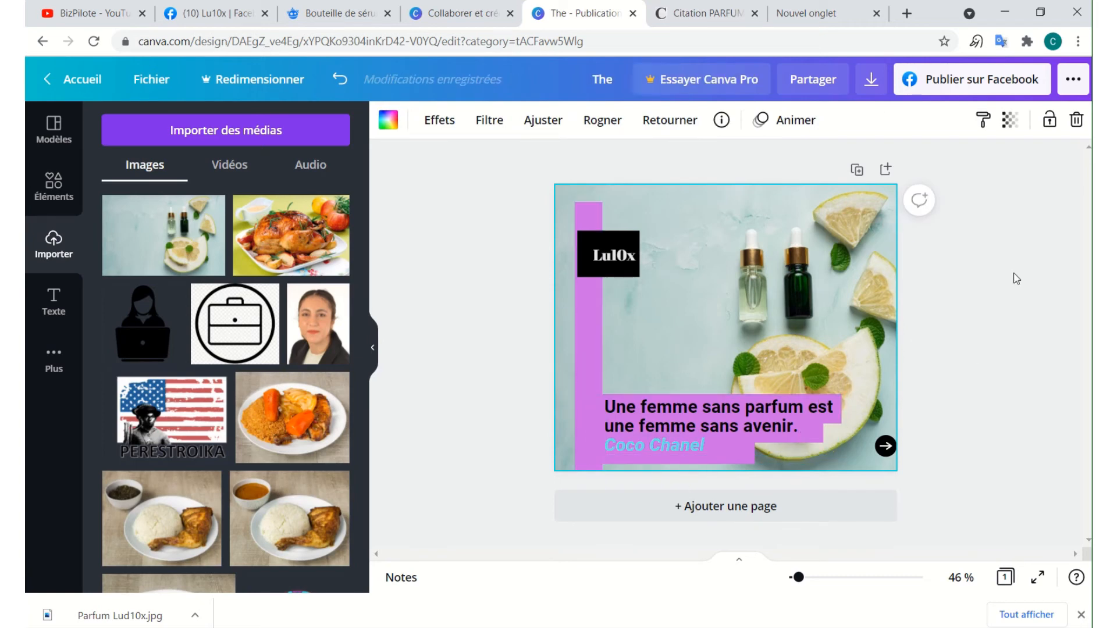
# Nudge the "Lu10x" text slightly left so it sits centred in its black box.
pyautogui.click(603, 262)
pyautogui.press('Left')
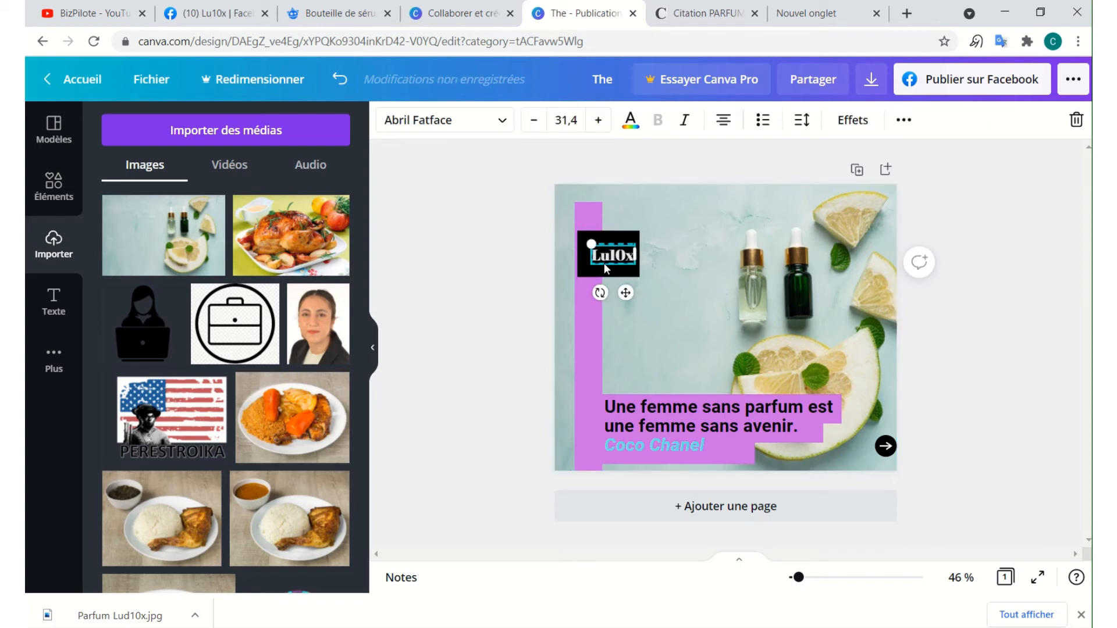
pyautogui.press('Left')
pyautogui.press('Left')
pyautogui.press('Left')
pyautogui.press('Left')
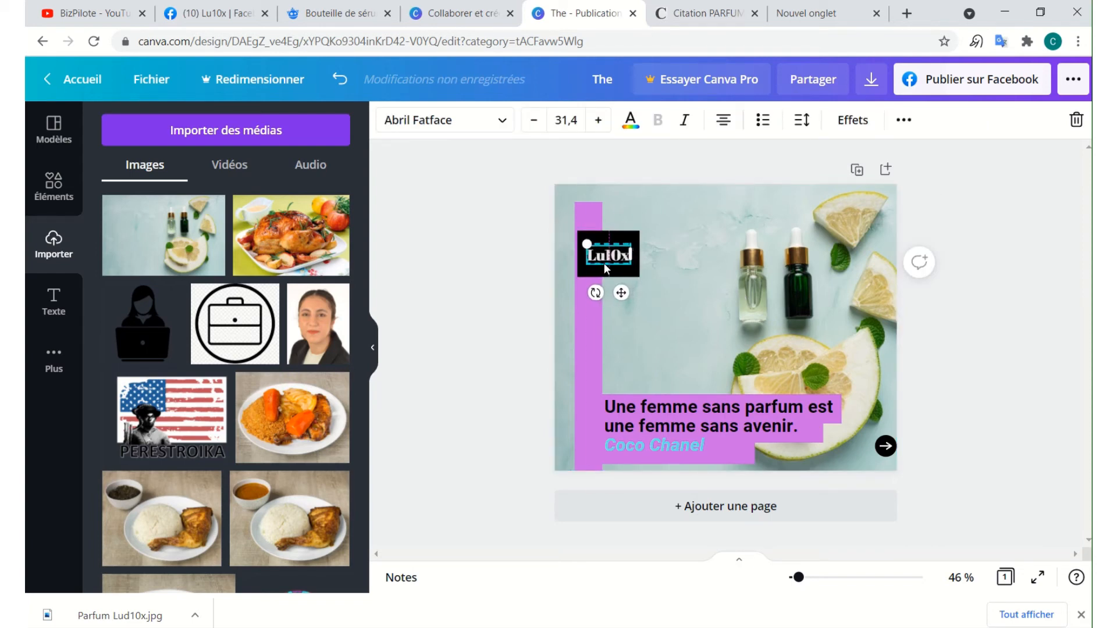
pyautogui.click(1075, 388)
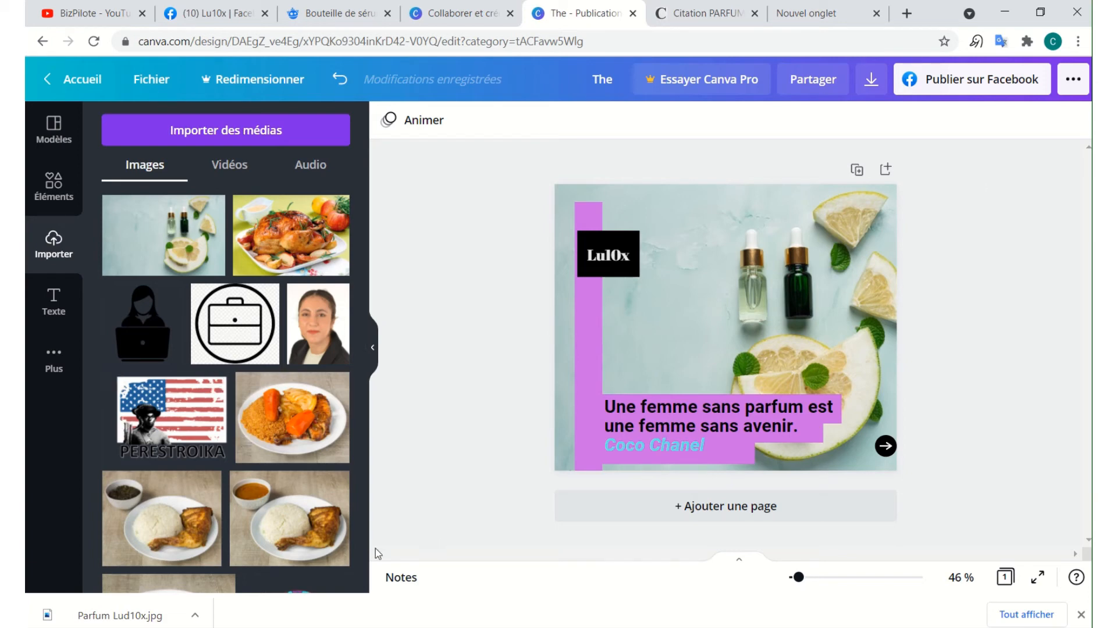
# Try the chicken-and-rice photo and the Perestroika flag image as the design's background, and undo both replacements.
pyautogui.moveTo(303, 520); pyautogui.dragTo(578, 308)
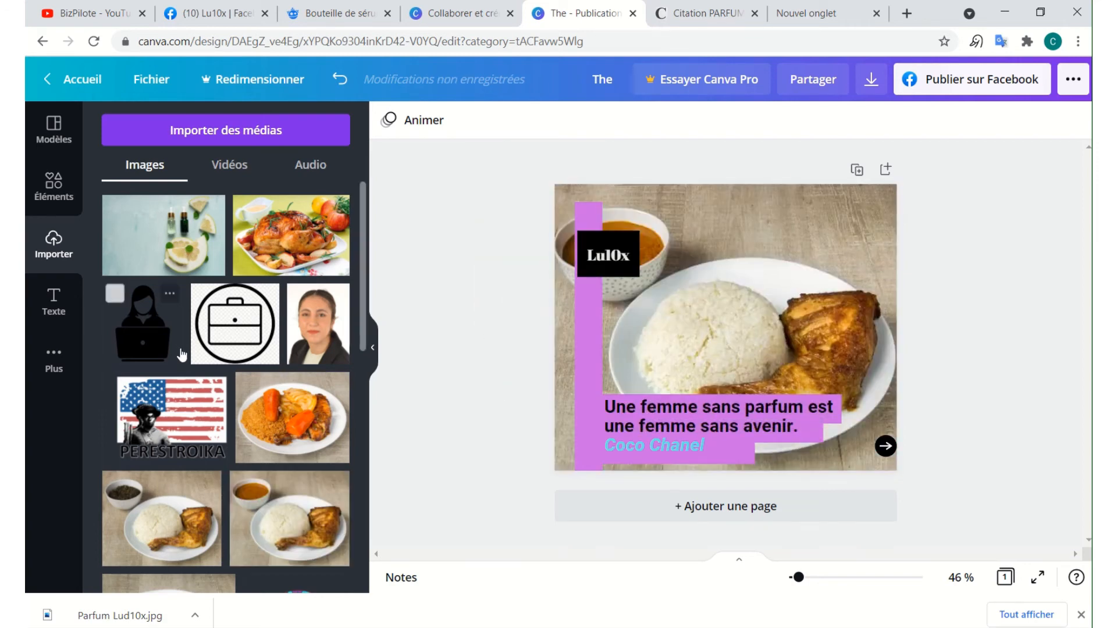
pyautogui.scroll(-5, 186, 378)
pyautogui.scroll(-5, 194, 412)
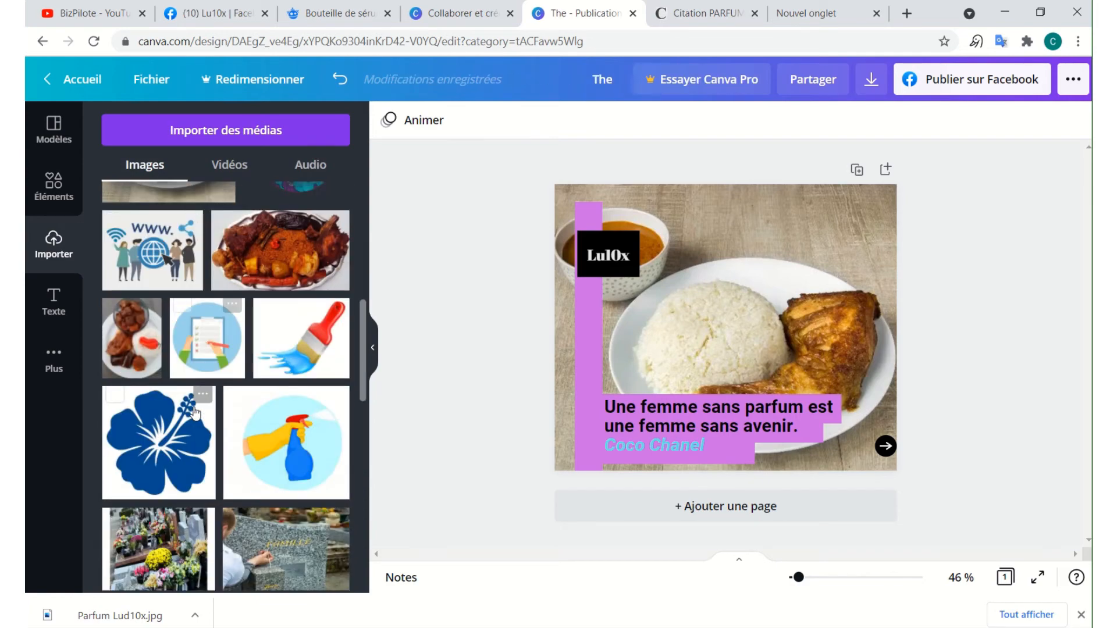
pyautogui.scroll(-10, 191, 435)
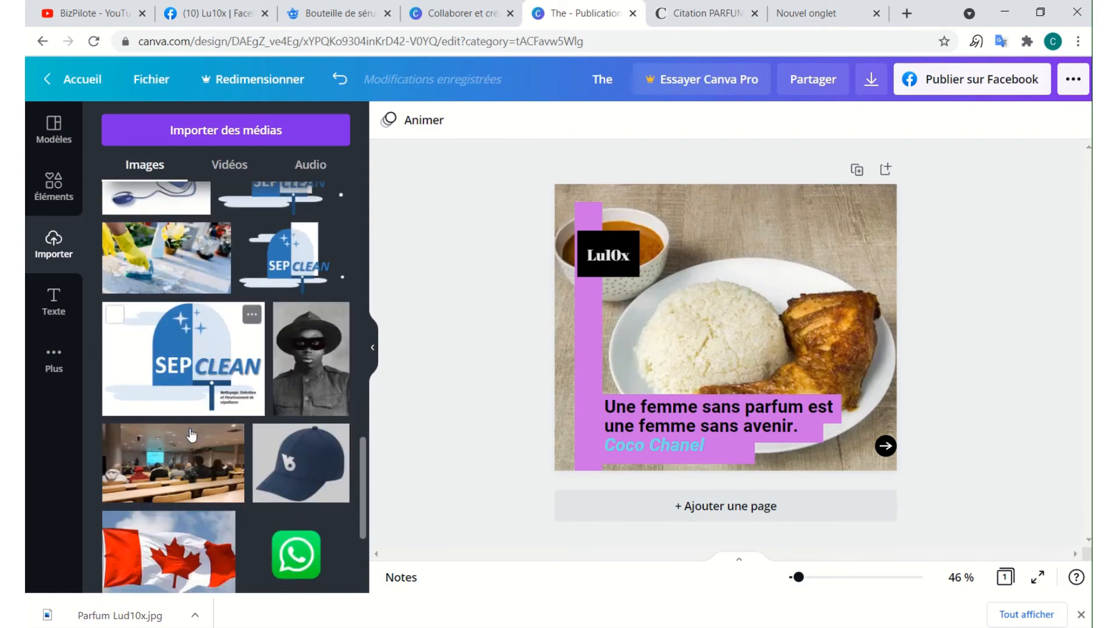
pyautogui.scroll(10, 190, 429)
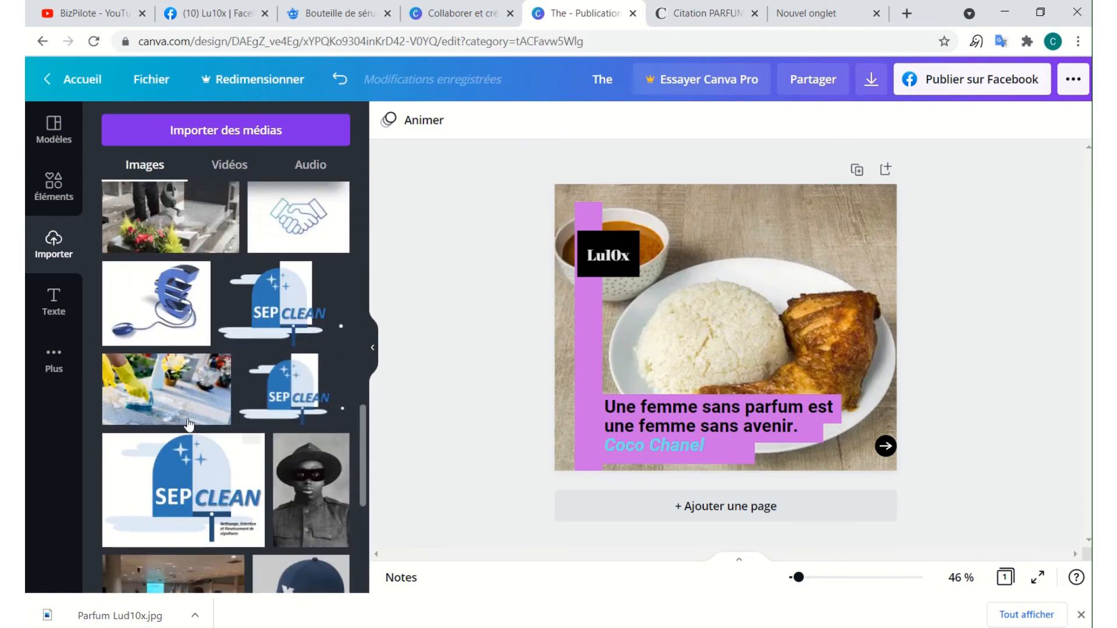
pyautogui.scroll(10, 189, 420)
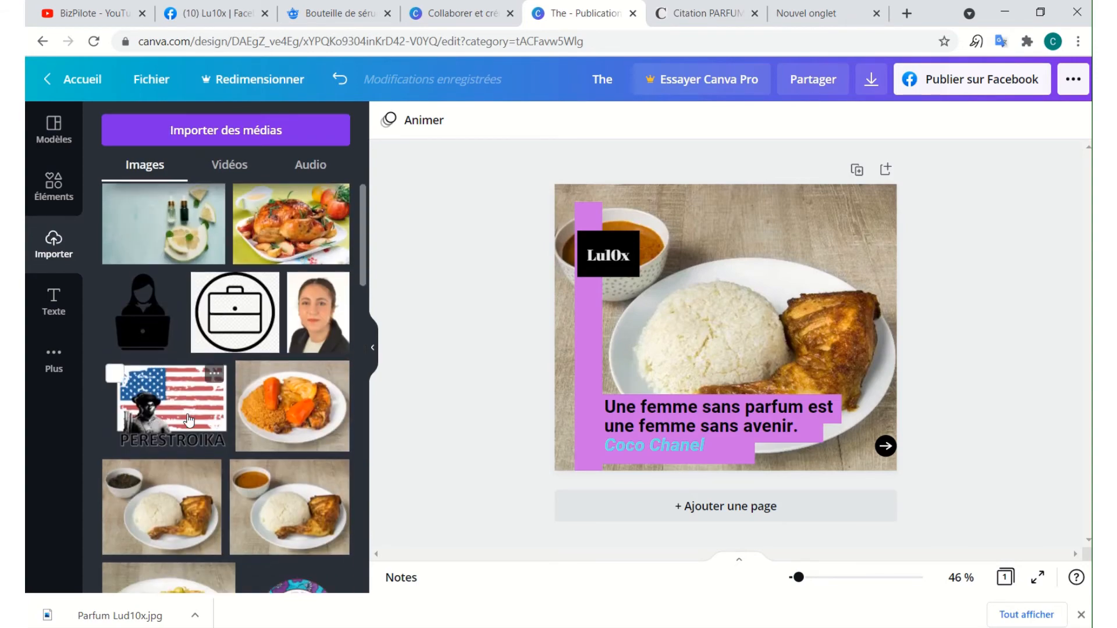
pyautogui.scroll(-2, 189, 420)
pyautogui.scroll(2, 189, 420)
pyautogui.scroll(-3, 189, 420)
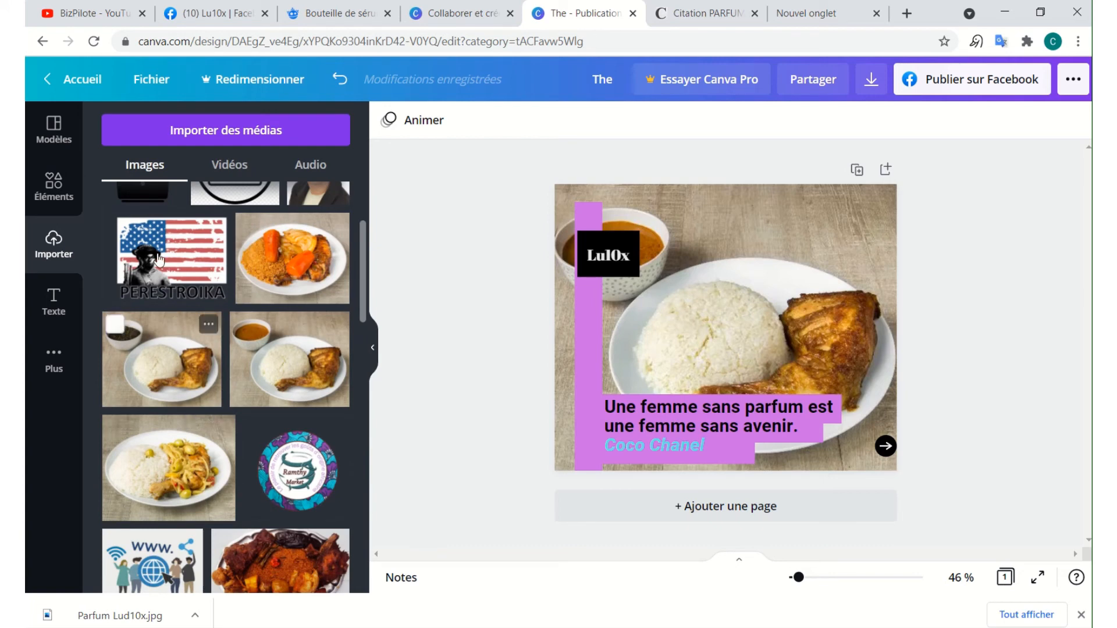
pyautogui.moveTo(175, 267); pyautogui.dragTo(576, 193)
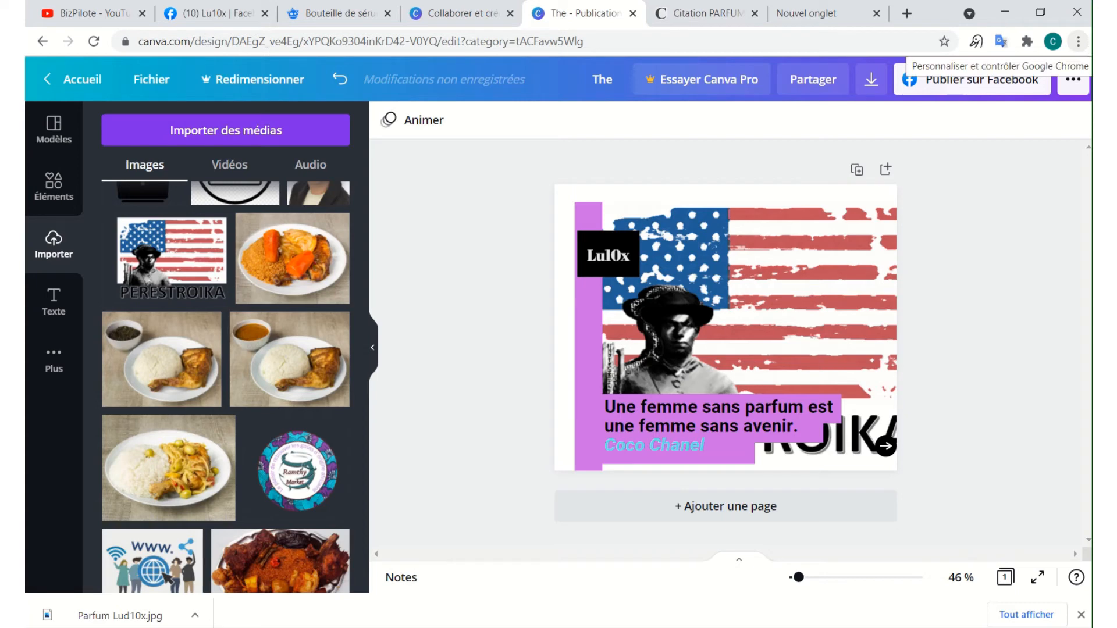
pyautogui.click(335, 88)
pyautogui.click(337, 86)
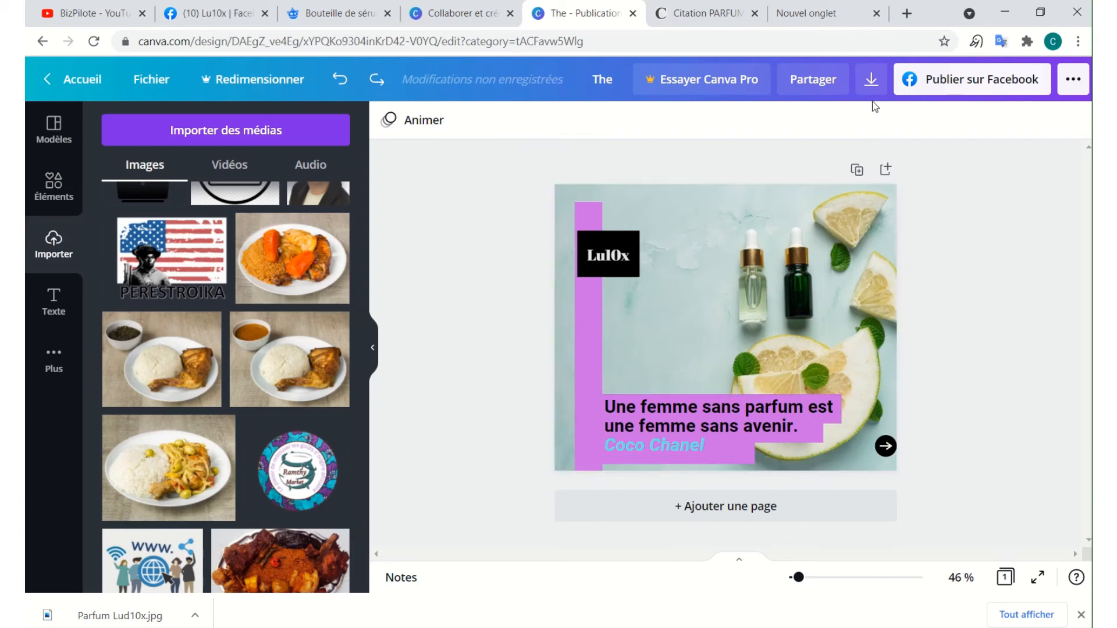
# Download the finished design as a PNG file and dismiss the download confirmation.
pyautogui.click(871, 82)
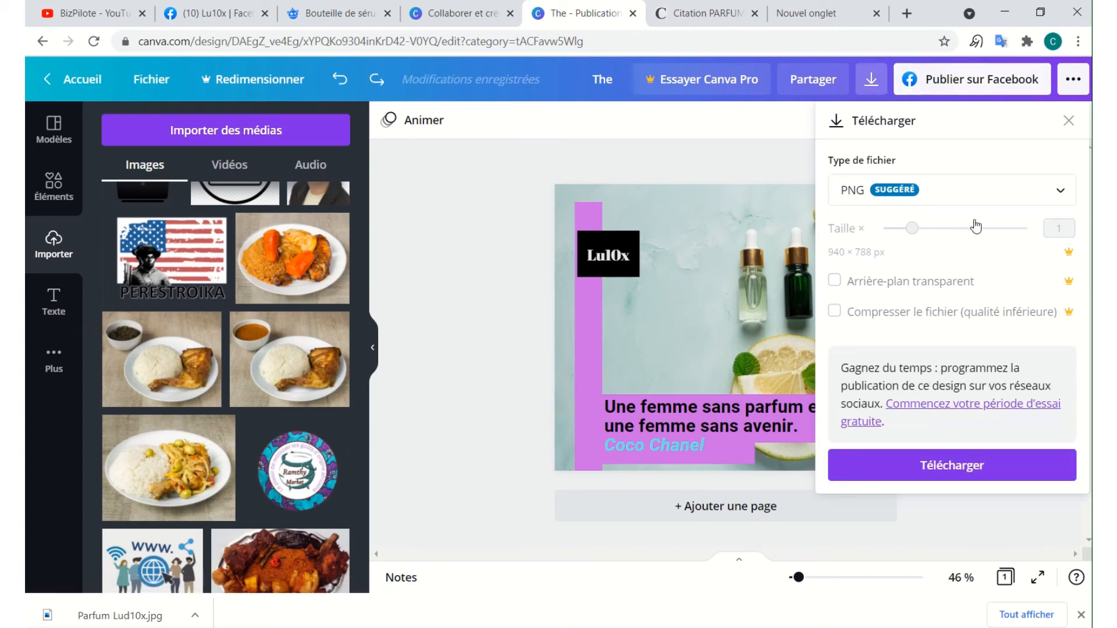
pyautogui.click(1069, 192)
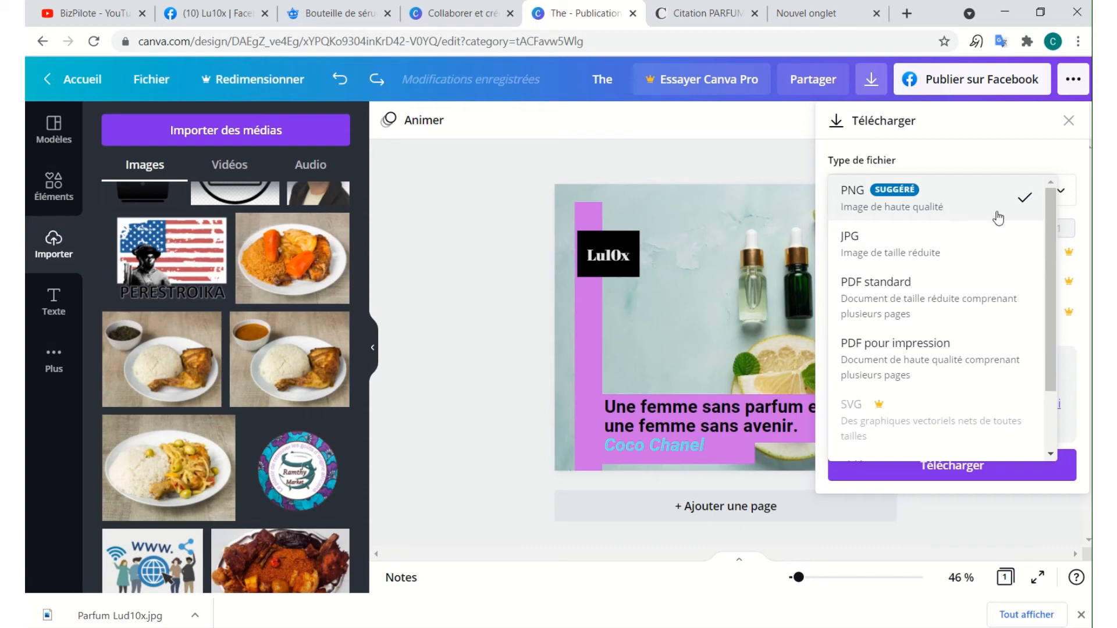
pyautogui.click(979, 212)
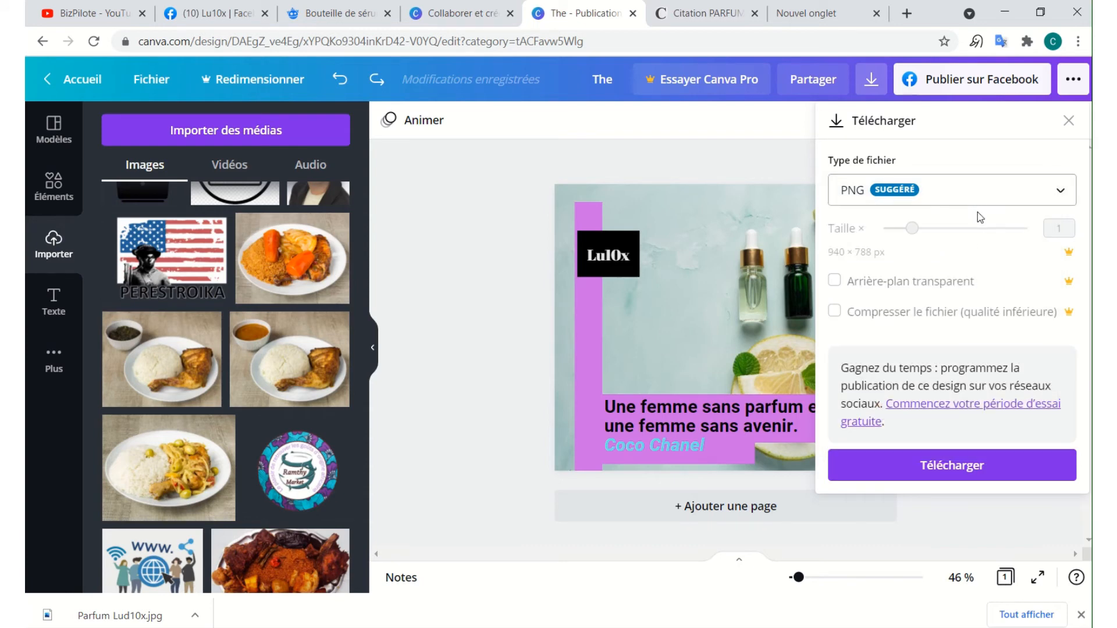
pyautogui.click(1019, 460)
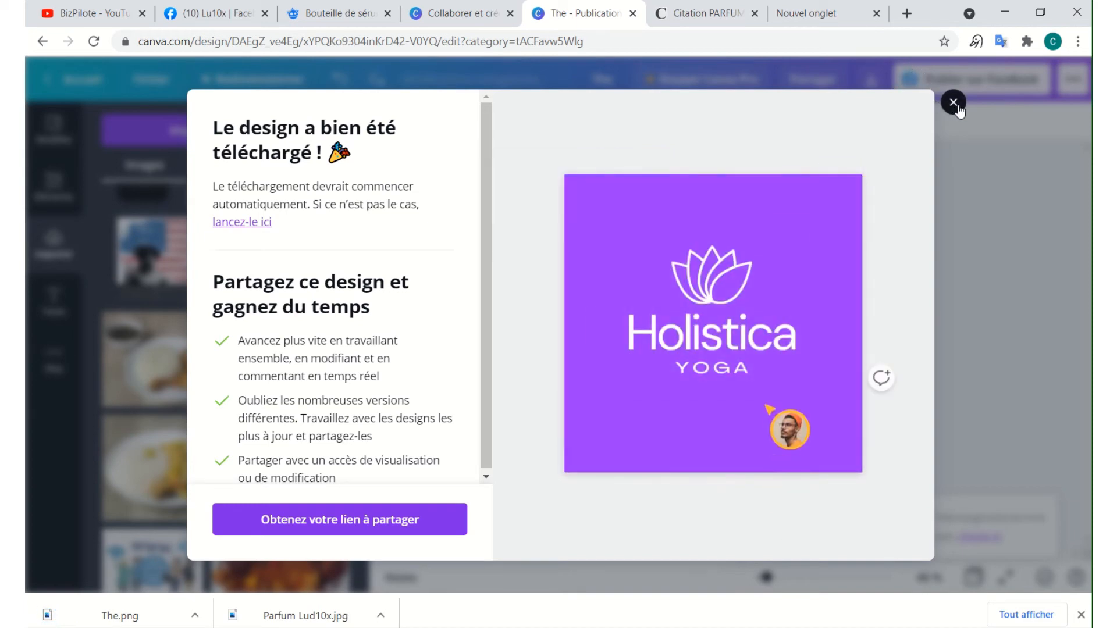
pyautogui.click(954, 104)
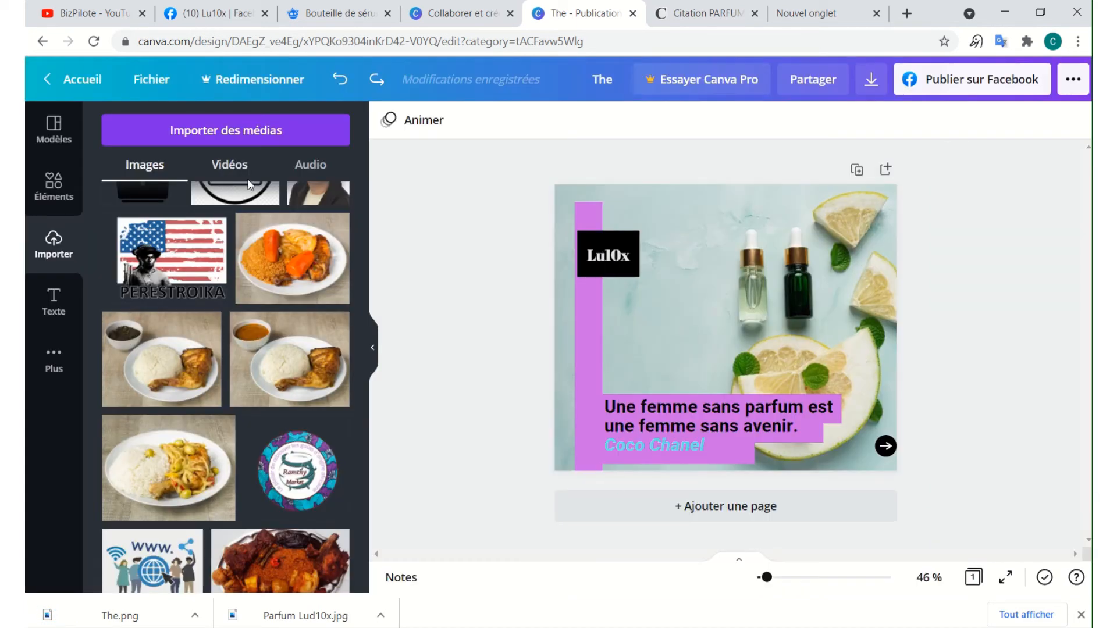
# Switch to the Lu10x Facebook page and locate the section for creating a publication.
pyautogui.click(215, 13)
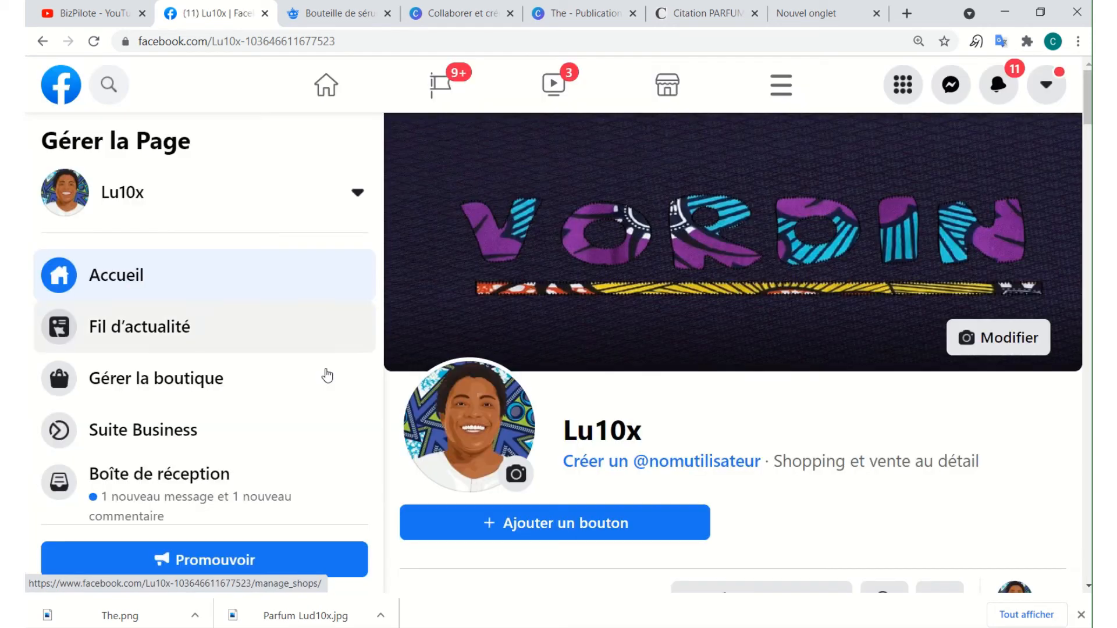
pyautogui.scroll(-10, 500, 320)
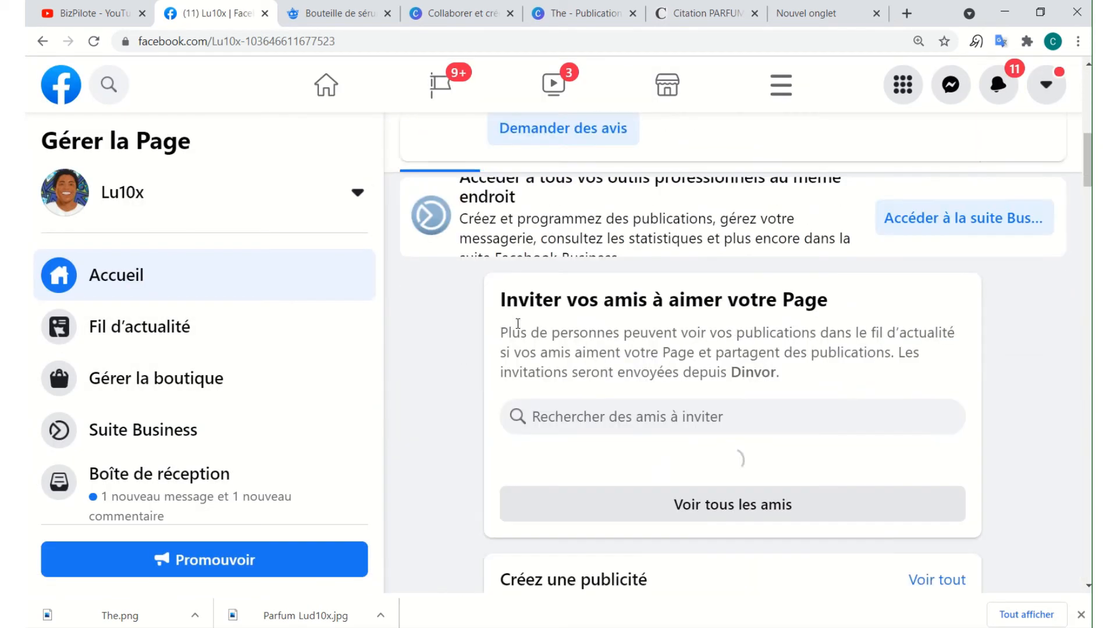
pyautogui.scroll(-5, 518, 323)
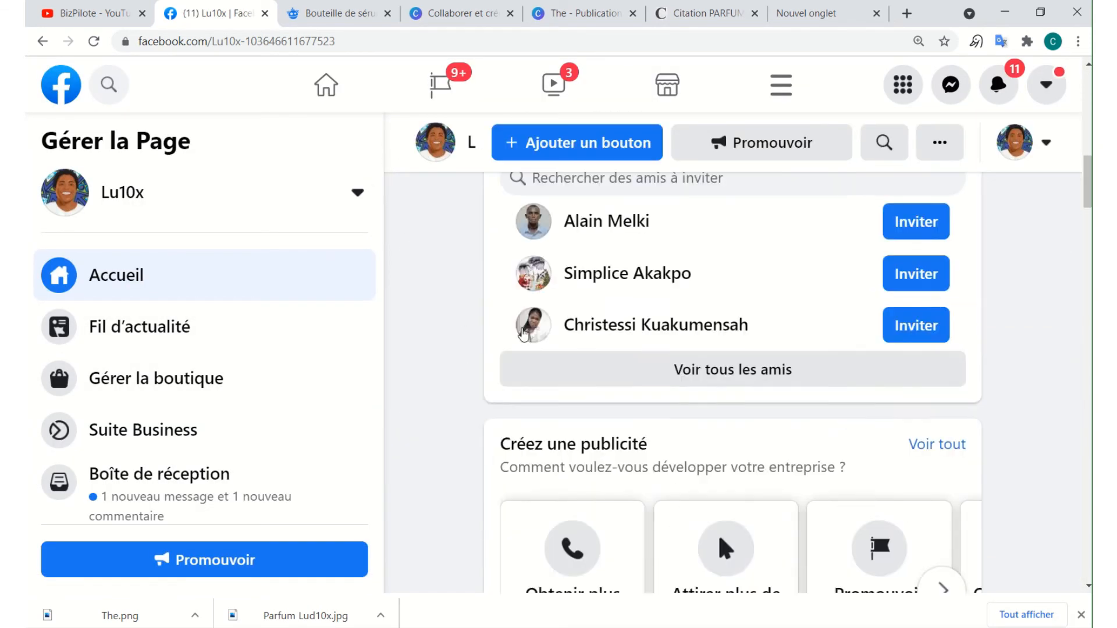
pyautogui.scroll(15, 523, 326)
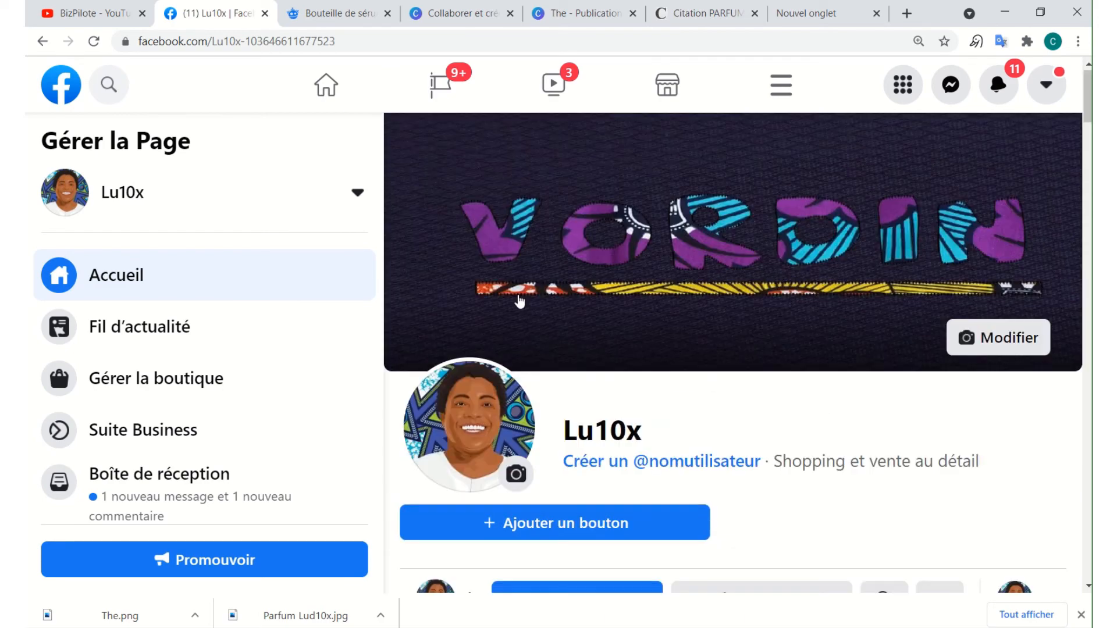
pyautogui.scroll(-18, 519, 300)
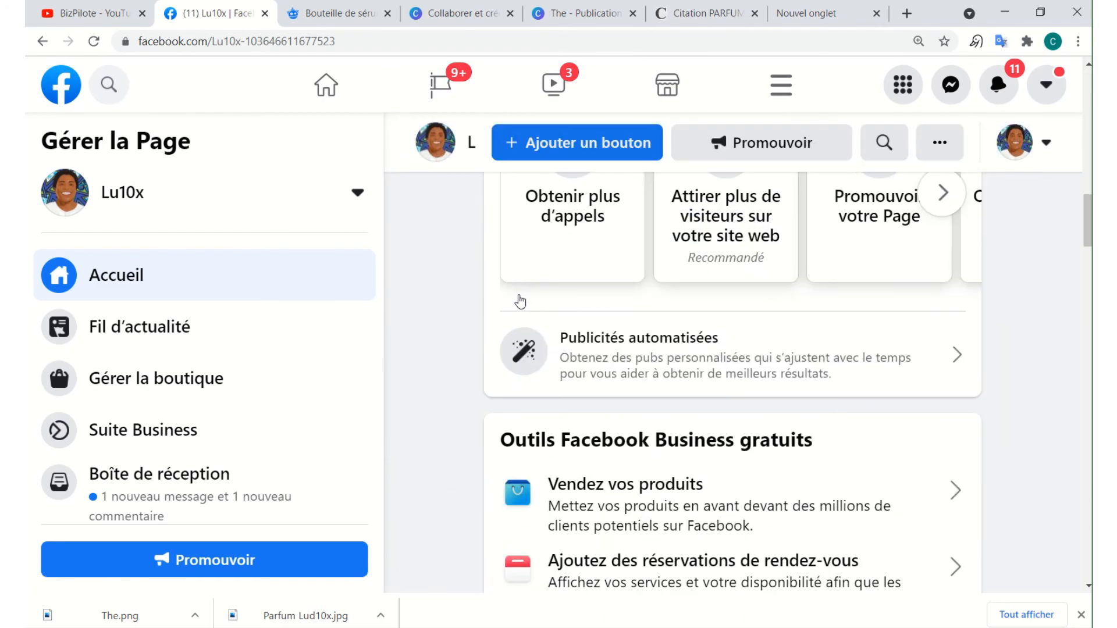
pyautogui.scroll(18, 519, 300)
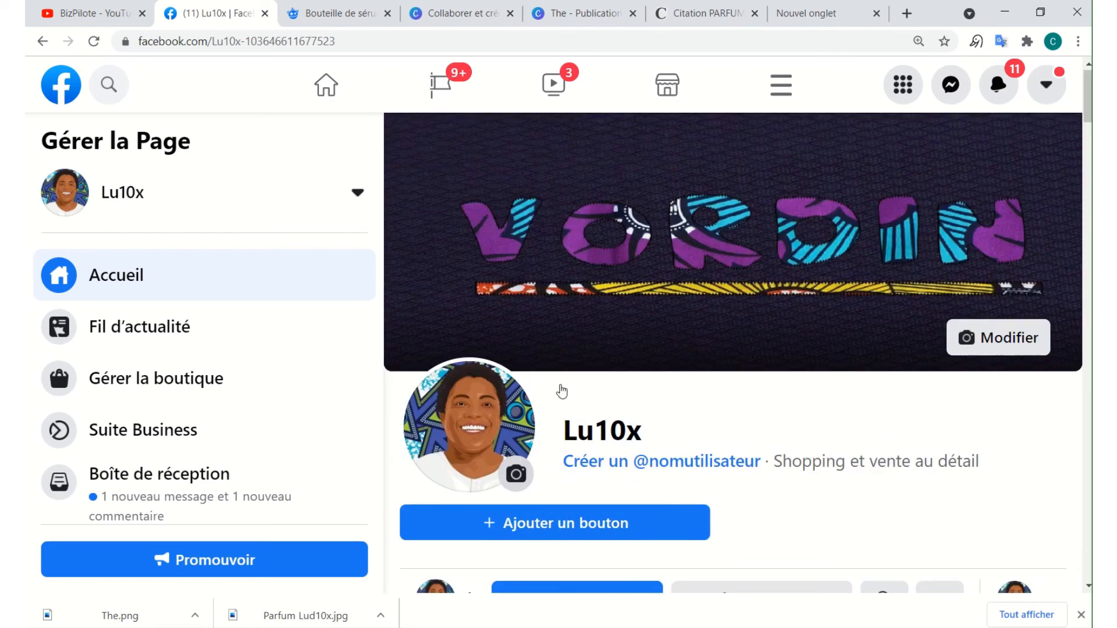
pyautogui.scroll(-10, 561, 391)
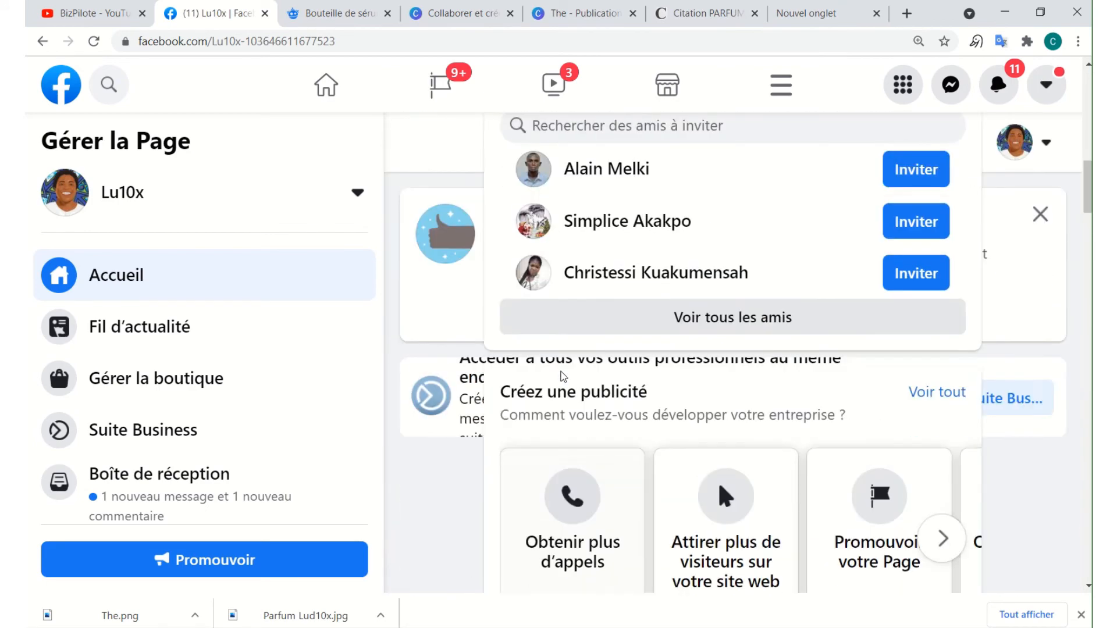
pyautogui.scroll(-15, 563, 376)
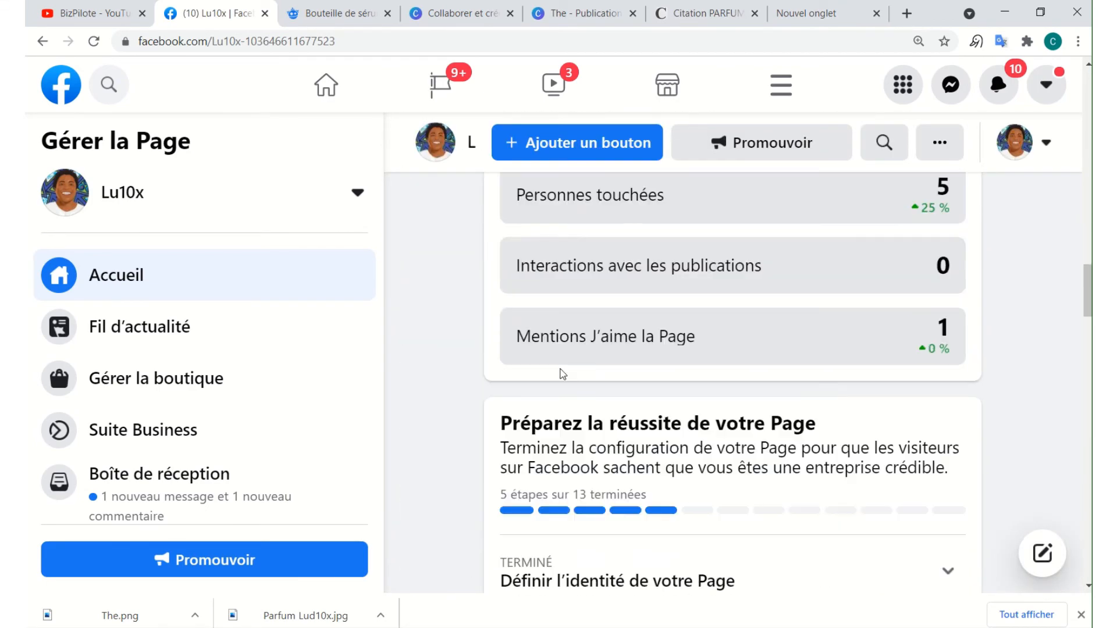
pyautogui.scroll(-6, 562, 373)
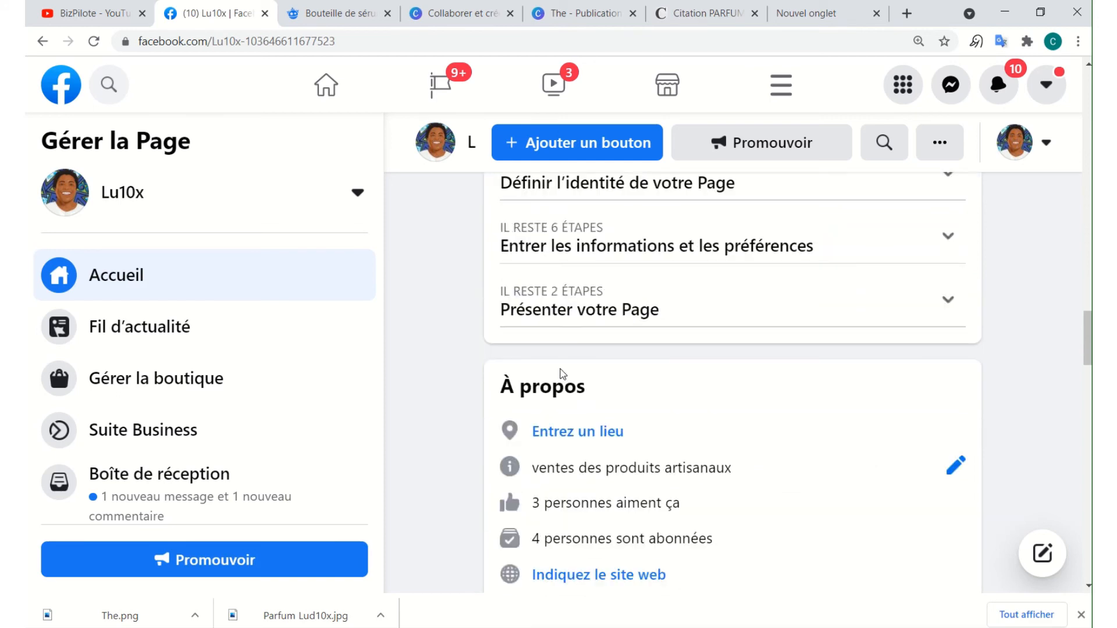
pyautogui.scroll(-6, 563, 374)
pyautogui.scroll(-10, 562, 374)
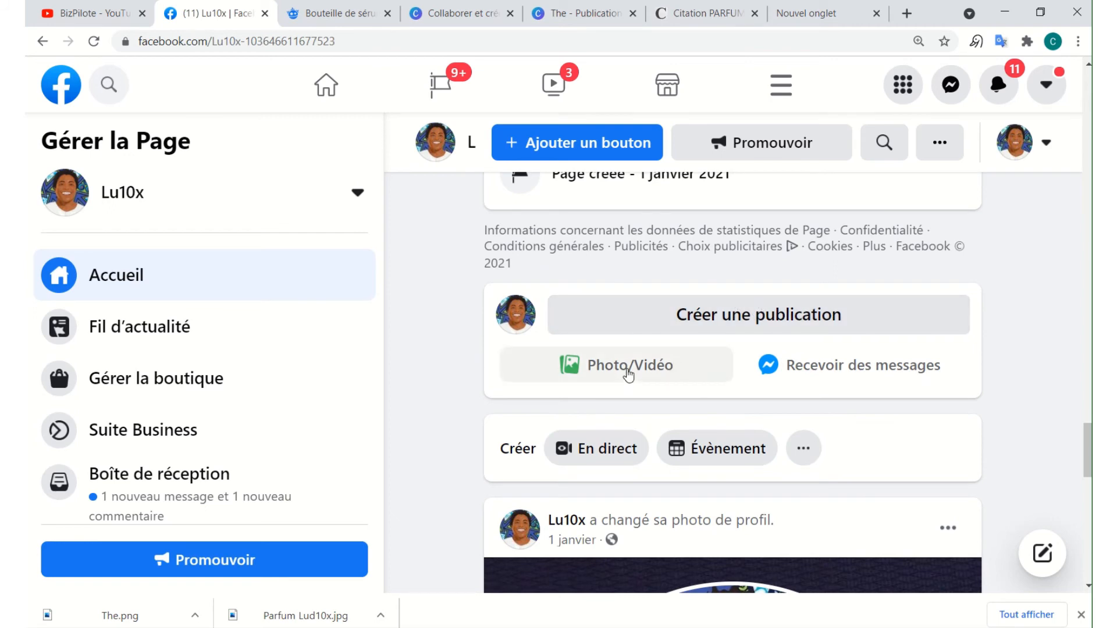
# Start a photo/video post on the Lu10x page and choose The.png from the Téléchargements folder for it.
pyautogui.click(627, 372)
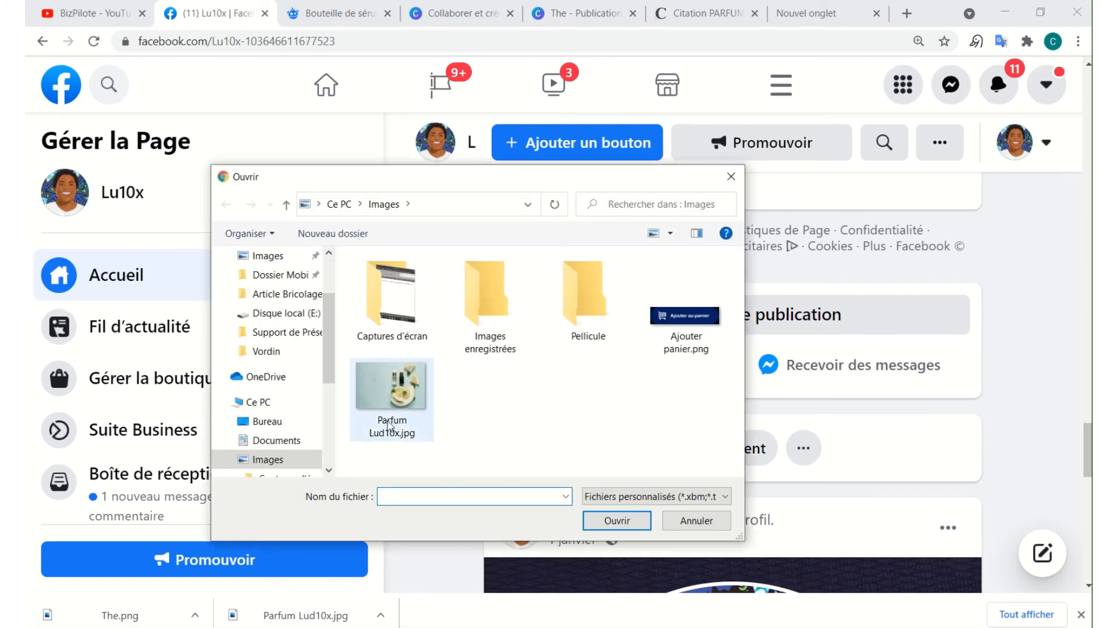
pyautogui.scroll(3, 268, 307)
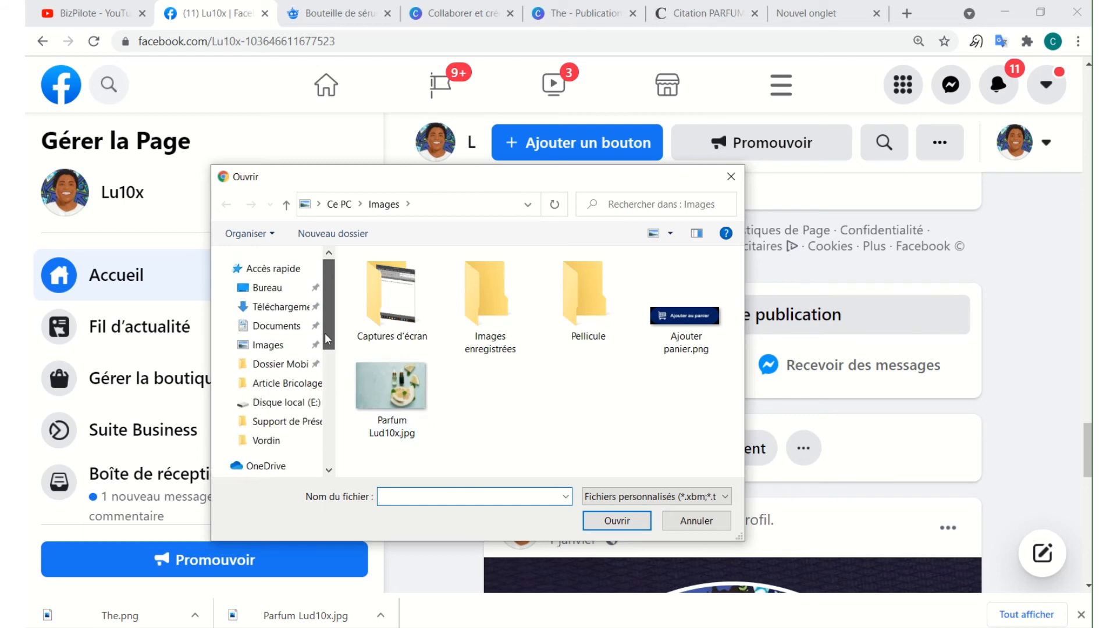
pyautogui.click(269, 307)
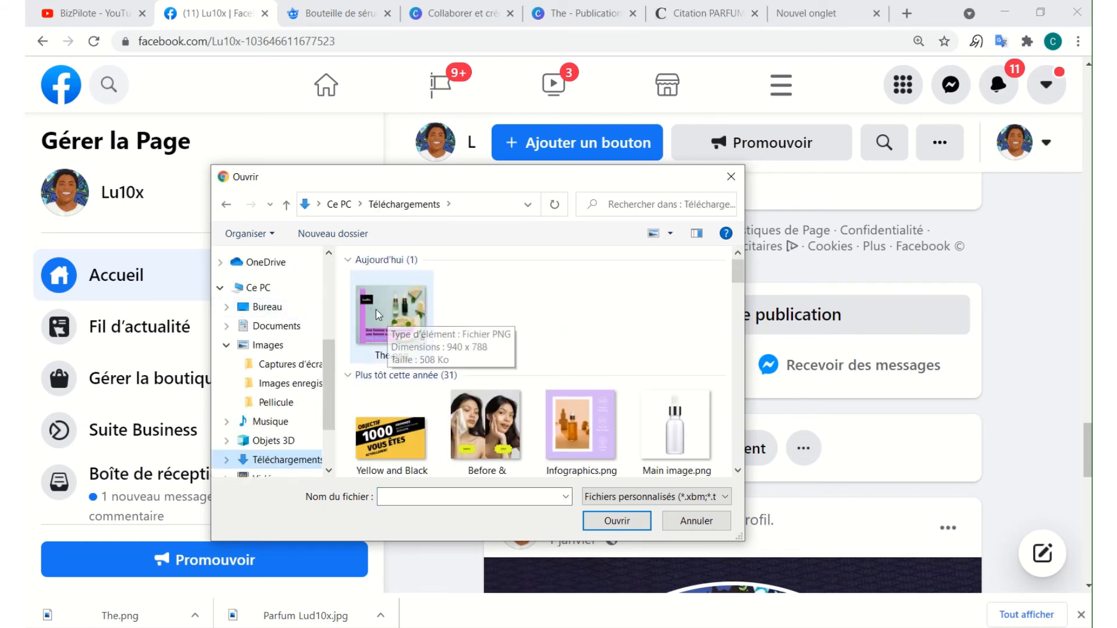
pyautogui.click(393, 320)
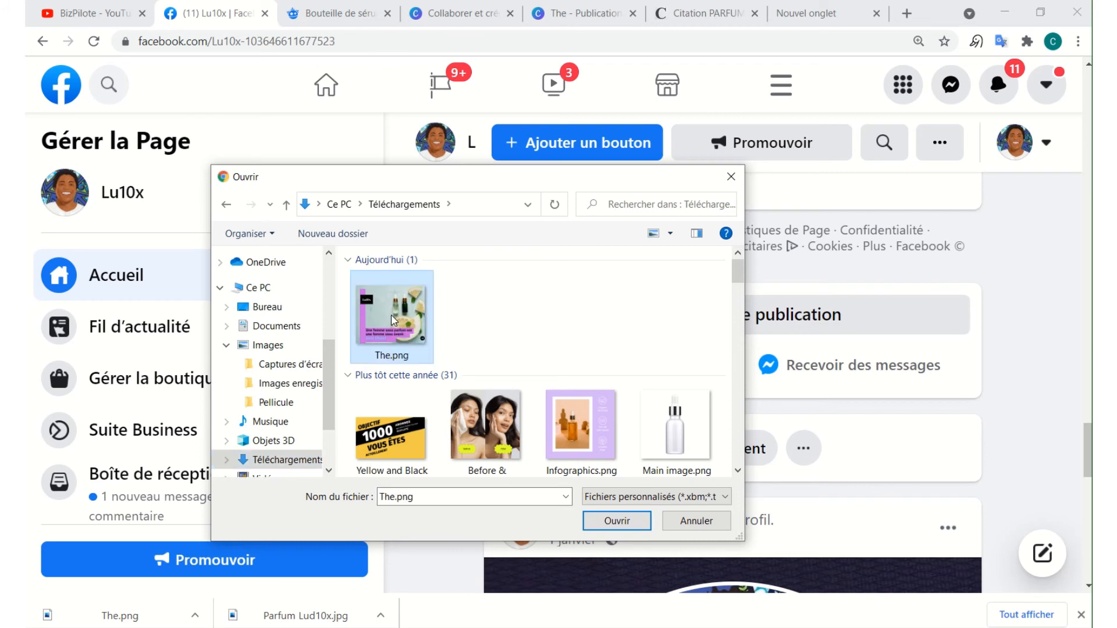
pyautogui.click(619, 523)
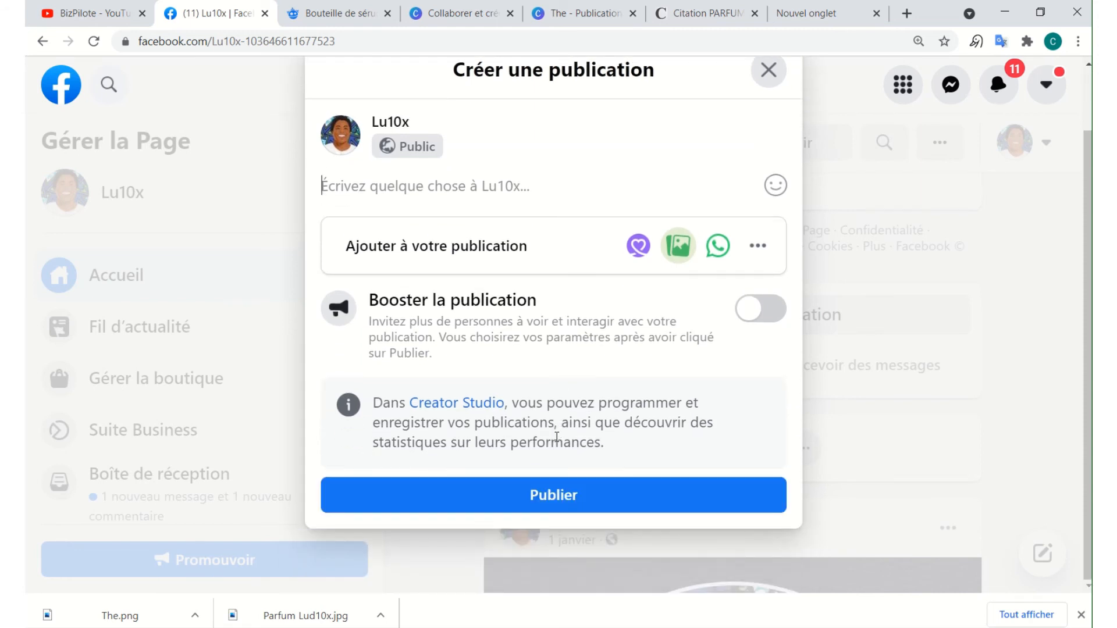
# Try again to attach The.png from Téléchargements to the post being created.
pyautogui.scroll(2, 556, 436)
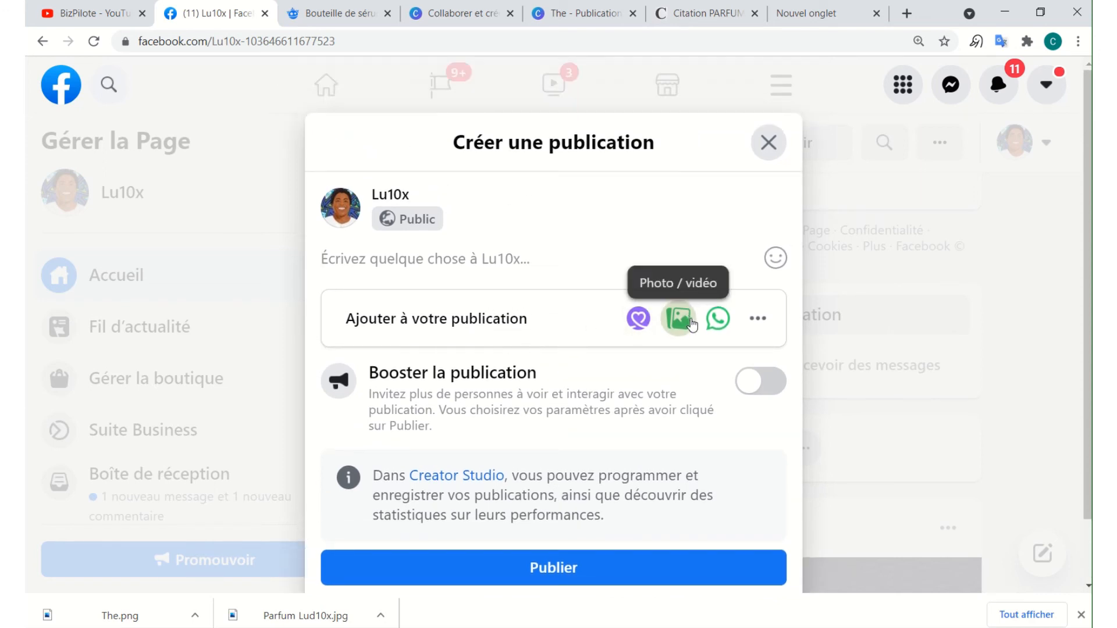
pyautogui.click(690, 320)
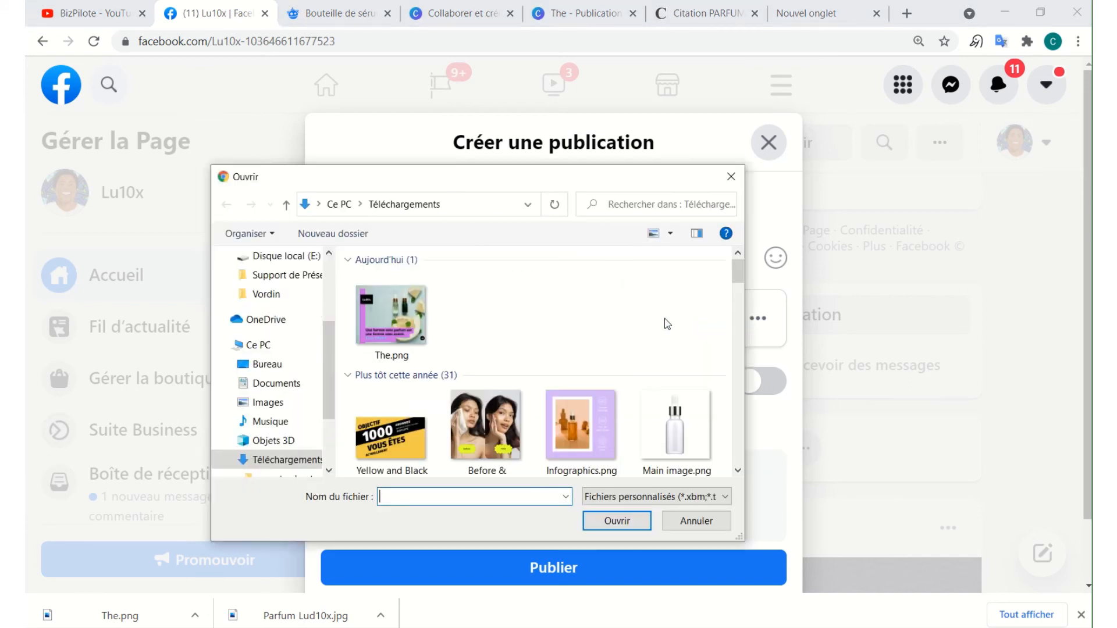
pyautogui.click(381, 326)
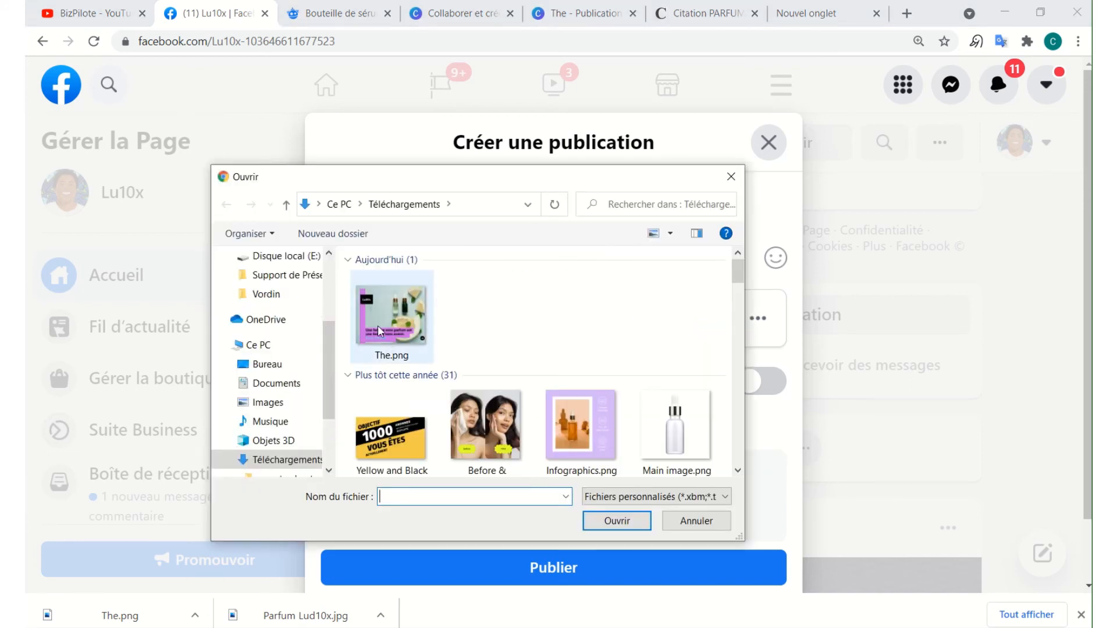
pyautogui.click(617, 520)
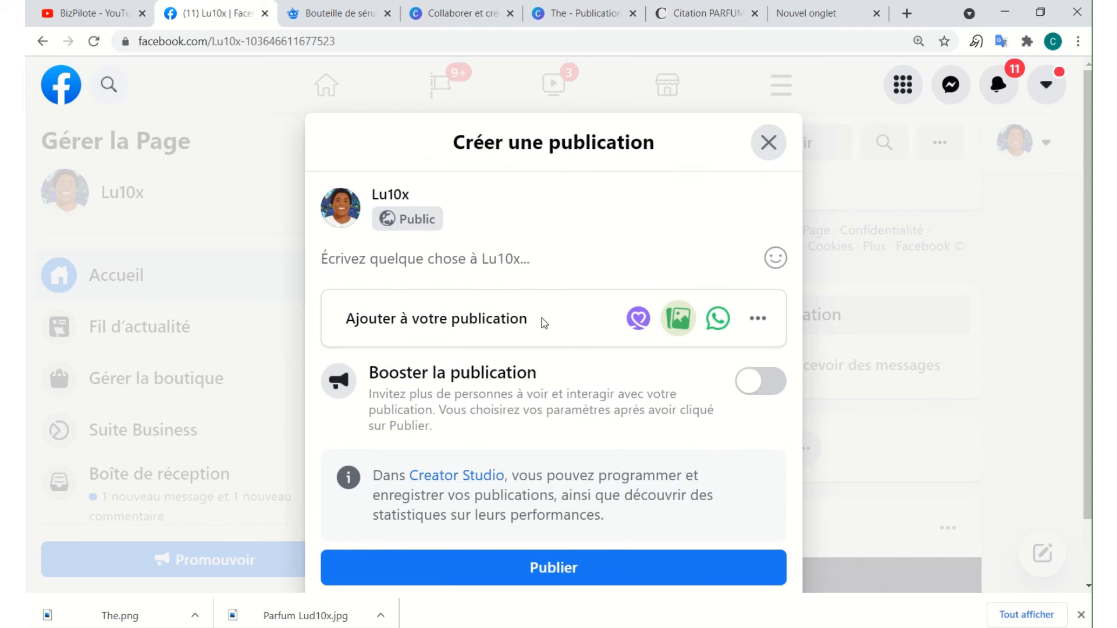
# Try to discard the unsaved publication and close the composer, leaving the feelings and activities picker.
pyautogui.click(777, 148)
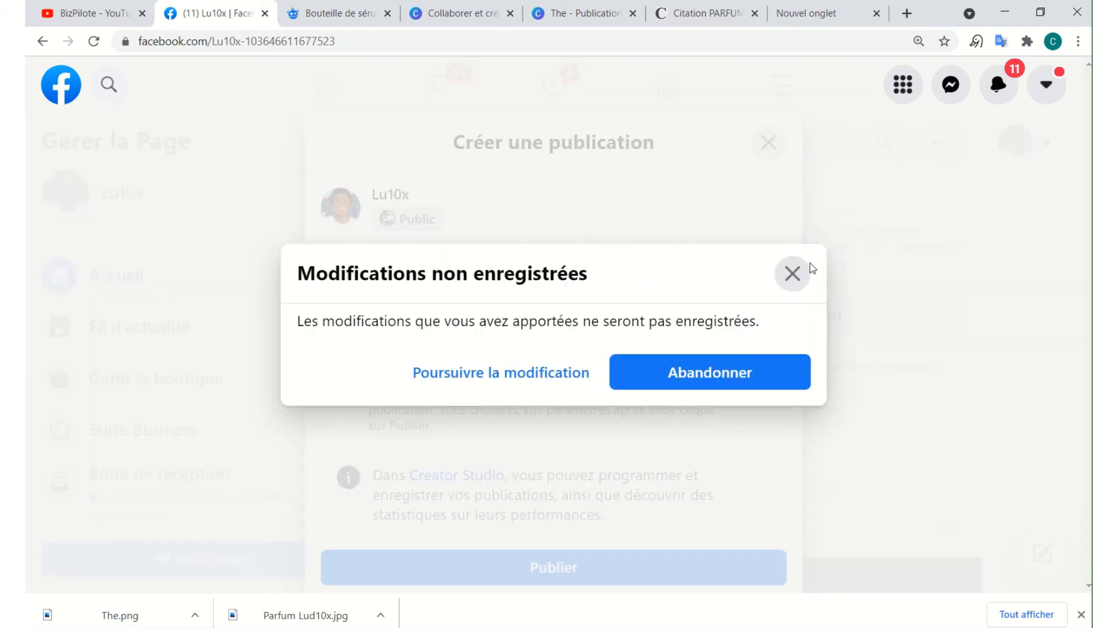
pyautogui.click(691, 381)
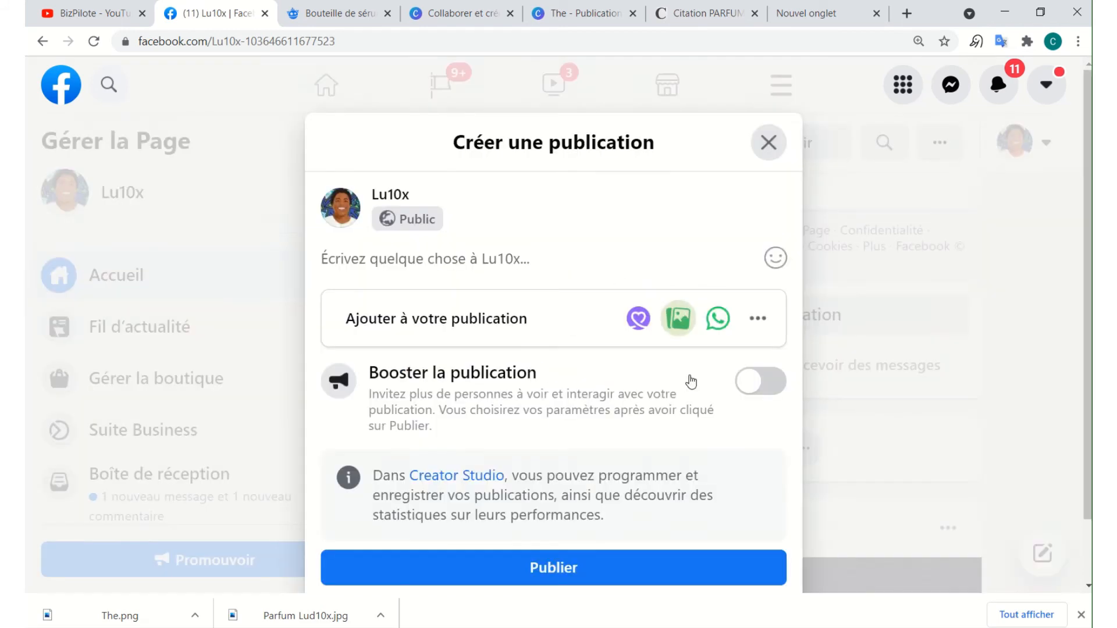
pyautogui.click(632, 385)
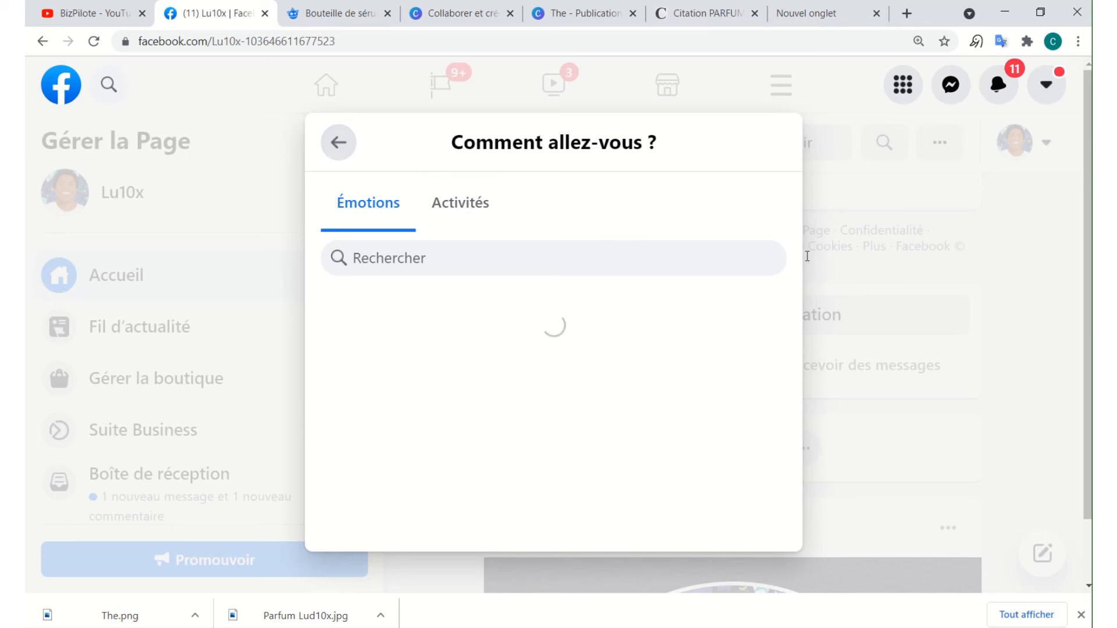
pyautogui.click(286, 186)
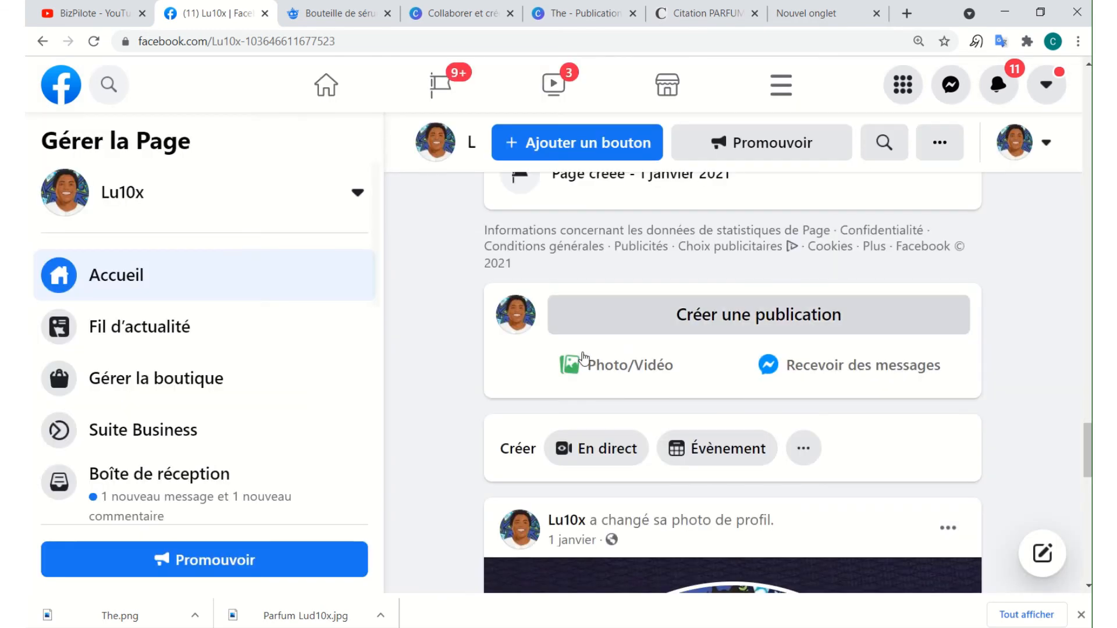
# Reopen the Lu10x page's publication composer and add The.png from Téléchargements as a photo.
pyautogui.click(684, 317)
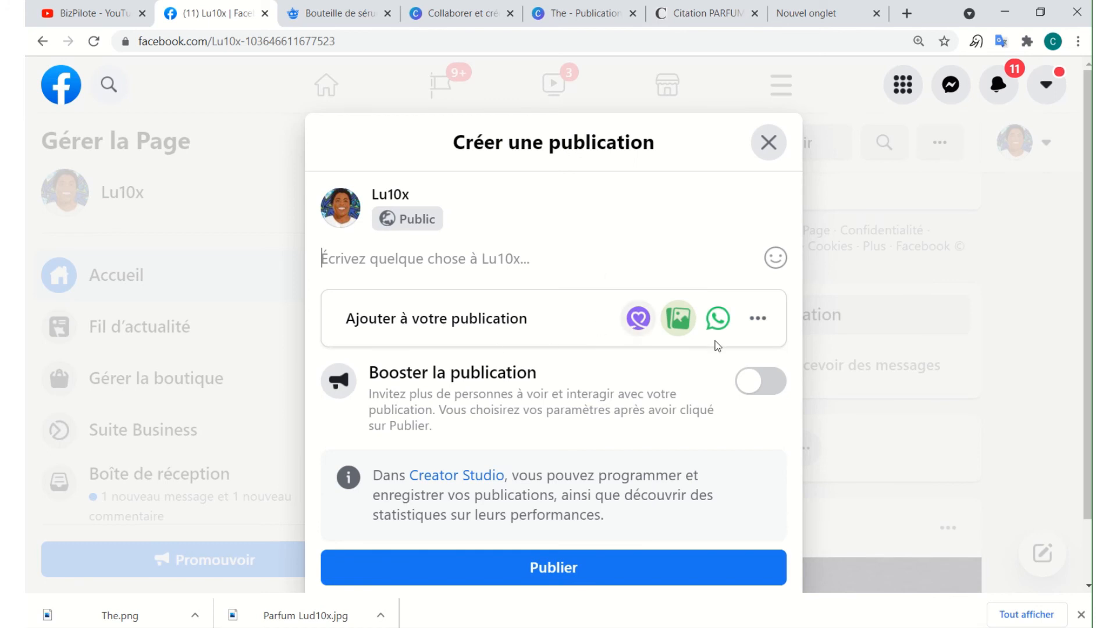
pyautogui.click(677, 319)
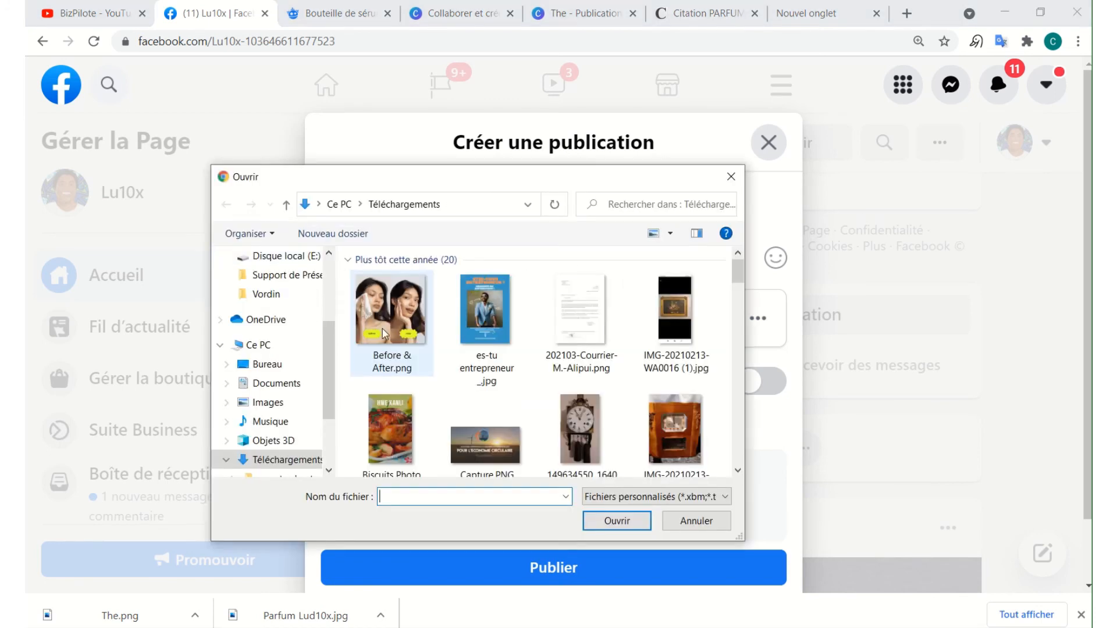
pyautogui.click(383, 333)
pyautogui.click(611, 521)
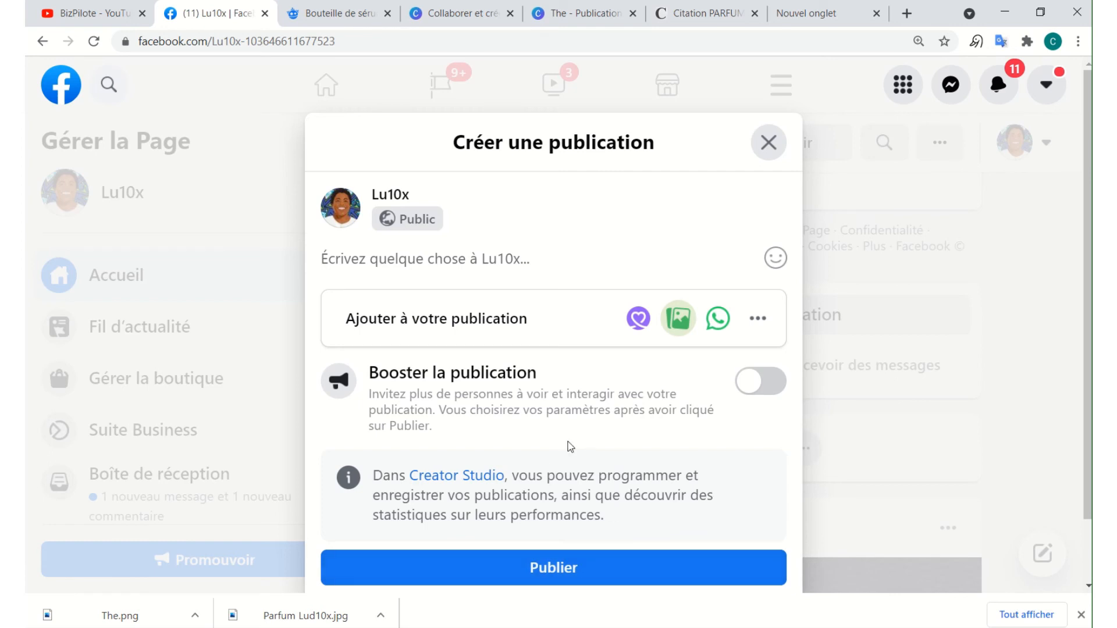
# Examine the images attached to the publication in the composer's preview.
pyautogui.scroll(-1, 369, 271)
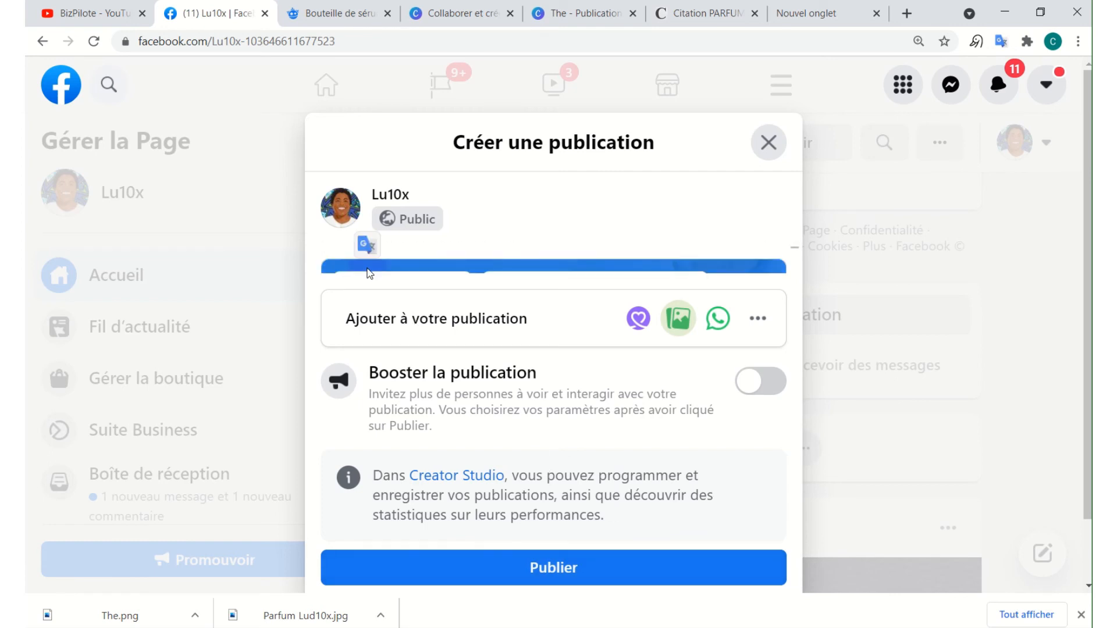
pyautogui.scroll(-1, 668, 249)
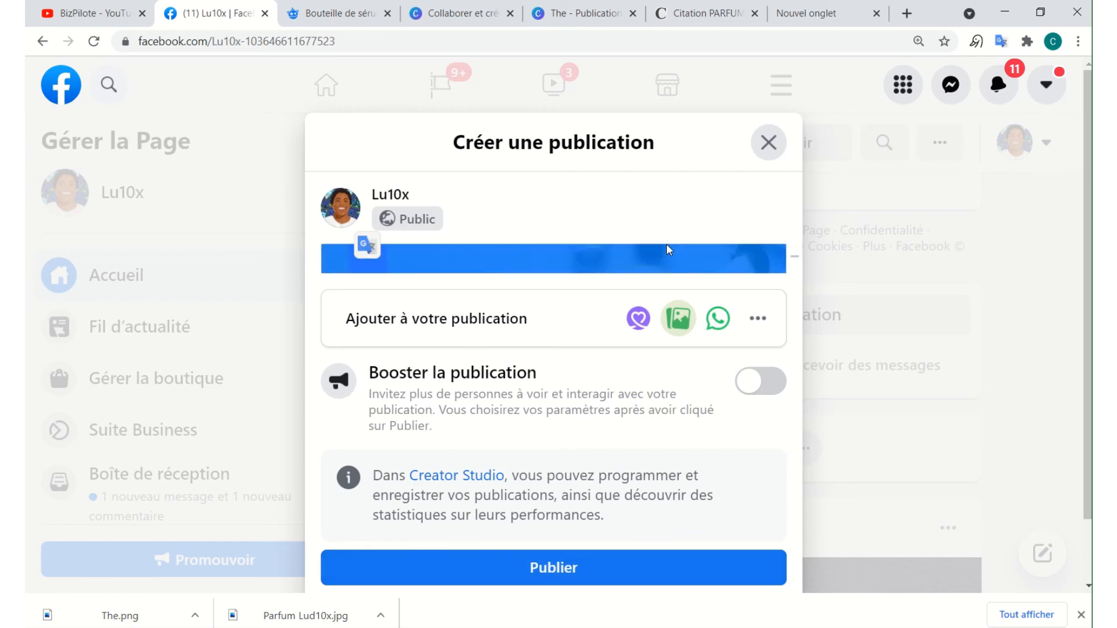
pyautogui.scroll(-1, 668, 250)
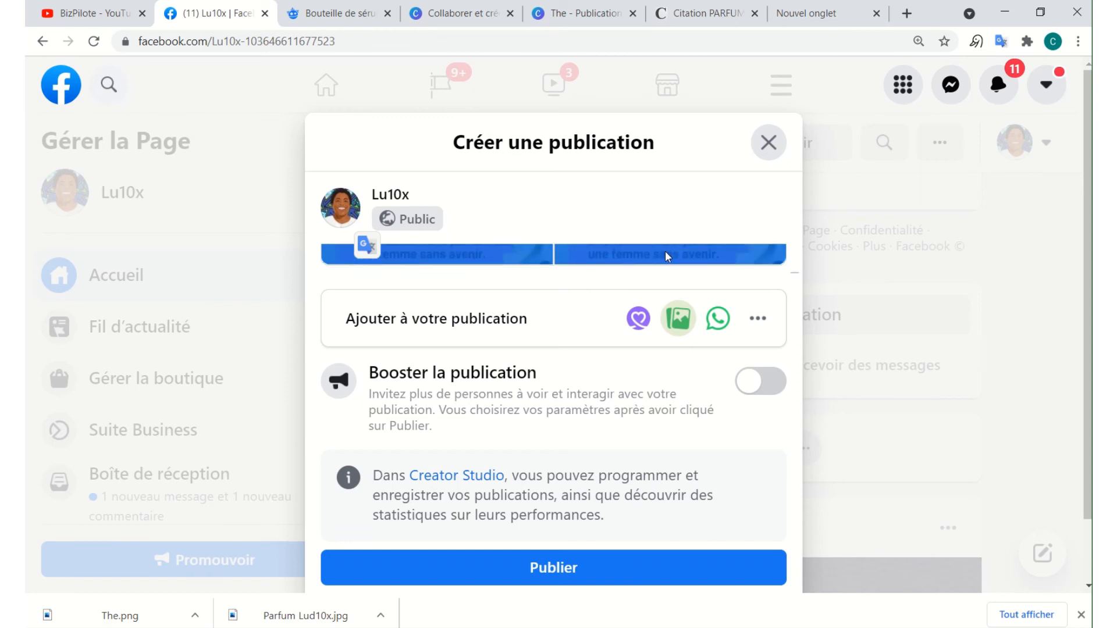
pyautogui.scroll(3, 666, 252)
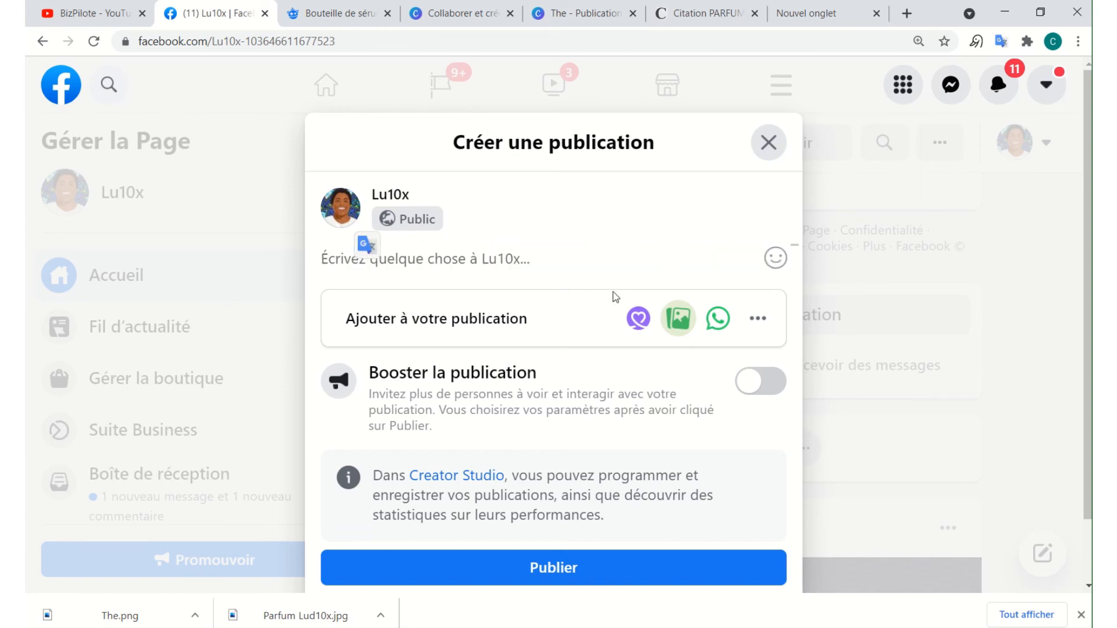
pyautogui.scroll(-2, 649, 266)
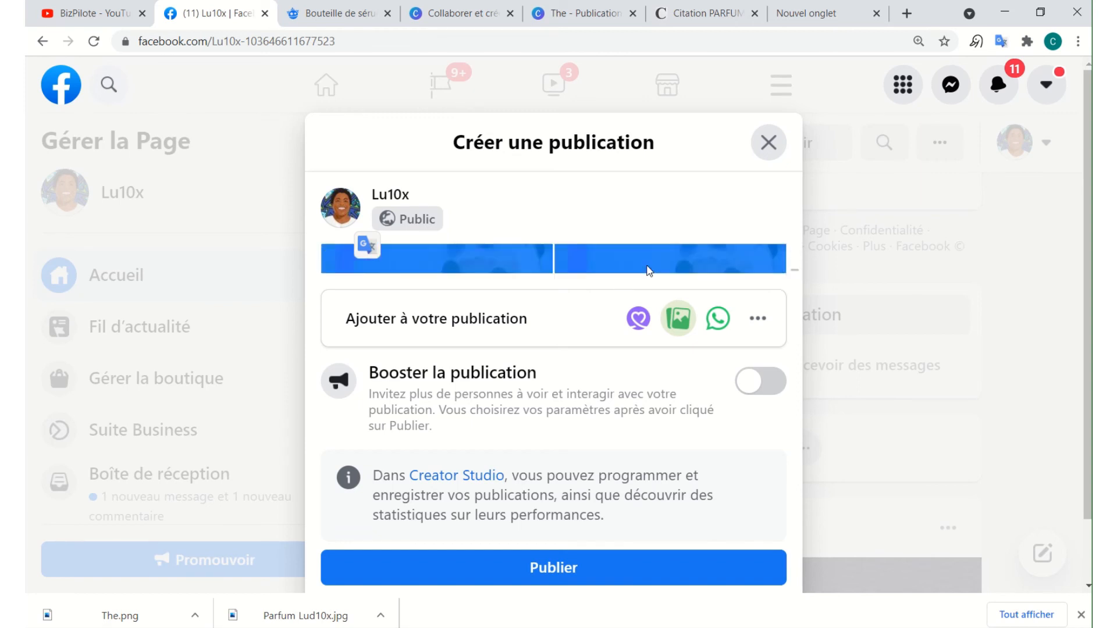
pyautogui.scroll(3, 648, 267)
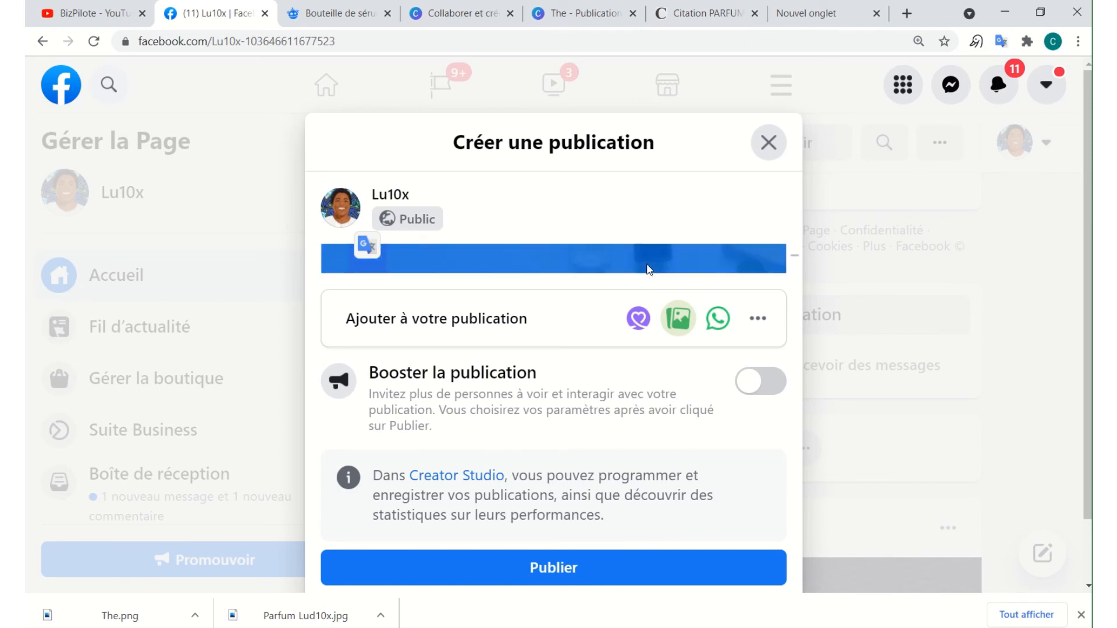
pyautogui.scroll(-1, 648, 268)
pyautogui.scroll(2, 648, 267)
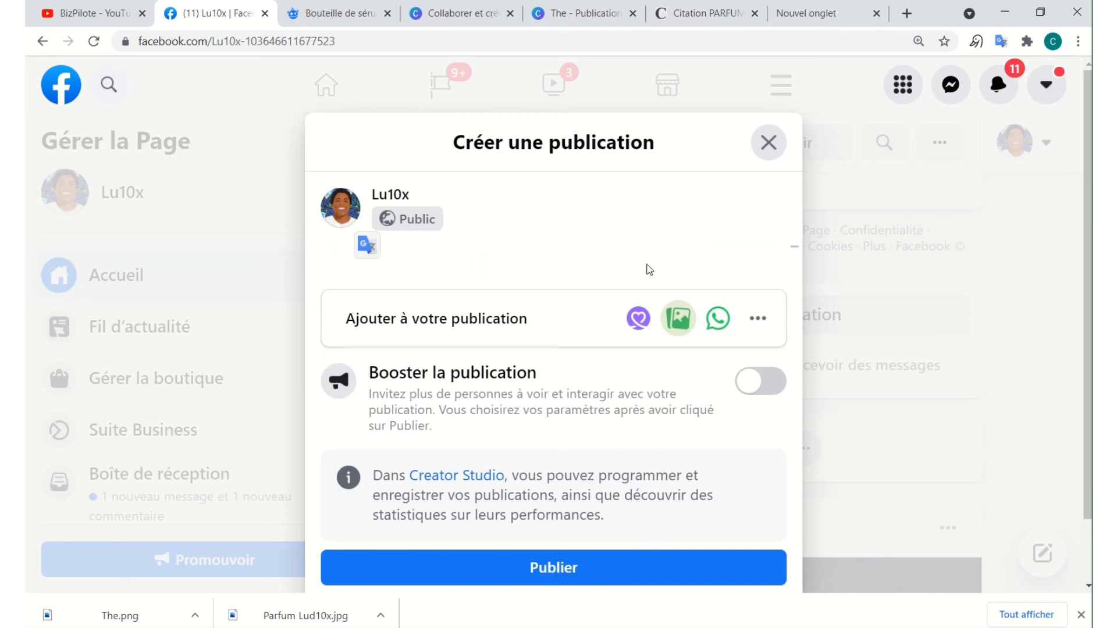
pyautogui.scroll(-2, 648, 268)
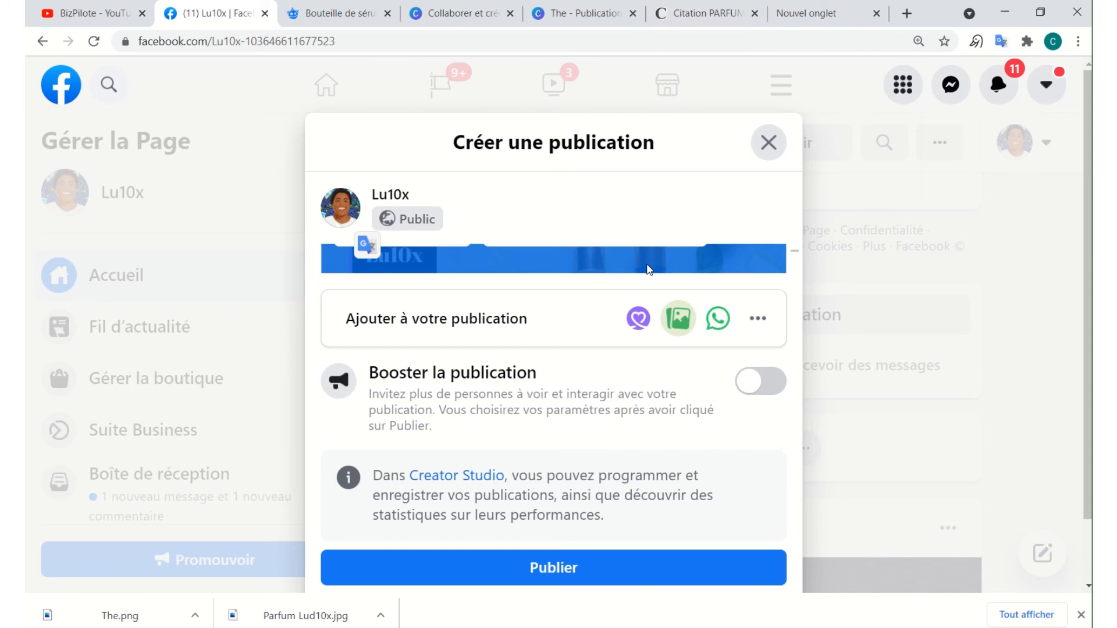
pyautogui.scroll(1, 649, 268)
pyautogui.scroll(-1, 648, 269)
pyautogui.scroll(1, 649, 268)
pyautogui.scroll(-2, 649, 269)
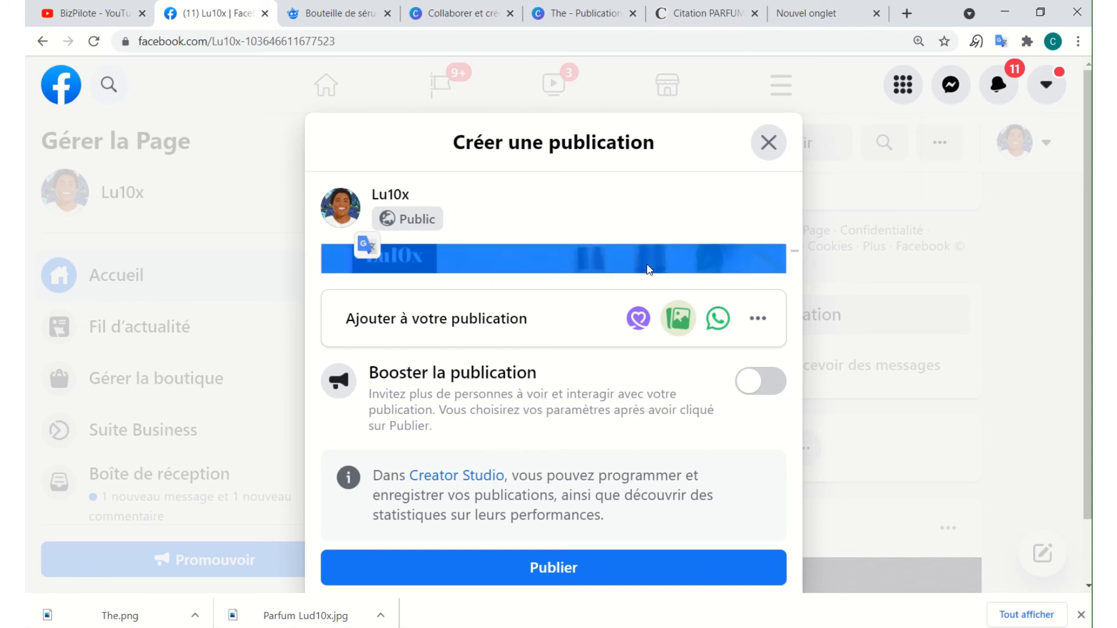
pyautogui.scroll(1, 648, 269)
pyautogui.scroll(-1, 648, 268)
pyautogui.scroll(1, 648, 269)
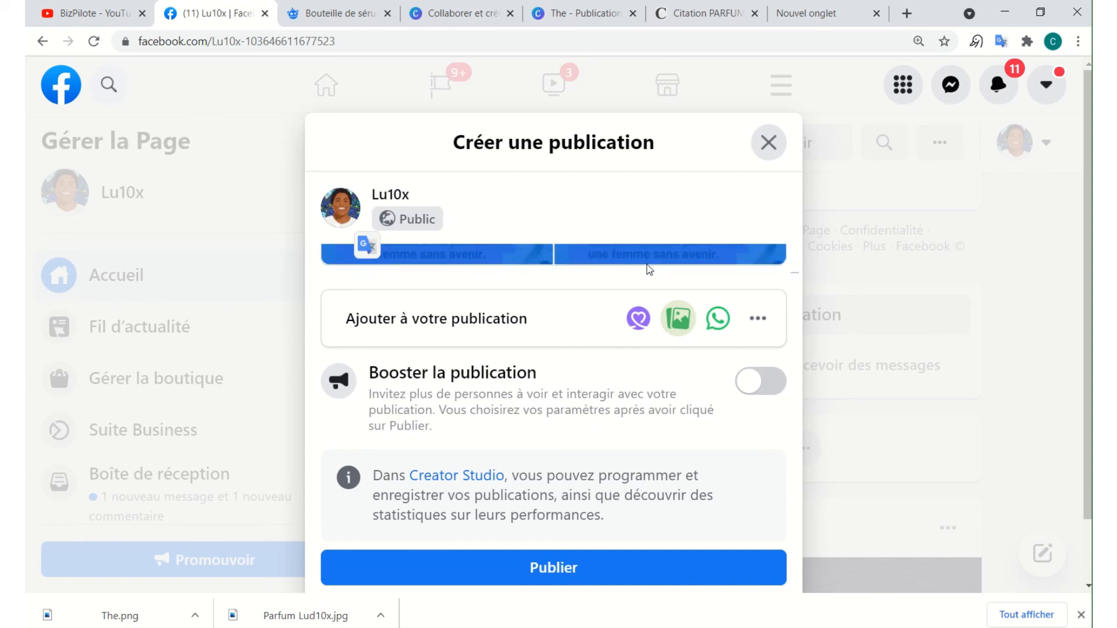
pyautogui.scroll(2, 649, 269)
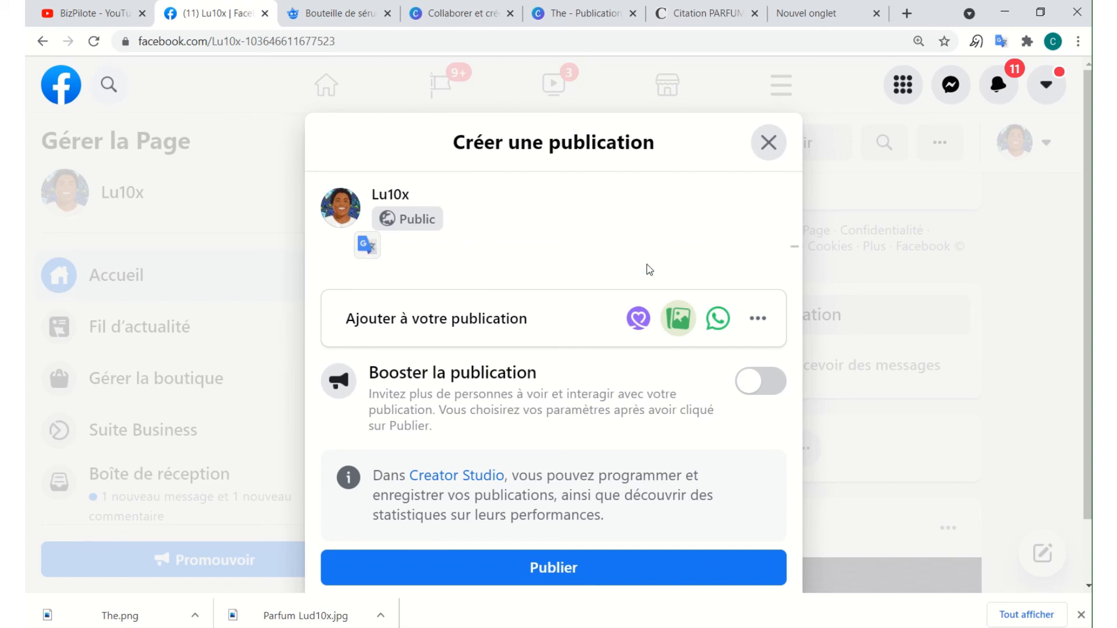
pyautogui.scroll(-1, 648, 268)
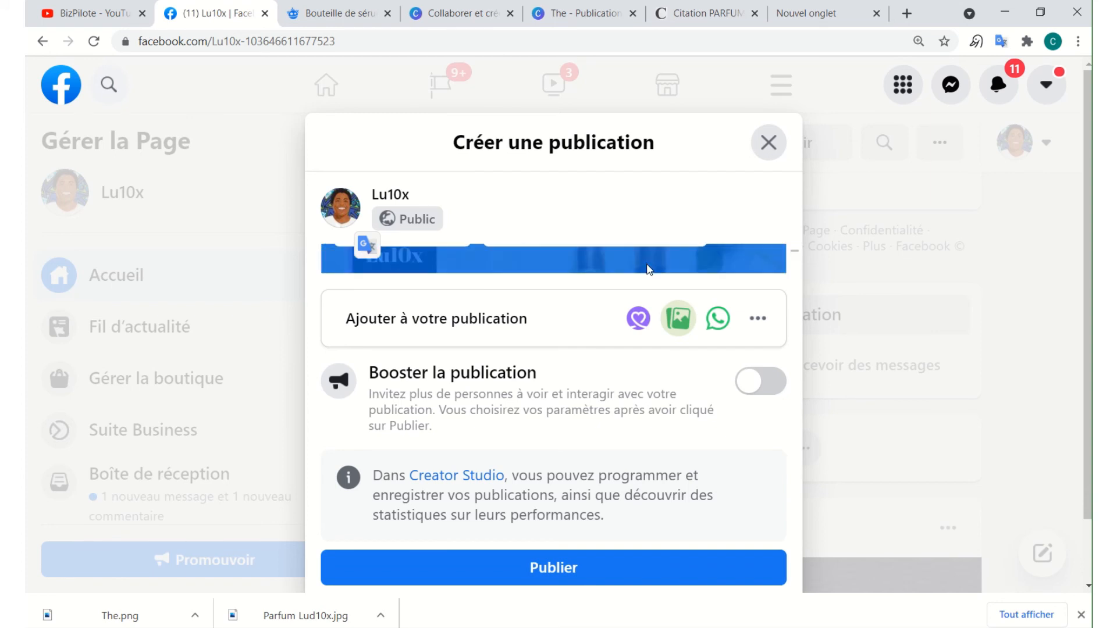
pyautogui.scroll(1, 648, 268)
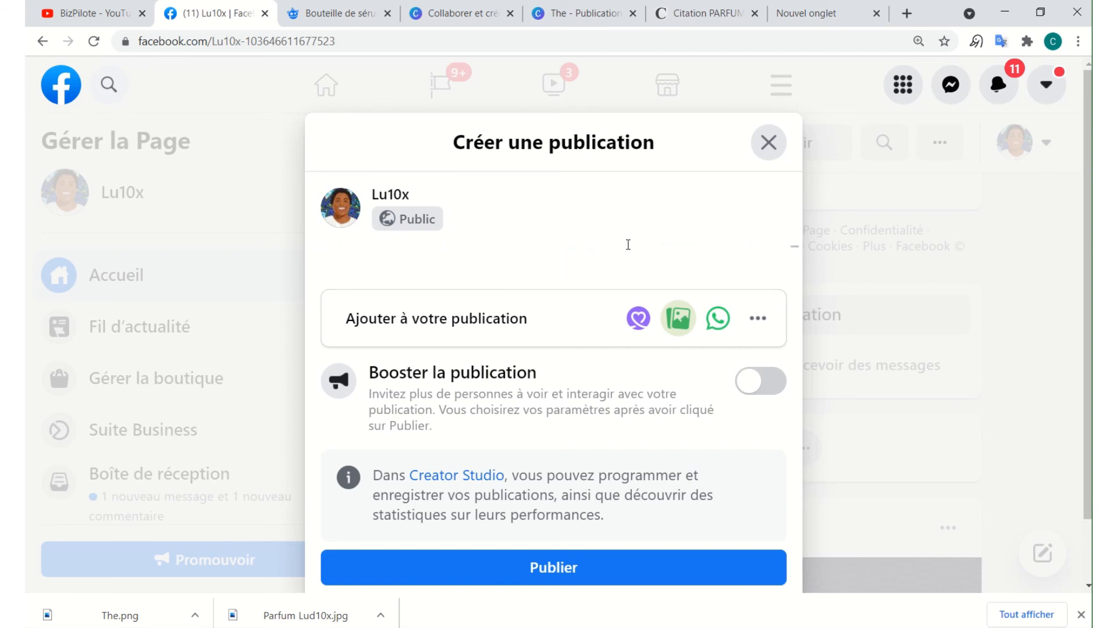
# Reduce the page zoom to check the attached images, and remove all of them from the publication.
pyautogui.hotkey('ctrl', '-')
pyautogui.hotkey('ctrl', '-')
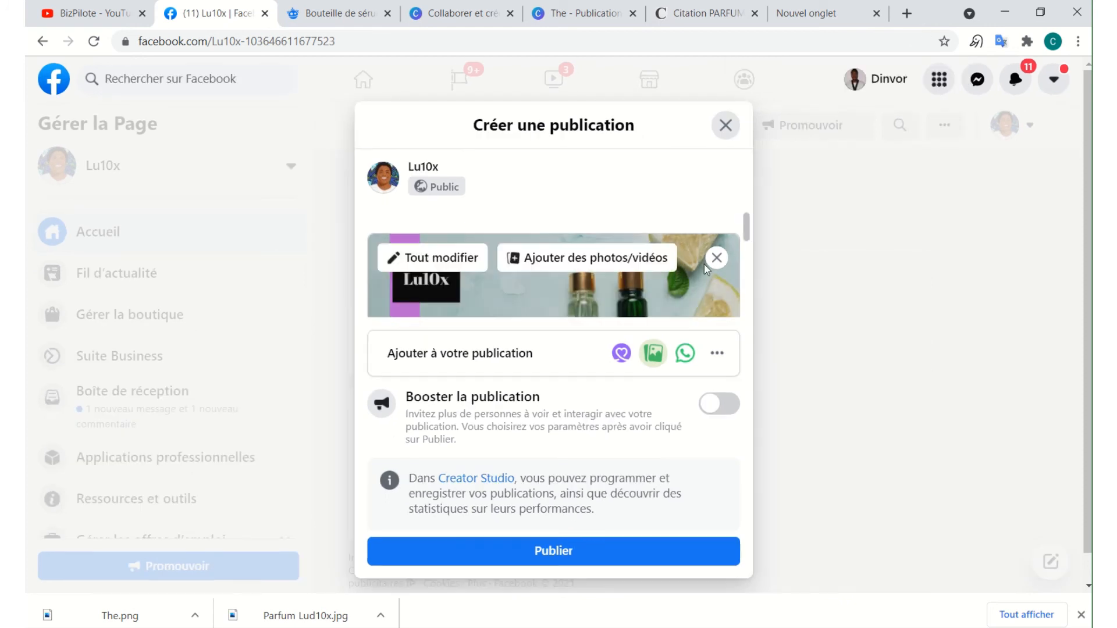
pyautogui.hotkey('ctrl', '-')
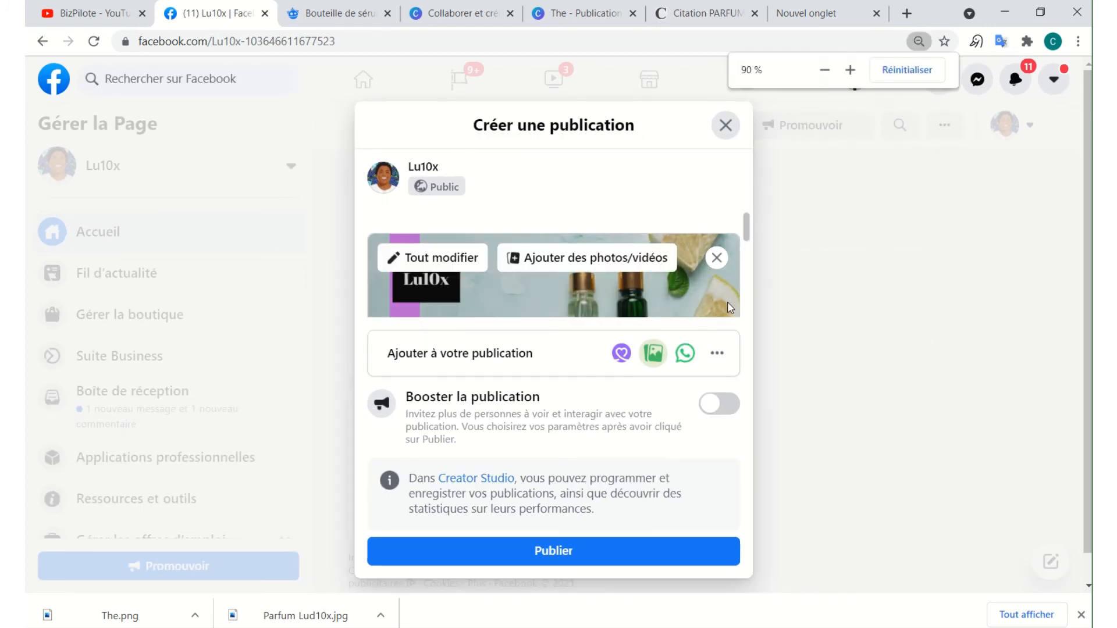
pyautogui.scroll(-3, 553, 292)
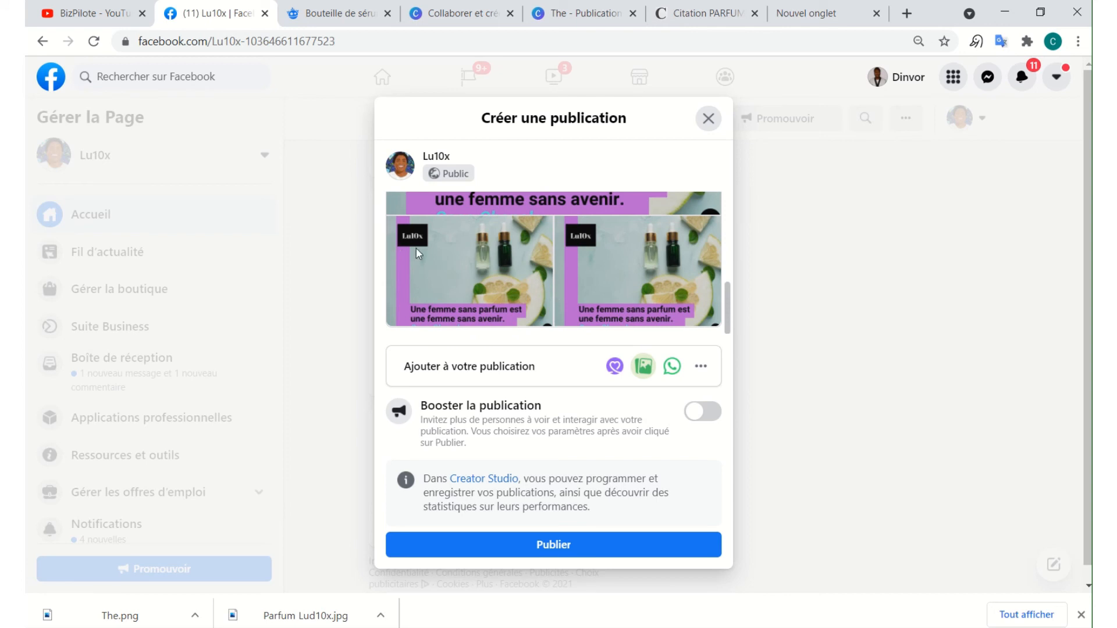
pyautogui.scroll(3, 483, 259)
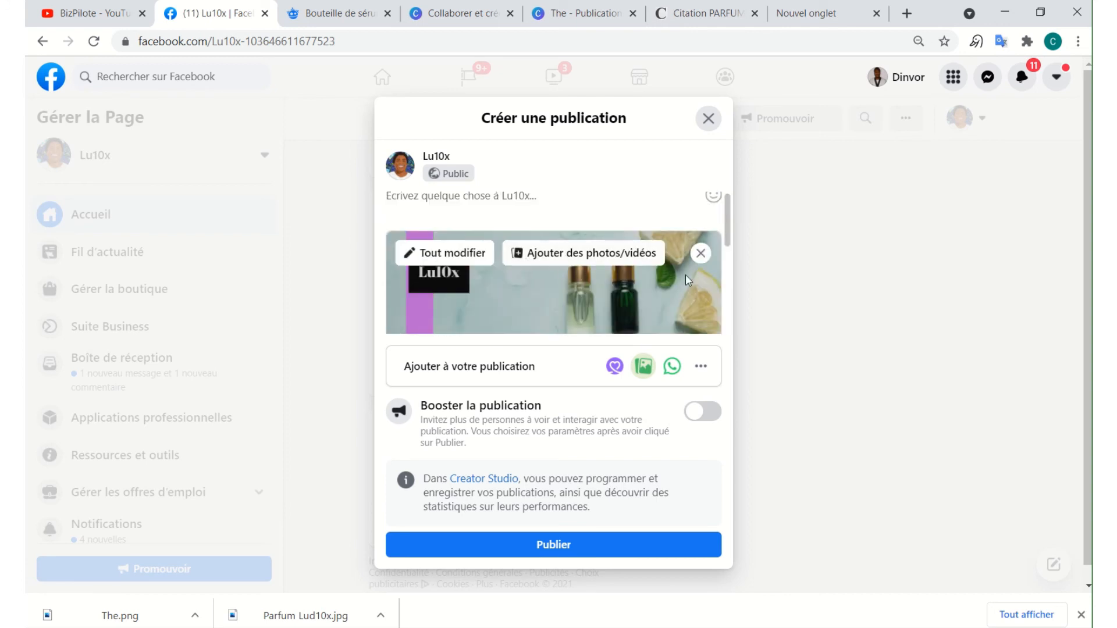
pyautogui.click(700, 253)
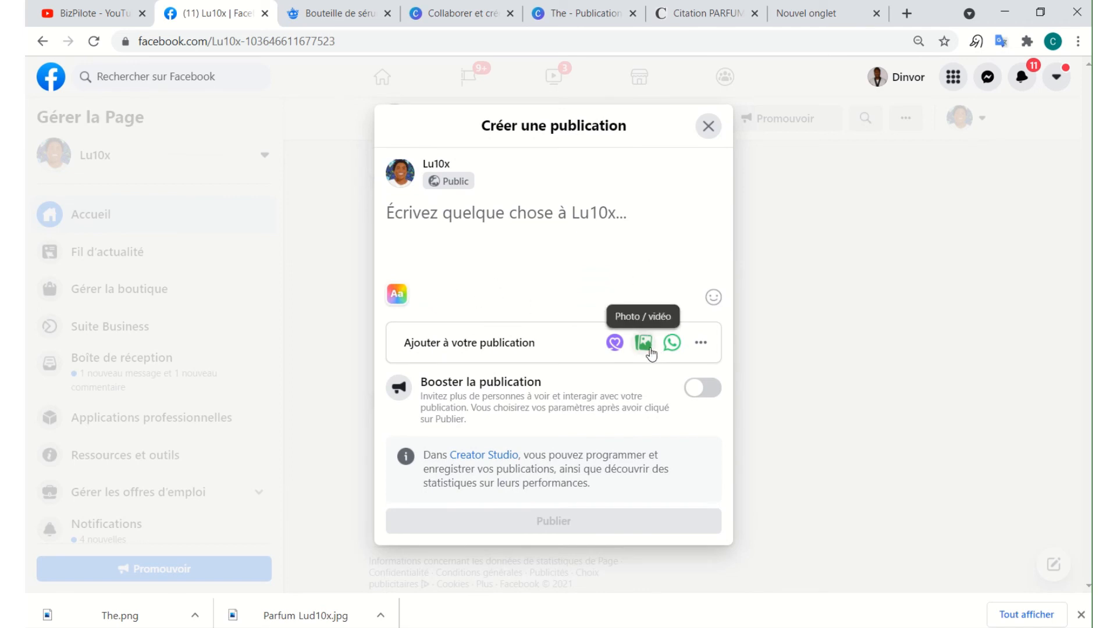
# Attach The.png from Téléchargements to the emptied publication.
pyautogui.click(643, 343)
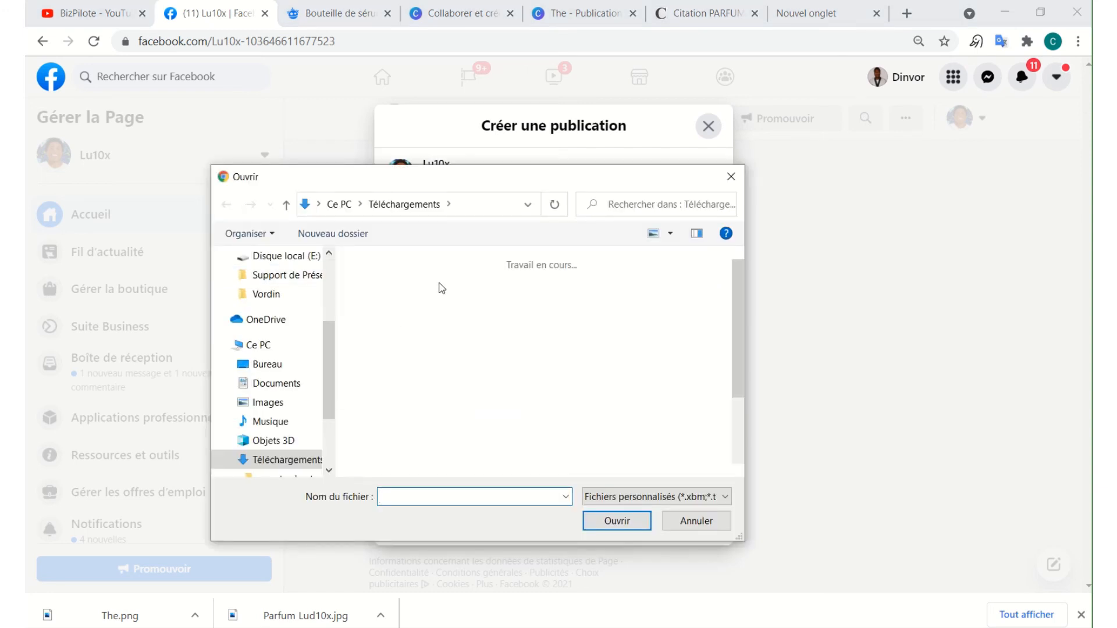
pyautogui.click(412, 310)
pyautogui.click(617, 521)
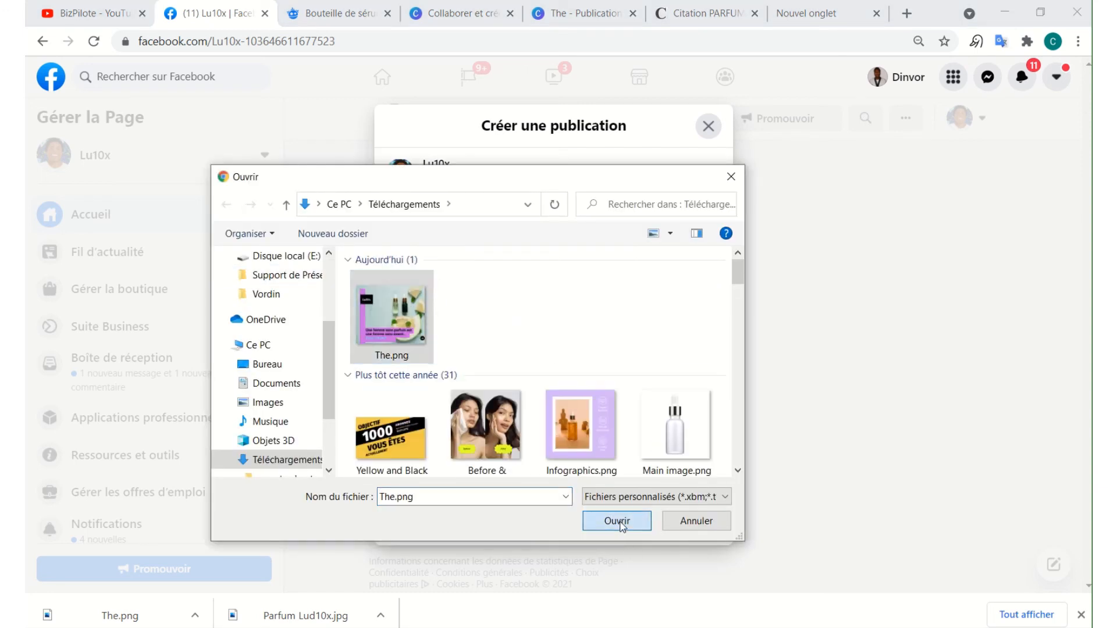
# Examine the attached Lu10x visual in the publication preview, from its logo down to the Coco Chanel quote.
pyautogui.scroll(-3, 683, 207)
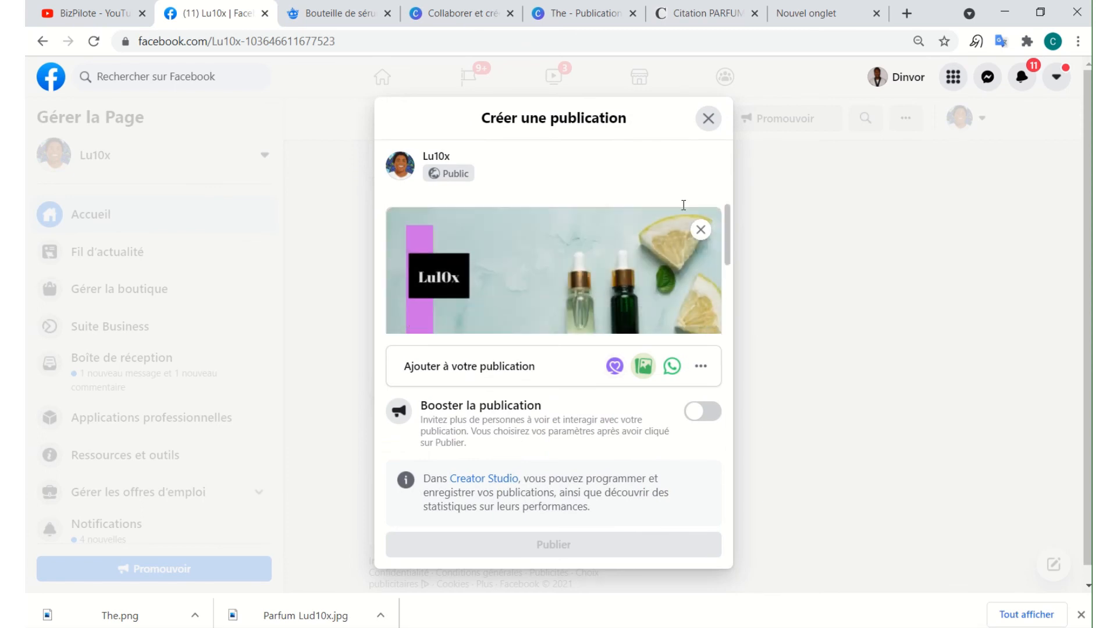
pyautogui.scroll(3, 673, 247)
pyautogui.scroll(-3, 673, 251)
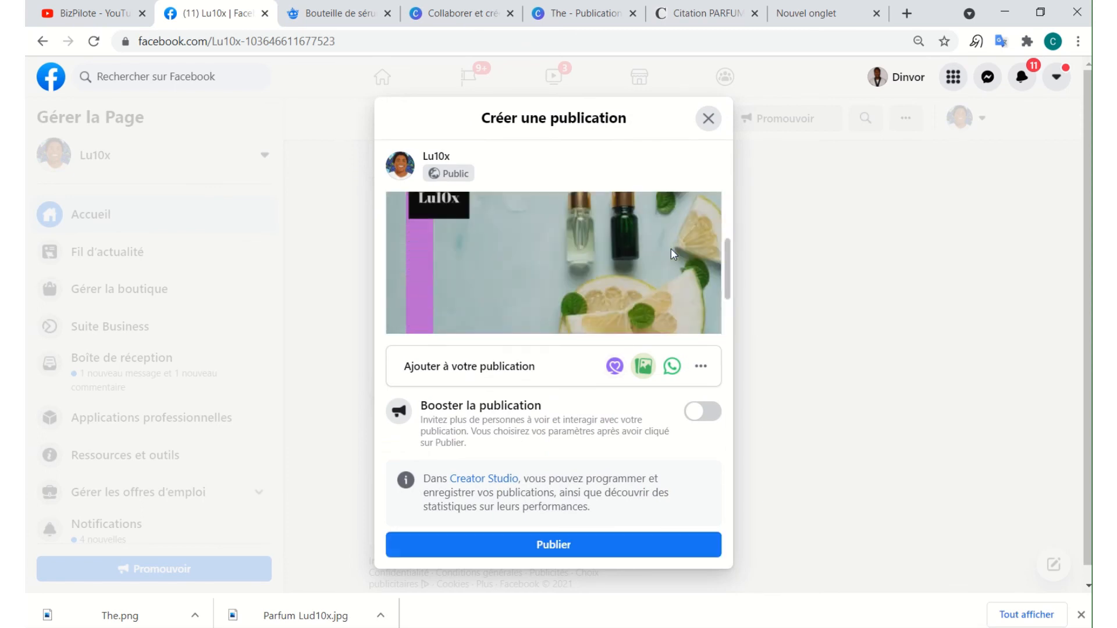
pyautogui.scroll(3, 669, 250)
pyautogui.scroll(-3, 570, 294)
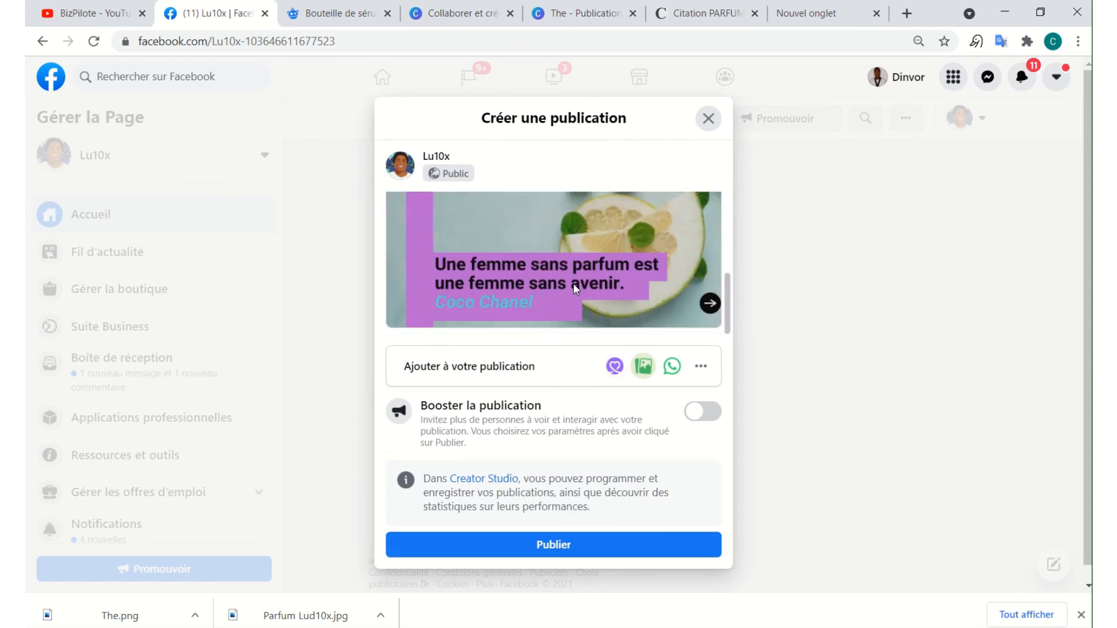
pyautogui.scroll(3, 575, 289)
pyautogui.scroll(-3, 576, 289)
pyautogui.scroll(5, 576, 285)
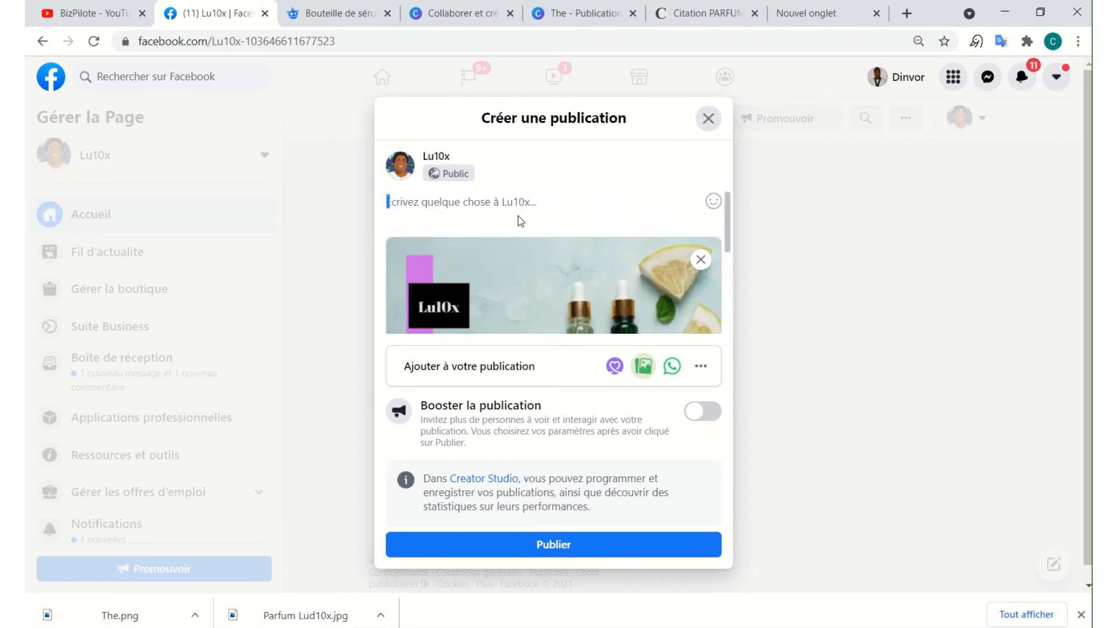
pyautogui.scroll(-3, 483, 214)
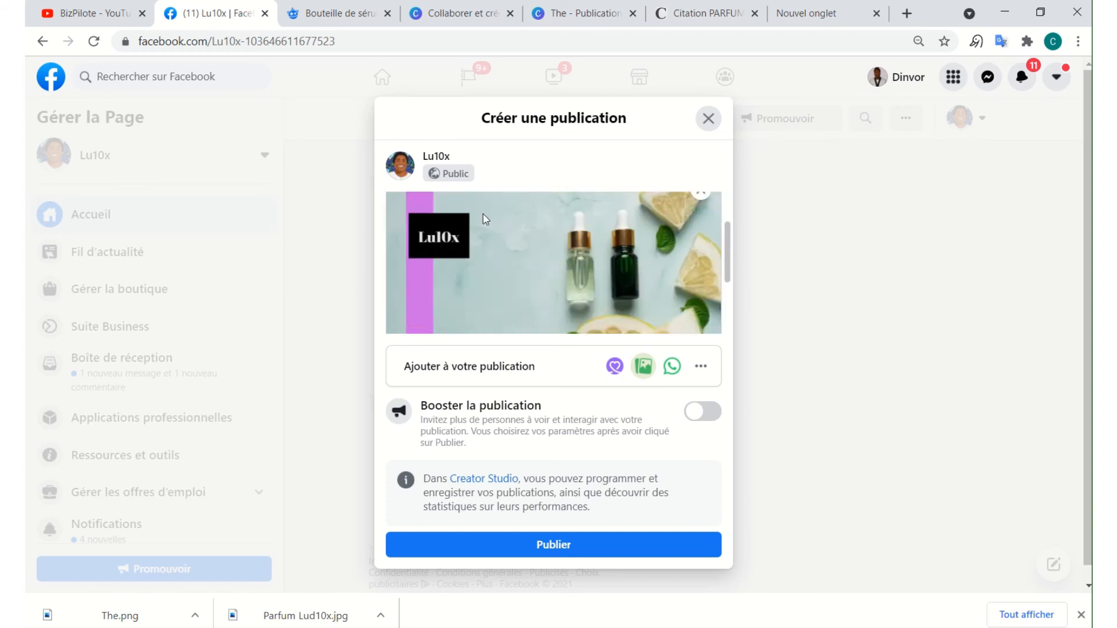
pyautogui.scroll(3, 482, 210)
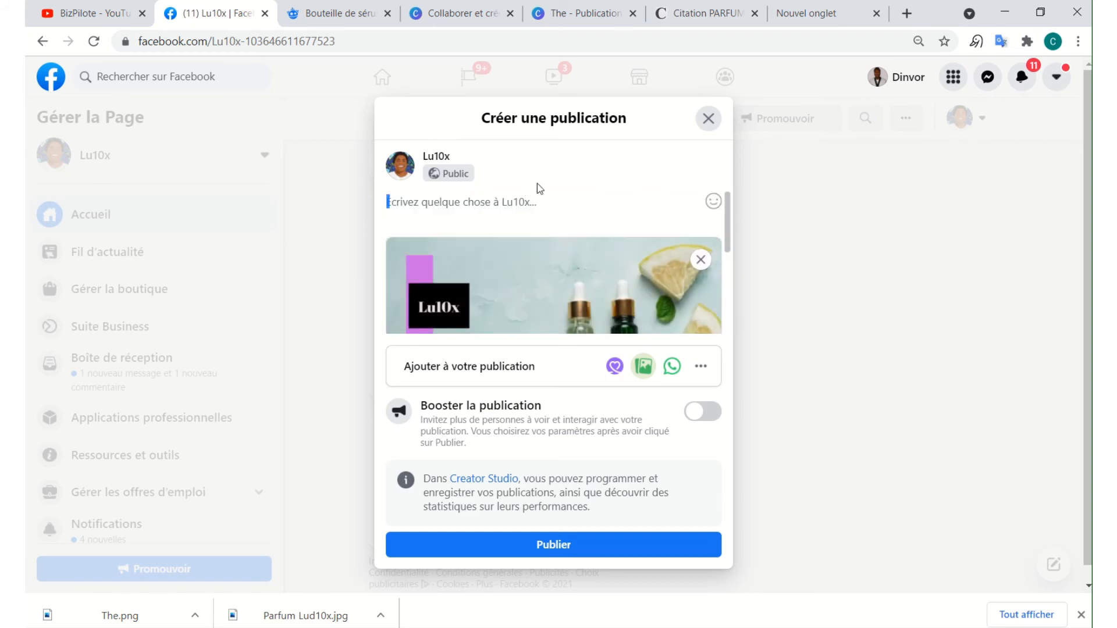
pyautogui.scroll(-3, 513, 207)
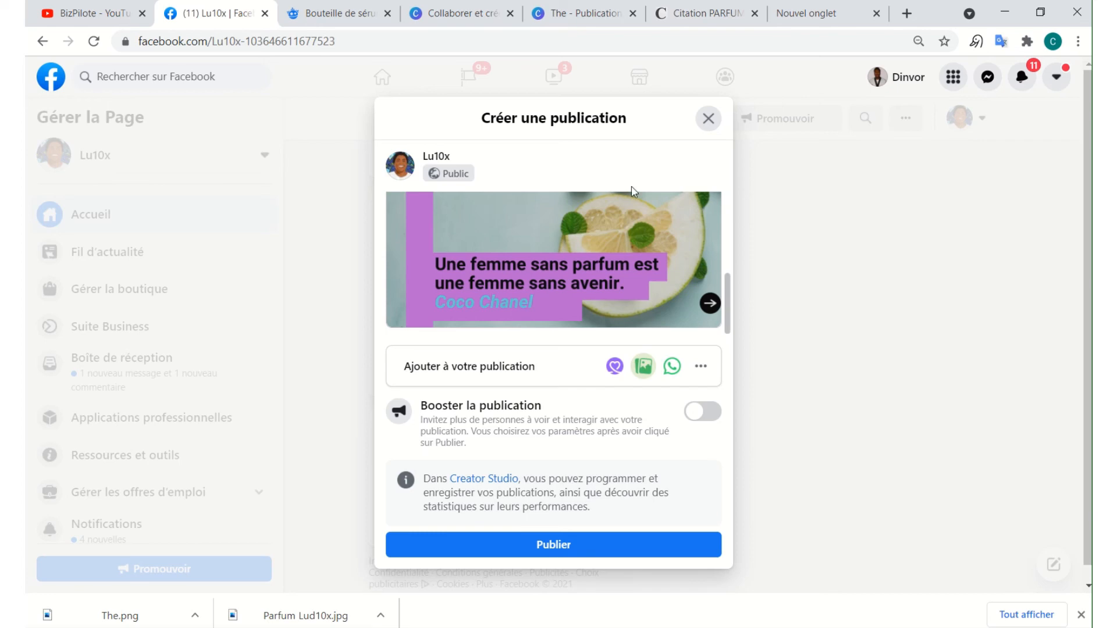
# Switch to the Word document listing the product, target, graphic charter and message.
pyautogui.click(641, 627)
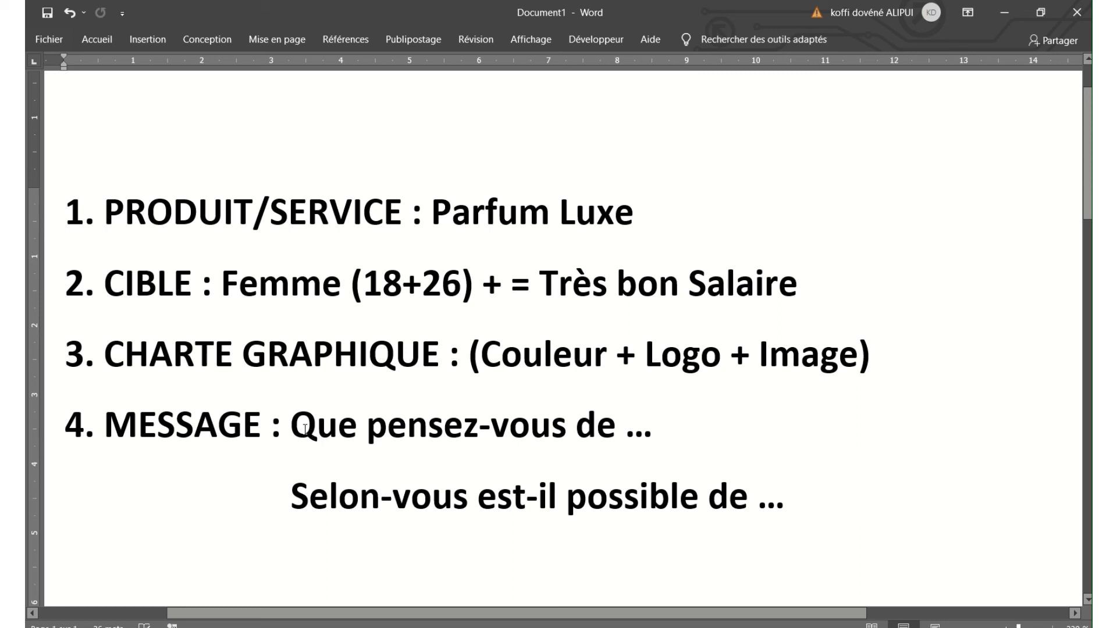
# Copy "Que pensez-vous de" from the MESSAGE line of the Word document and paste it as the Facebook publication's text.
pyautogui.moveTo(295, 418); pyautogui.dragTo(600, 439)
pyautogui.hotkey('ctrl', 'c')
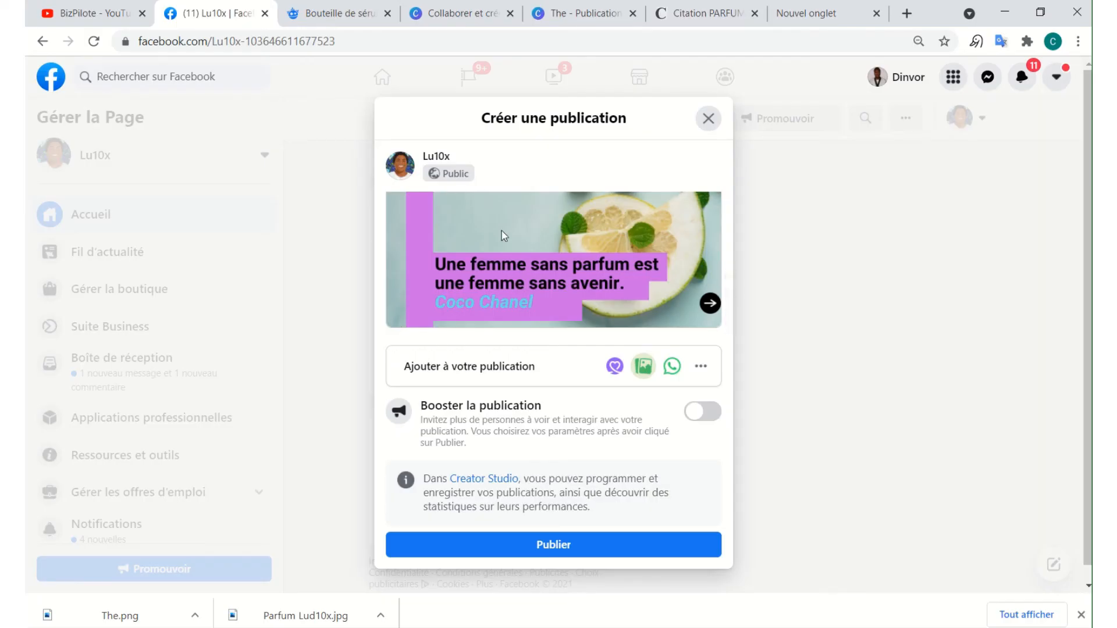
pyautogui.scroll(2, 506, 245)
pyautogui.scroll(3, 511, 252)
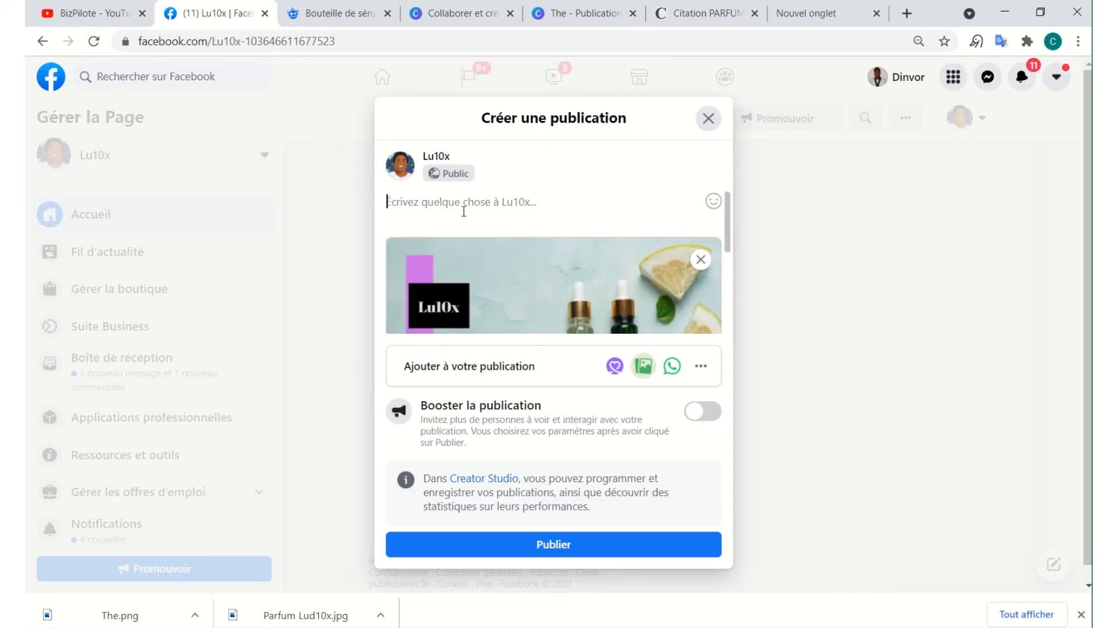
pyautogui.click(464, 211)
pyautogui.hotkey('ctrl', 'v')
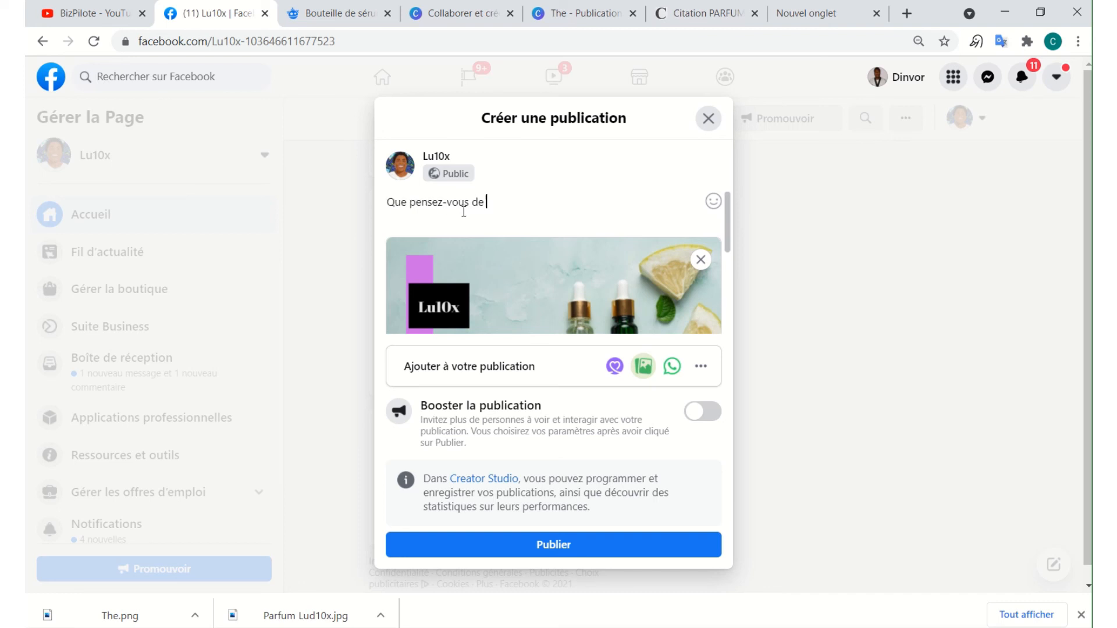
# Complete the publication's message so it reads "Que pensez-vous de sans parfum ?".
pyautogui.scroll(-3, 640, 259)
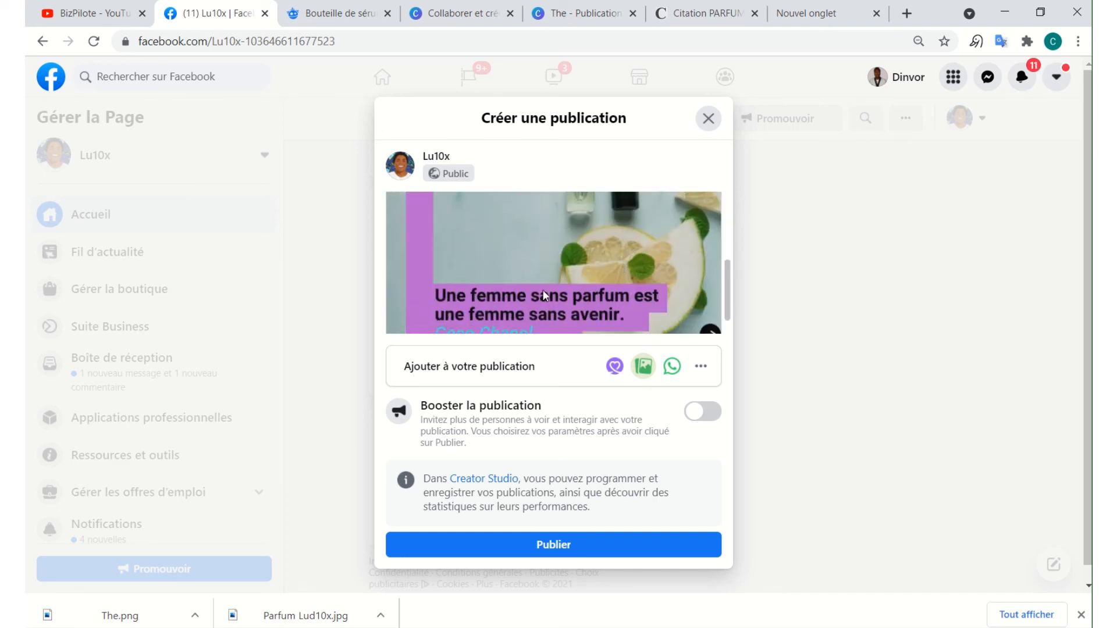
pyautogui.scroll(3, 543, 289)
pyautogui.write('sez-vous de s')
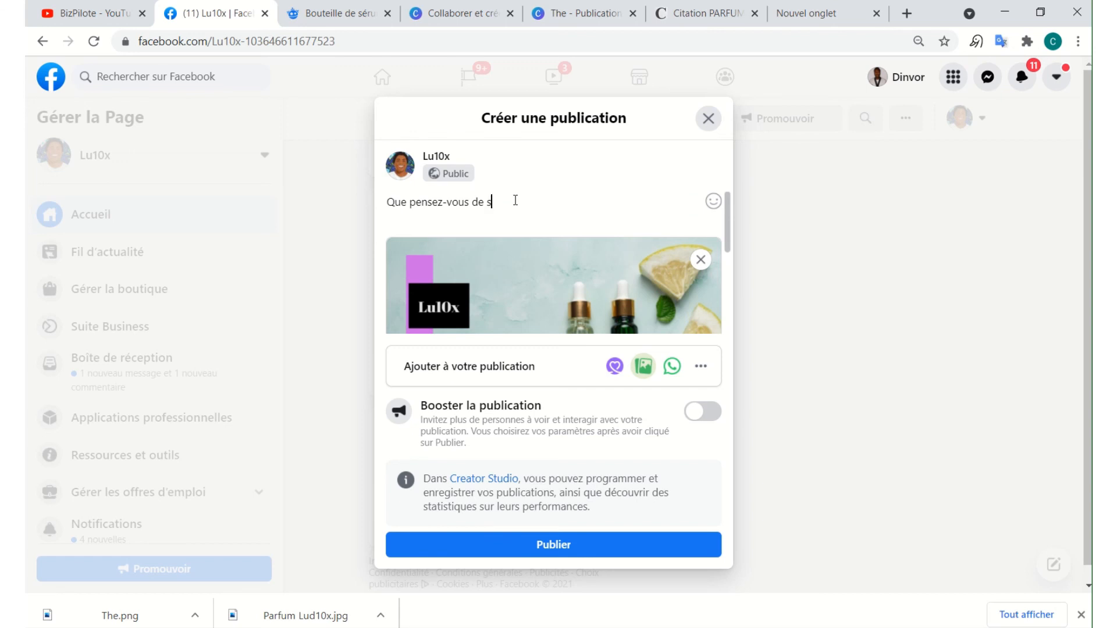
pyautogui.write('ans parfun')
pyautogui.press('BackSpace')
pyautogui.press('BackSpace')
pyautogui.write('m ?')
# Publish the post with its visual on the Lu10x page and dismiss the suggestion to turn it into an offer.
pyautogui.scroll(-3, 581, 233)
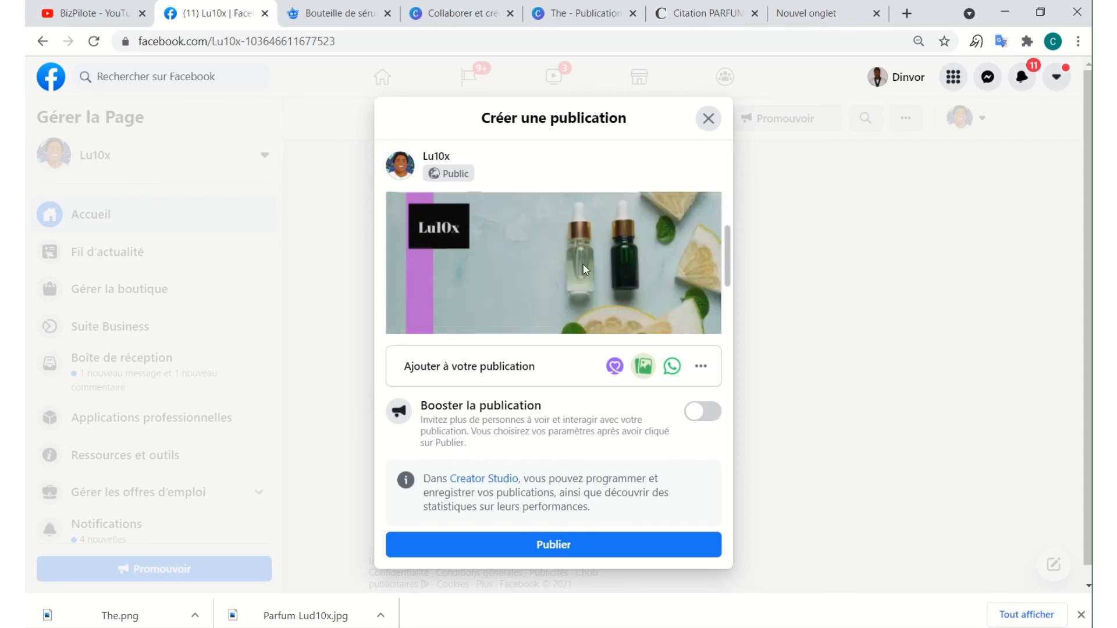
pyautogui.scroll(-1, 605, 230)
pyautogui.scroll(5, 615, 244)
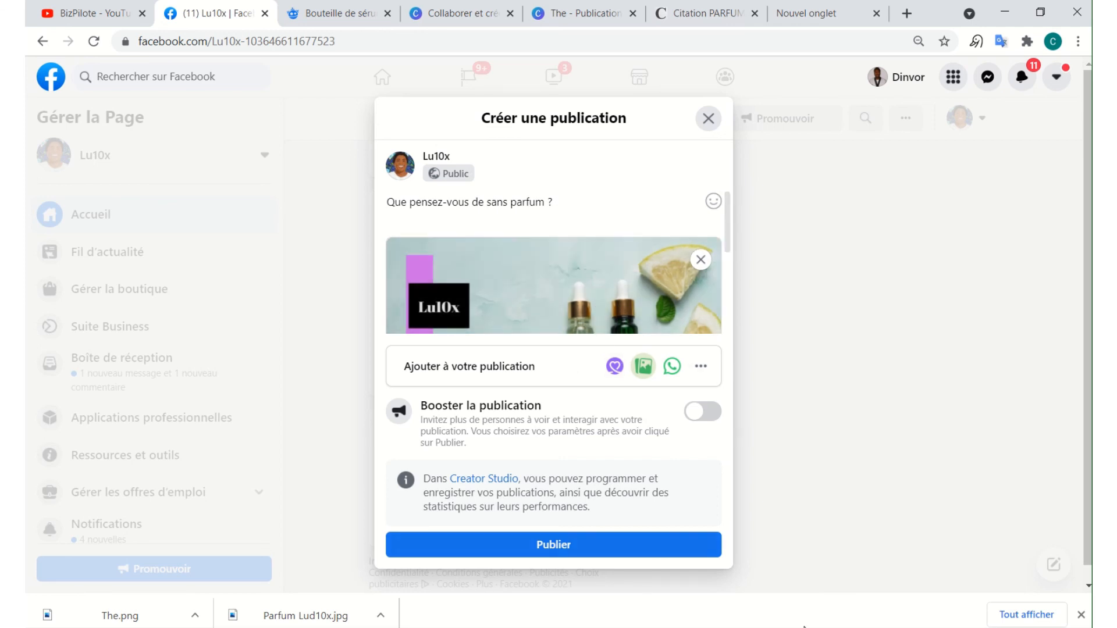
pyautogui.click(637, 551)
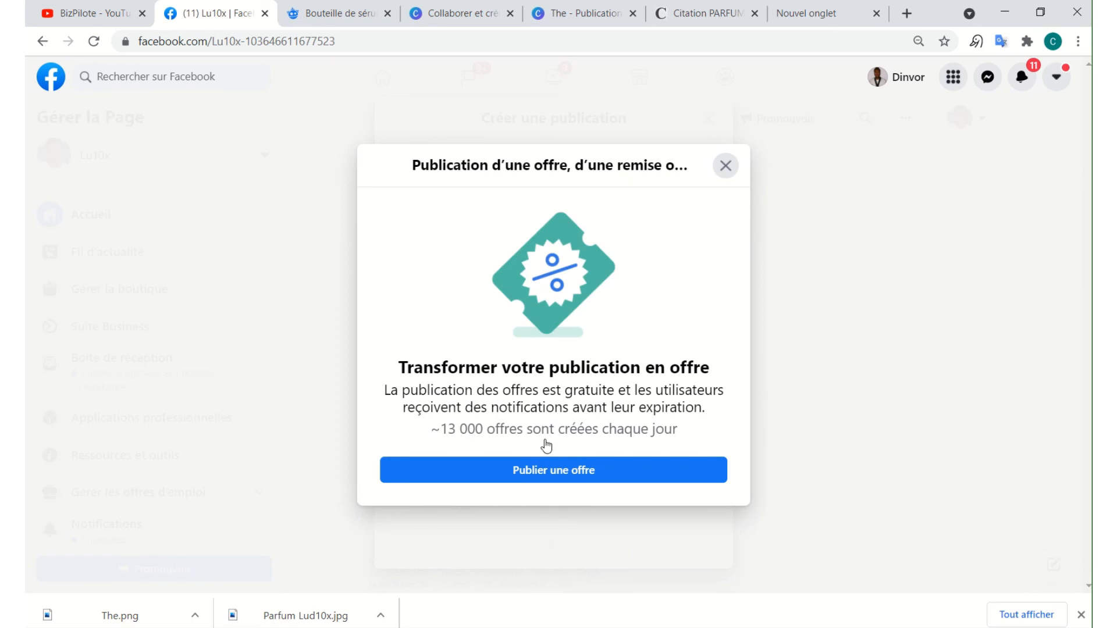
pyautogui.click(726, 166)
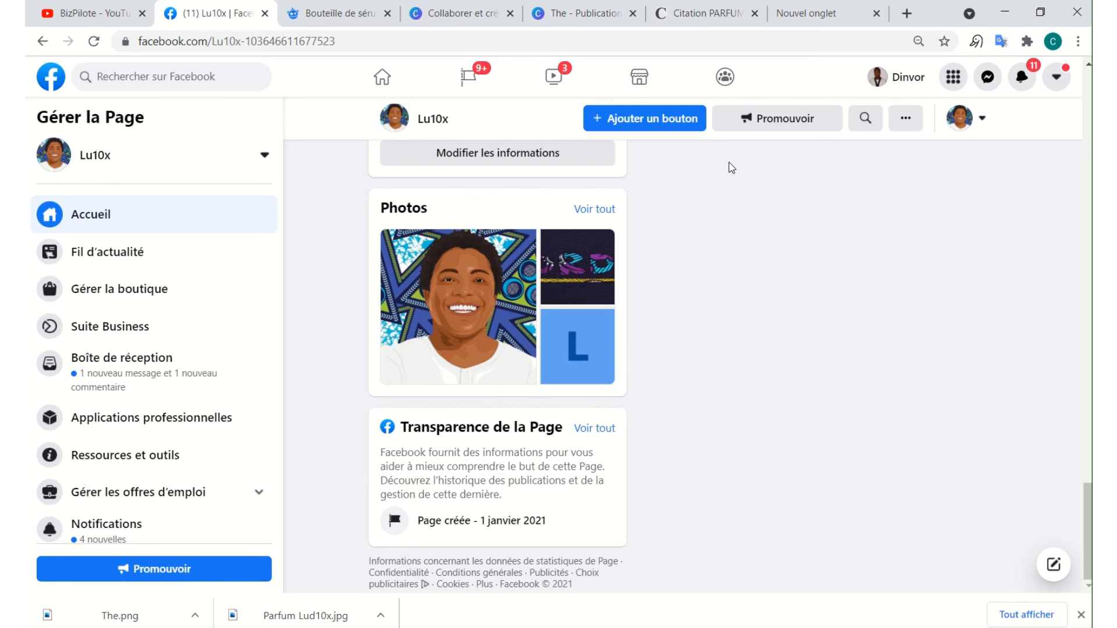
# Browse the Lu10x page to find the new publication and examine its message and visual.
pyautogui.scroll(8, 837, 349)
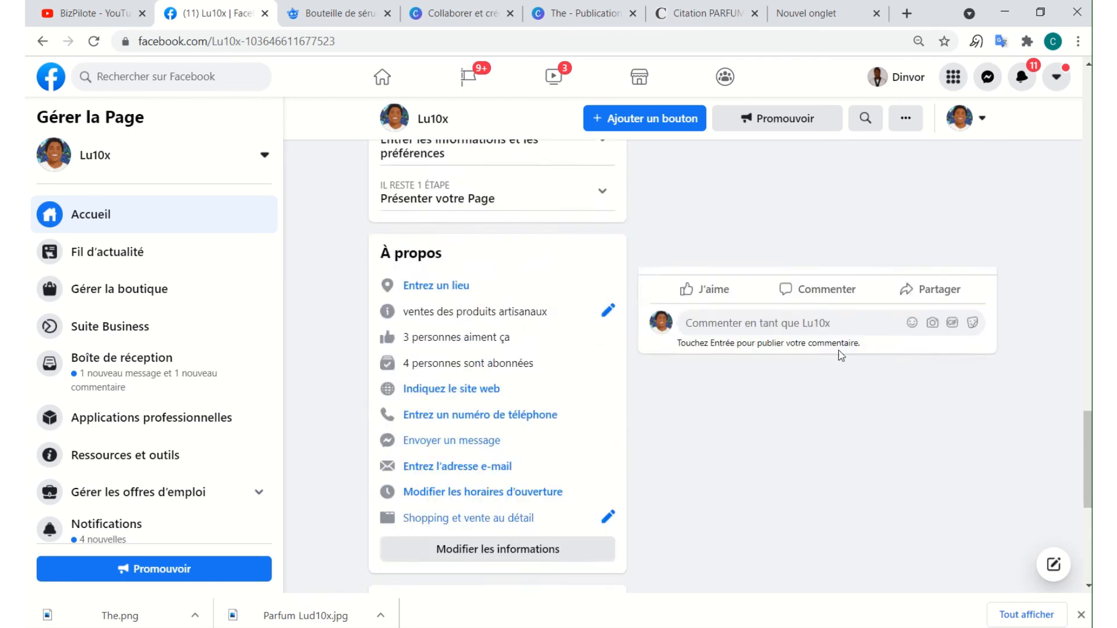
pyautogui.scroll(-8, 837, 350)
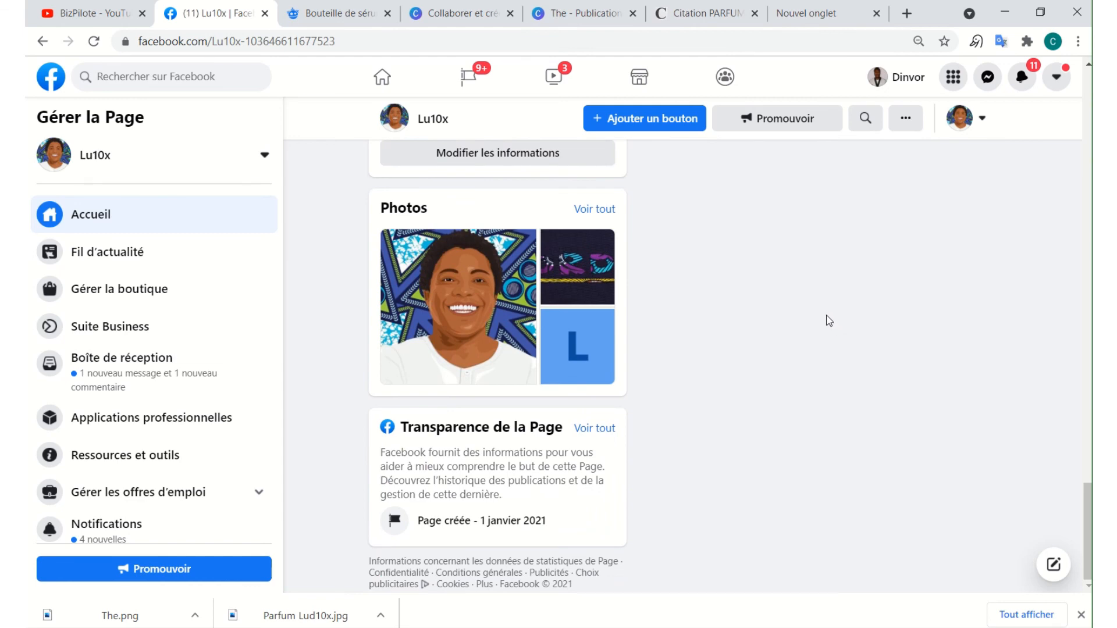
pyautogui.scroll(3, 826, 314)
pyautogui.scroll(-3, 824, 315)
pyautogui.scroll(8, 817, 298)
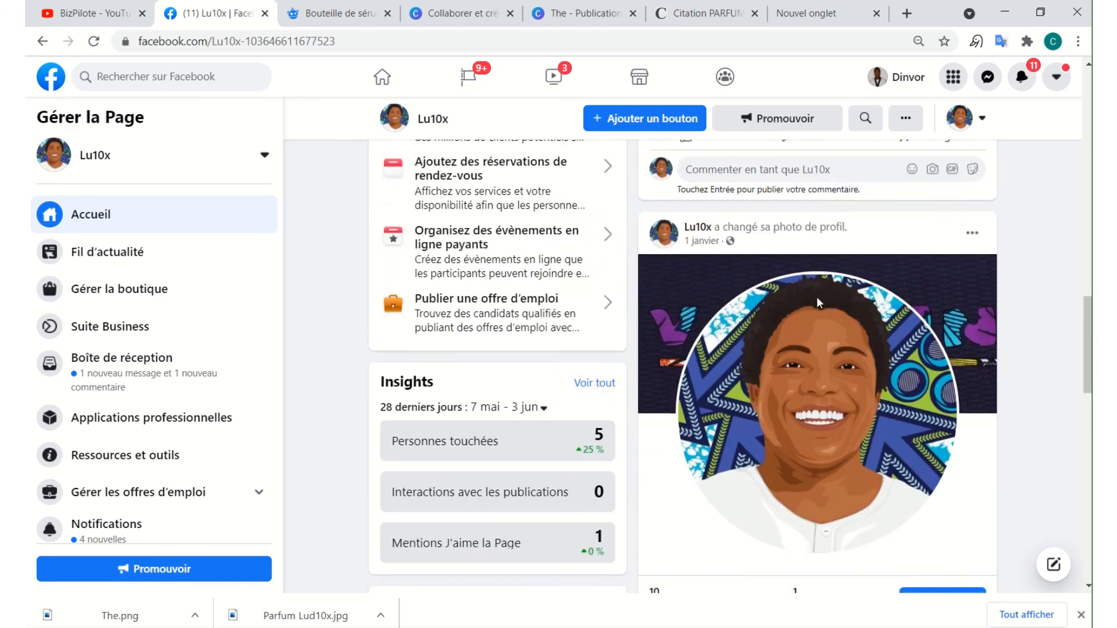
pyautogui.scroll(-6, 811, 287)
pyautogui.scroll(-3, 810, 284)
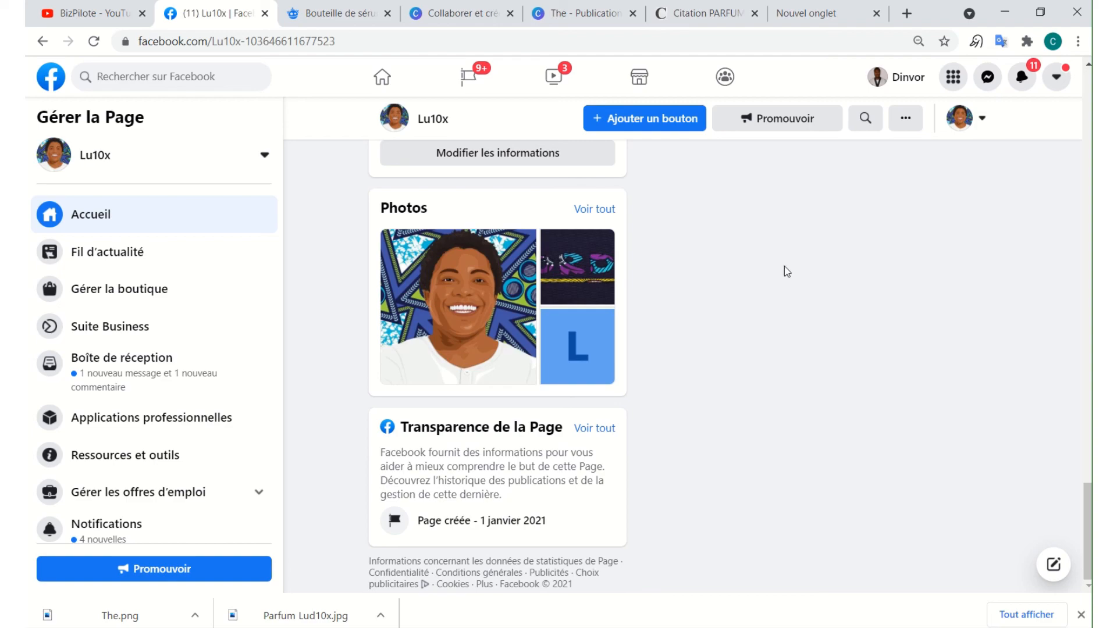
pyautogui.scroll(15, 770, 337)
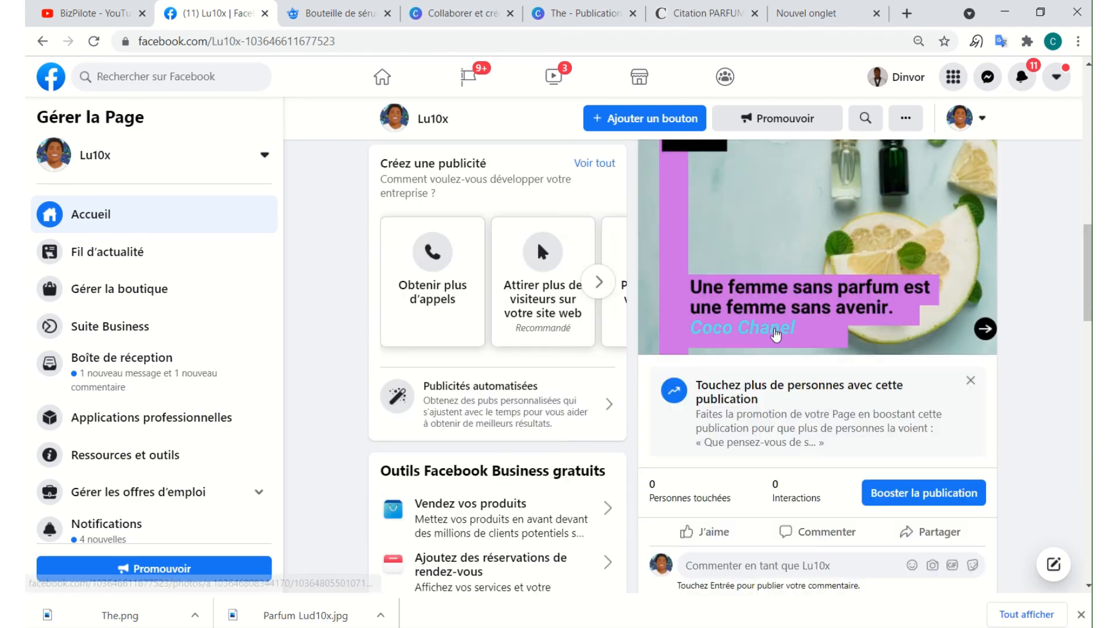
pyautogui.scroll(-7, 771, 333)
pyautogui.scroll(7, 772, 328)
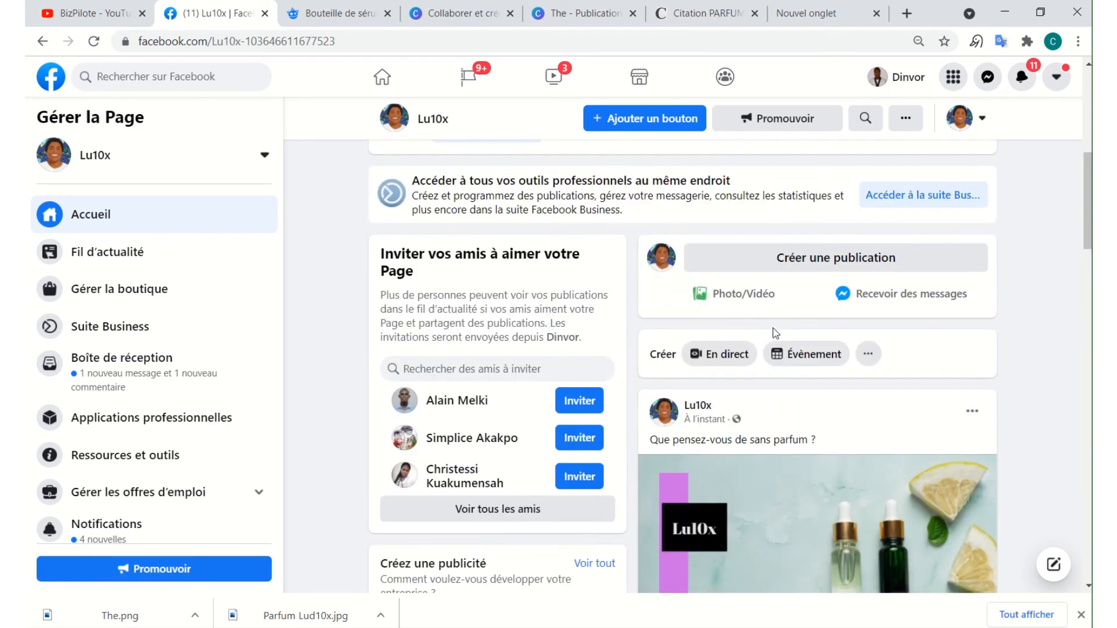
pyautogui.scroll(-3, 776, 340)
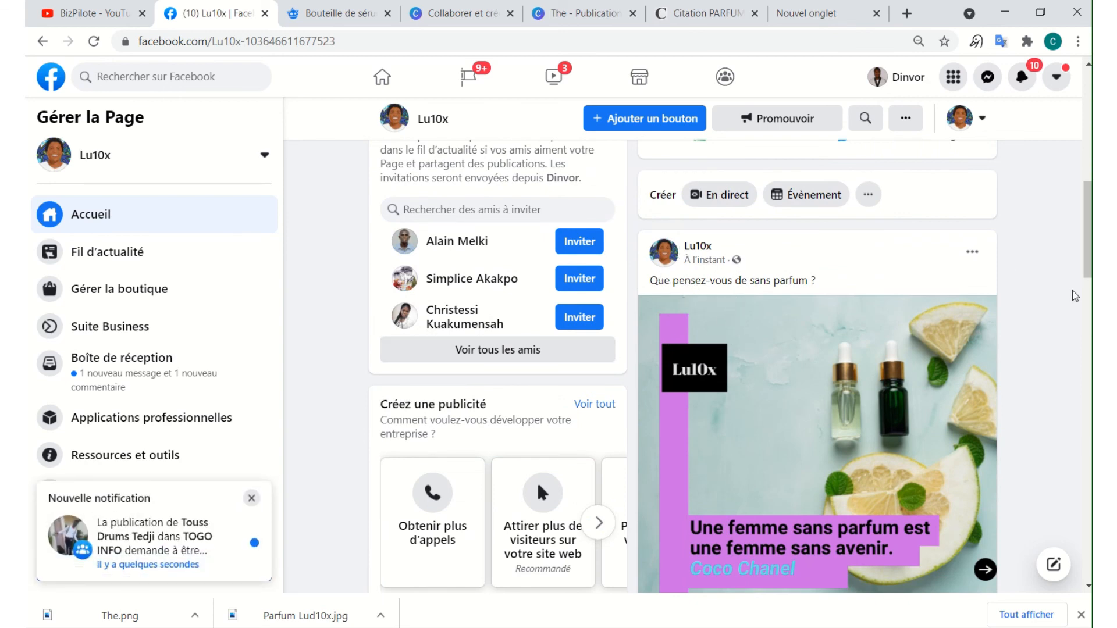
pyautogui.scroll(-2, 817, 371)
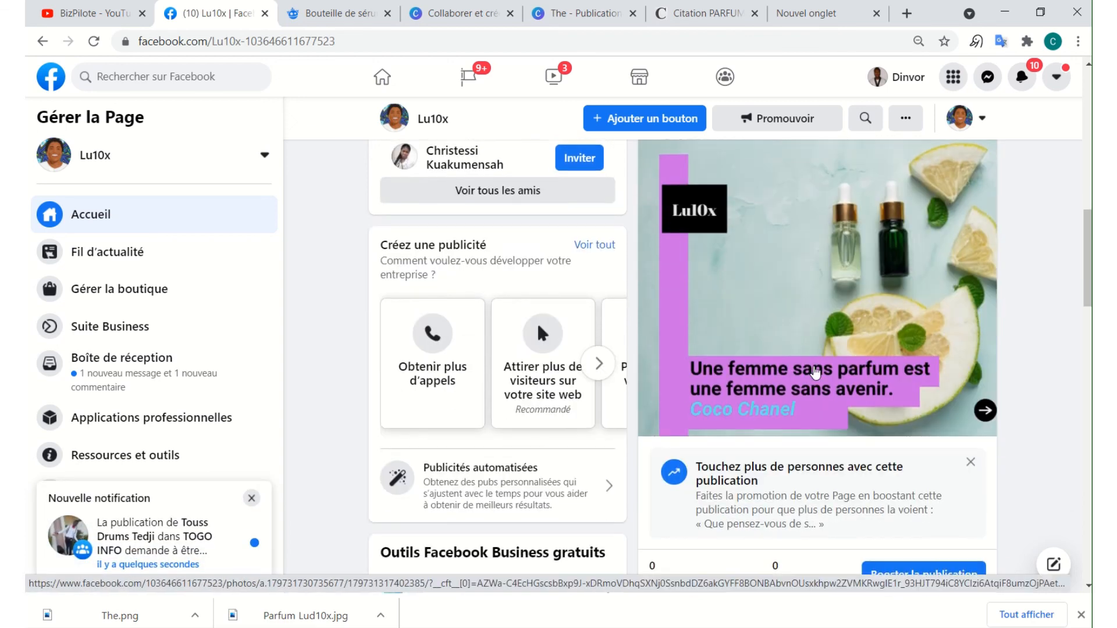
pyautogui.scroll(2, 815, 372)
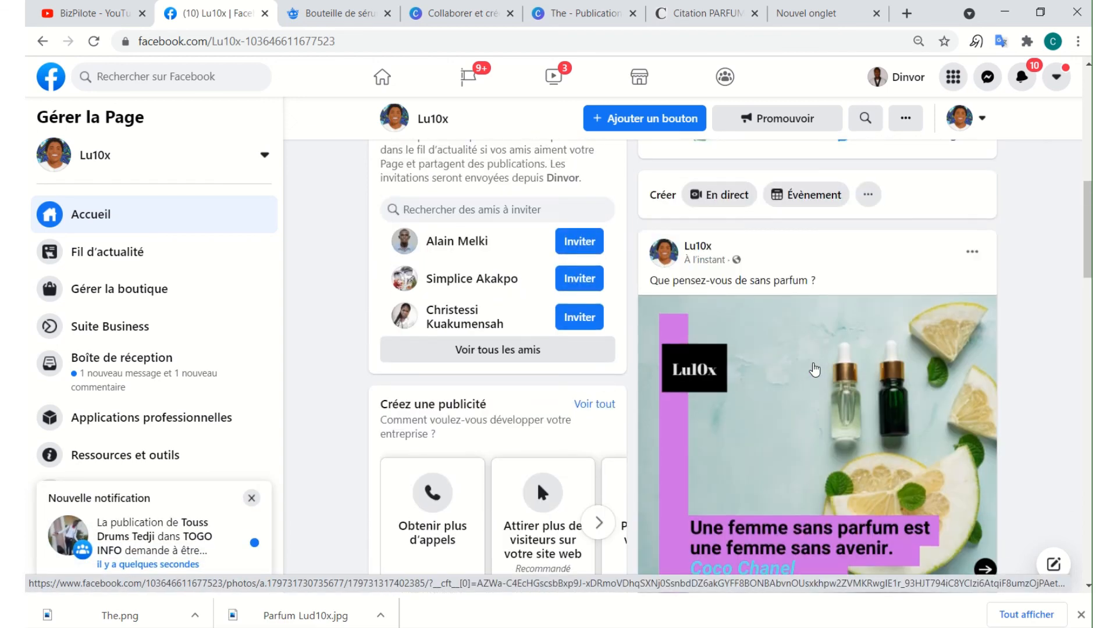
# React to the new Lu10x publication with "J'adore".
pyautogui.scroll(-1, 815, 372)
pyautogui.scroll(-2, 814, 374)
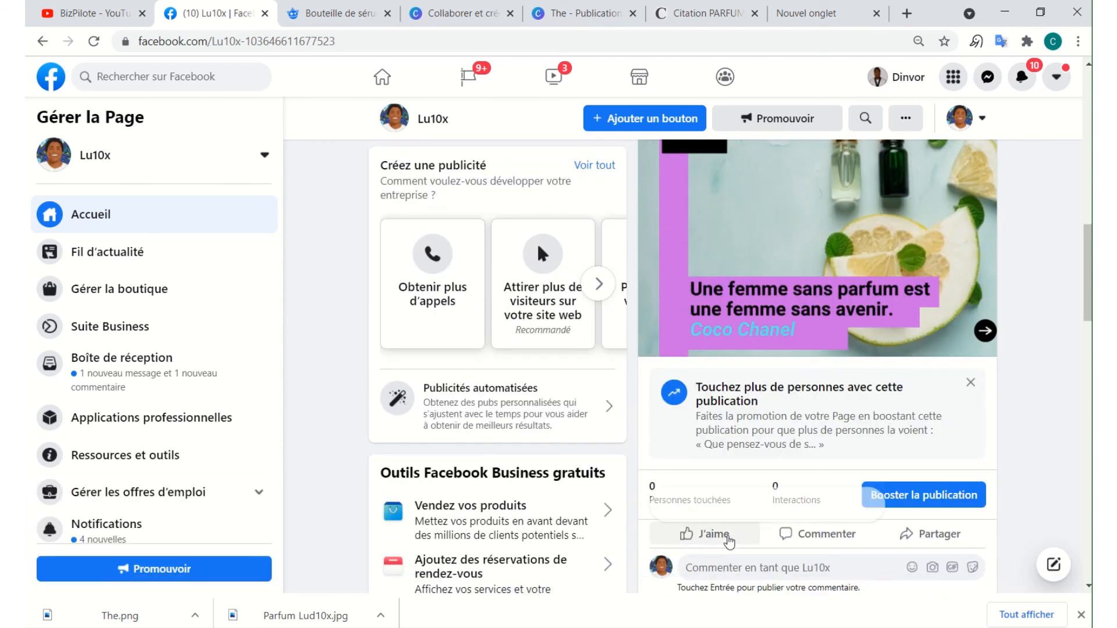
pyautogui.moveTo(728, 540)
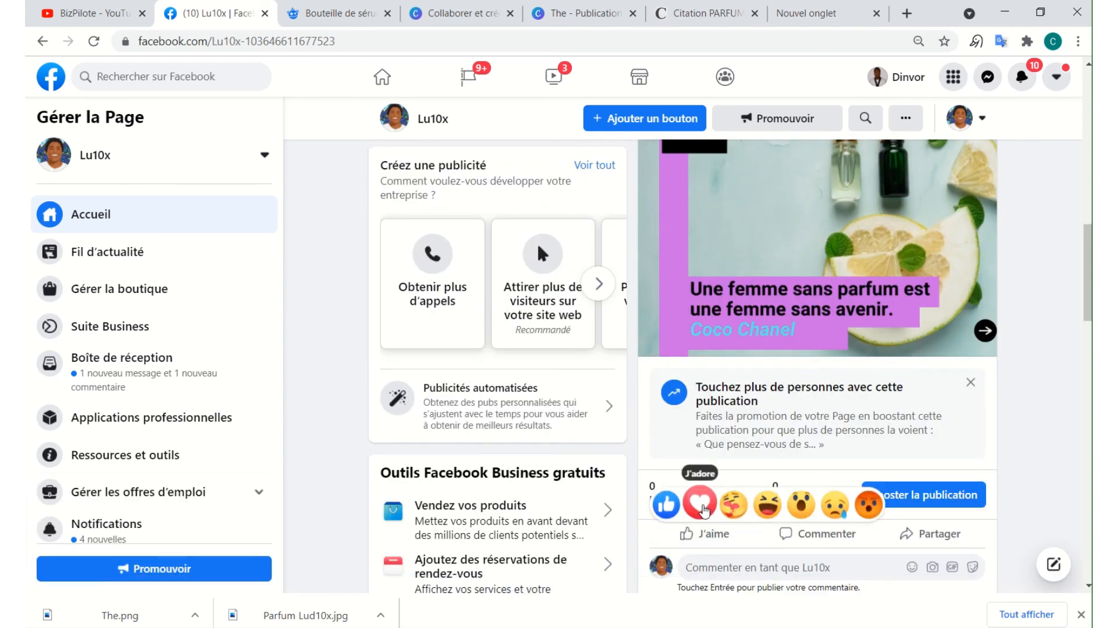
pyautogui.click(702, 508)
# Start sharing the publication in a group and switch the sharing identity from the Lu10x page to the personal profile.
pyautogui.scroll(-1, 731, 547)
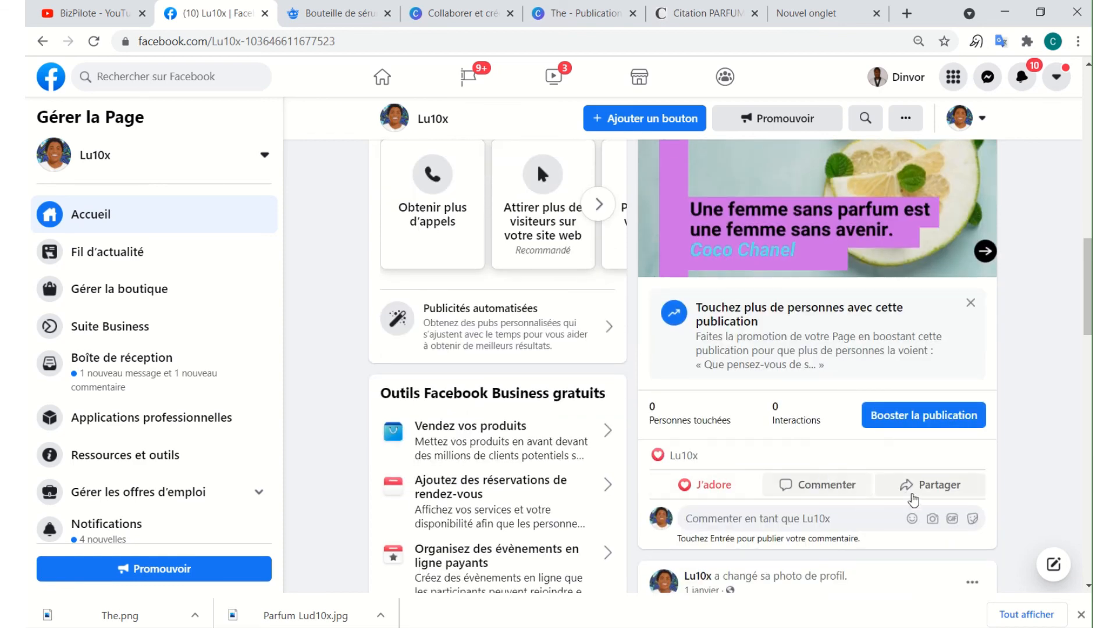
pyautogui.click(932, 493)
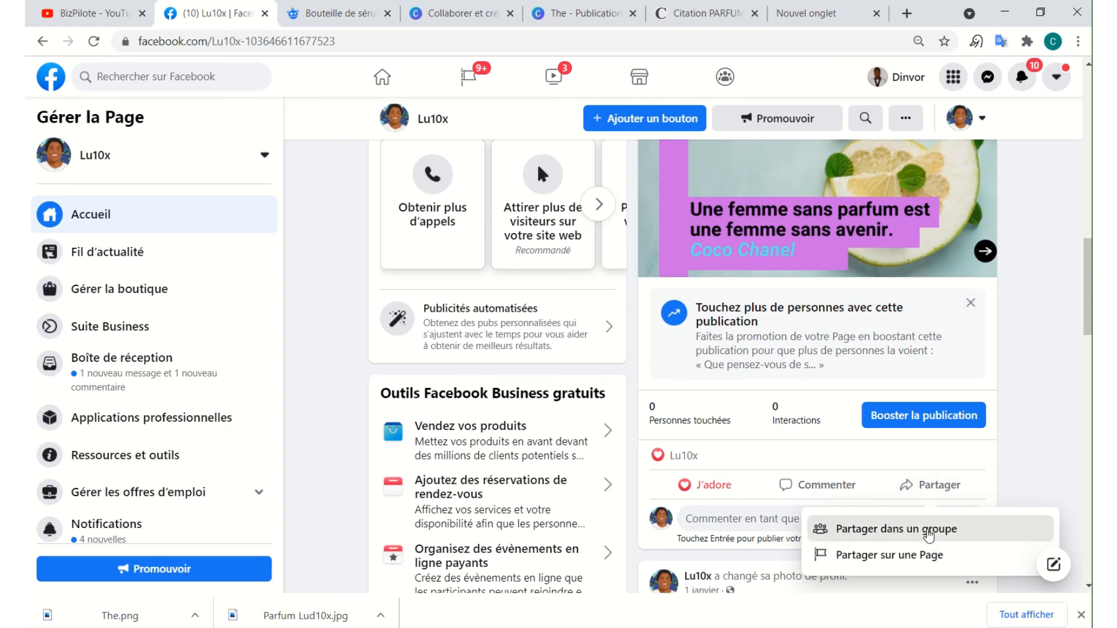
pyautogui.click(929, 533)
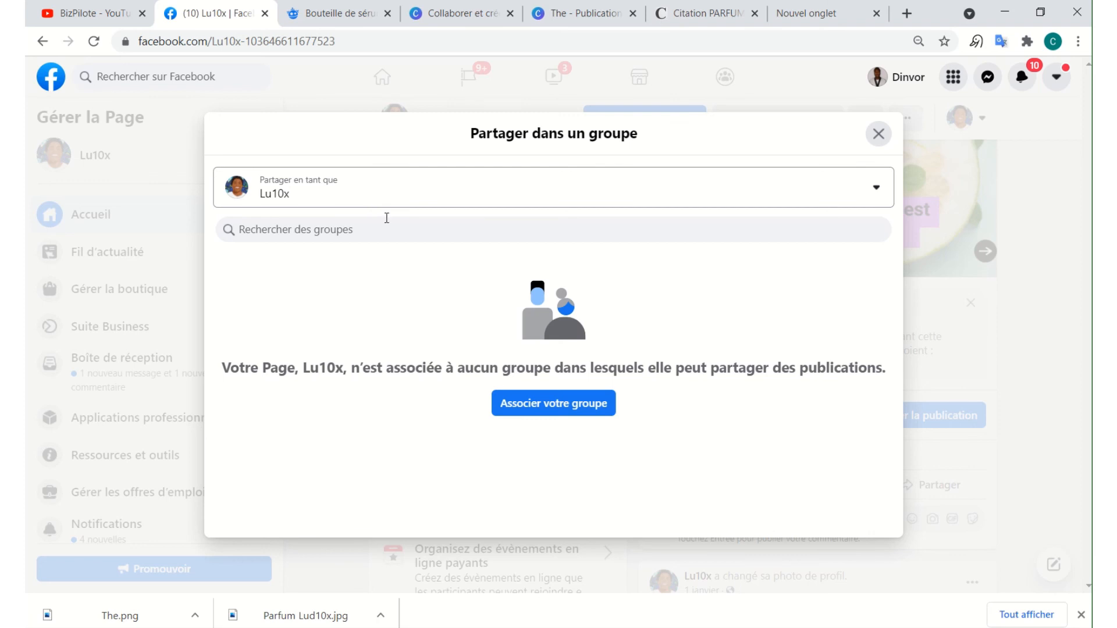
pyautogui.click(362, 234)
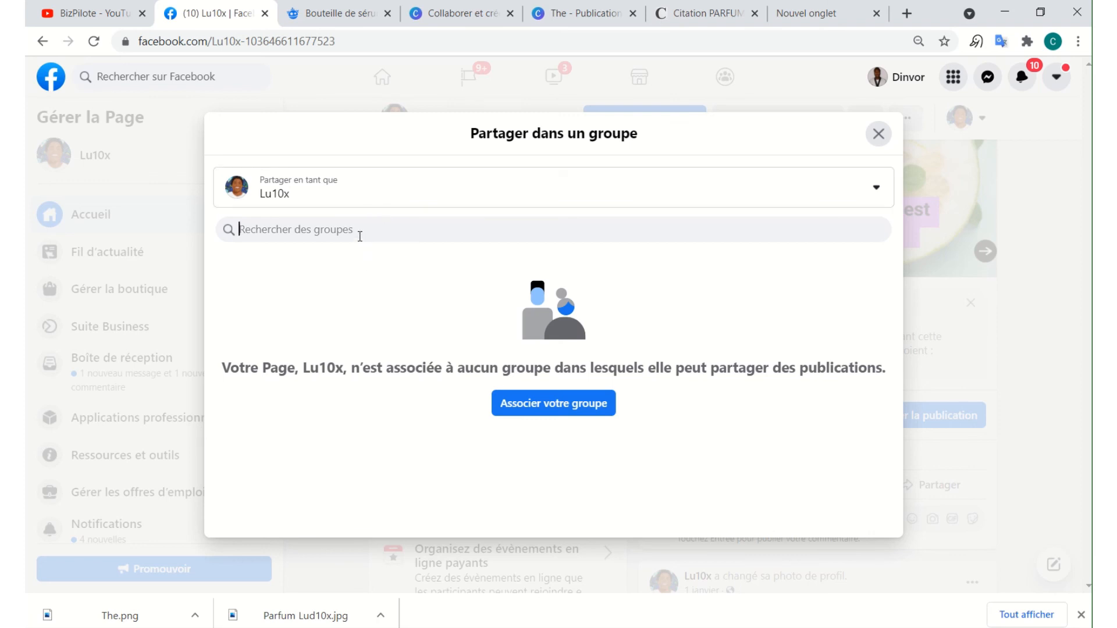
pyautogui.click(873, 185)
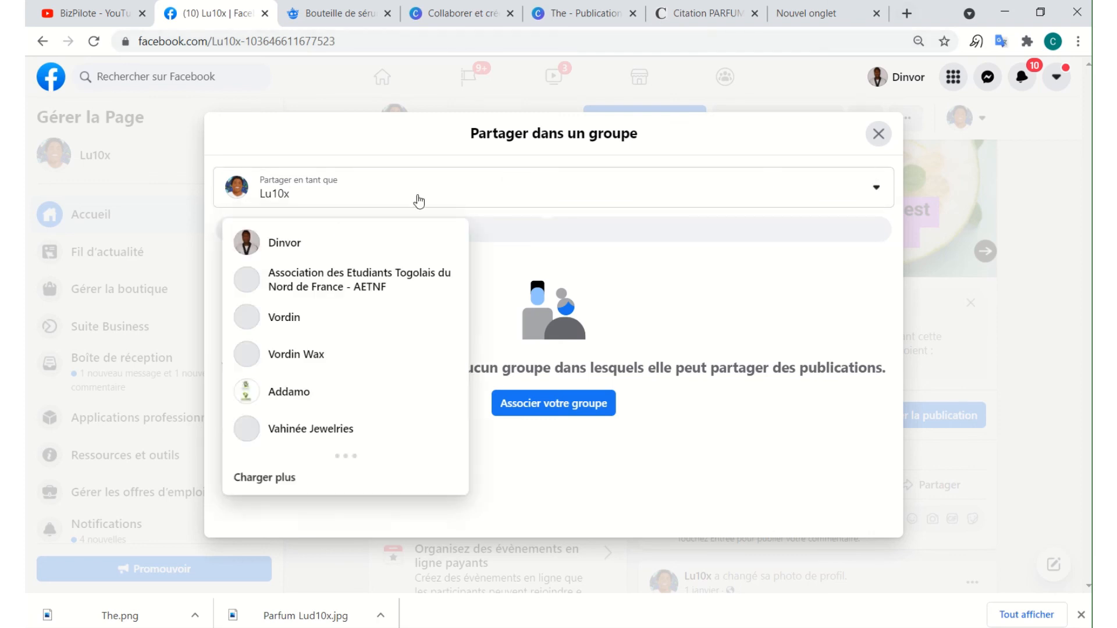
pyautogui.press('Escape')
pyautogui.click(312, 235)
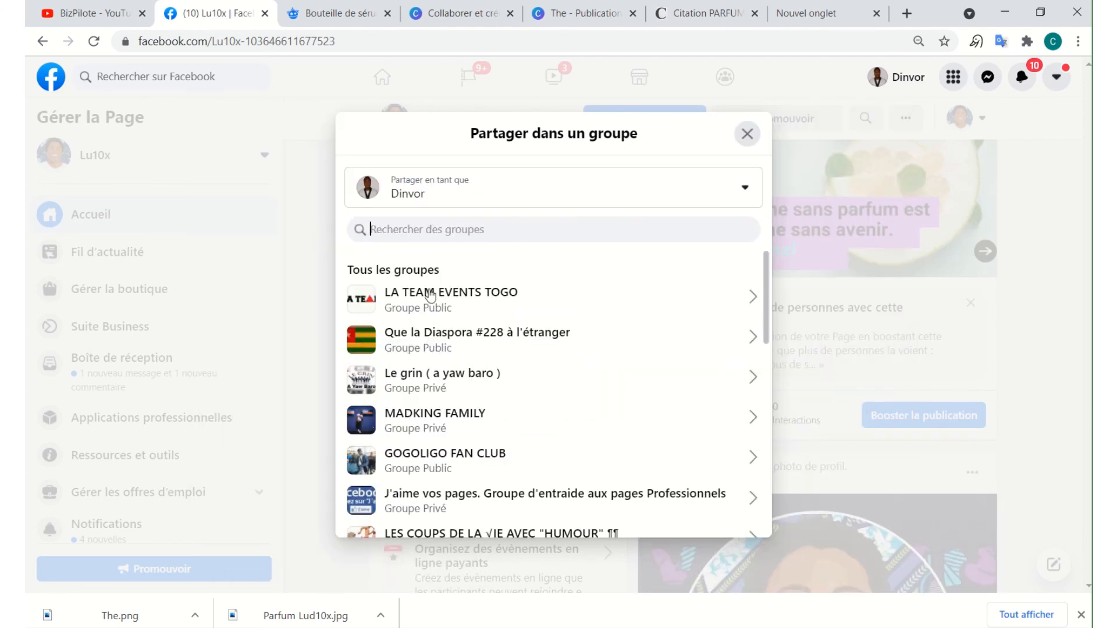
# Search the available groups for "tog" and choose TOGO INFO as the group to share in.
pyautogui.scroll(-2, 505, 385)
pyautogui.scroll(-8, 505, 385)
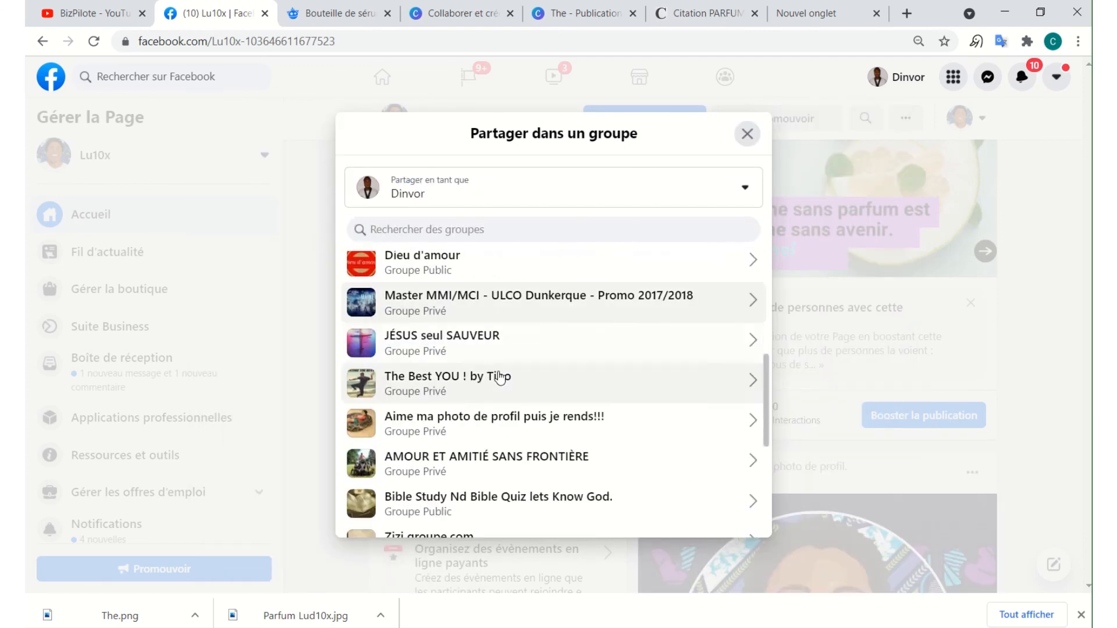
pyautogui.scroll(10, 491, 362)
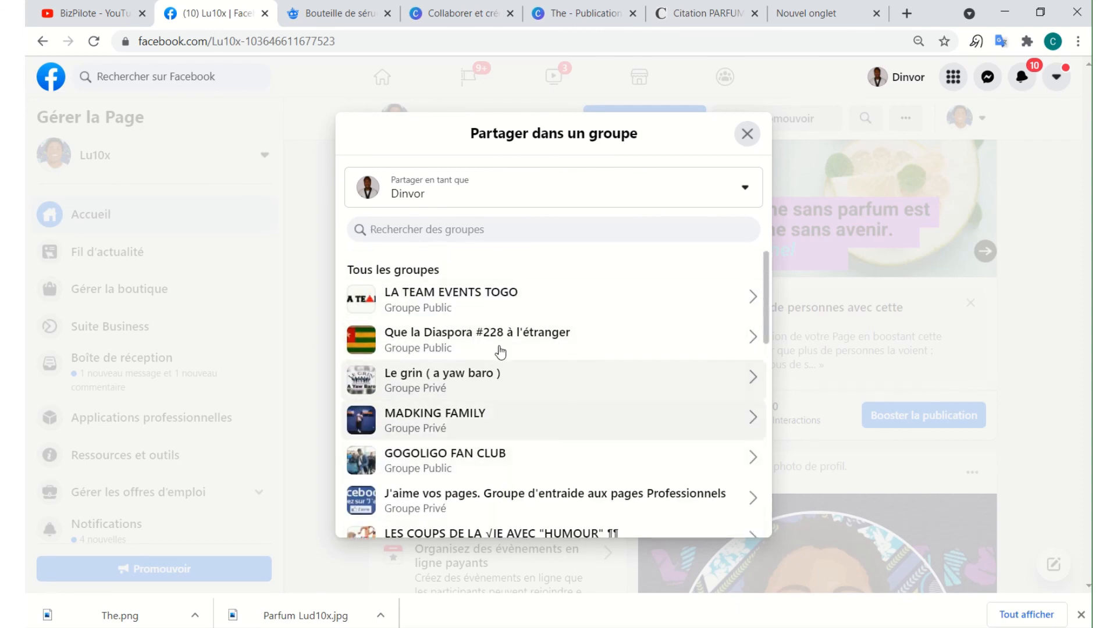
pyautogui.write('to')
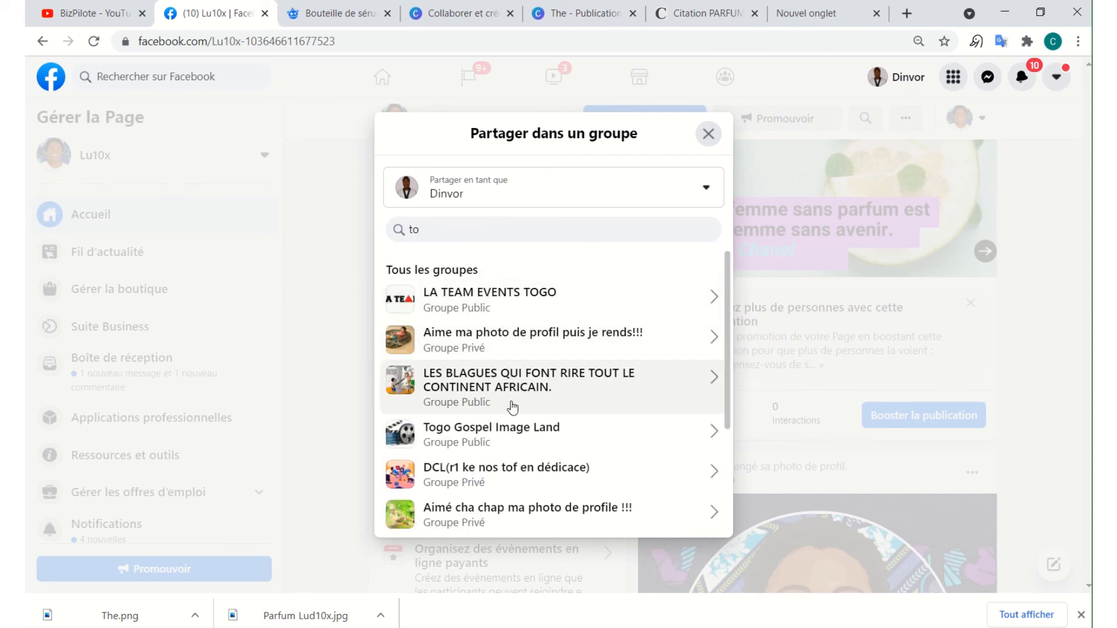
pyautogui.write('g')
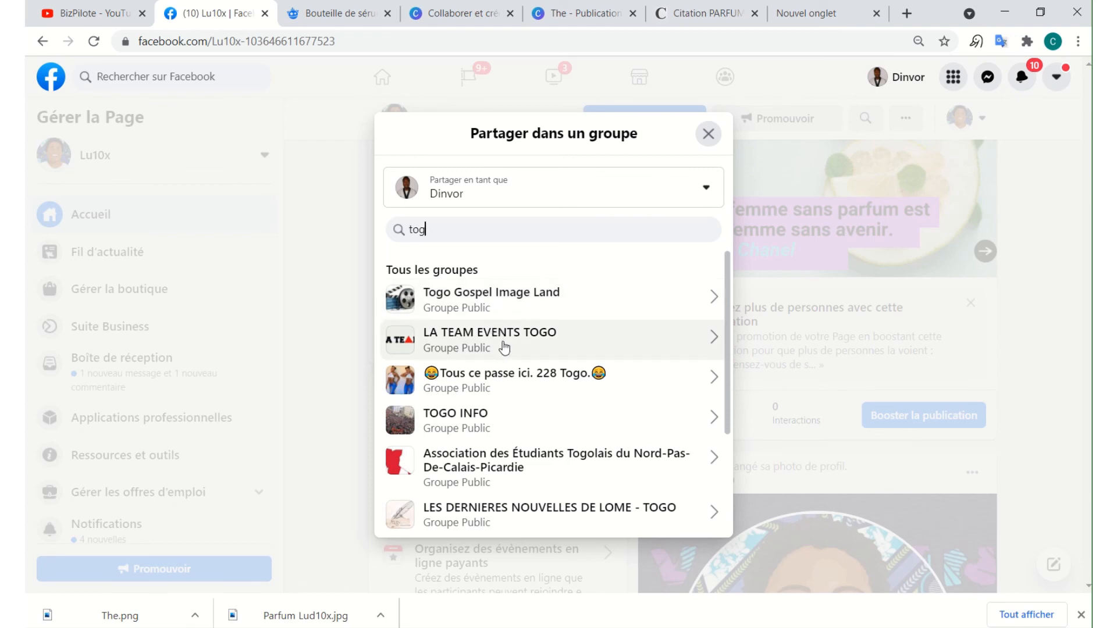
pyautogui.click(522, 411)
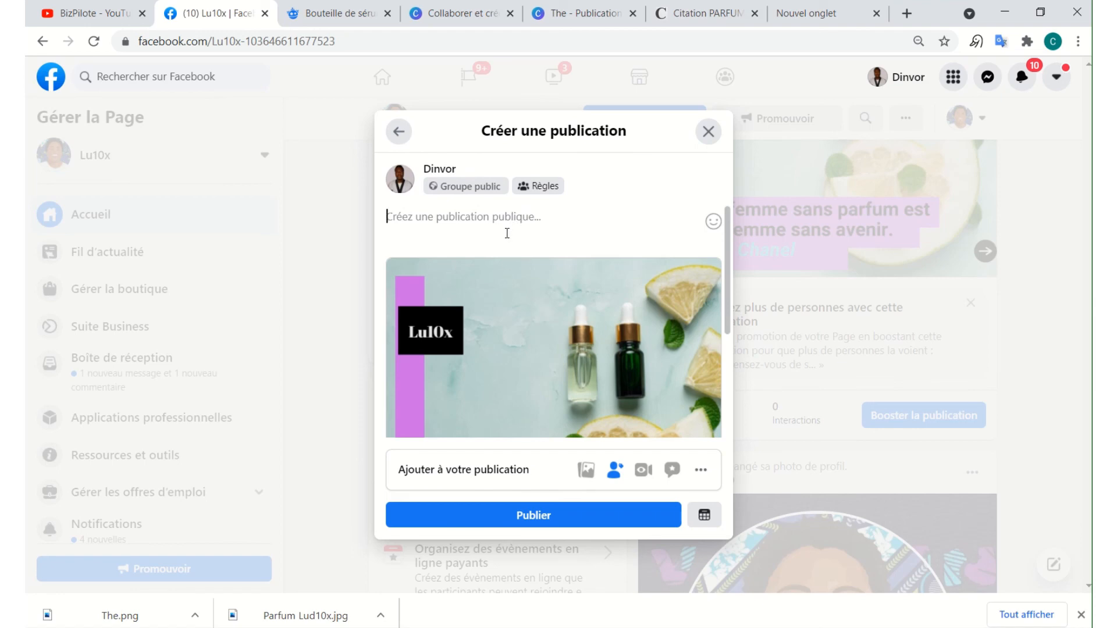
# Write "Que pensez-vous des hommes sans parfum" as the message of the group publication.
pyautogui.write('Que pensez-vous de ')
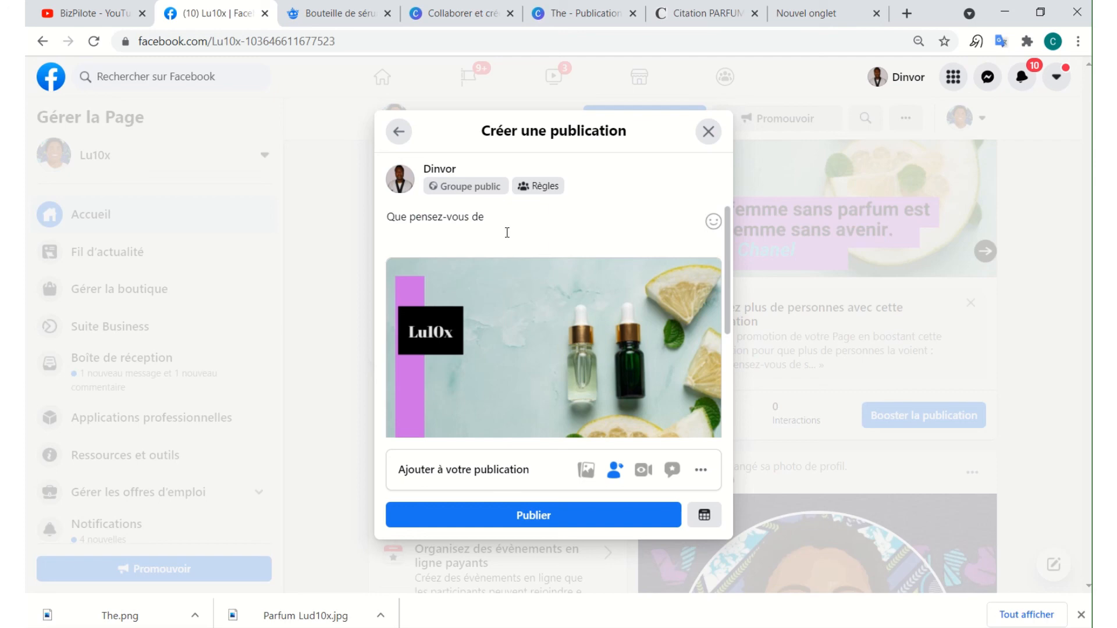
pyautogui.write('s hommessan')
pyautogui.press('BackSpace')
pyautogui.press('BackSpace')
pyautogui.press('BackSpace')
pyautogui.write('sans parfum')
# Publish the shared post in the TOGO INFO group and return to the original publication on the Lu10x page.
pyautogui.scroll(-4, 616, 337)
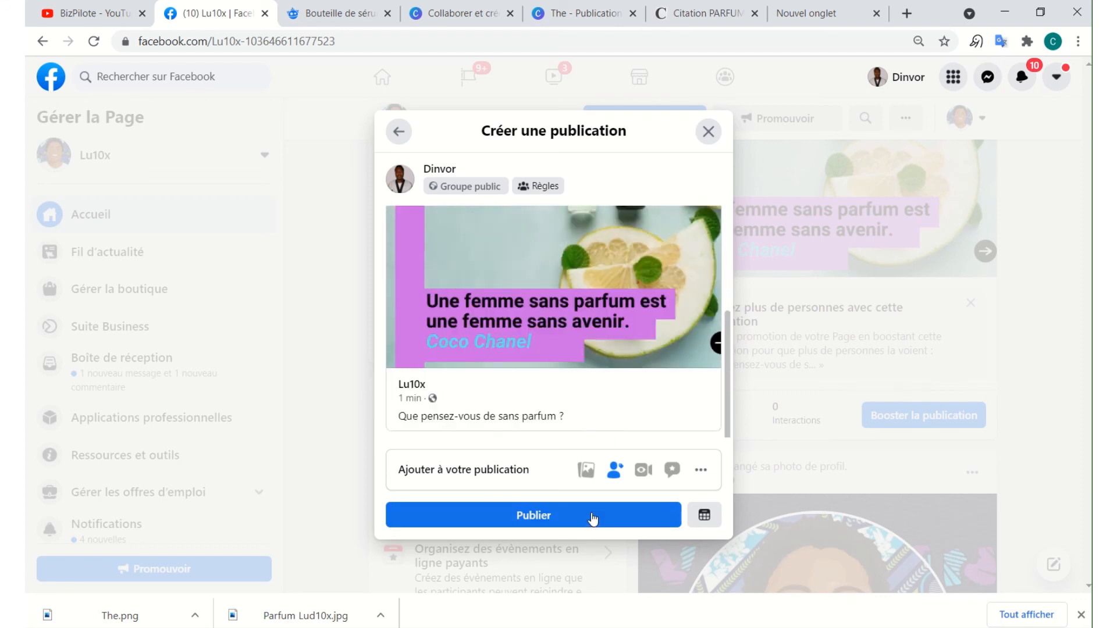
pyautogui.click(592, 517)
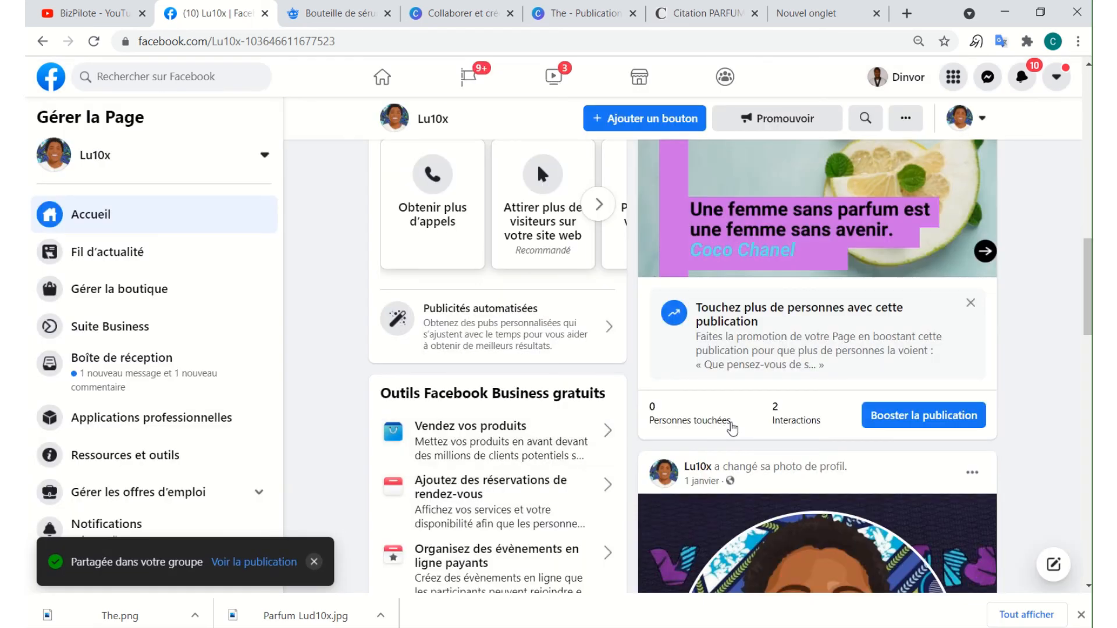
pyautogui.scroll(-3, 724, 425)
pyautogui.scroll(7, 728, 420)
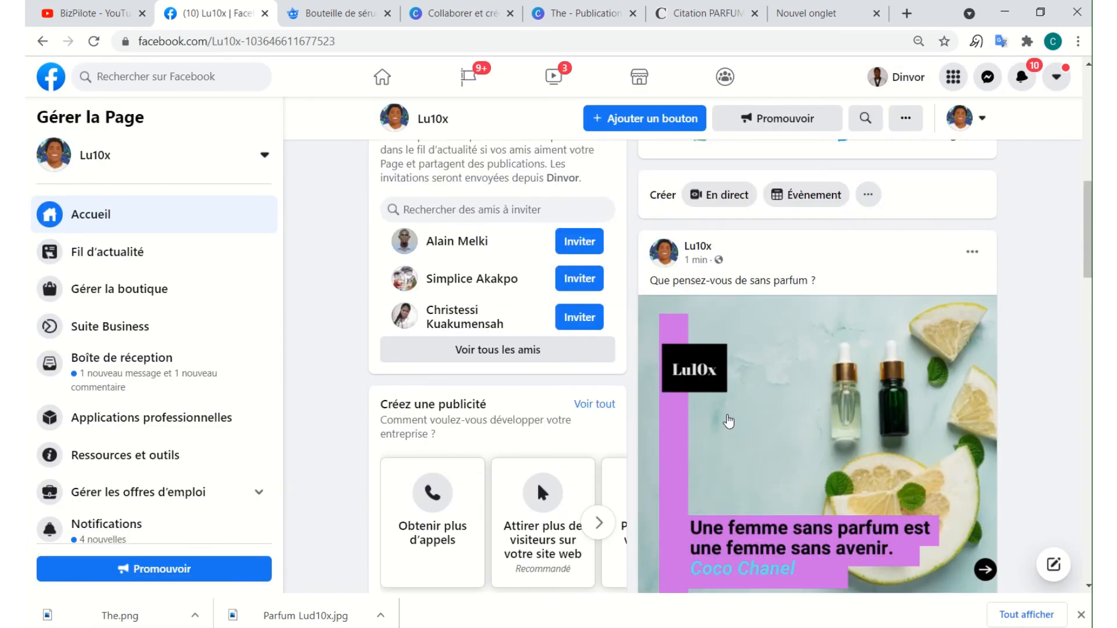
# Review the published perfume post on the Lu10x page and open its image in the full-size photo viewer.
pyautogui.scroll(-2, 732, 410)
pyautogui.scroll(-3, 733, 410)
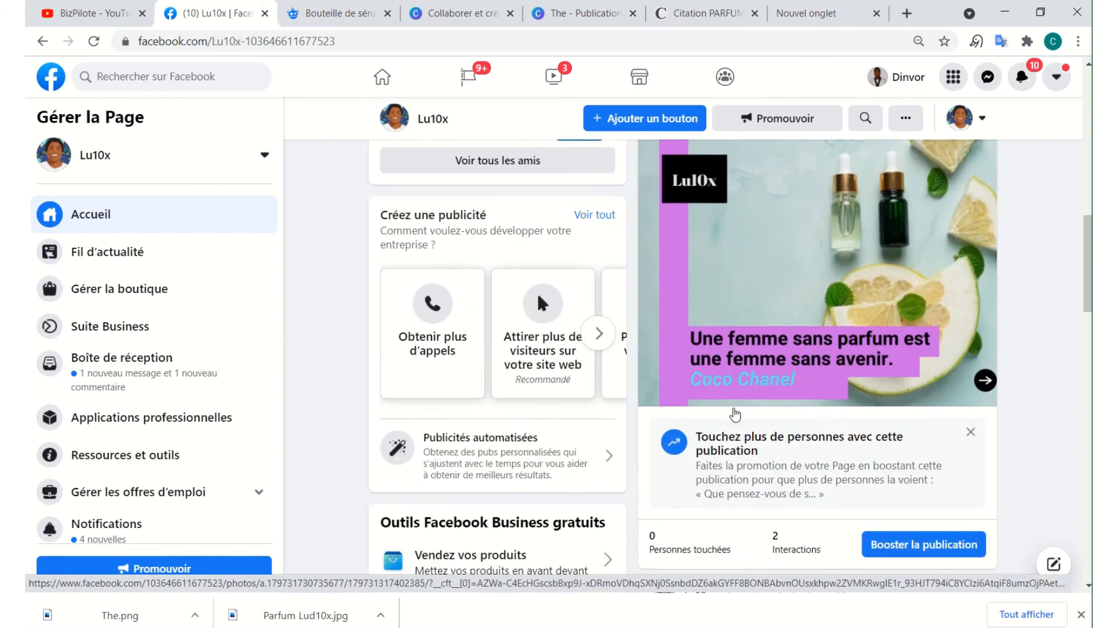
pyautogui.scroll(4, 734, 411)
pyautogui.scroll(6, 734, 413)
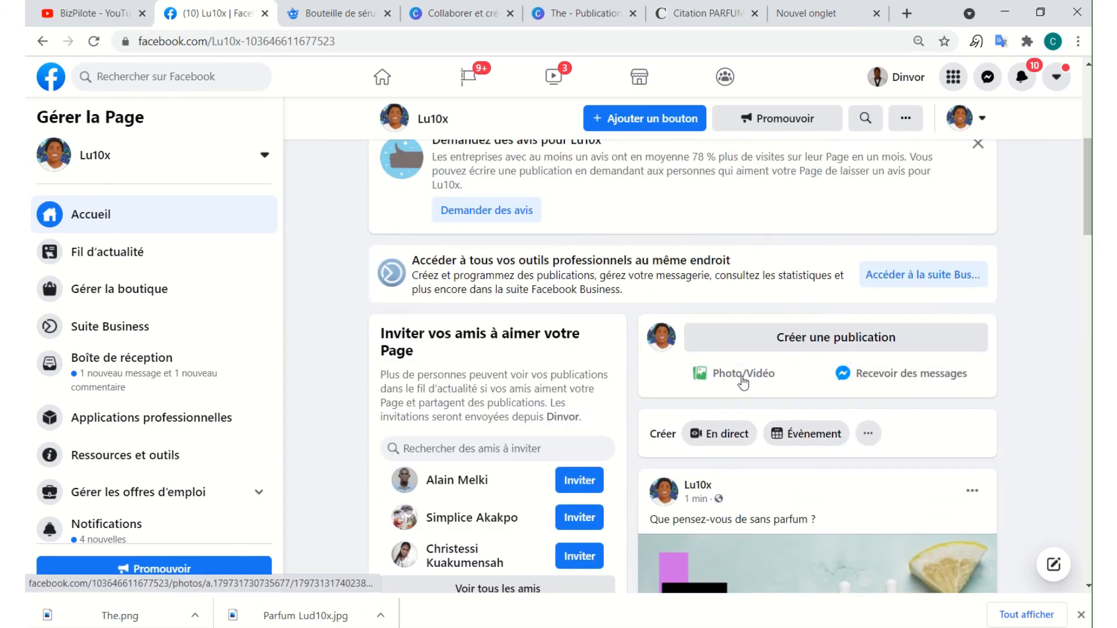
pyautogui.scroll(-7, 844, 483)
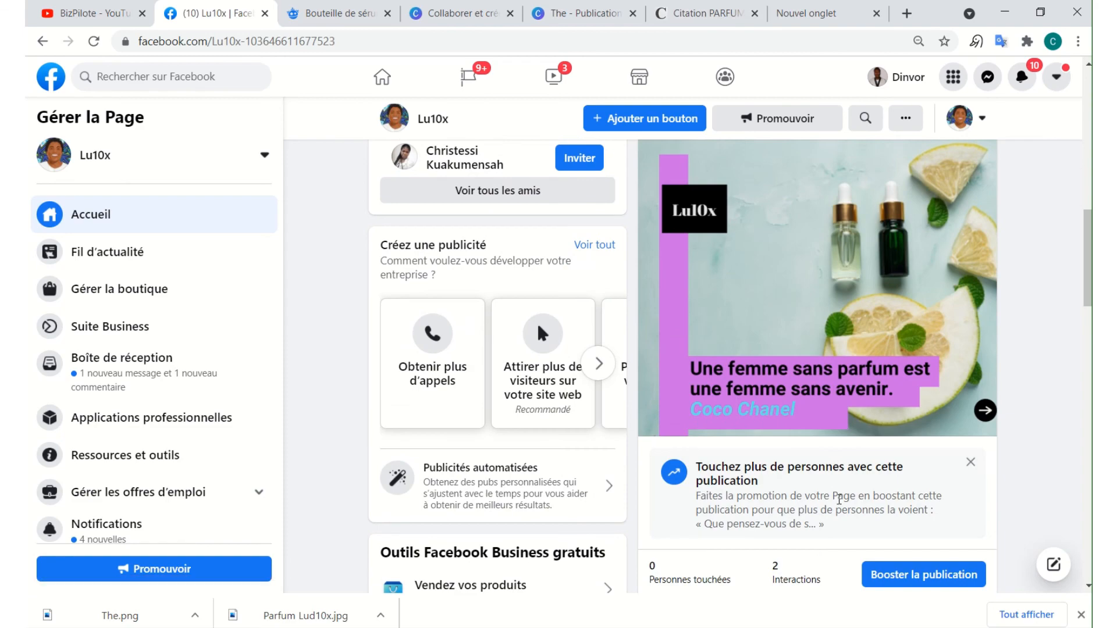
pyautogui.scroll(-6, 836, 465)
pyautogui.scroll(10, 830, 471)
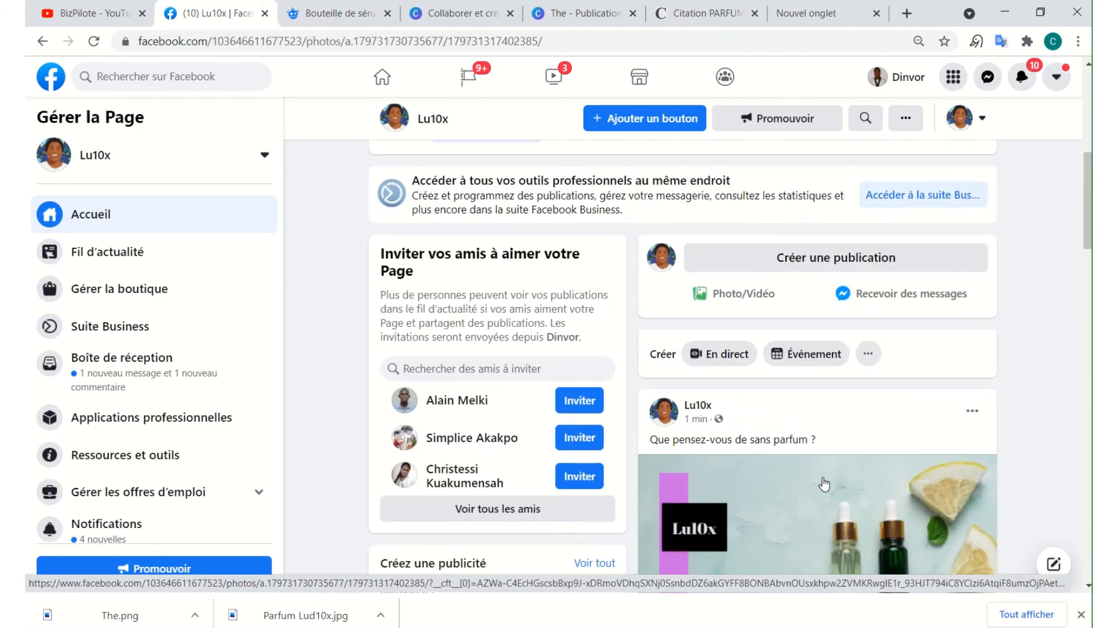
pyautogui.click(822, 483)
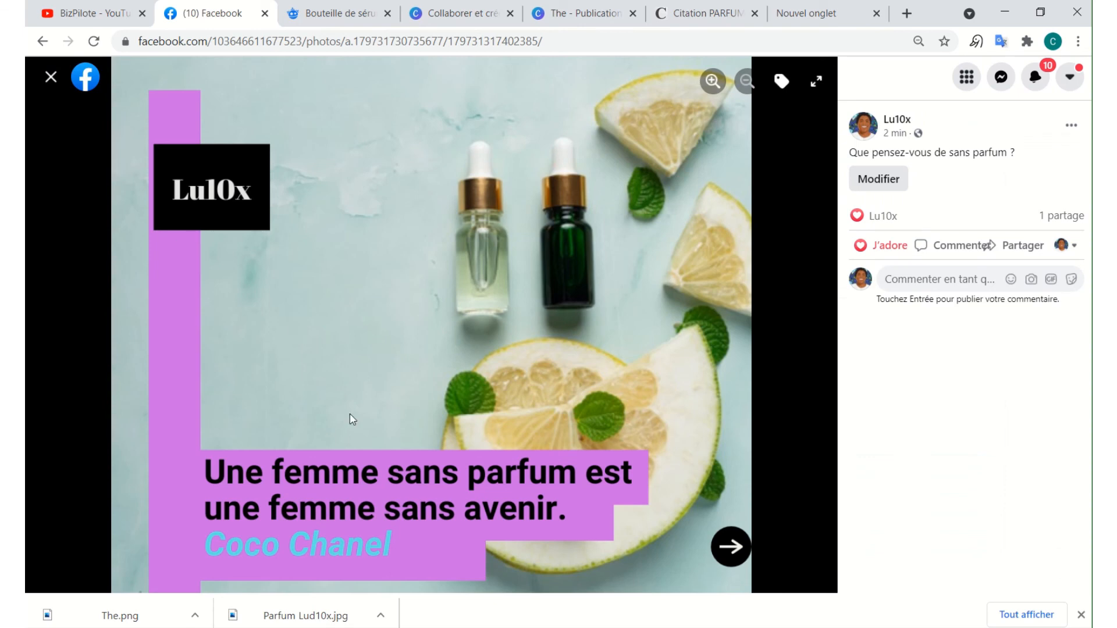
# Look back at the Canva design and the published Facebook photo, and switch to the BizPilote YouTube channel.
pyautogui.click(582, 17)
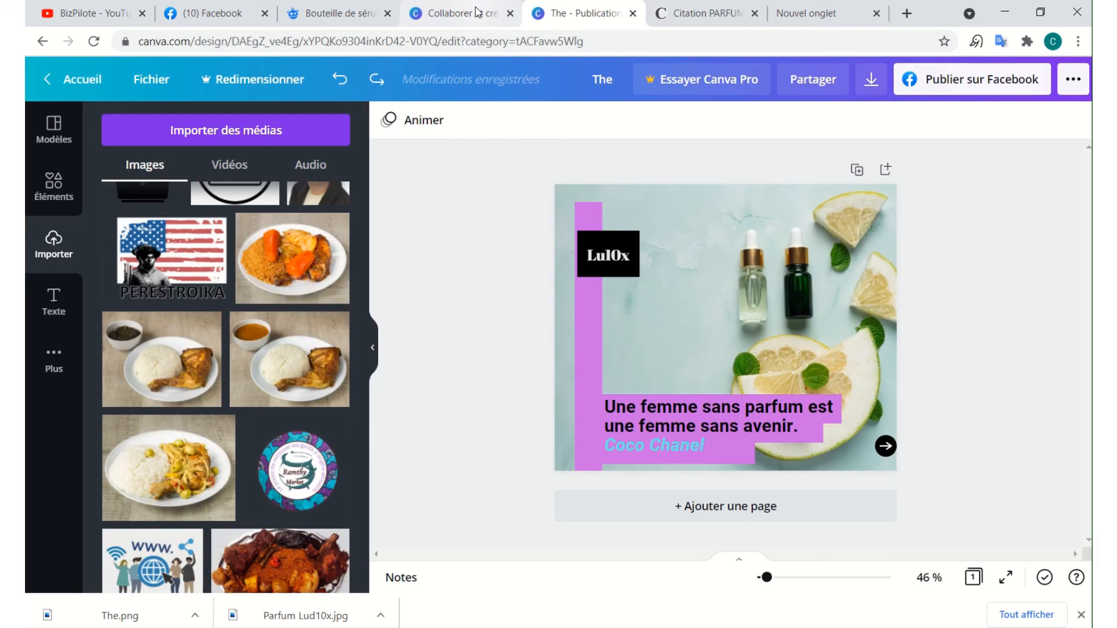
pyautogui.click(478, 14)
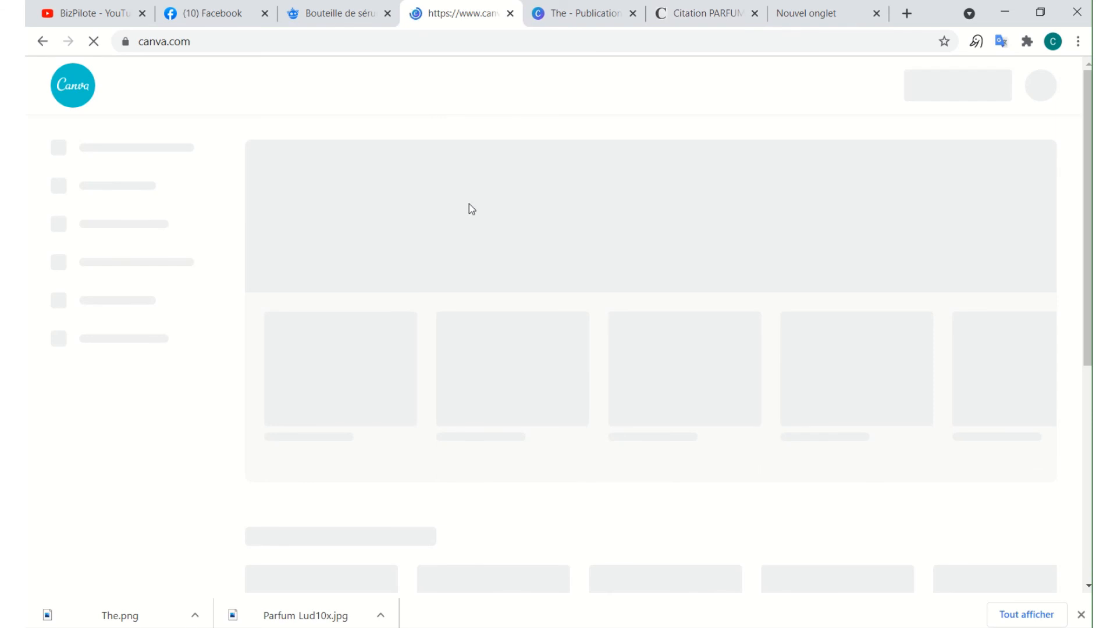
pyautogui.click(218, 13)
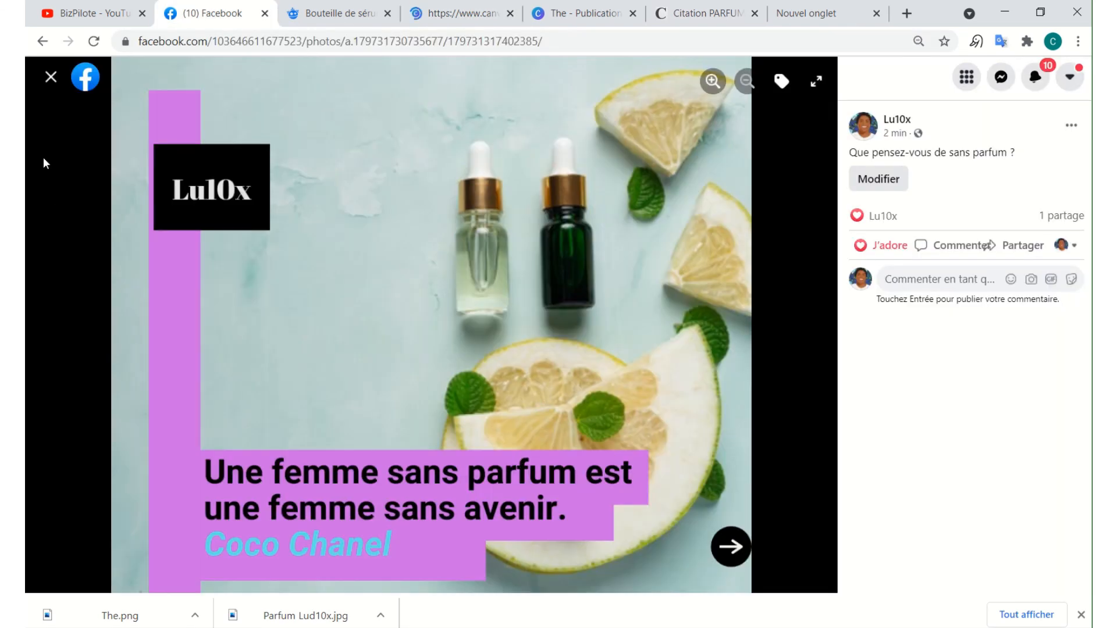
pyautogui.click(97, 7)
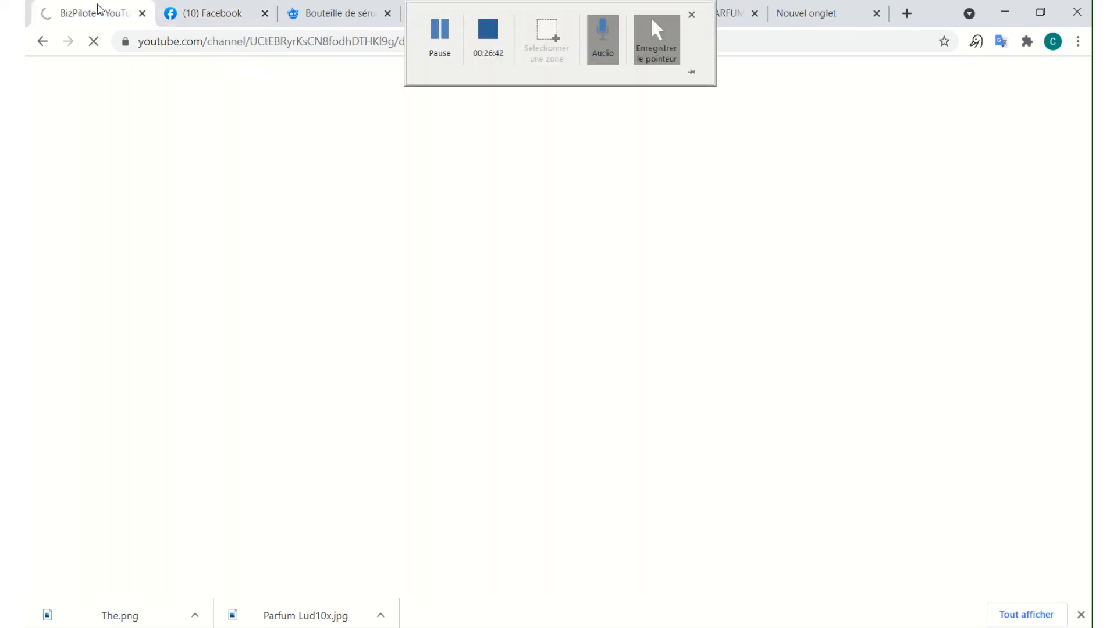